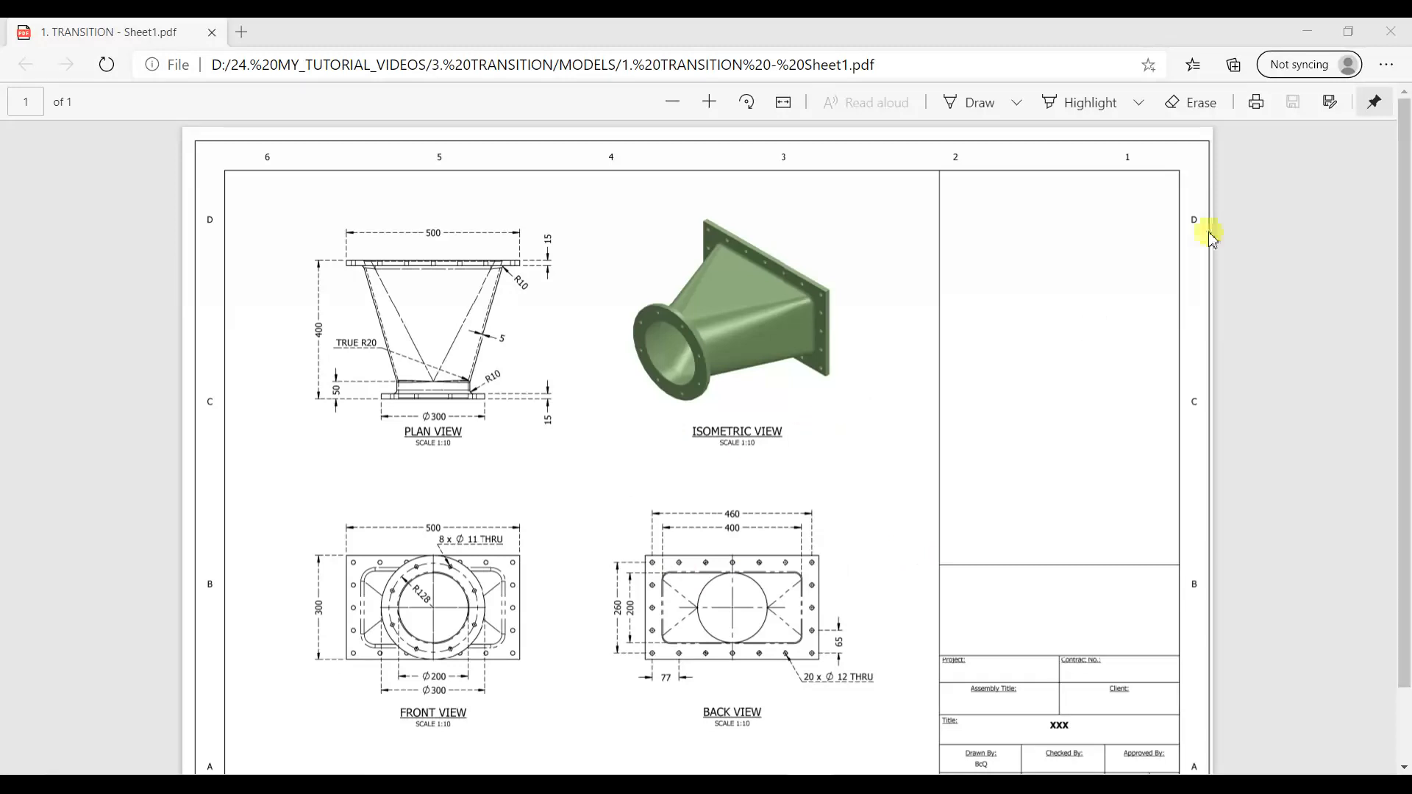
Leave the transition drawing PDF, close the MODELS folder window and create a new part in SOLIDWORKS.
click(1308, 31)
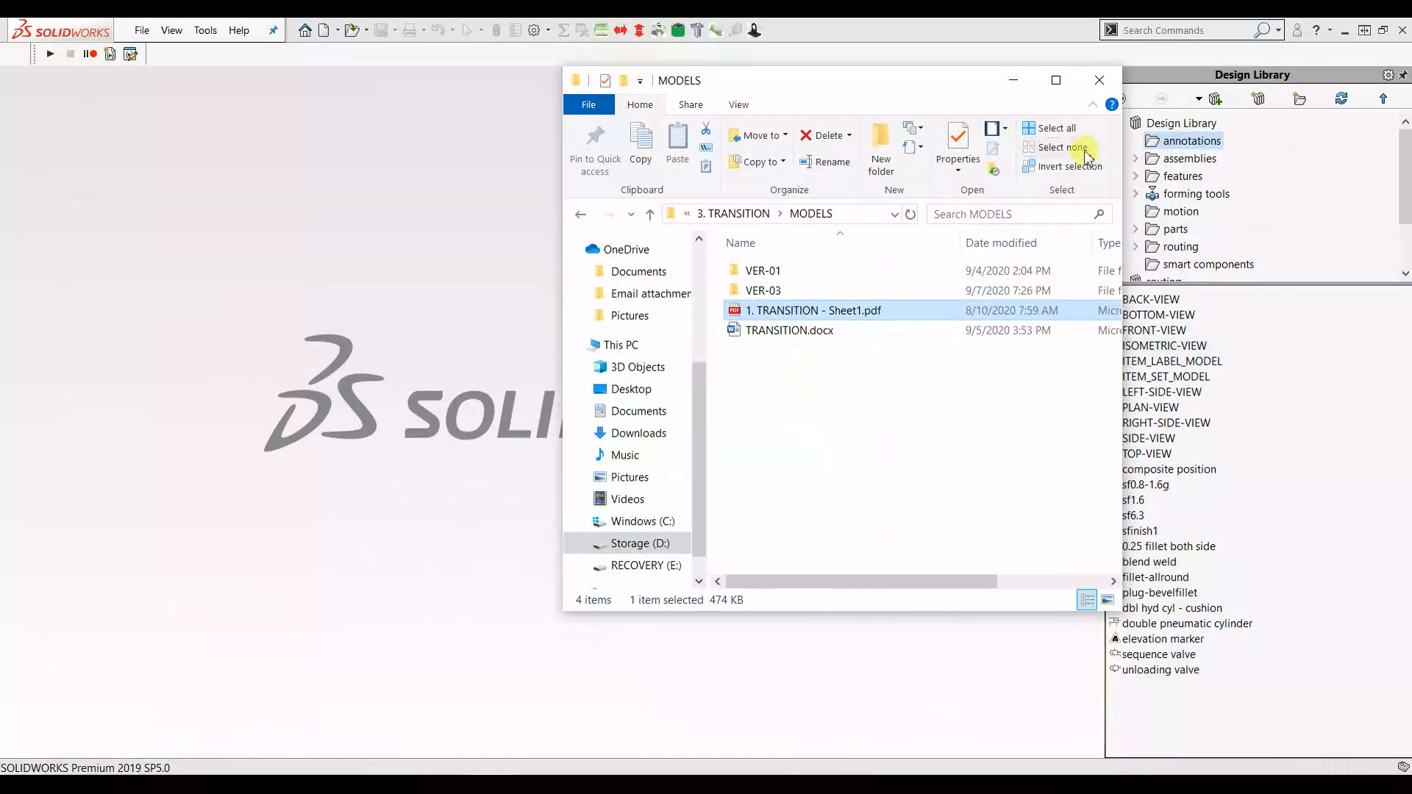
click(1099, 79)
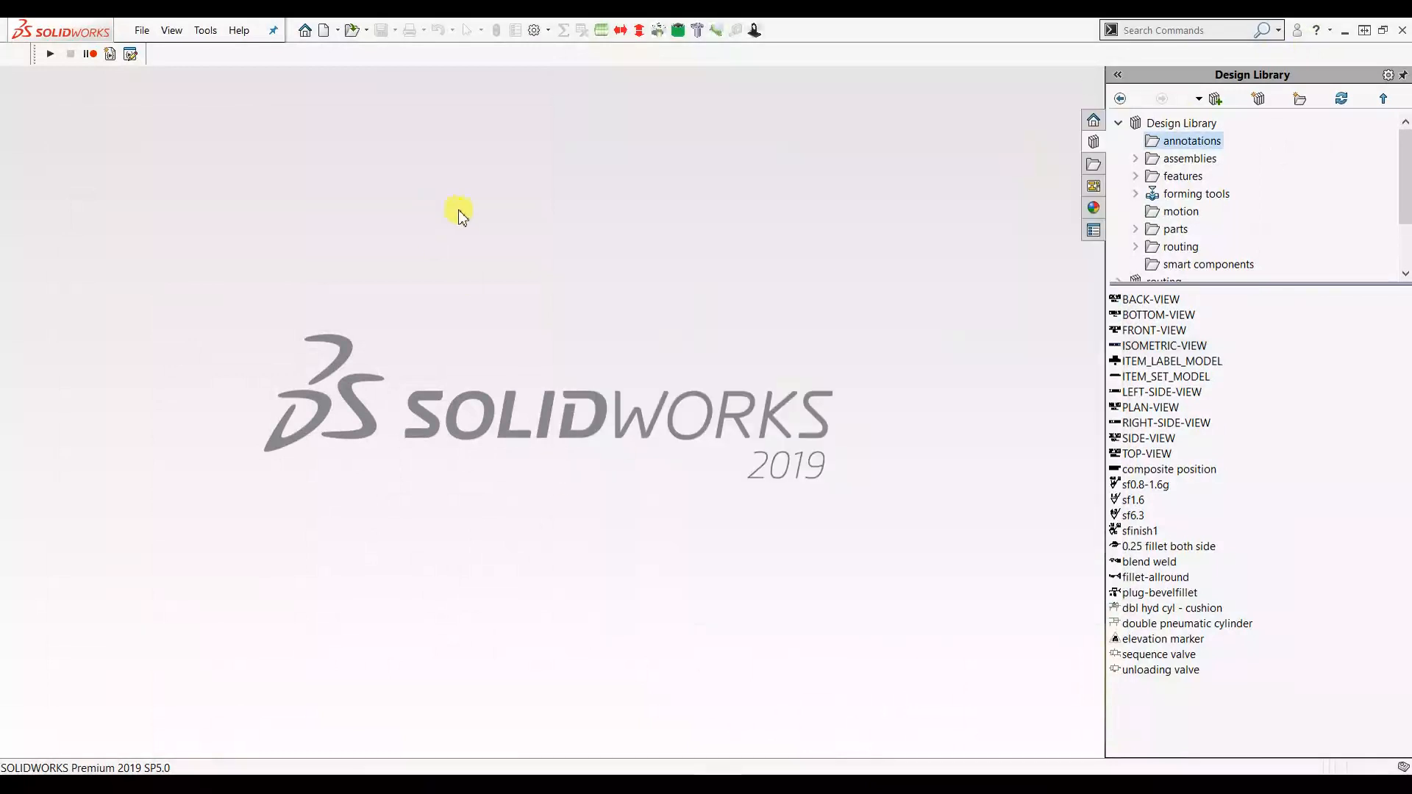
click(325, 29)
click(365, 330)
click(600, 593)
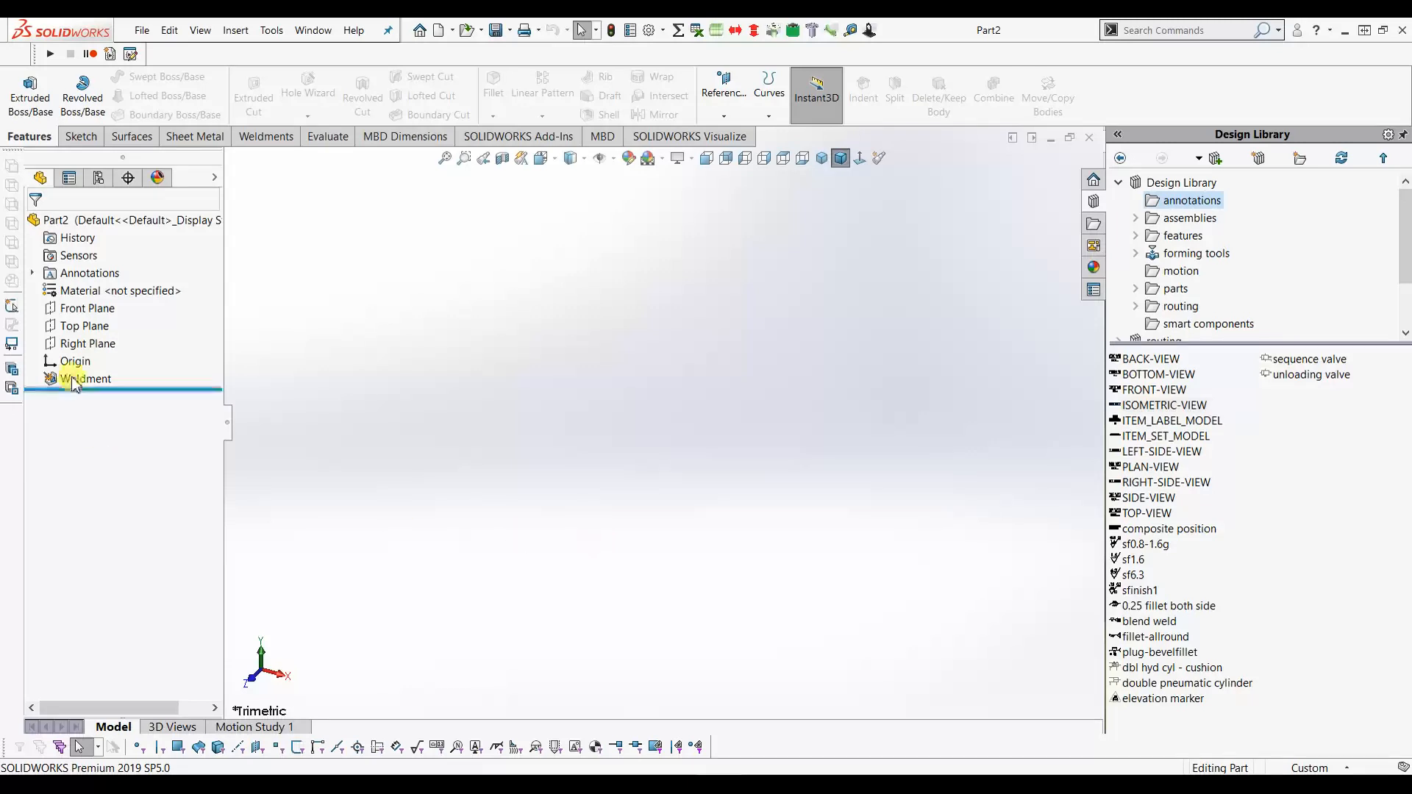
Start a sketch on the Top Plane and draw a vertical construction midpoint line about 161 mm long, centred on the origin.
click(82, 328)
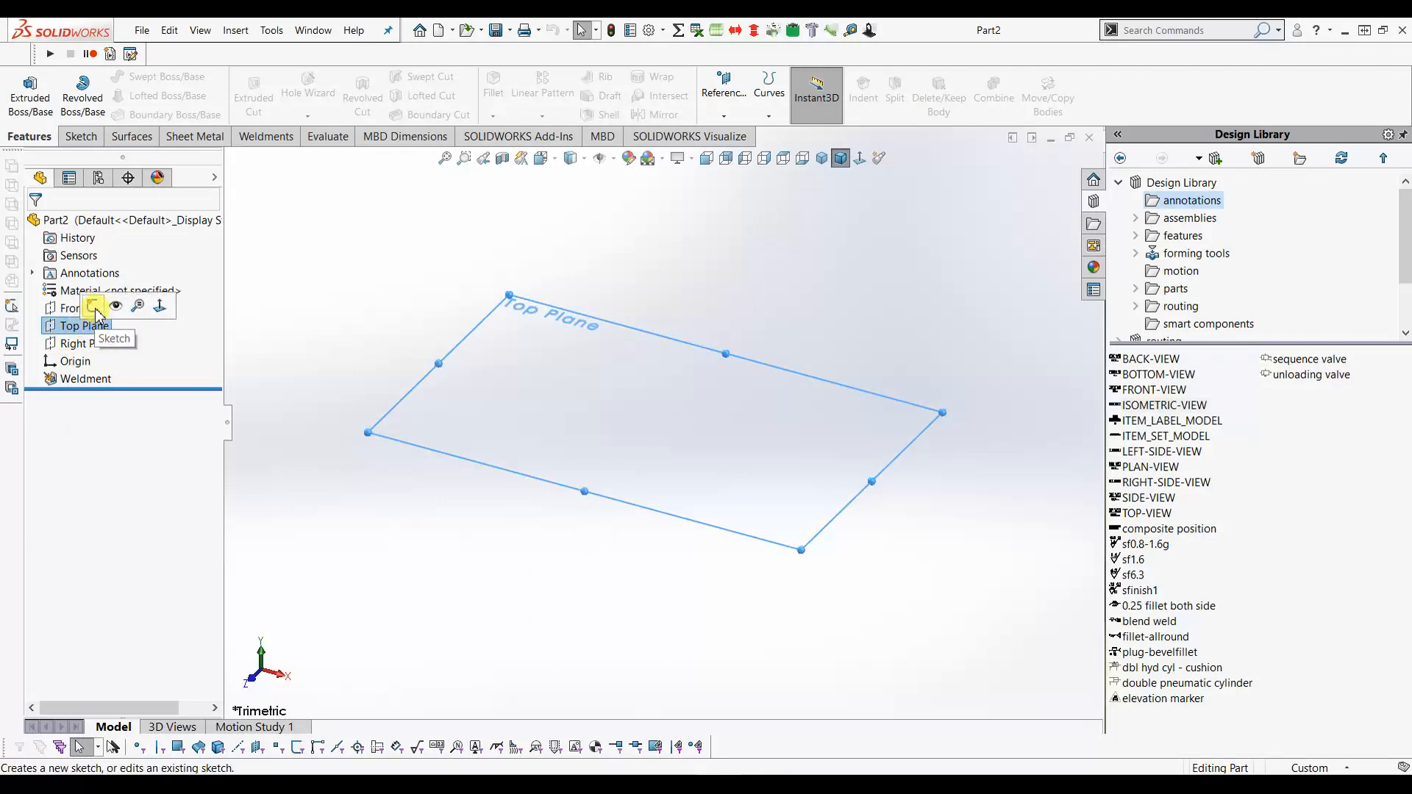
click(93, 307)
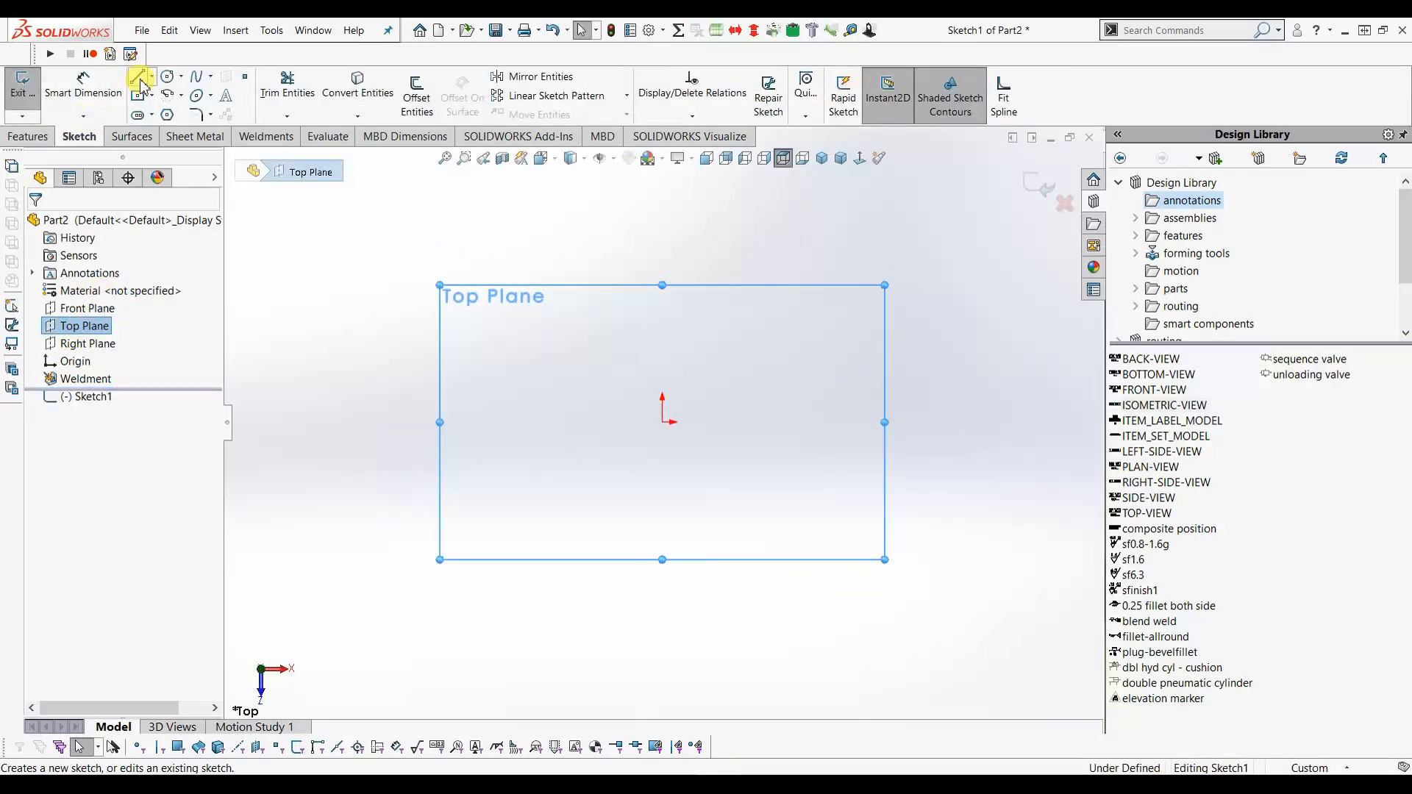
click(139, 77)
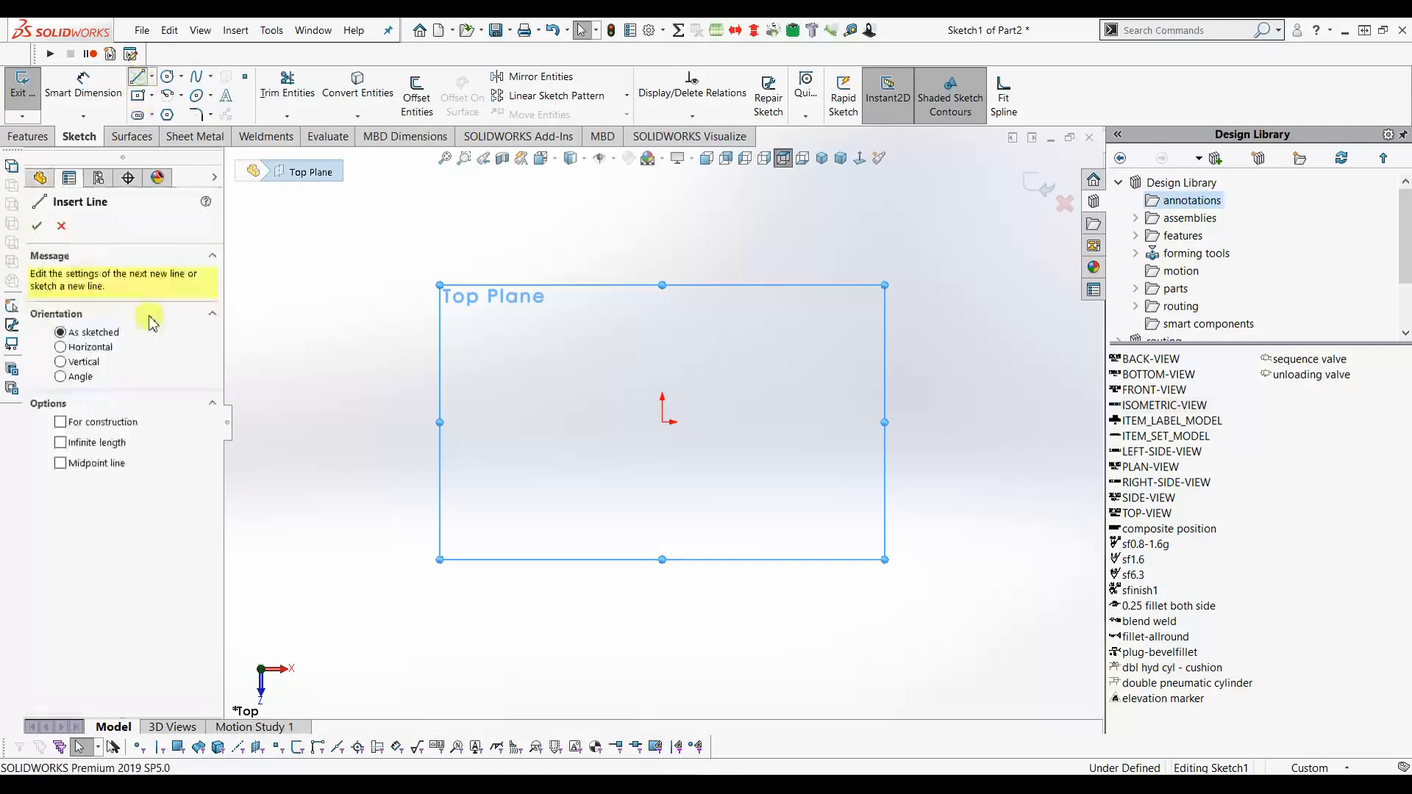
click(82, 362)
click(87, 424)
click(61, 463)
click(663, 423)
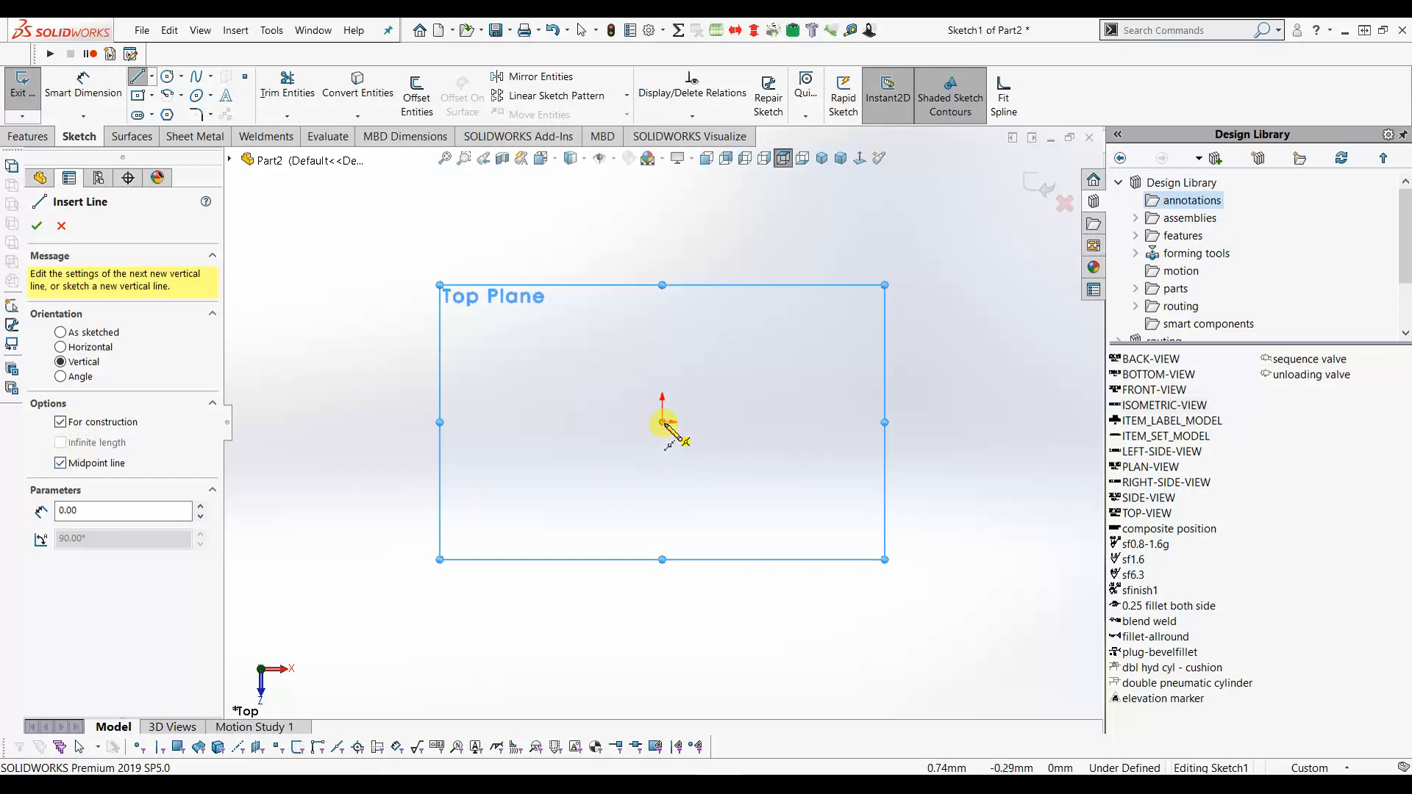
click(678, 625)
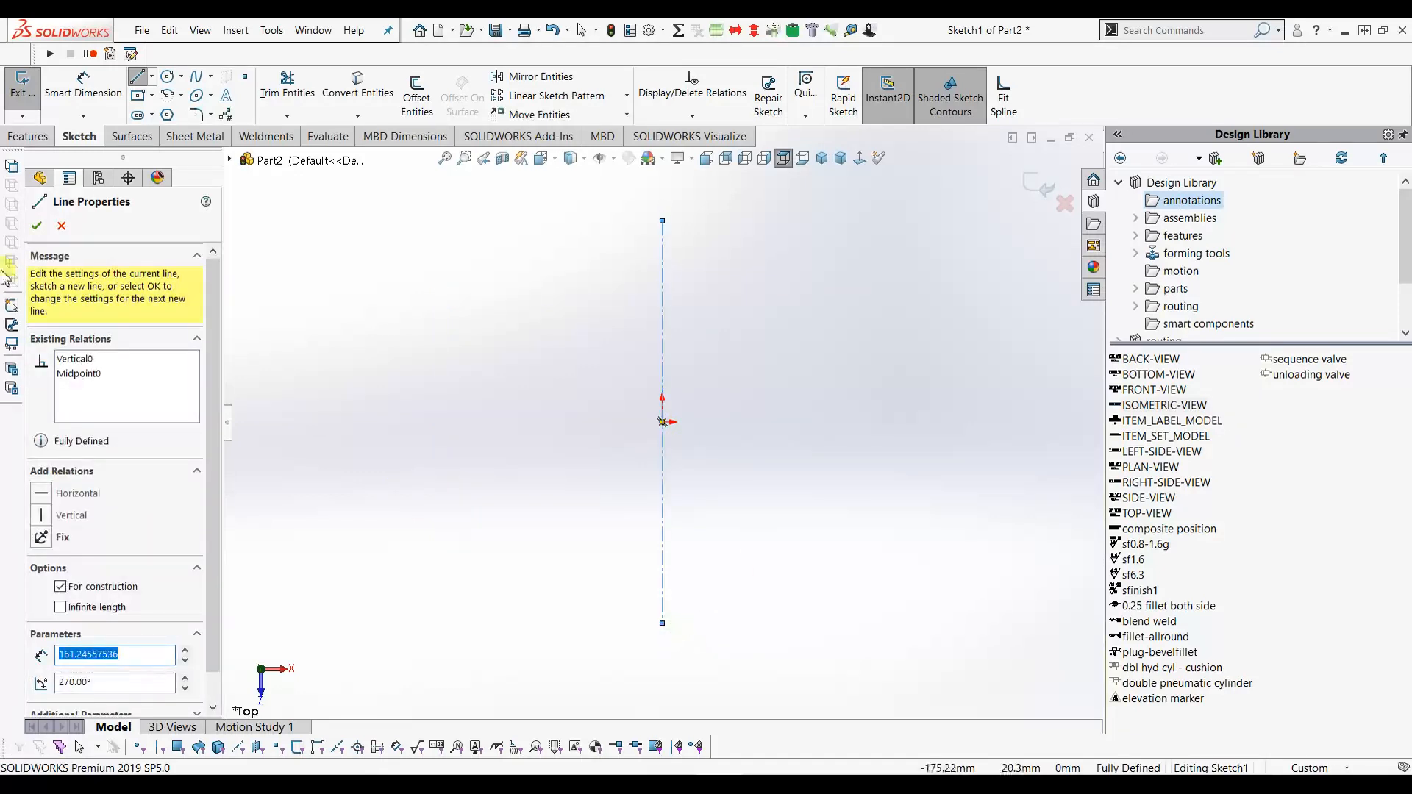
click(36, 228)
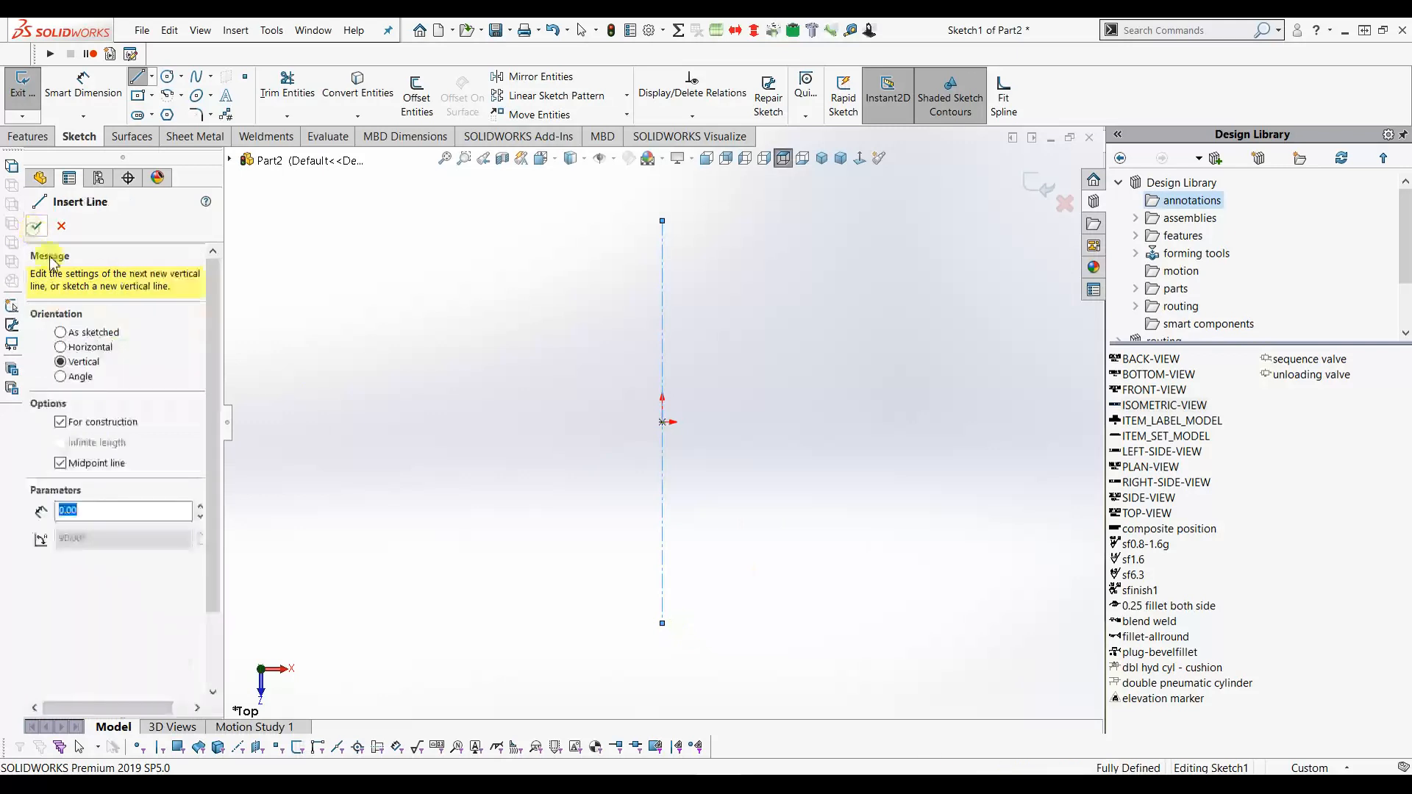
Add two horizontal construction midpoint lines, about 145 mm long at the vertical line's upper endpoint and about 164 mm long just below it.
click(81, 350)
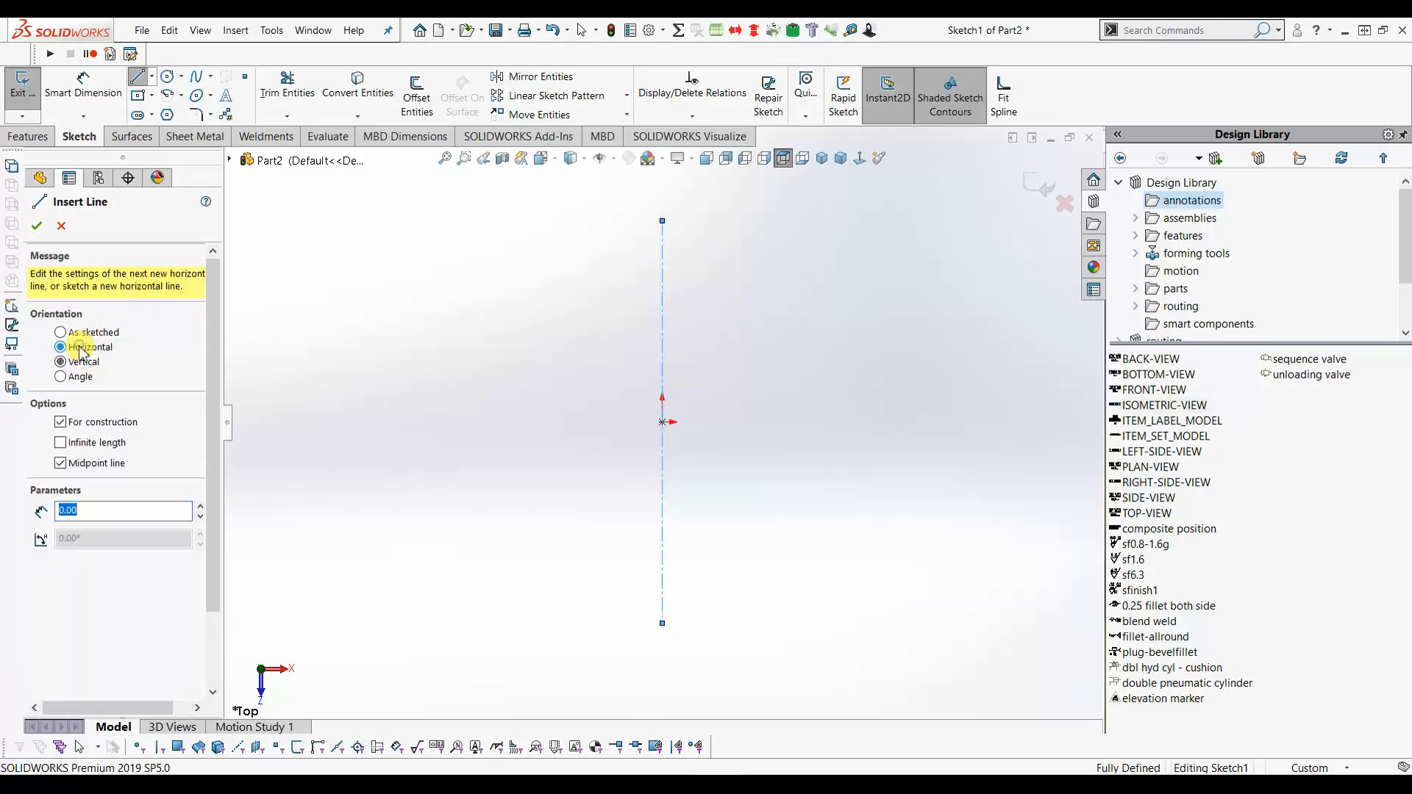
click(663, 221)
click(840, 221)
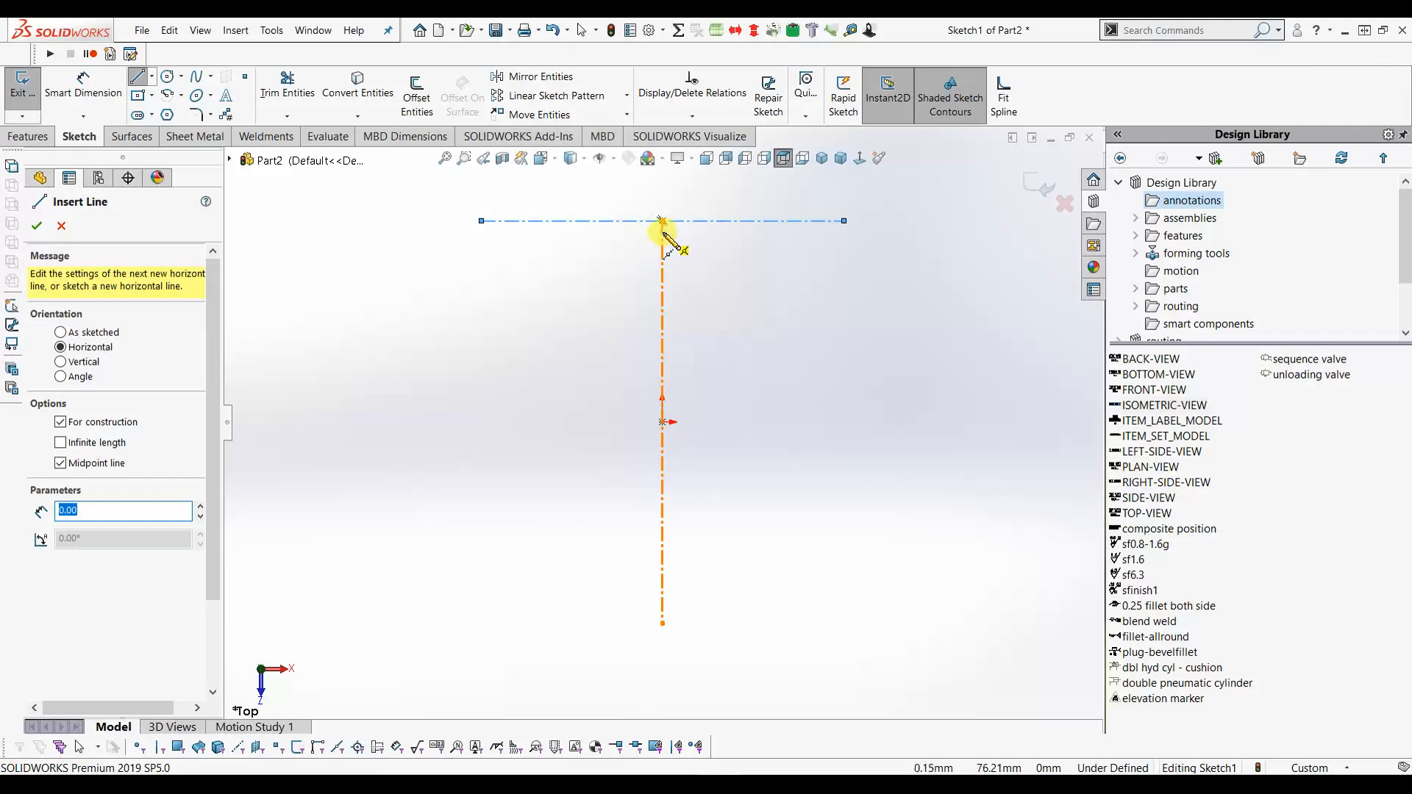
click(663, 231)
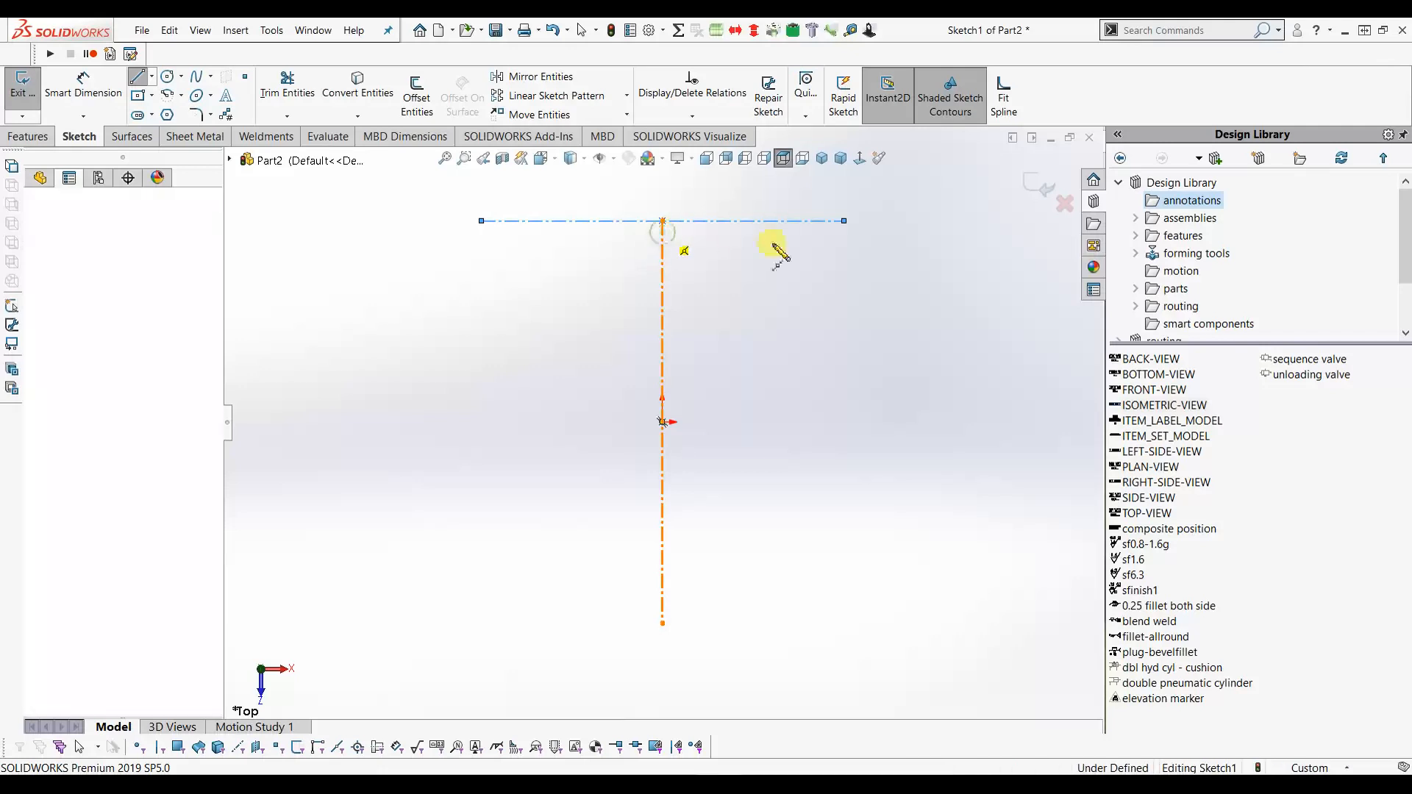
click(868, 232)
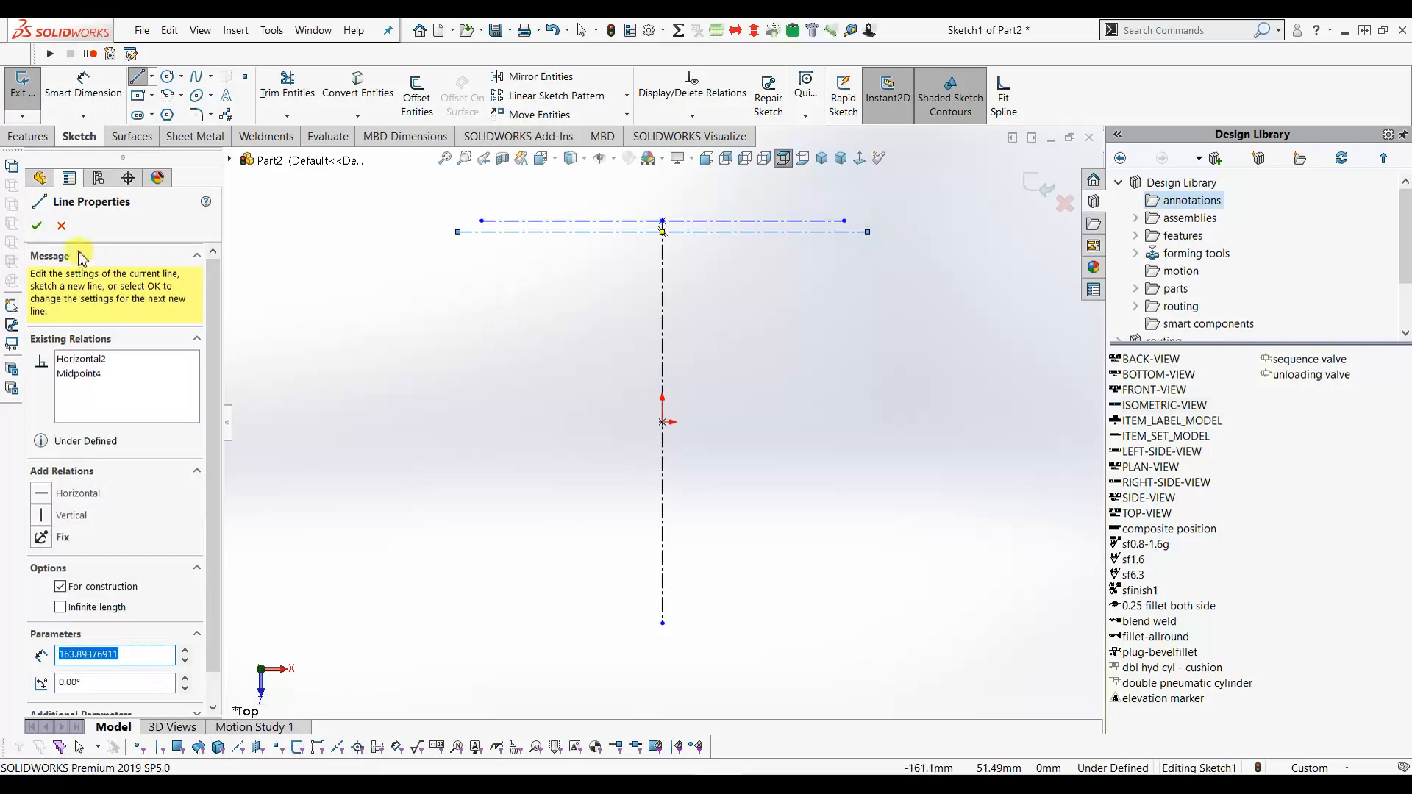
click(37, 226)
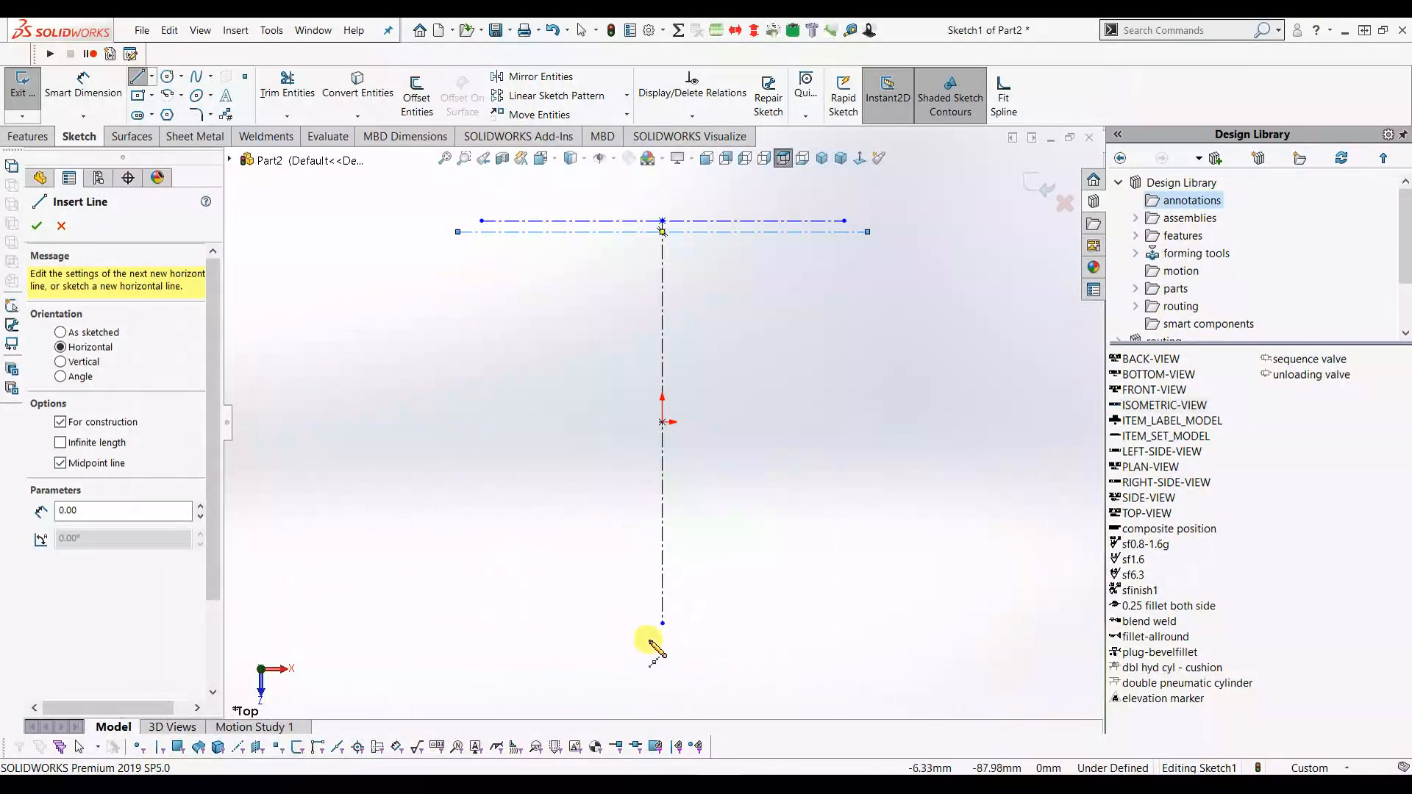
Add two horizontal construction midpoint lines on the lower part of the vertical line, about 61 mm long and, below it, about 133 mm long.
click(663, 554)
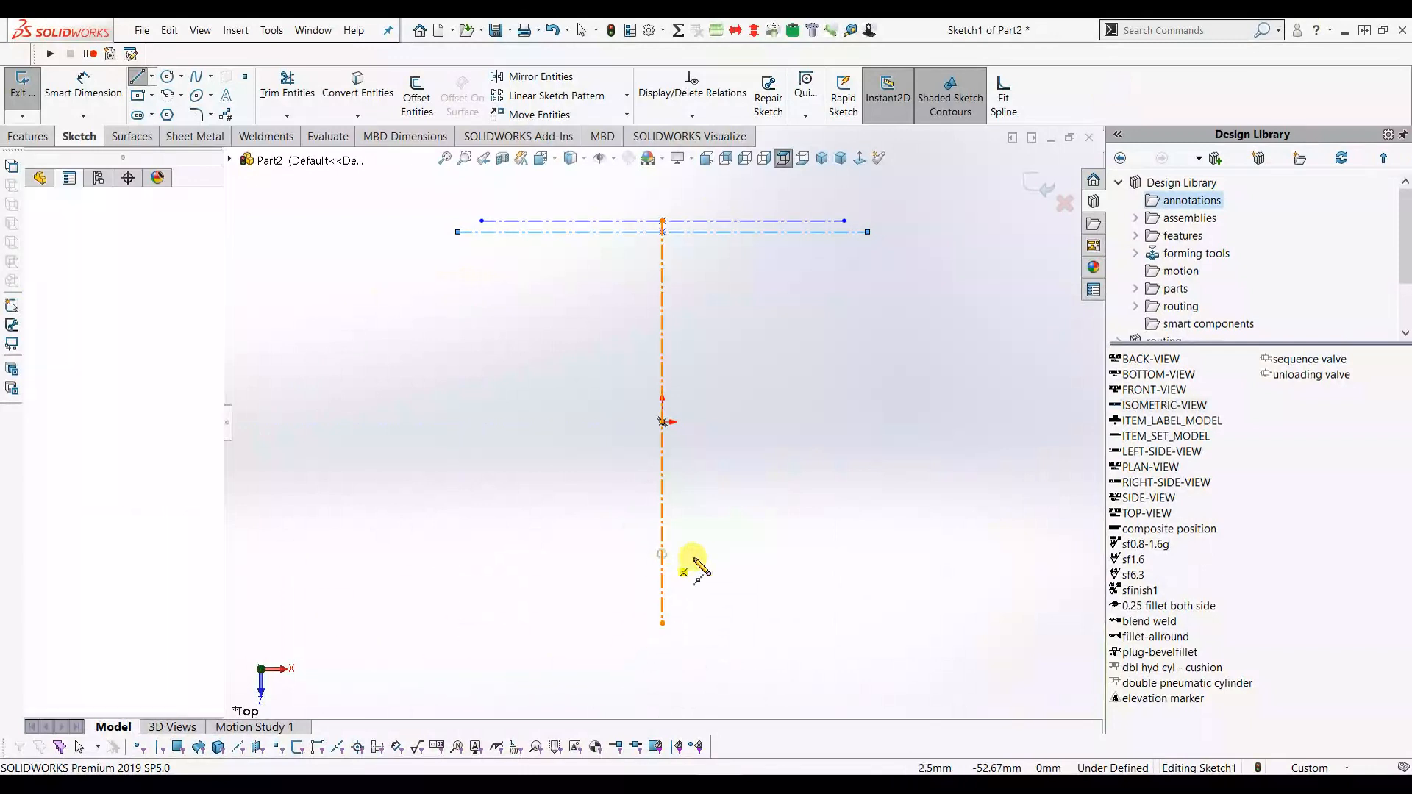
click(739, 553)
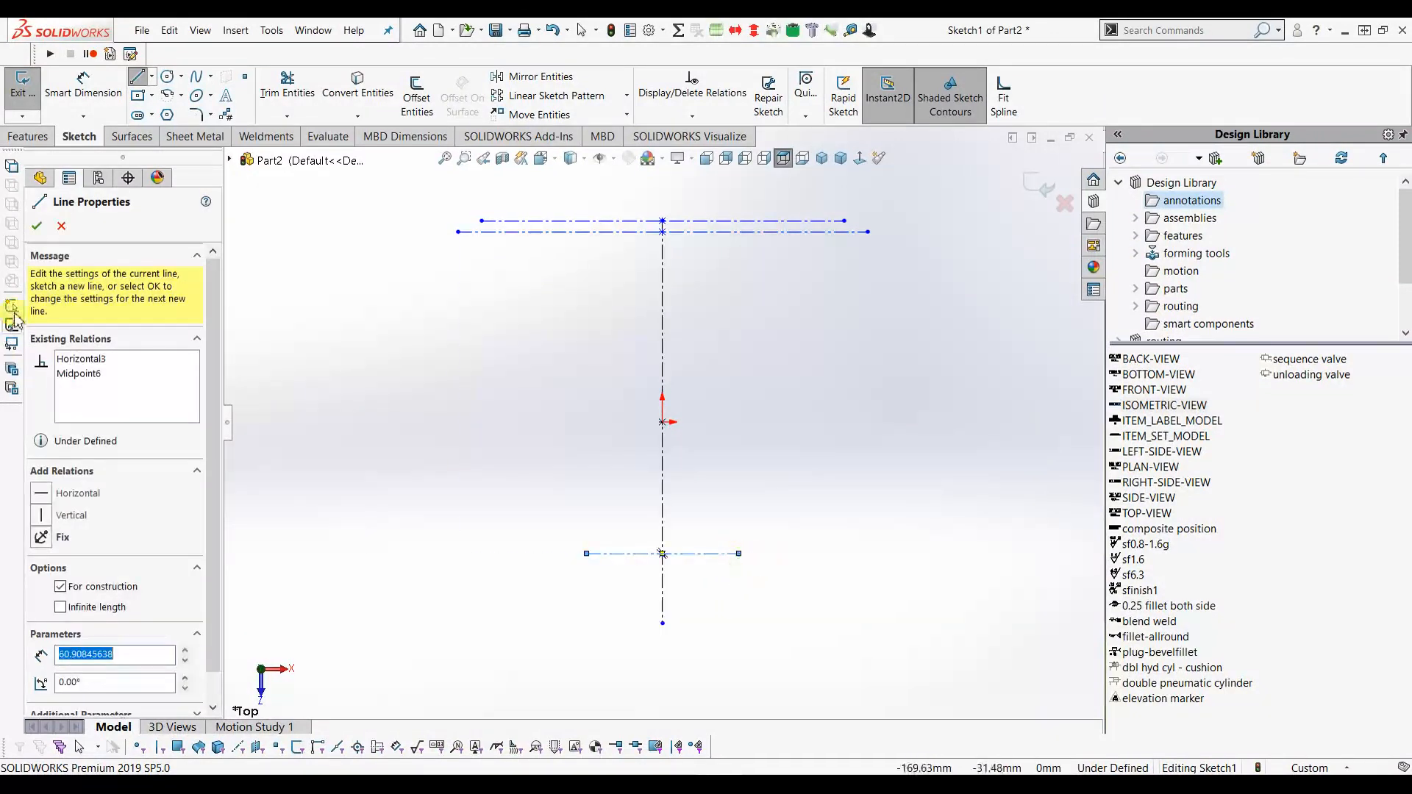
click(39, 225)
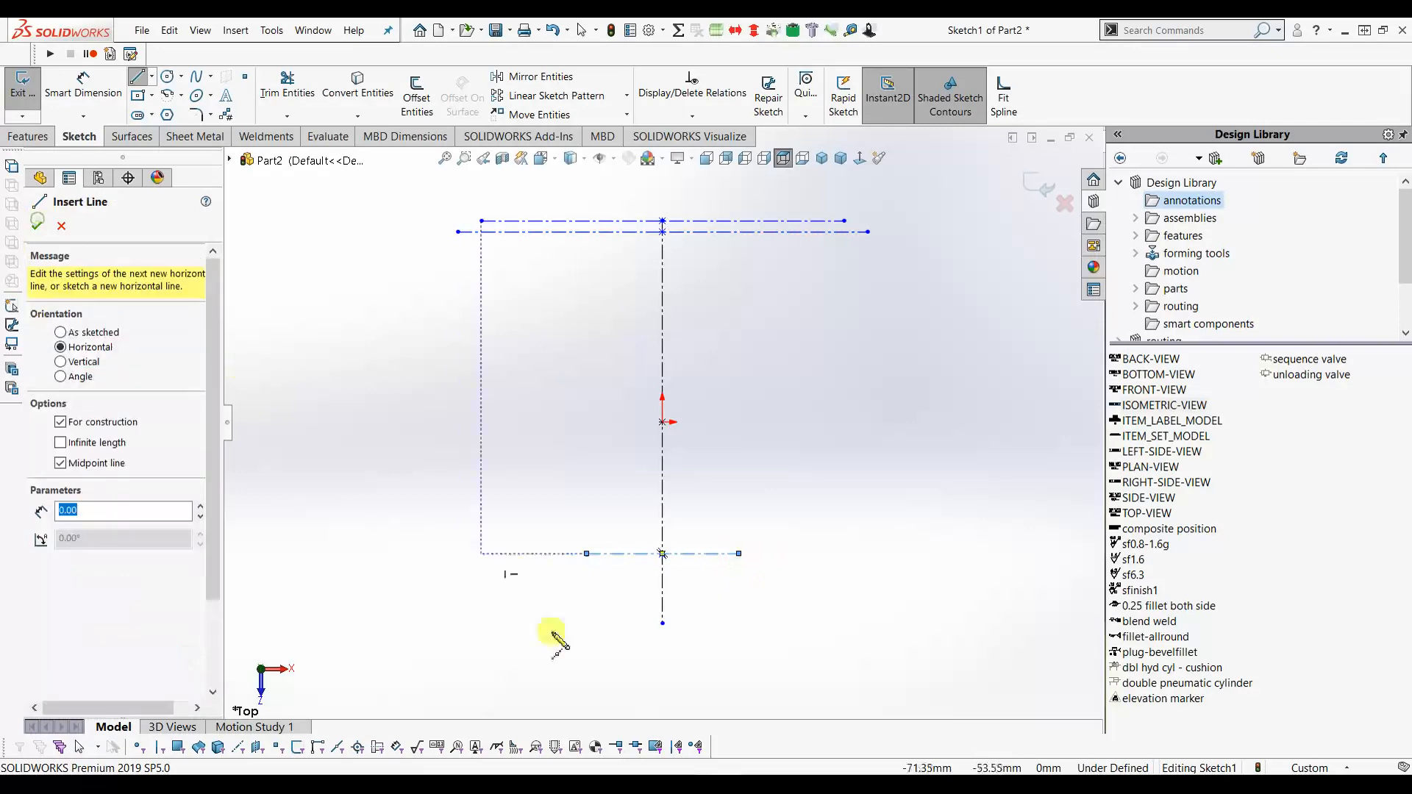
click(664, 607)
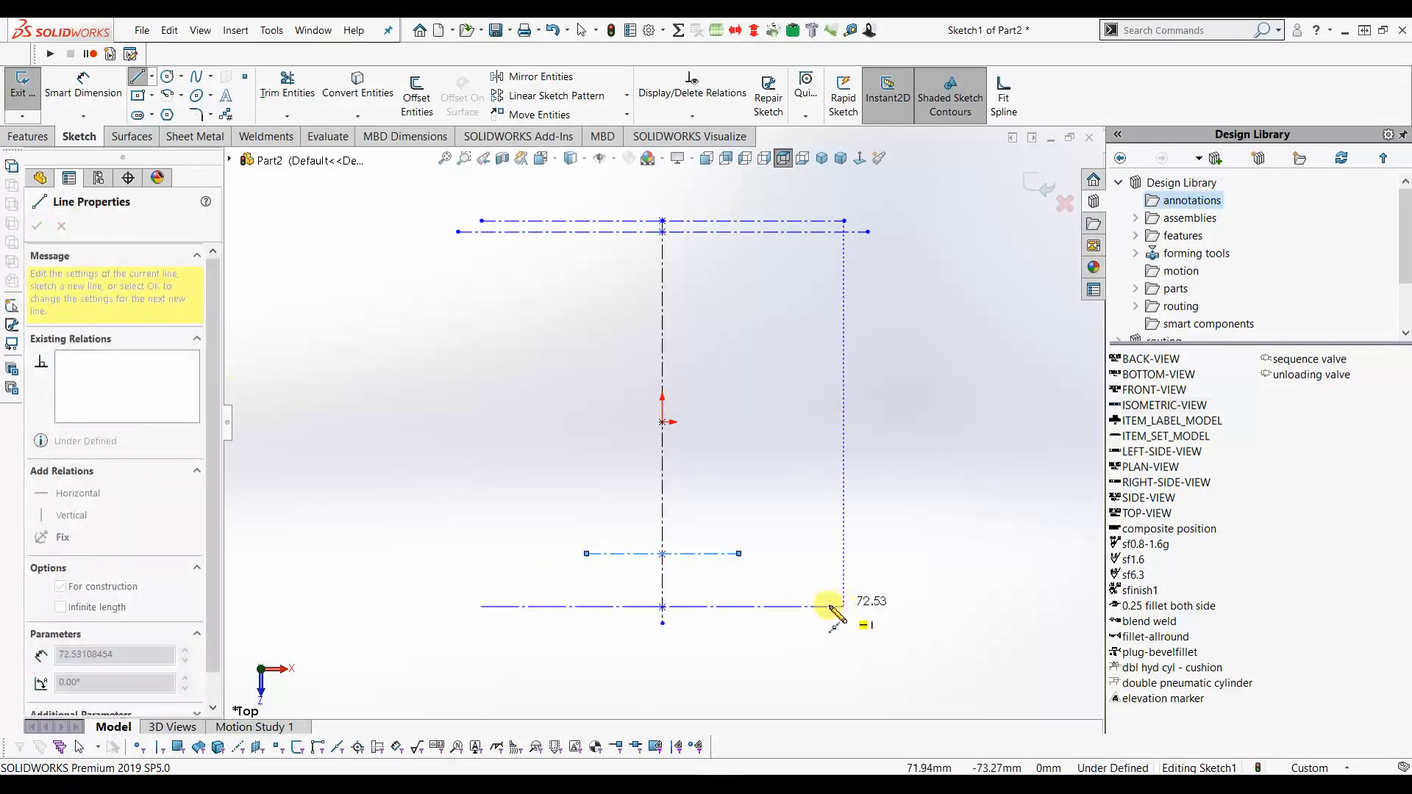
click(829, 606)
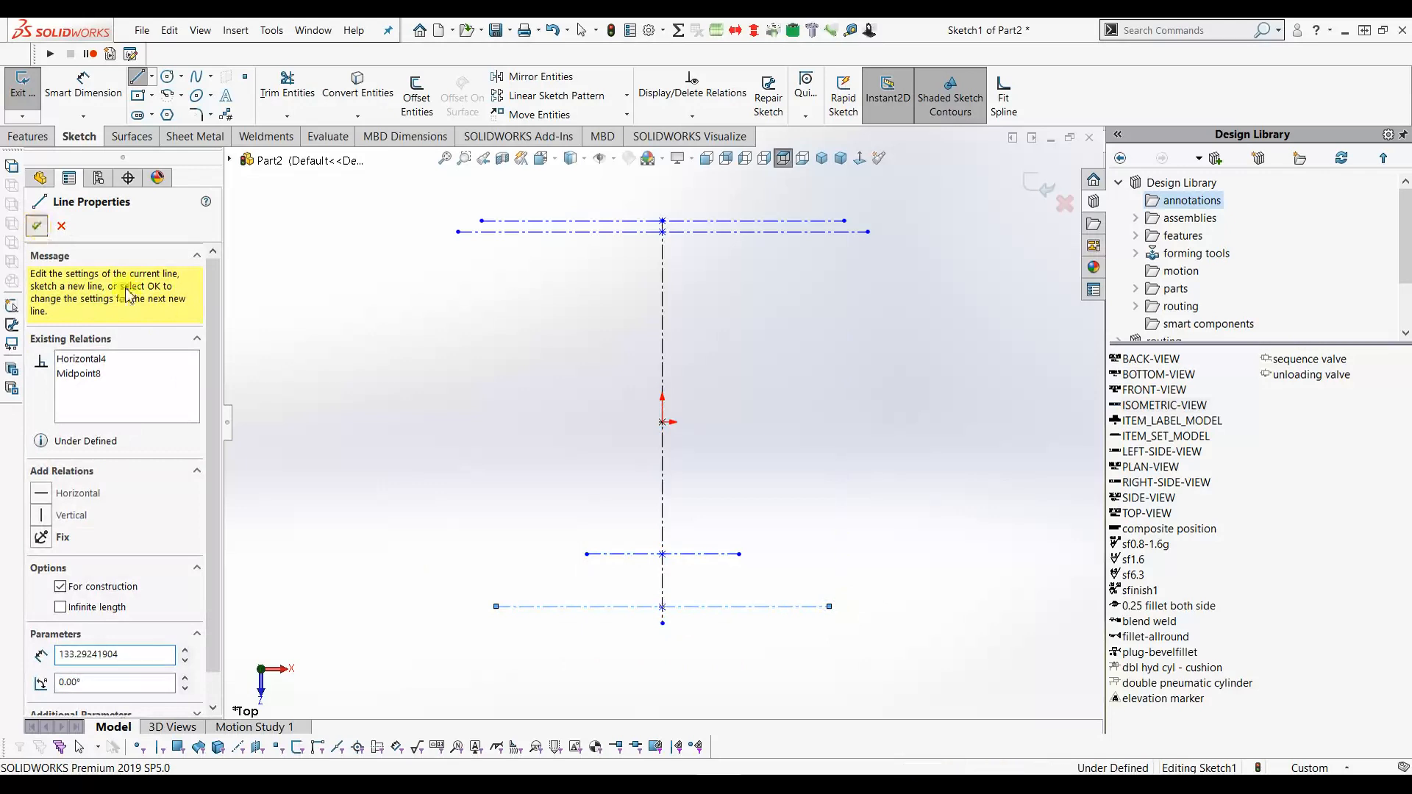
click(39, 226)
Add a horizontal construction midpoint line about 154 mm long at the vertical line's lower endpoint and finish the Line command.
click(663, 624)
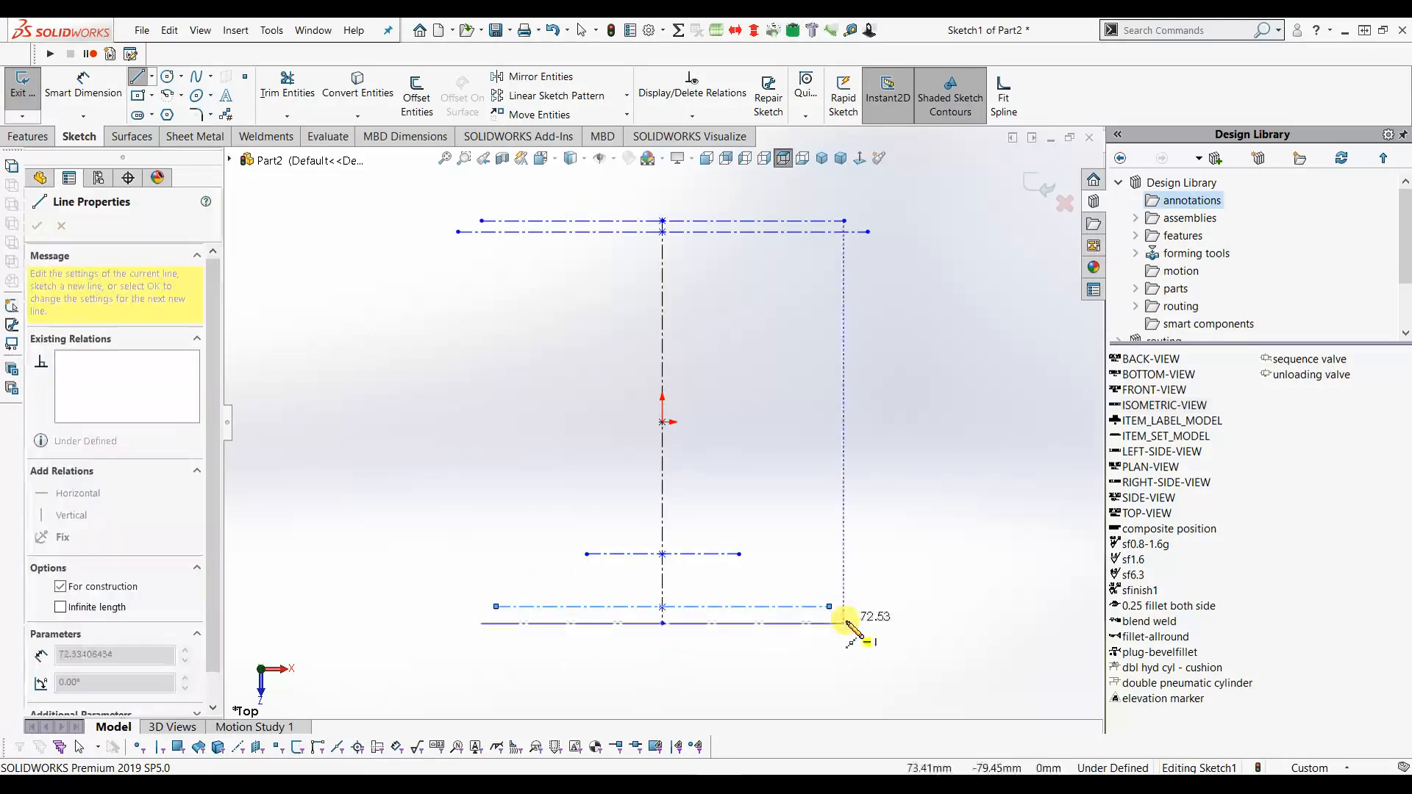
click(855, 623)
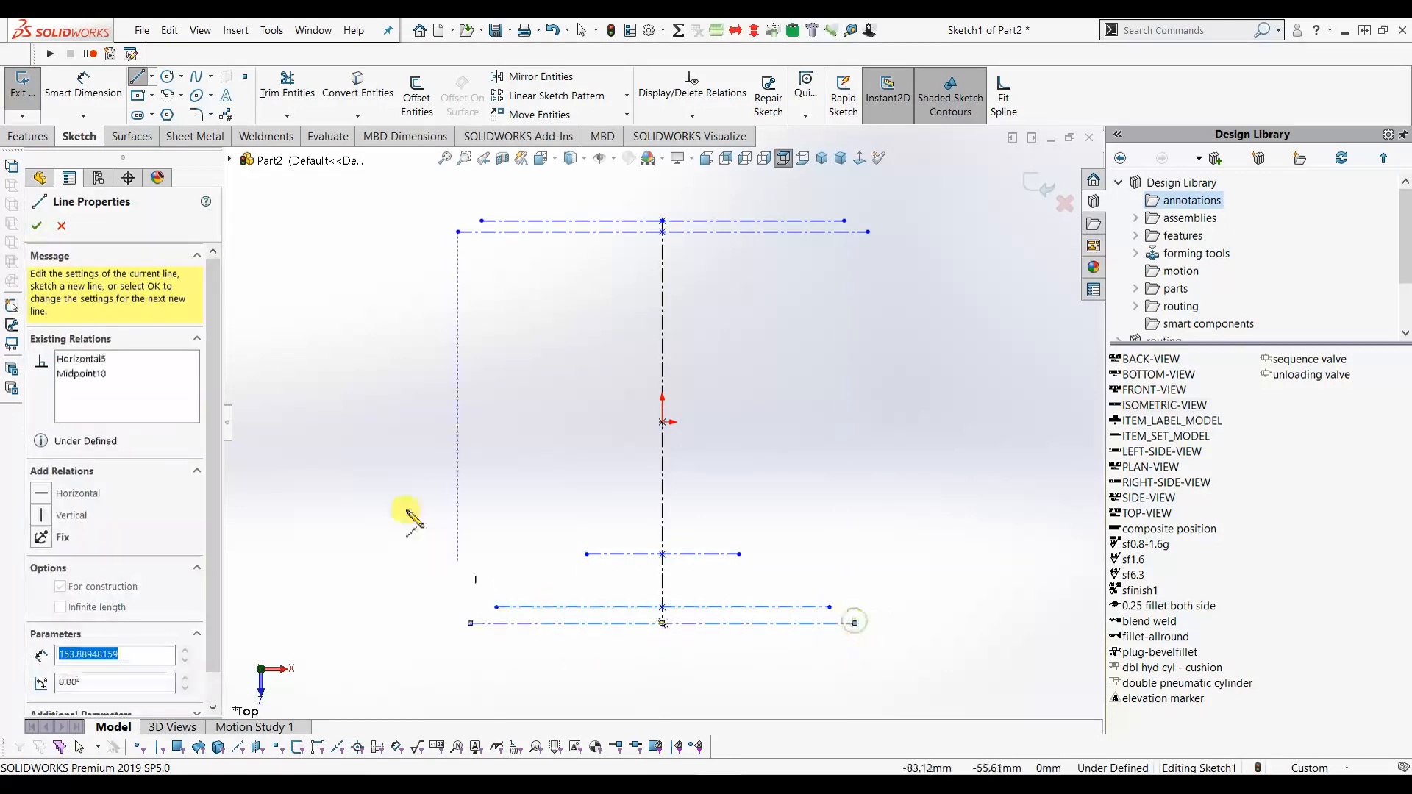
click(39, 228)
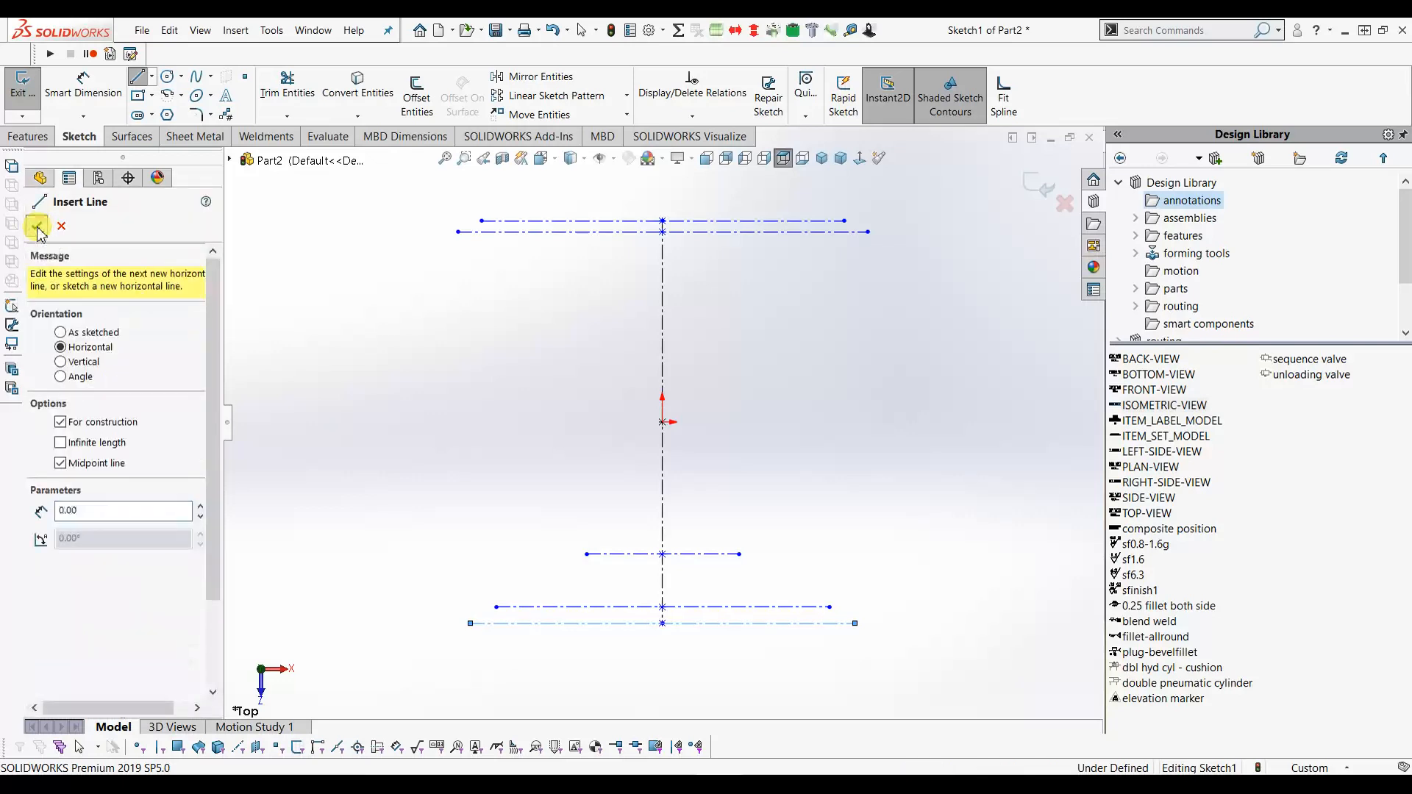
click(39, 228)
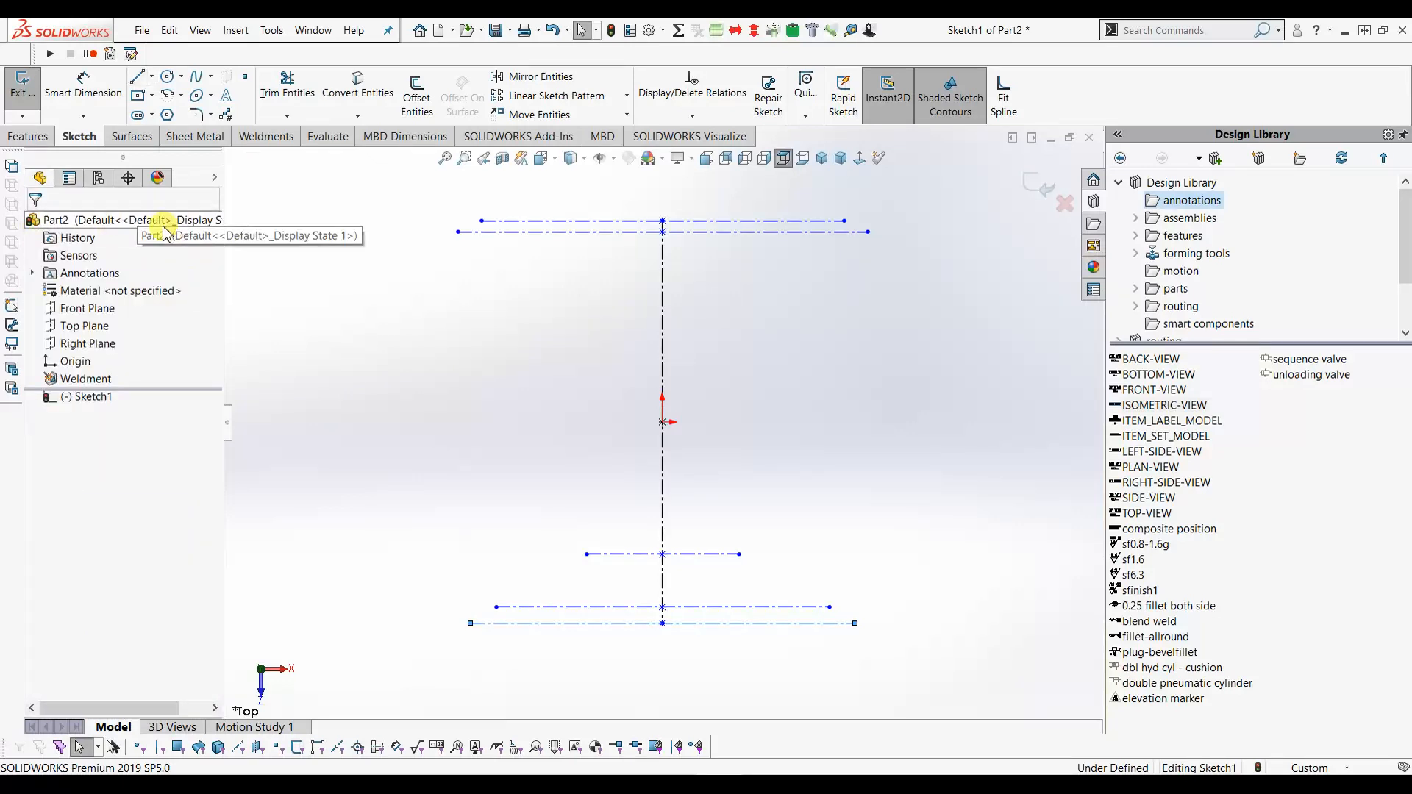
Dimension the horizontal line at the vertical line's upper endpoint to 400 mm long.
click(82, 95)
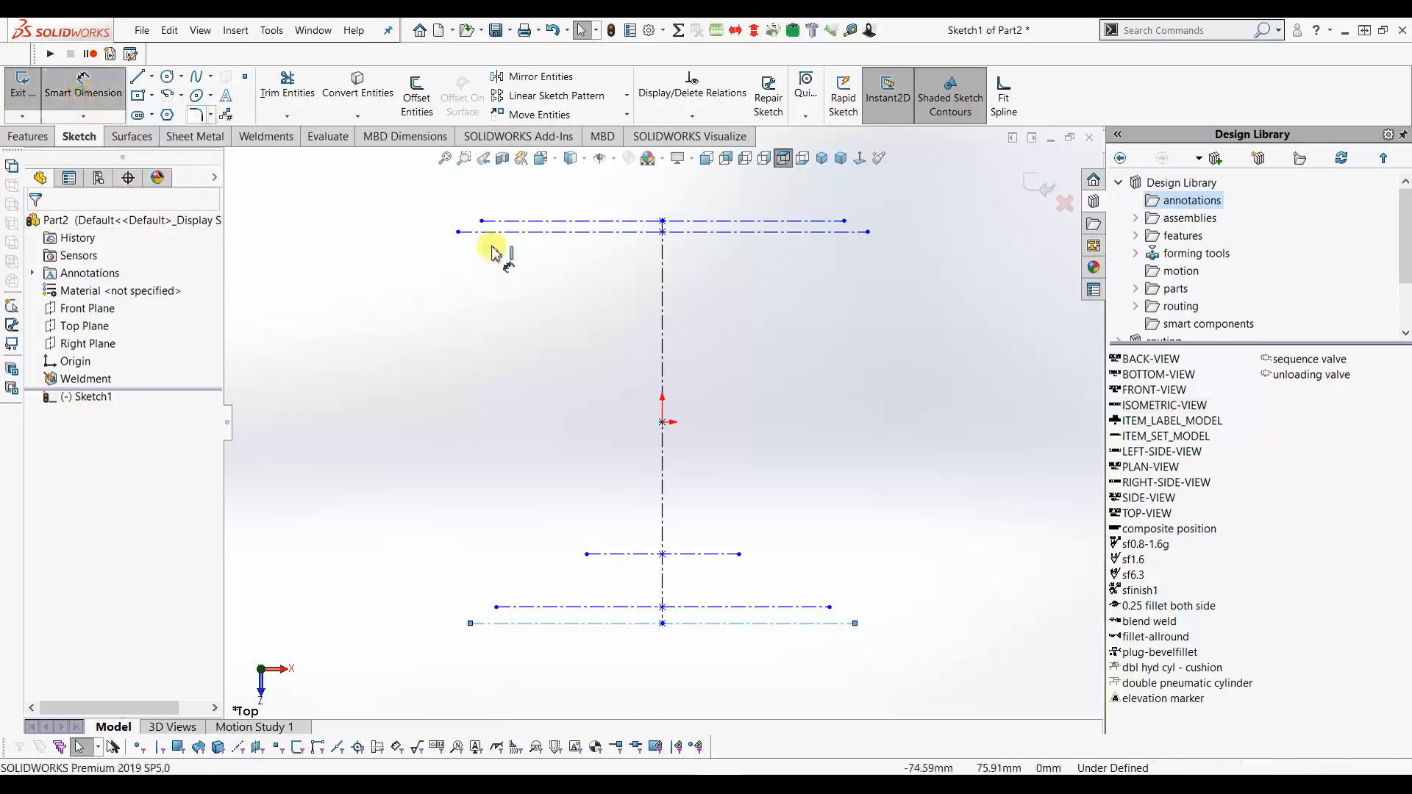
click(581, 221)
click(670, 190)
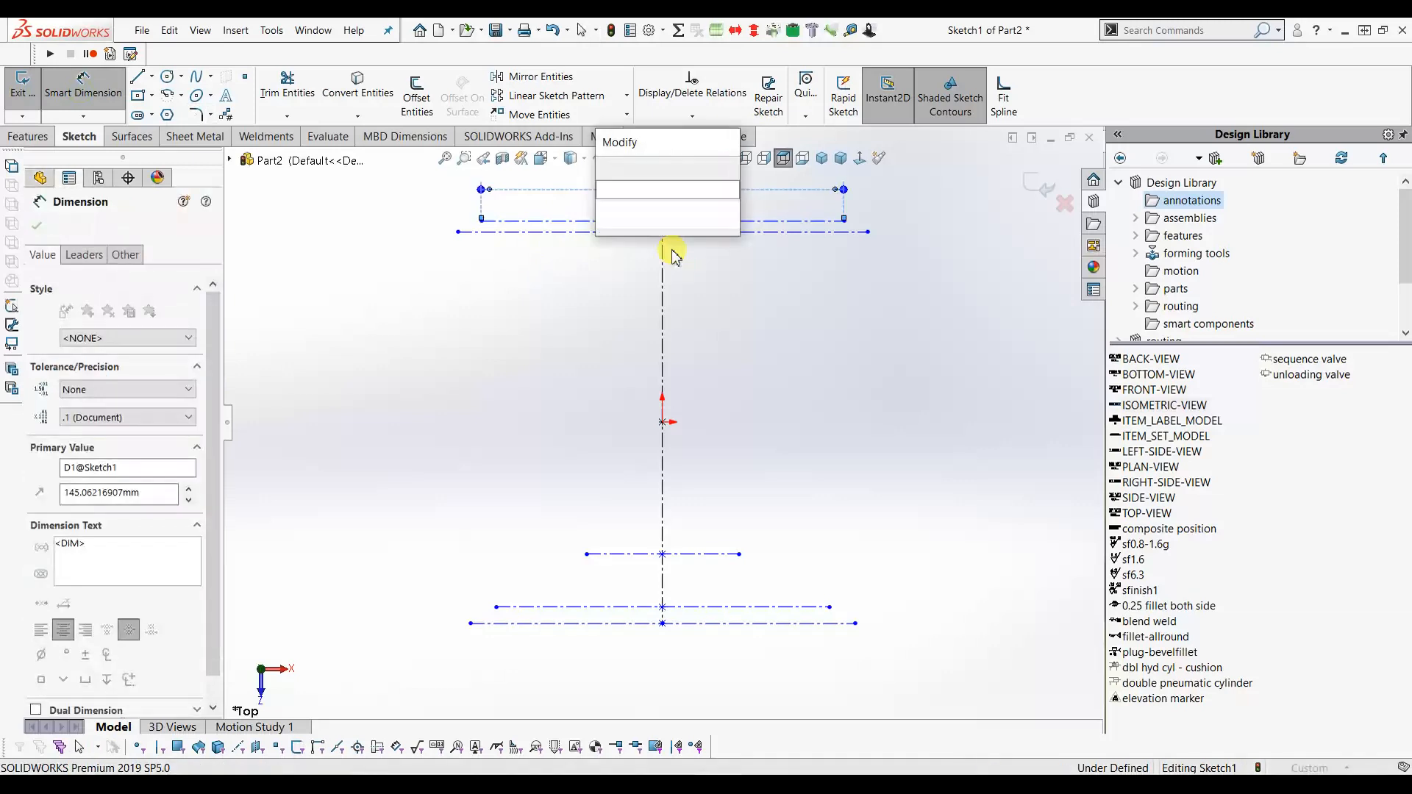
text(400)
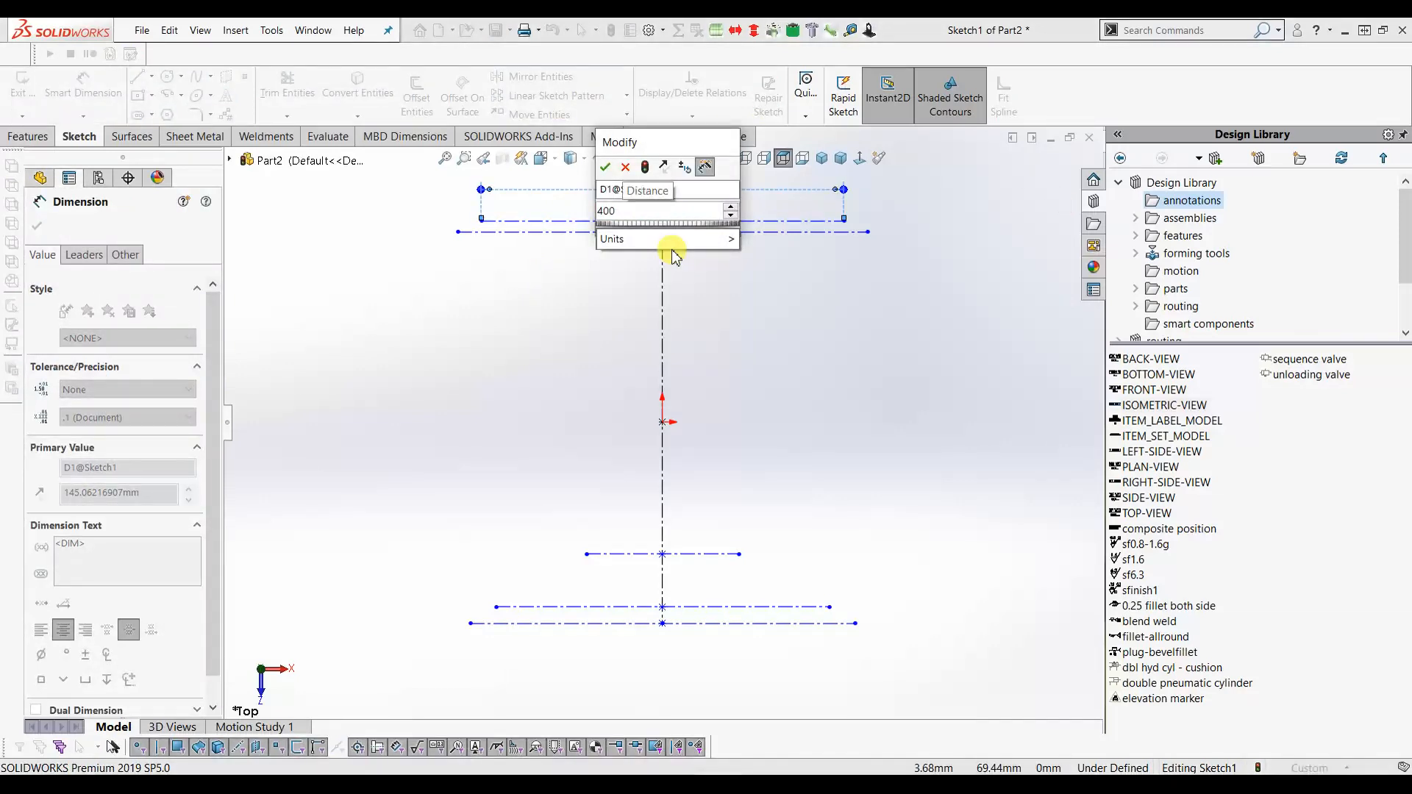
click(606, 167)
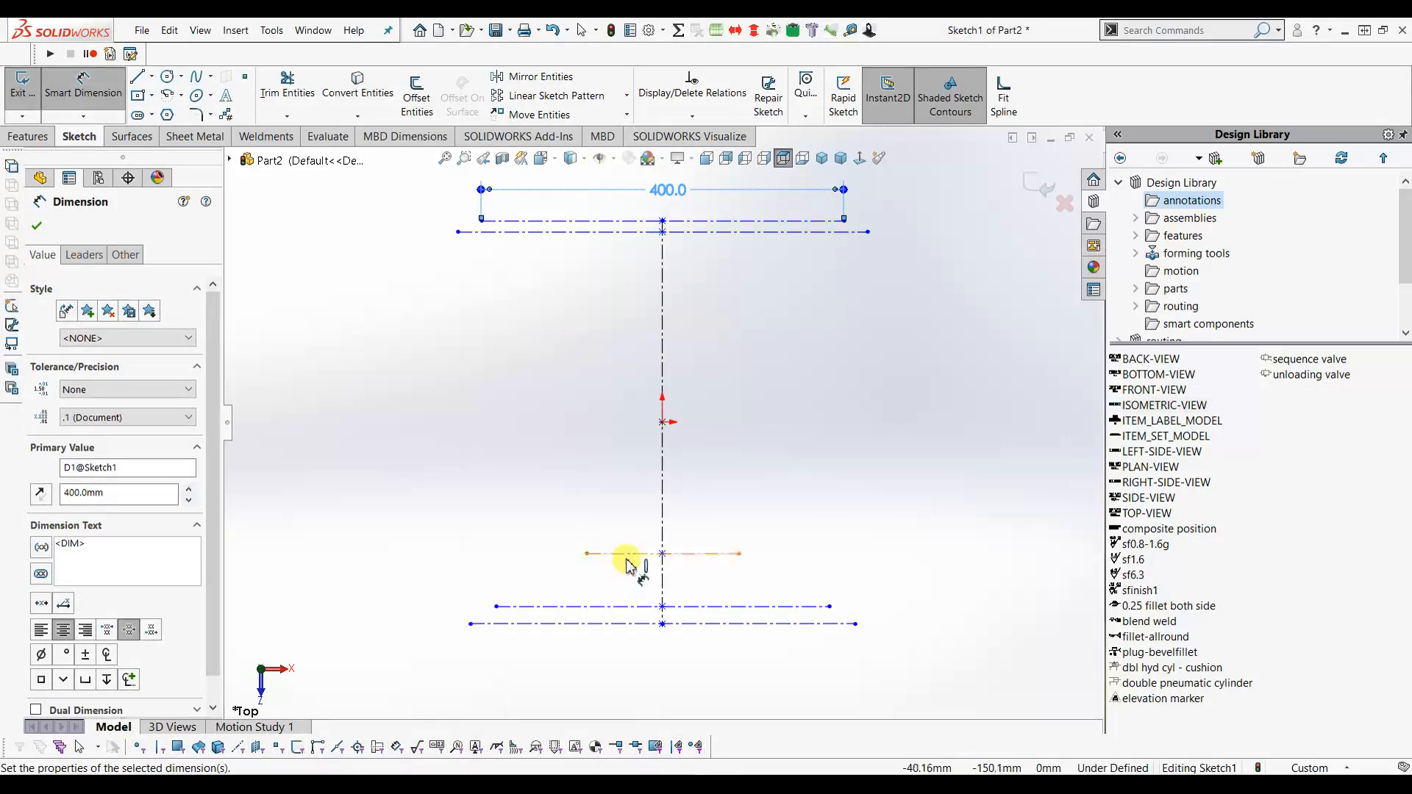
Dimension the shortest horizontal line, near the lower end of the sketch, to 200 mm long.
click(670, 660)
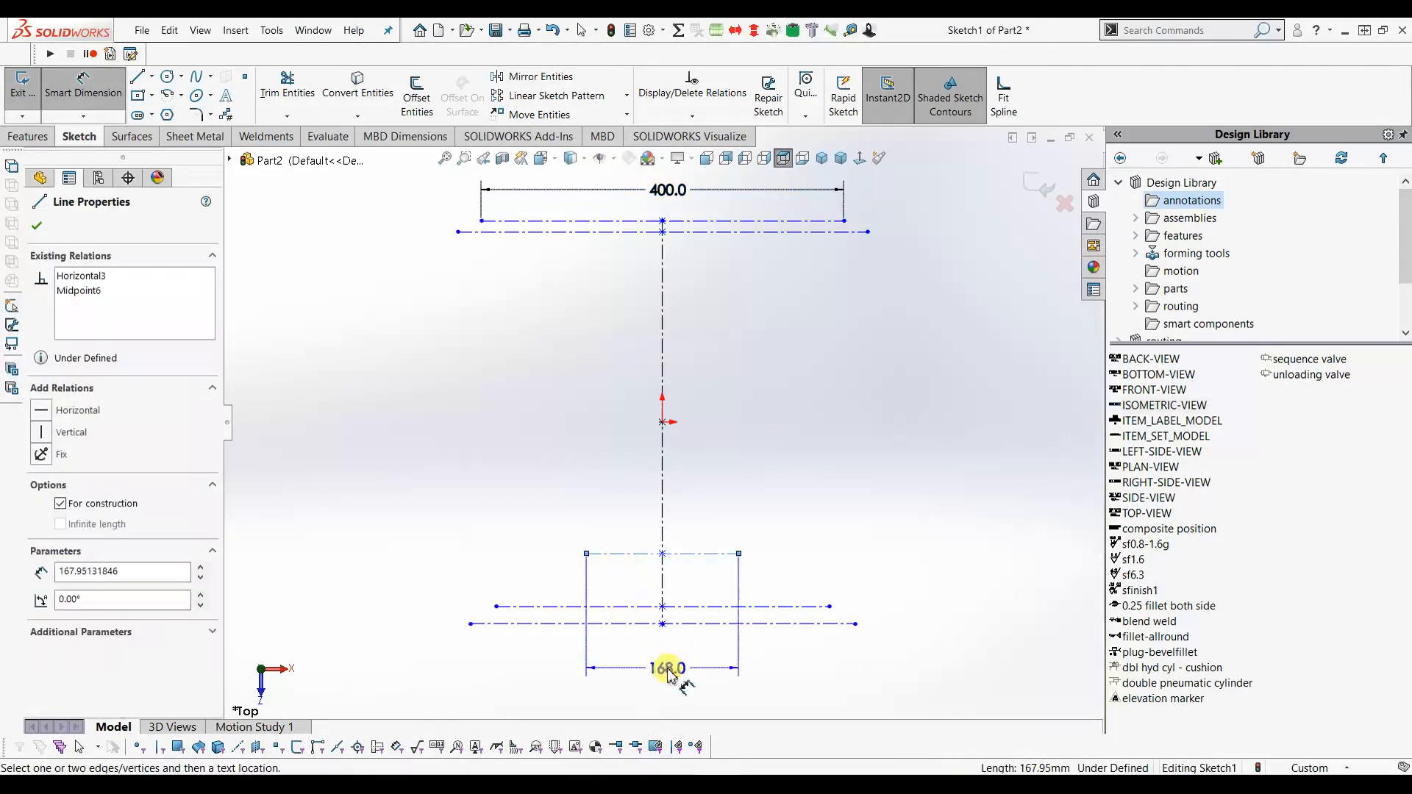
text(200)
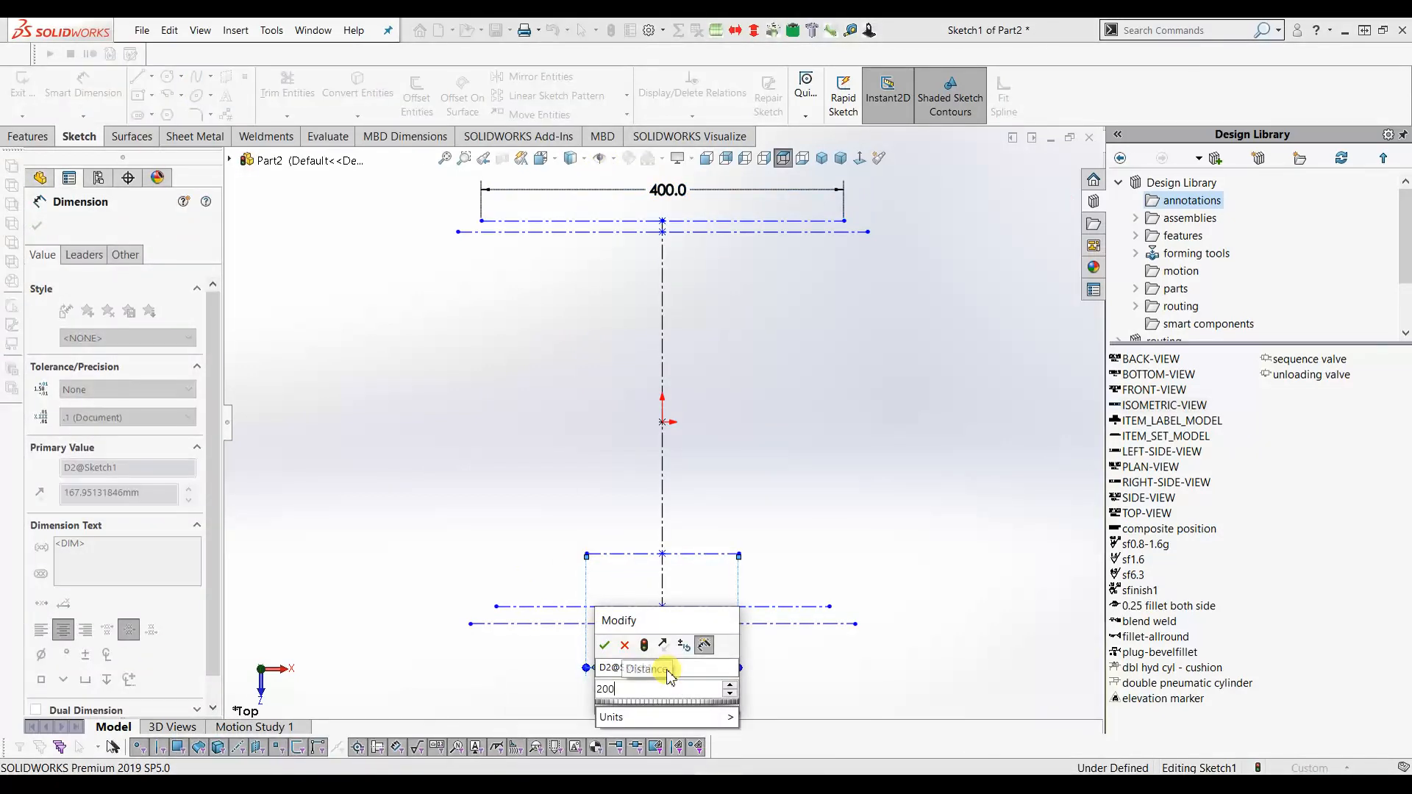
key(Return)
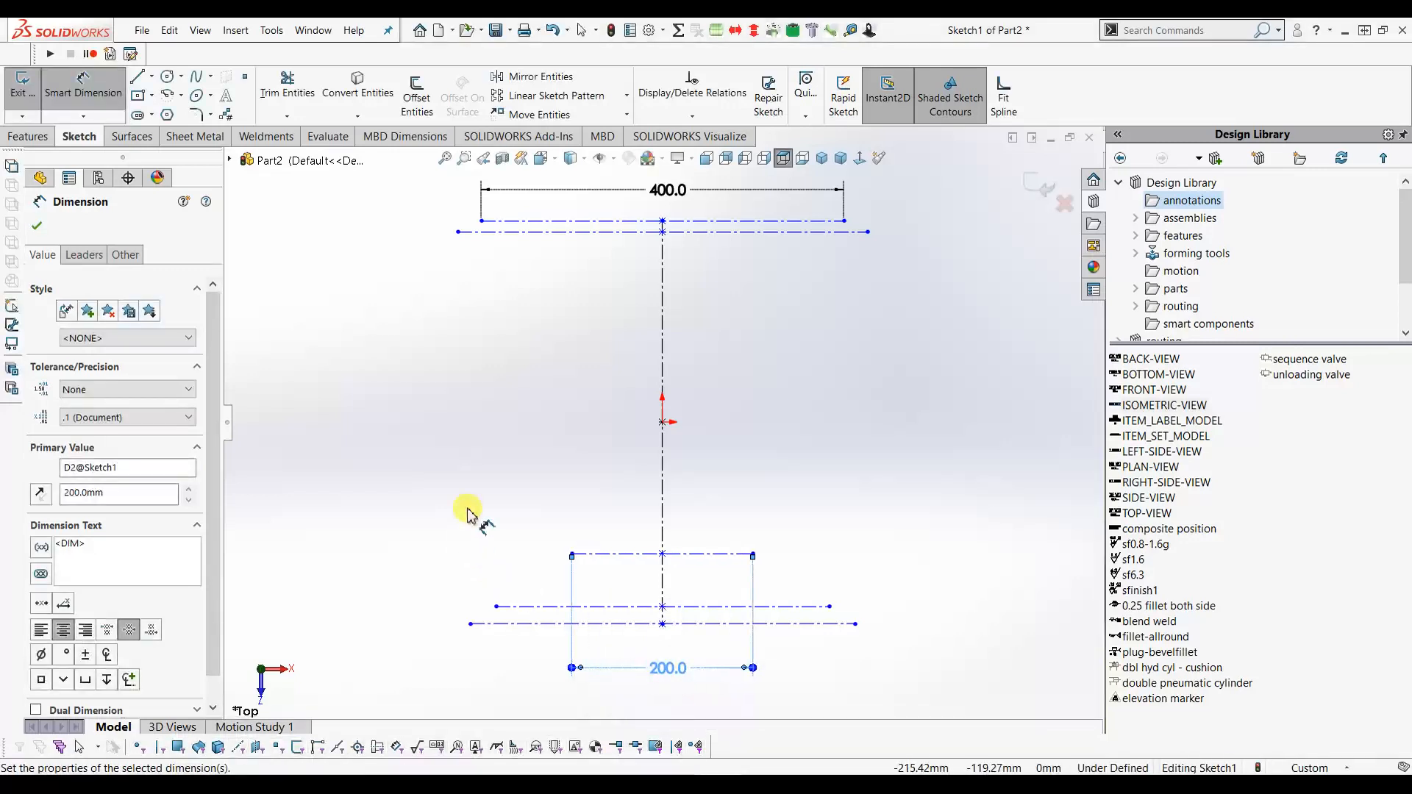
Dimension the vertical distance between the horizontal lines at the two ends of the vertical line to 400 mm.
click(513, 221)
click(538, 623)
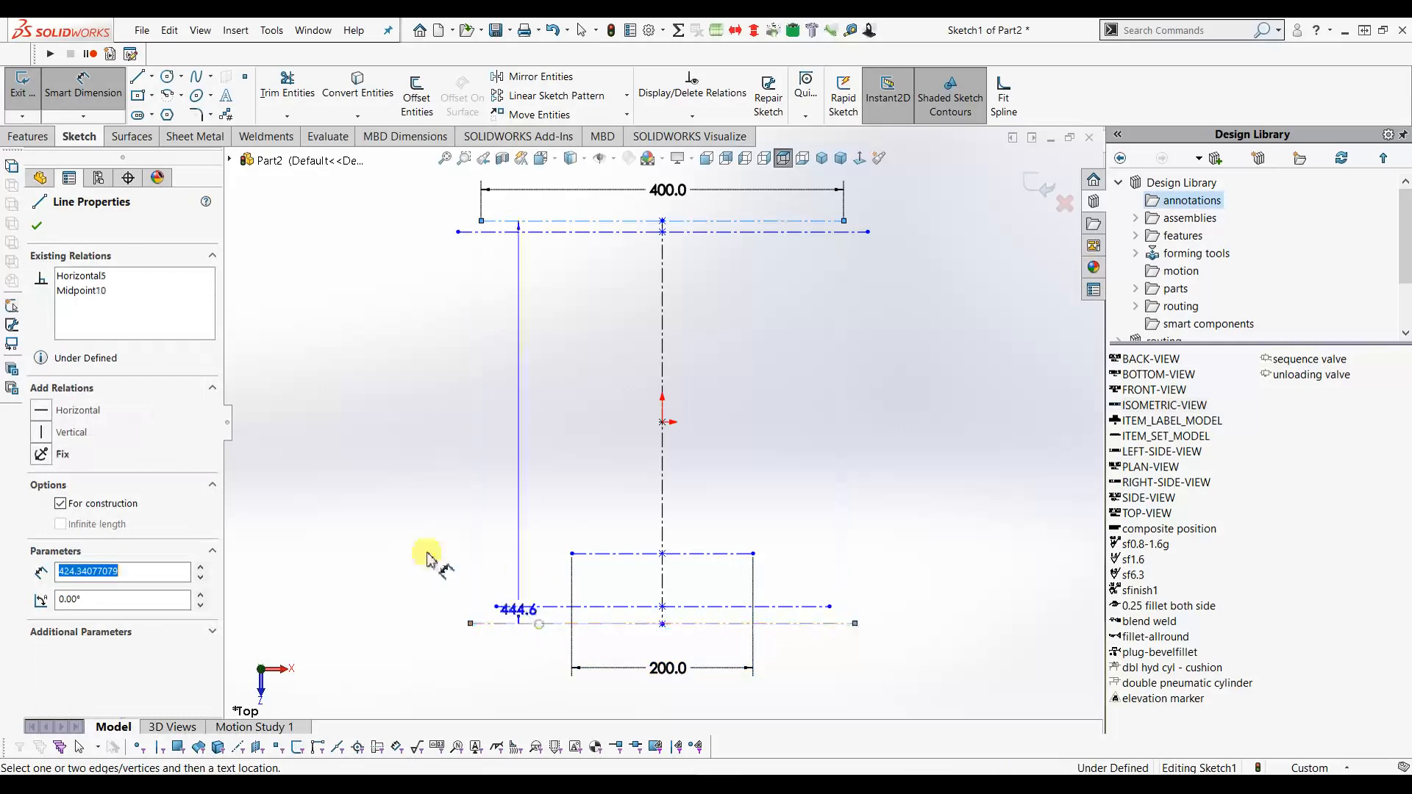
click(276, 447)
text(4)
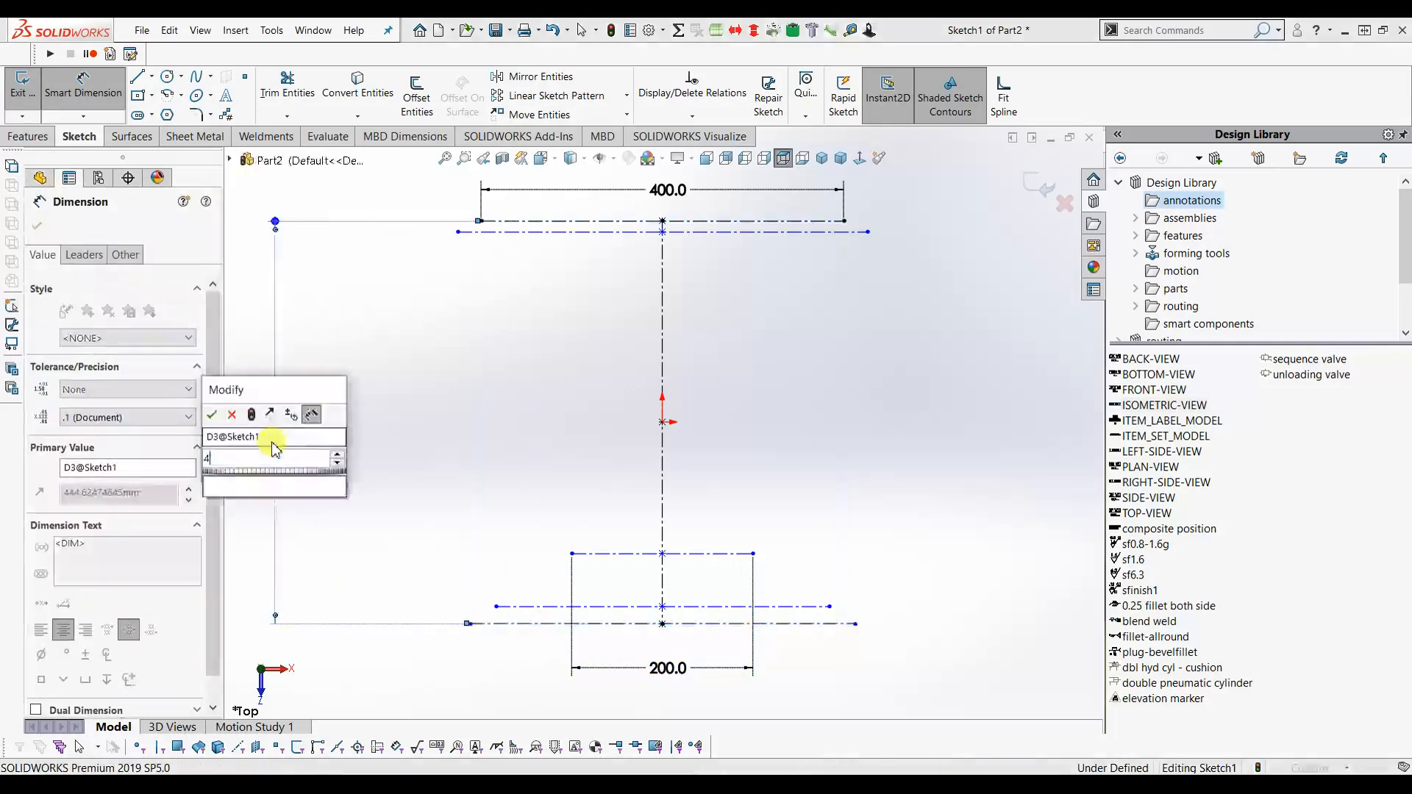
text(00)
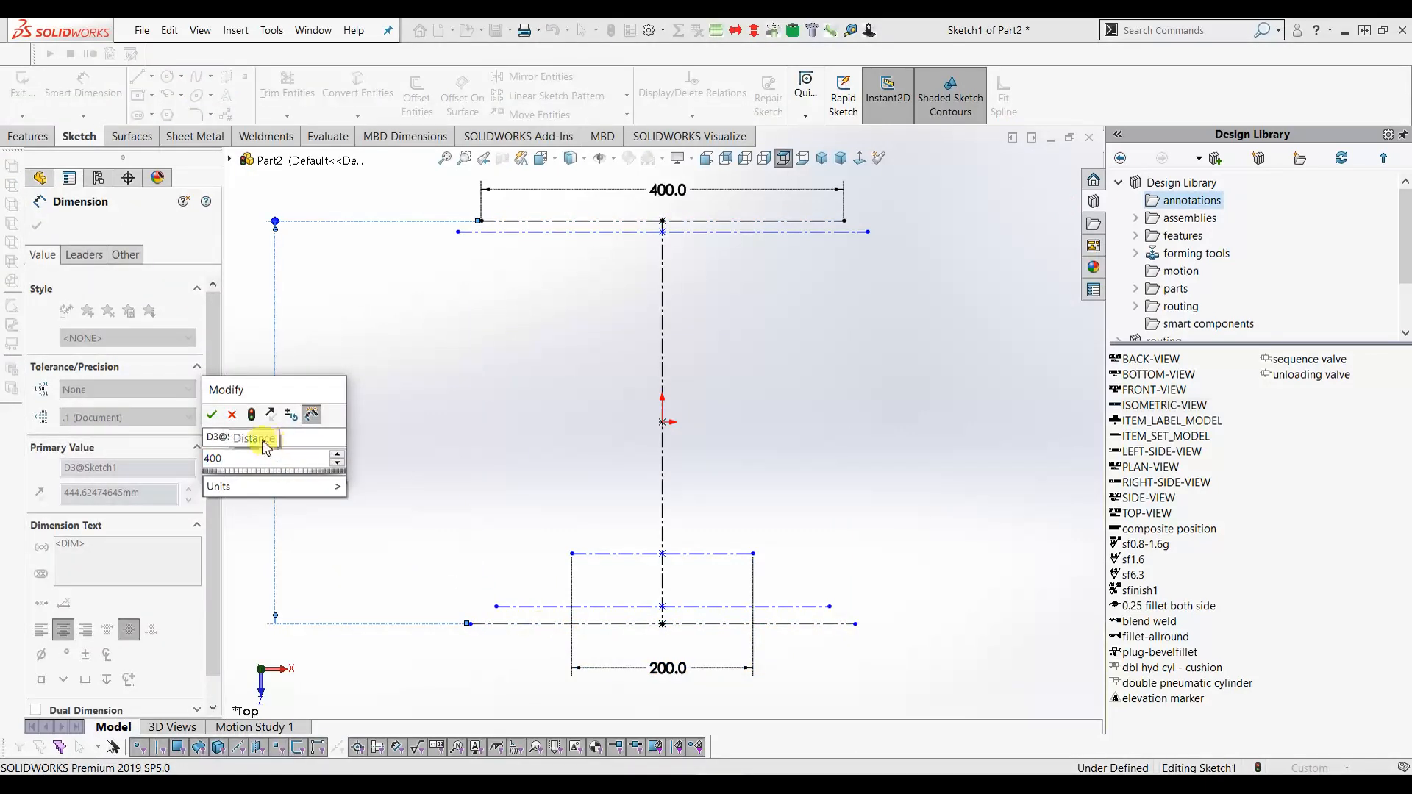
click(212, 415)
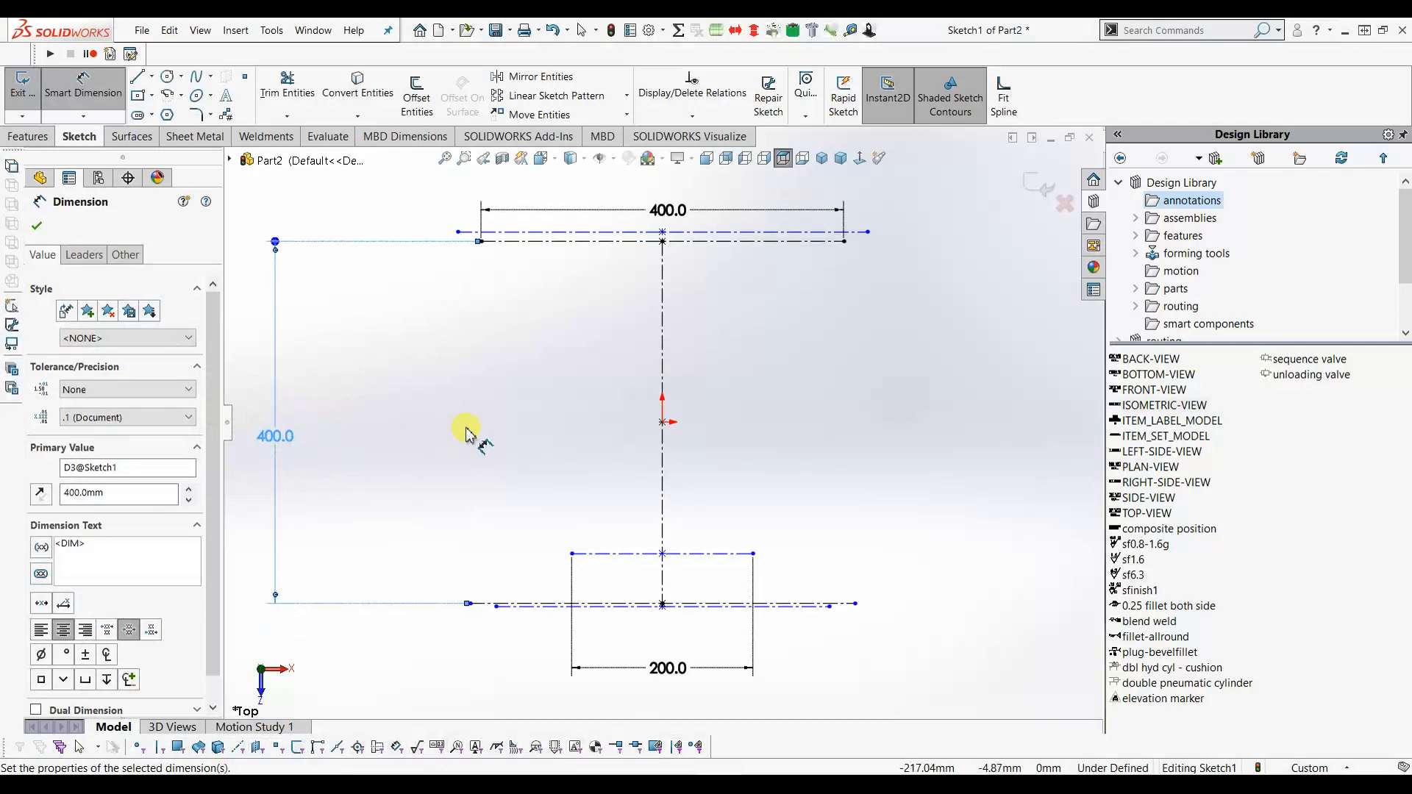
key(Escape)
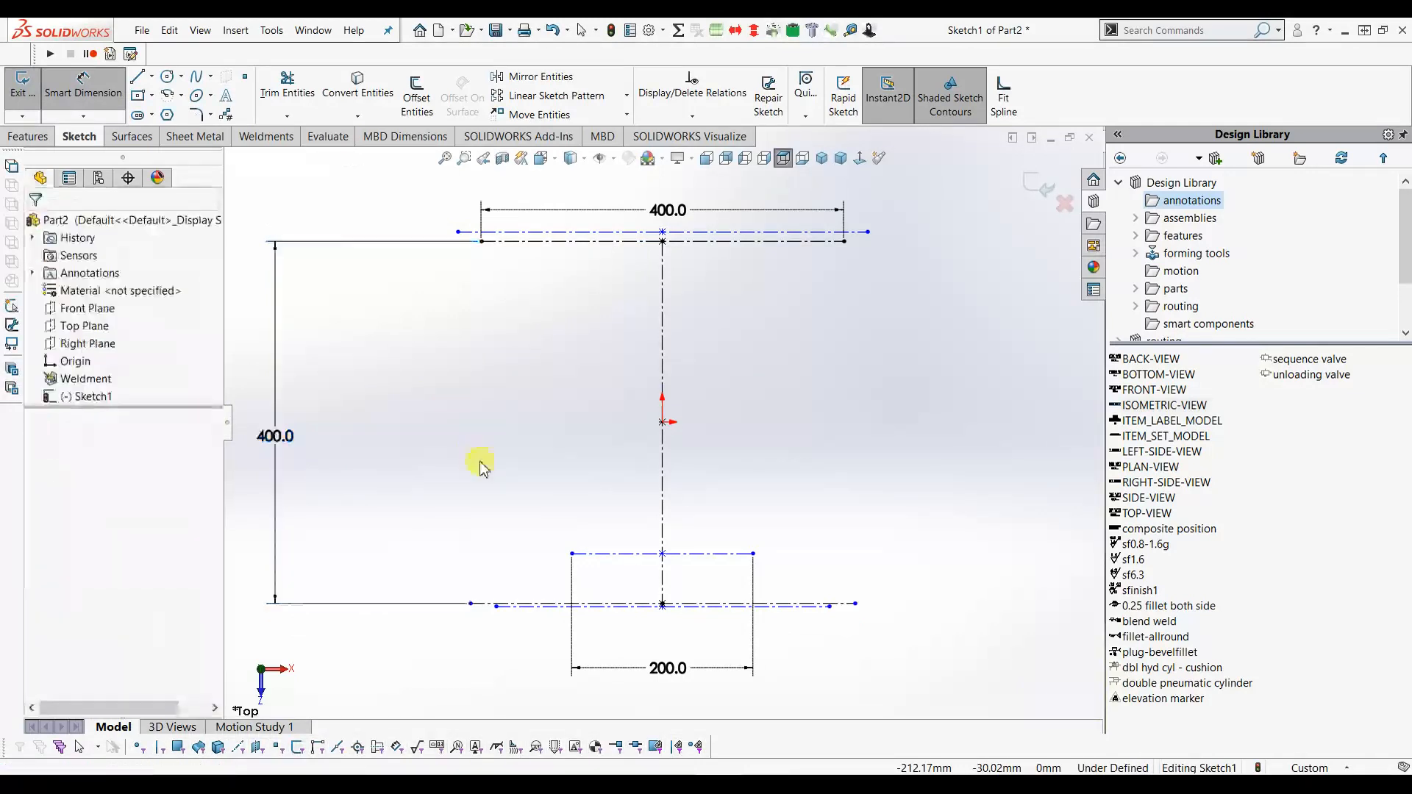
Move the loose horizontal construction line just below the vertical line's lower endpoint to about 23 mm above that endpoint.
key(Escape)
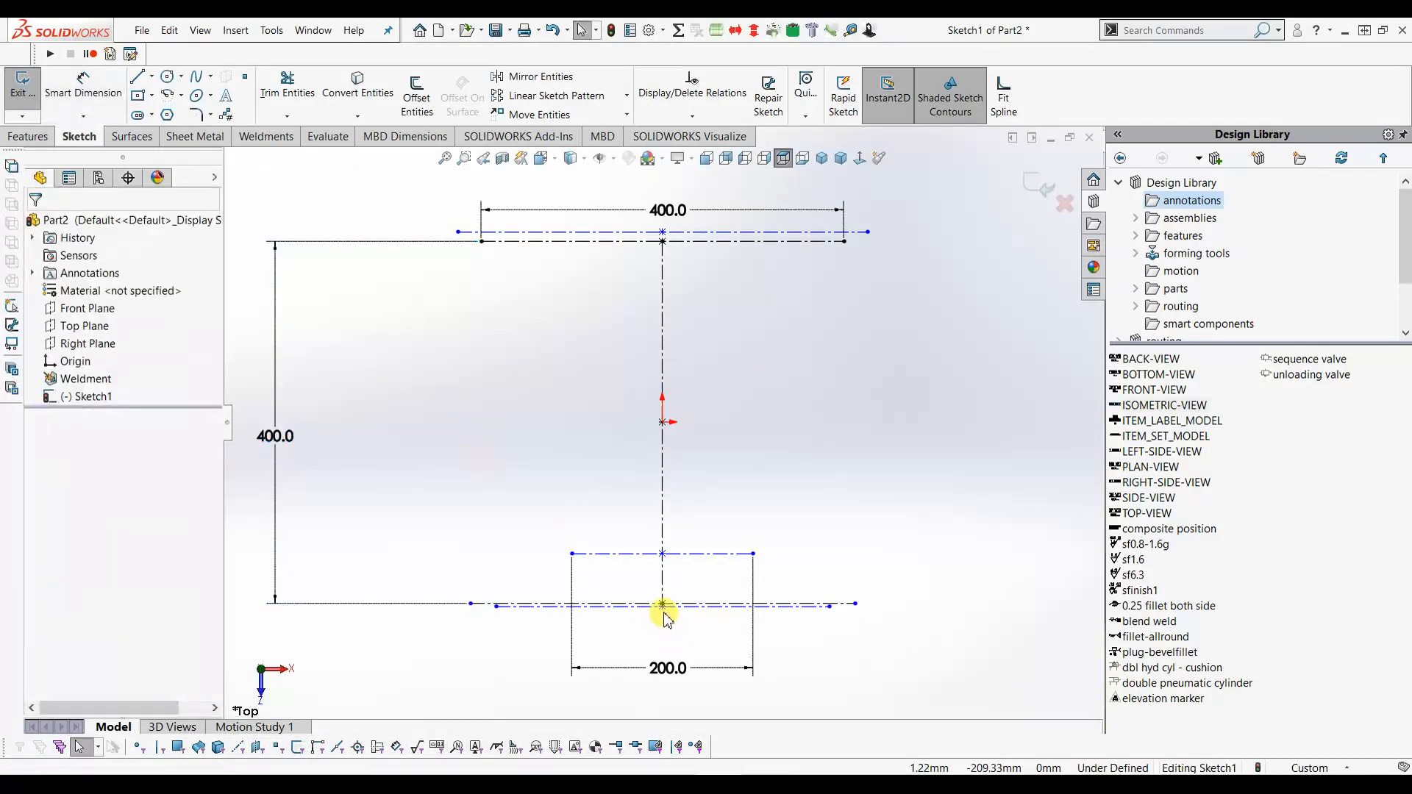
scroll(666, 610, down, 10)
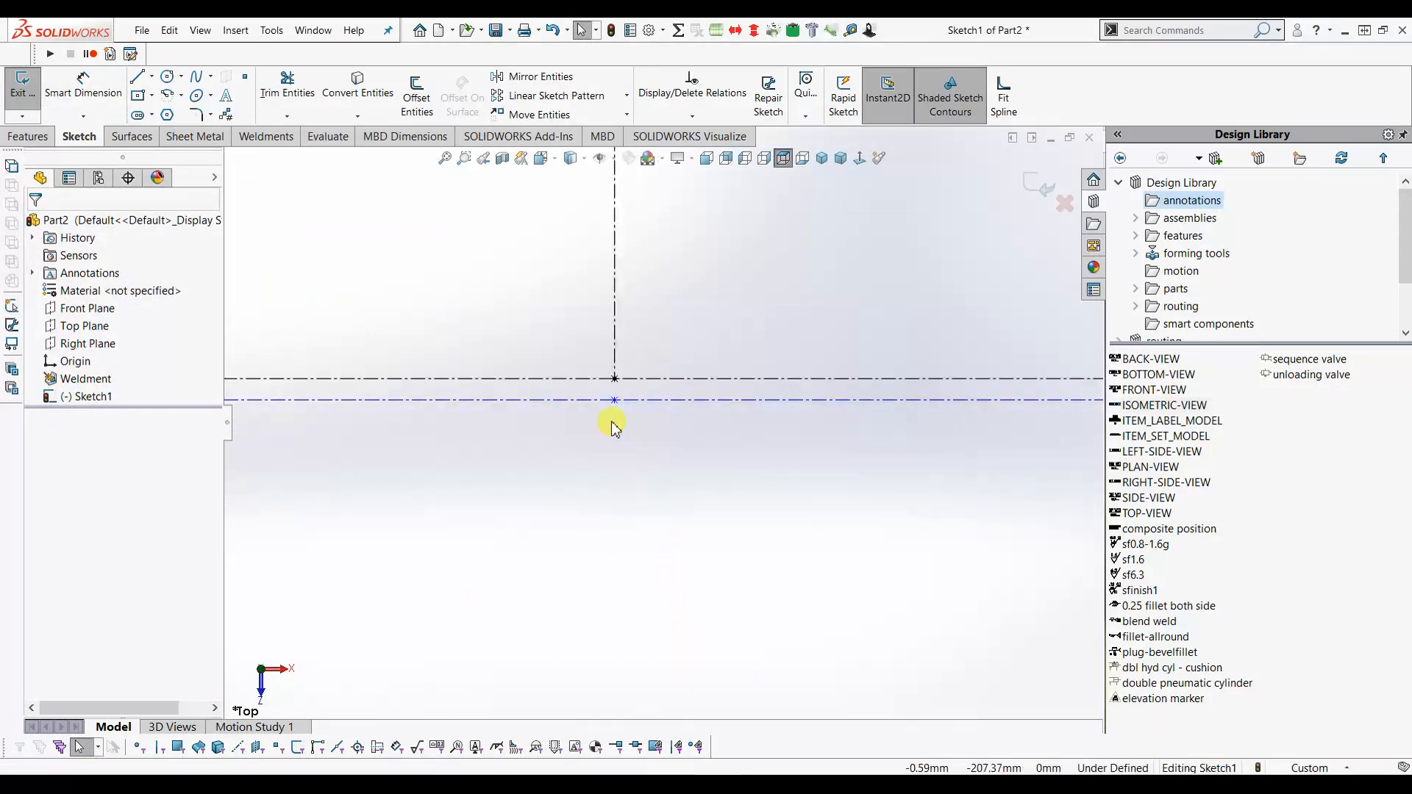
drag(615, 399, 622, 243)
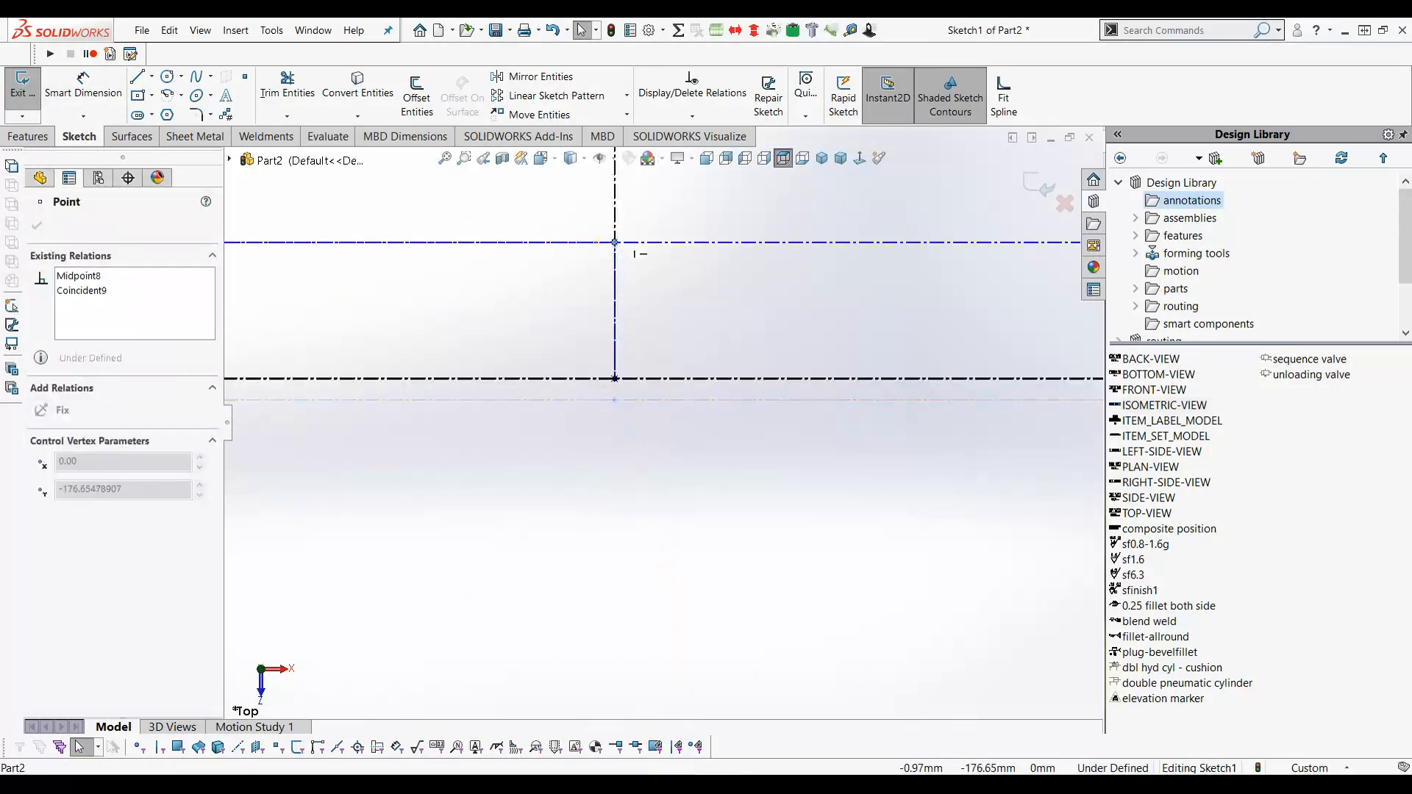
scroll(671, 482, up, 10)
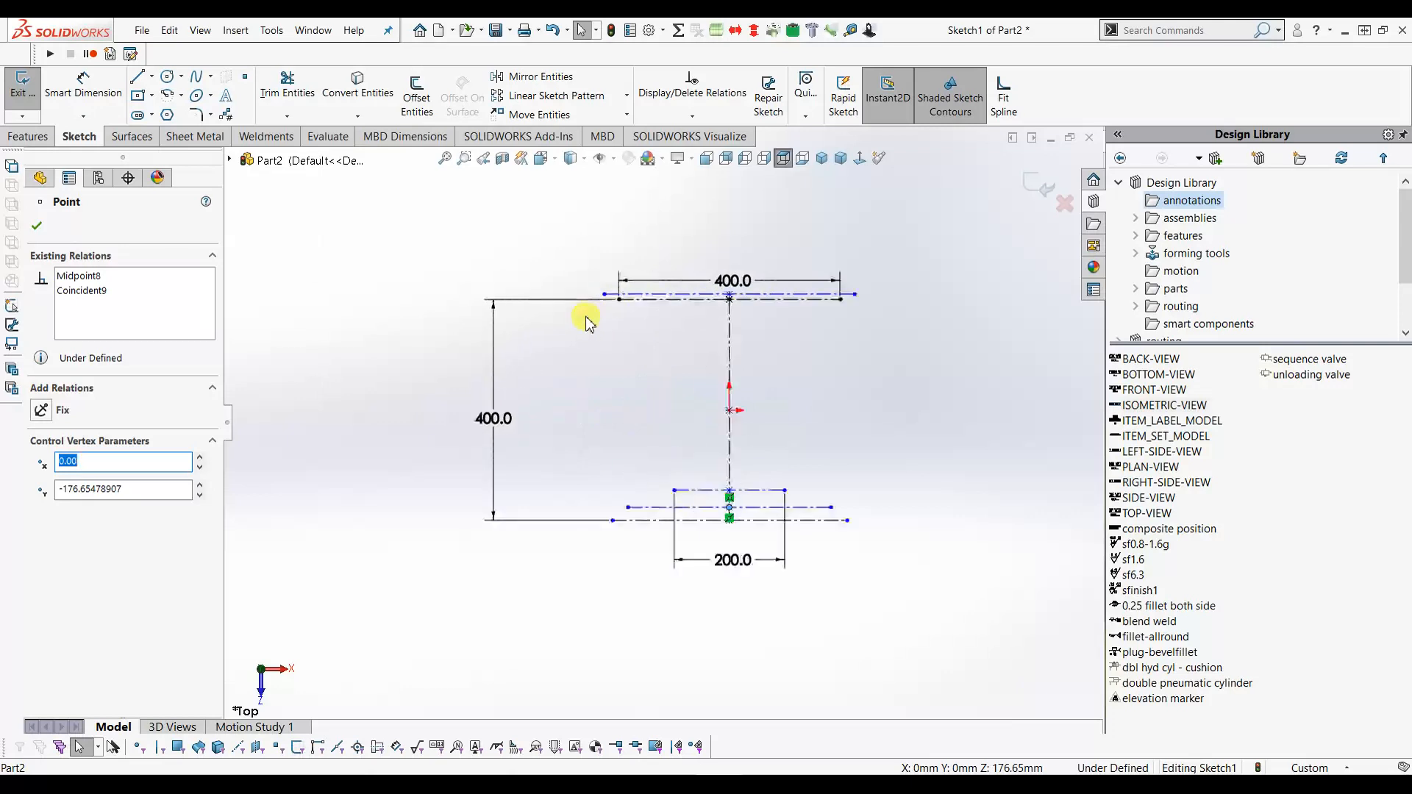
Dimension the vertical gap between the lowest horizontal line and the loose horizontal line directly above it to 15 mm.
scroll(588, 324, down, 3)
click(83, 85)
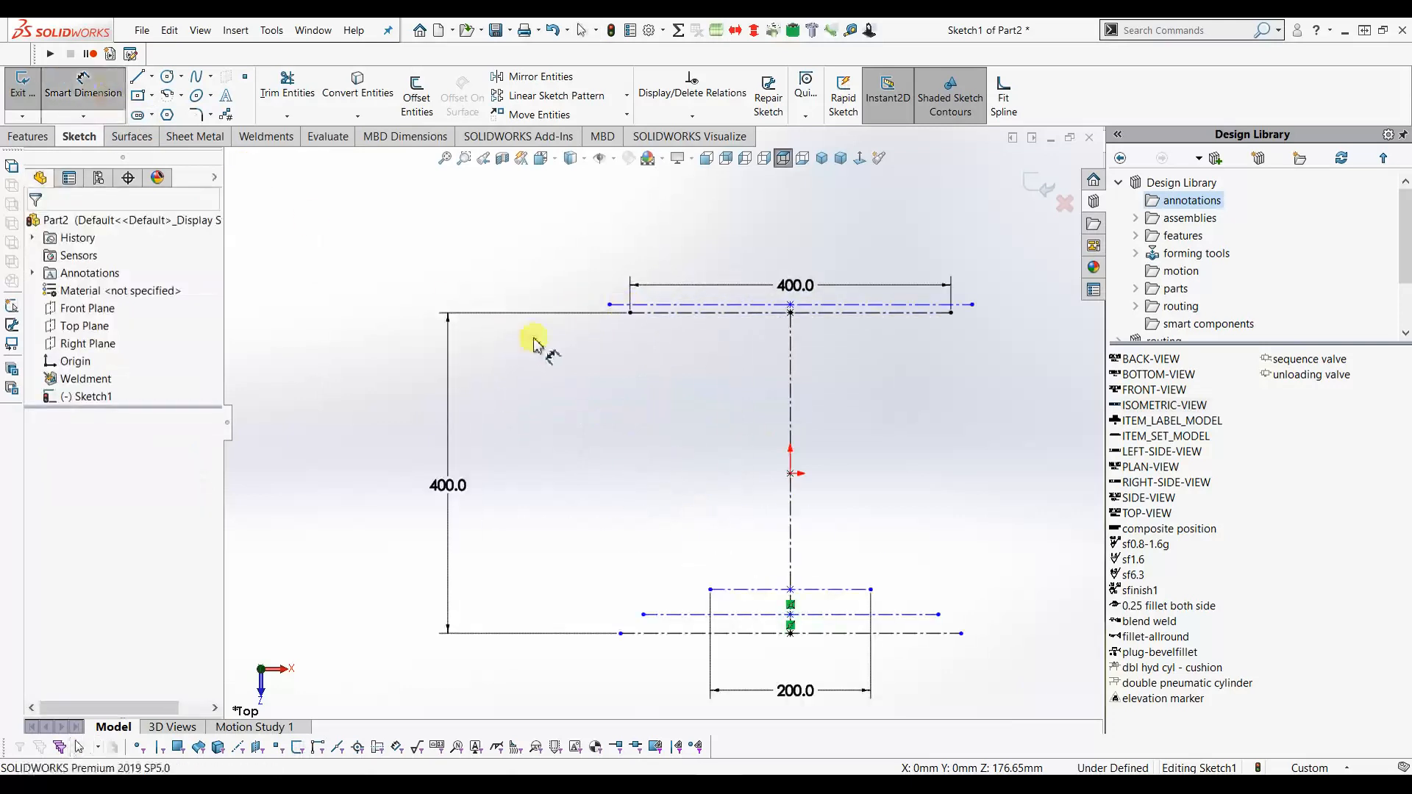
click(677, 633)
click(670, 615)
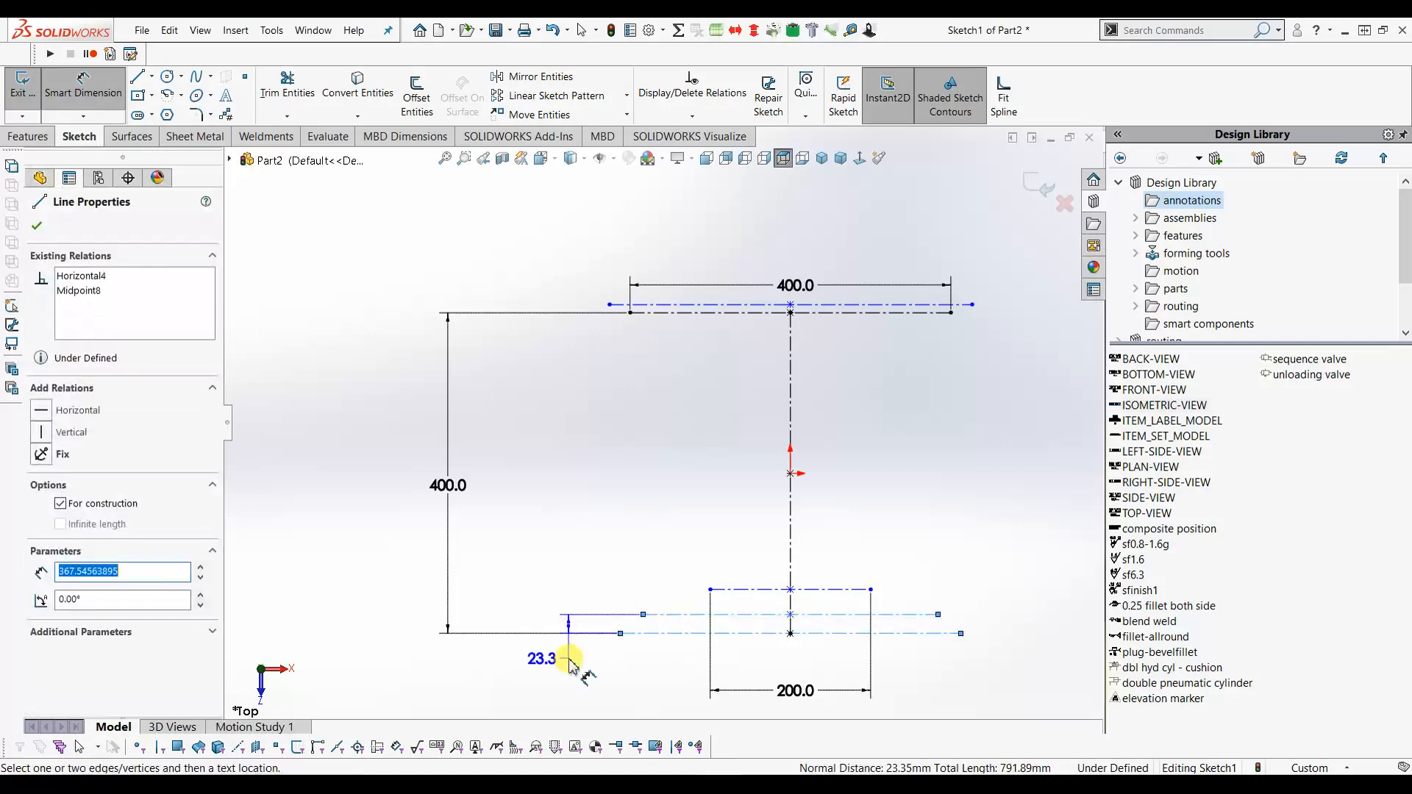
click(571, 665)
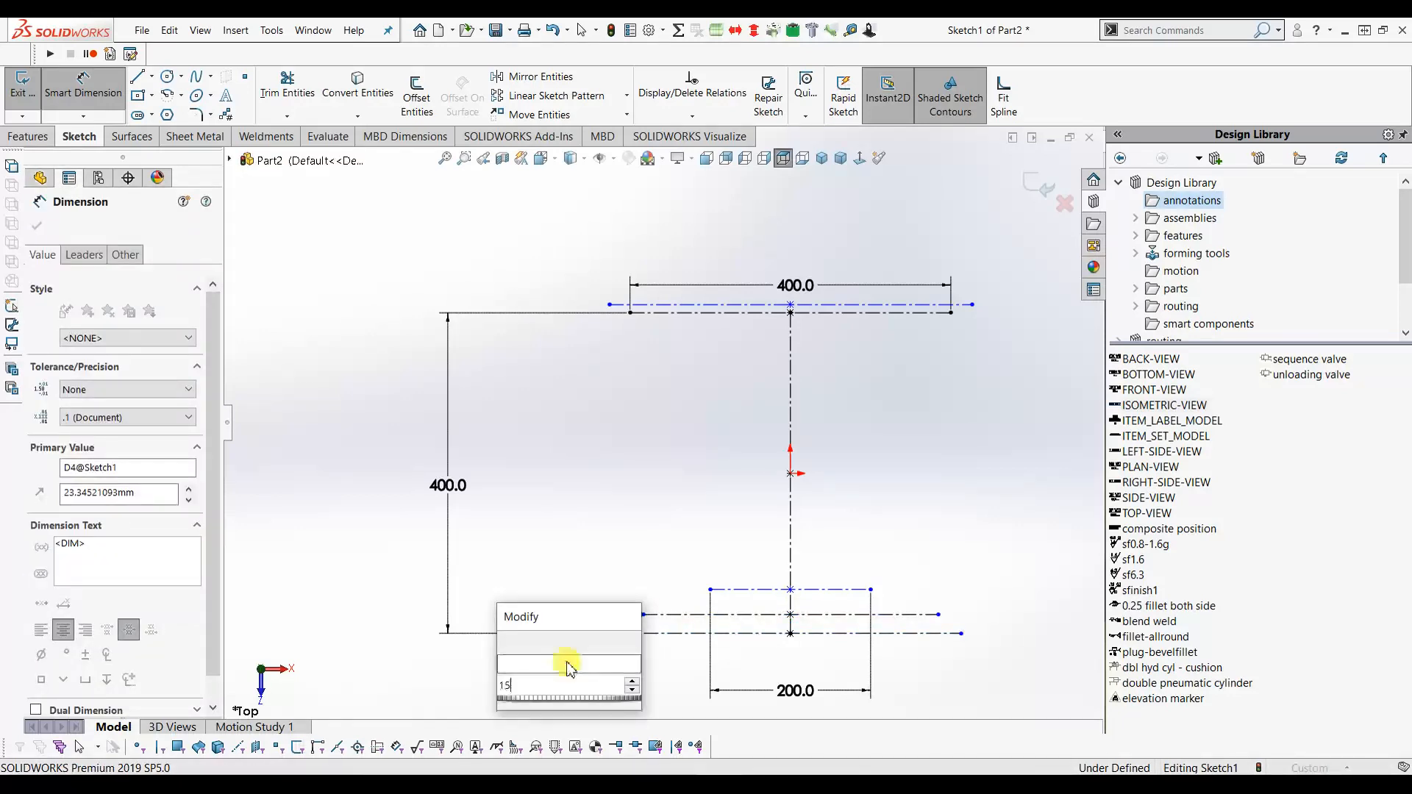
text(15)
key(Return)
key(Escape)
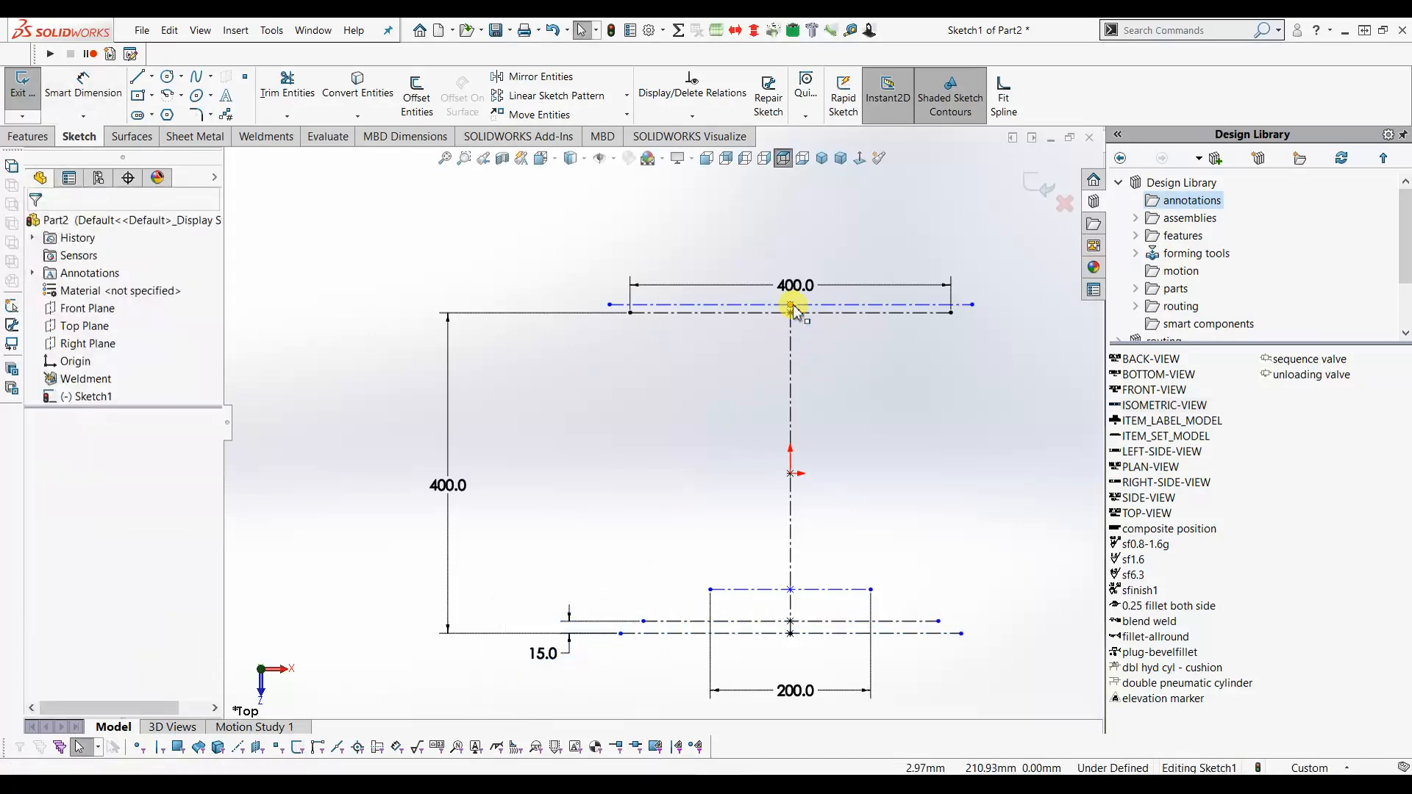
Move the loose uppermost horizontal line below the 400 mm line and dimension the vertical gap between them to 15 mm.
drag(793, 306, 793, 334)
click(535, 415)
click(83, 84)
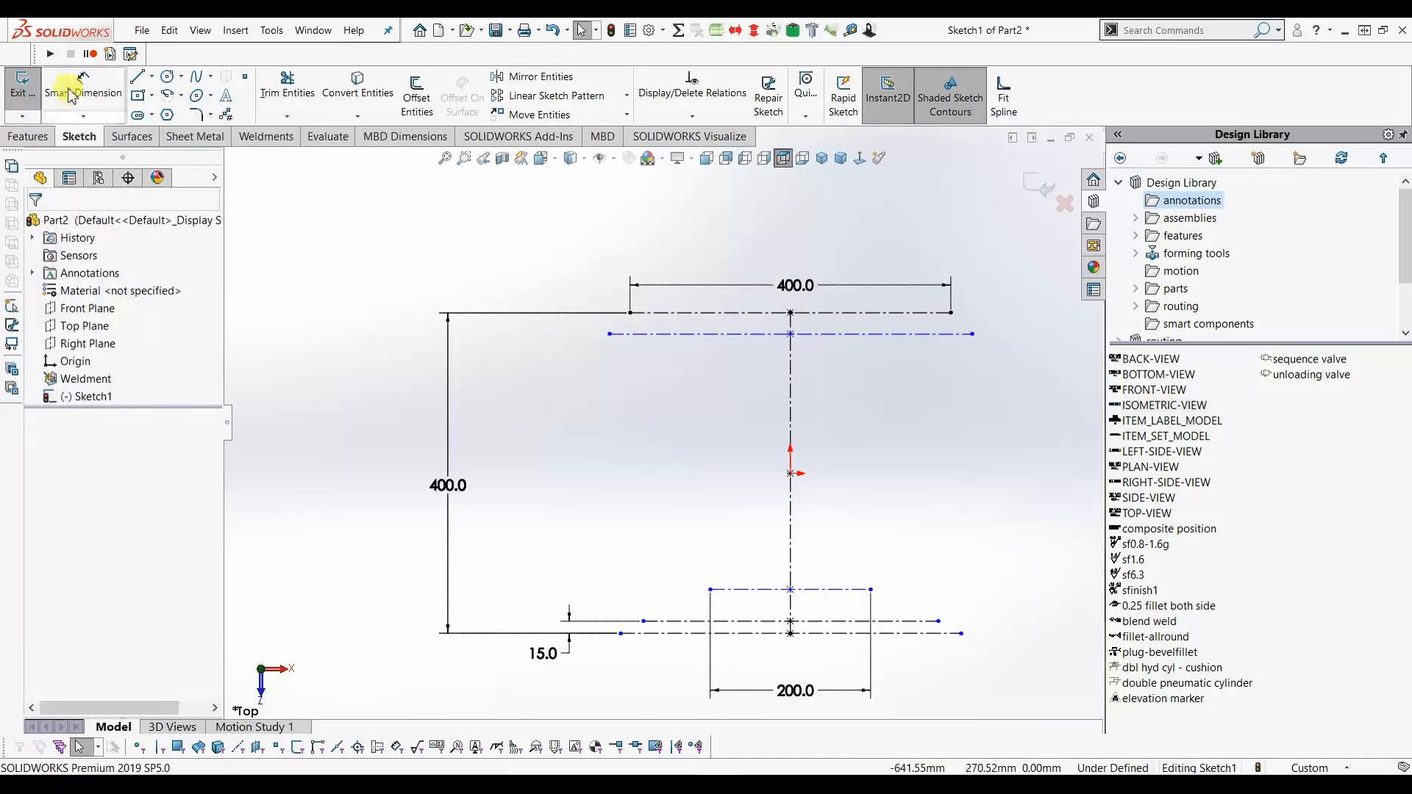
click(630, 332)
click(544, 315)
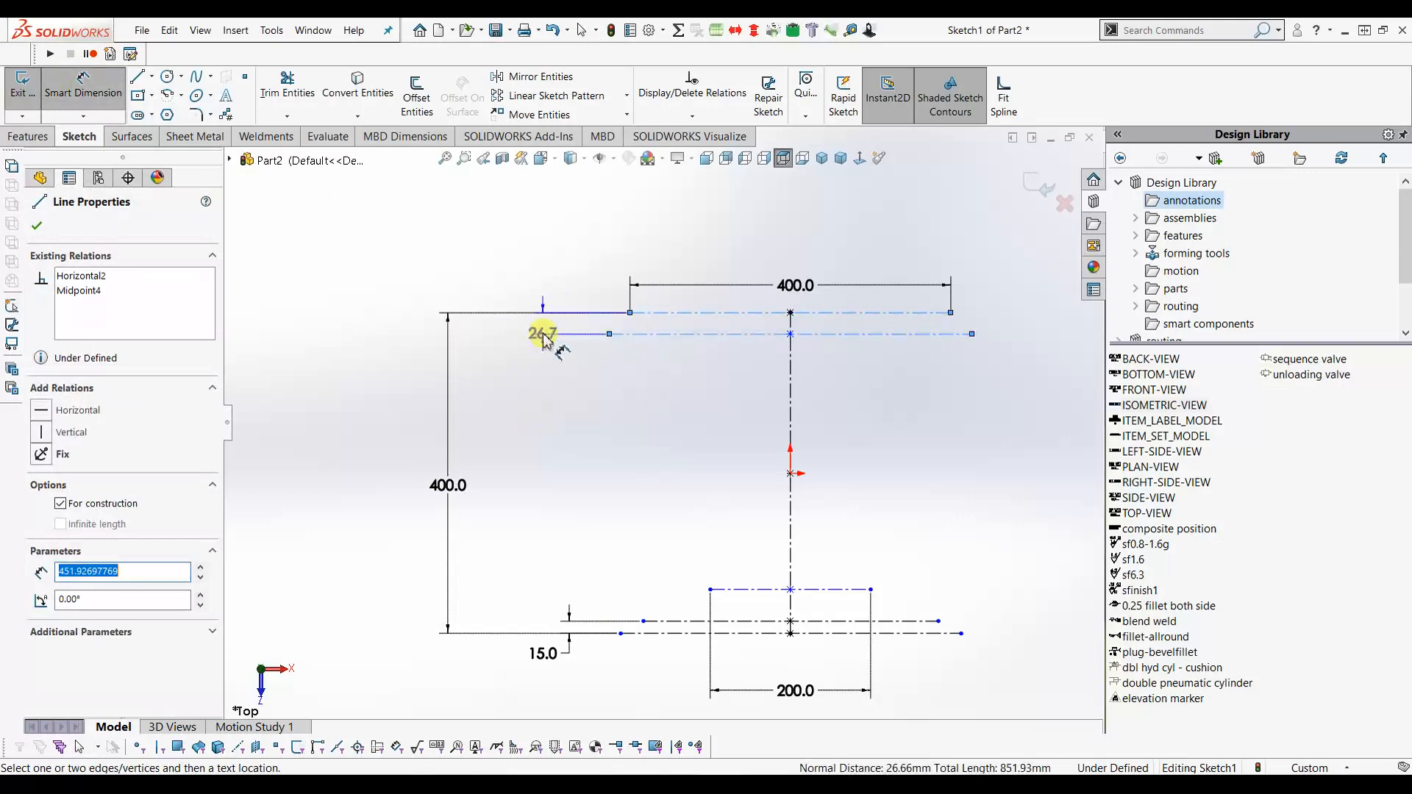
click(545, 276)
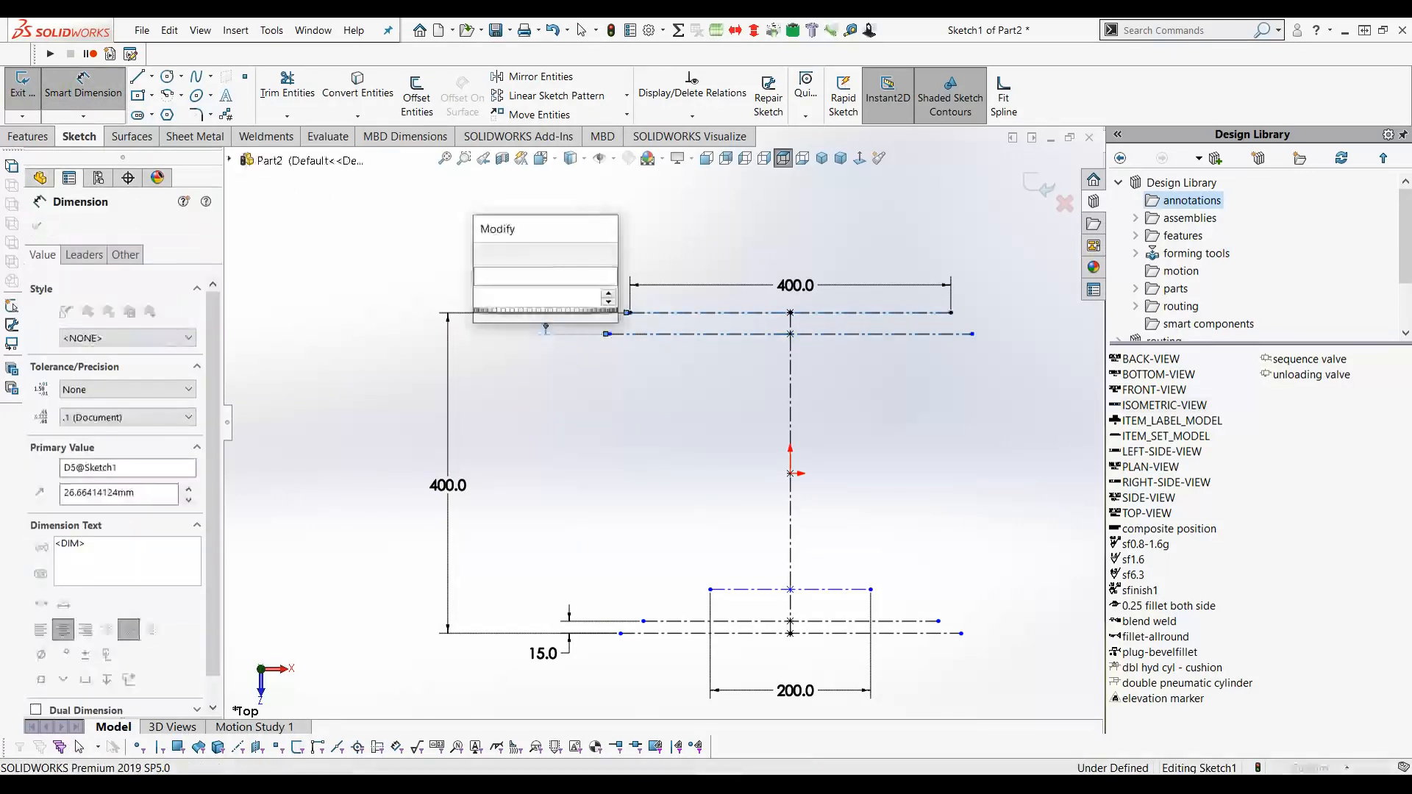
text(15)
key(Return)
key(Escape)
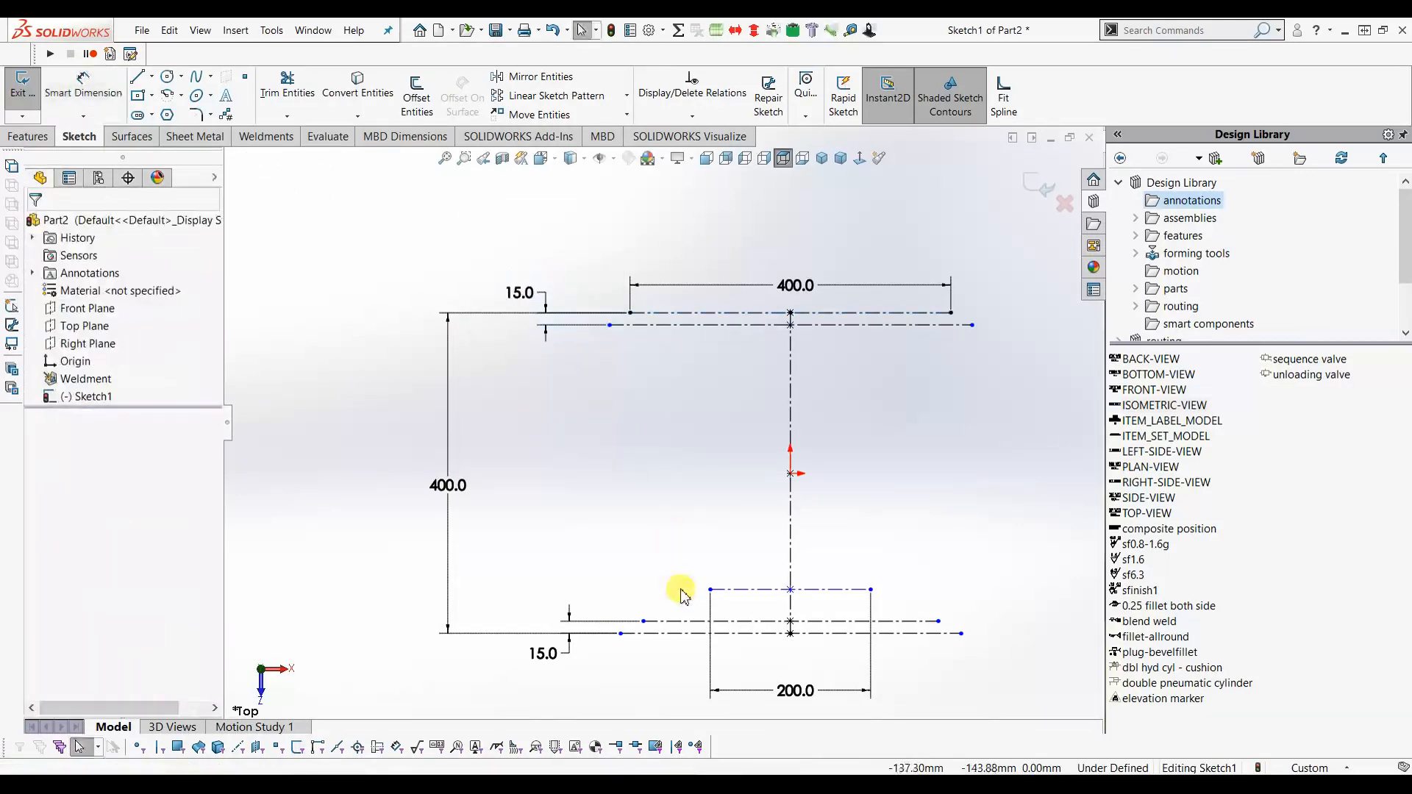
Dimension the vertical distance from the lowest horizontal line to the 200 mm horizontal line to 75 mm.
click(82, 84)
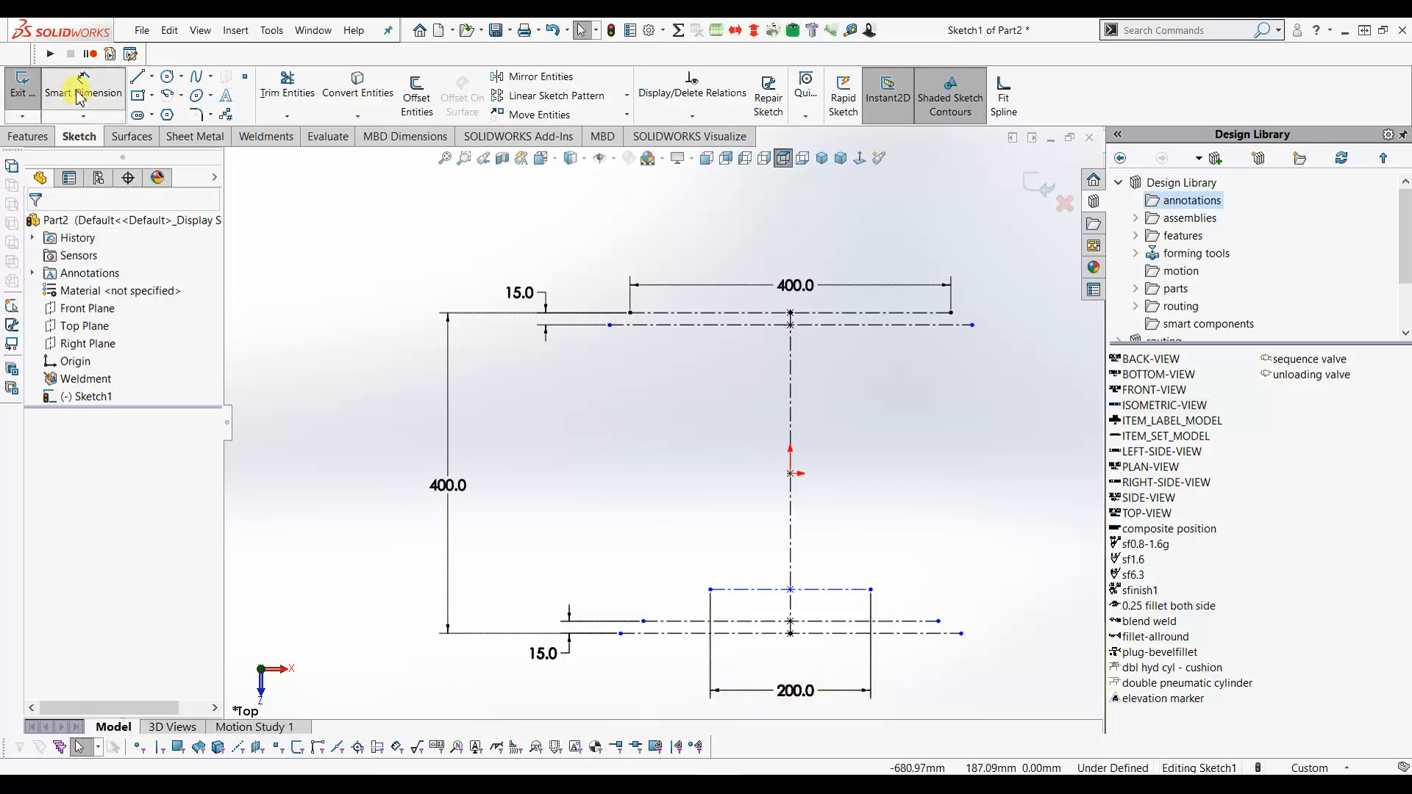
click(640, 634)
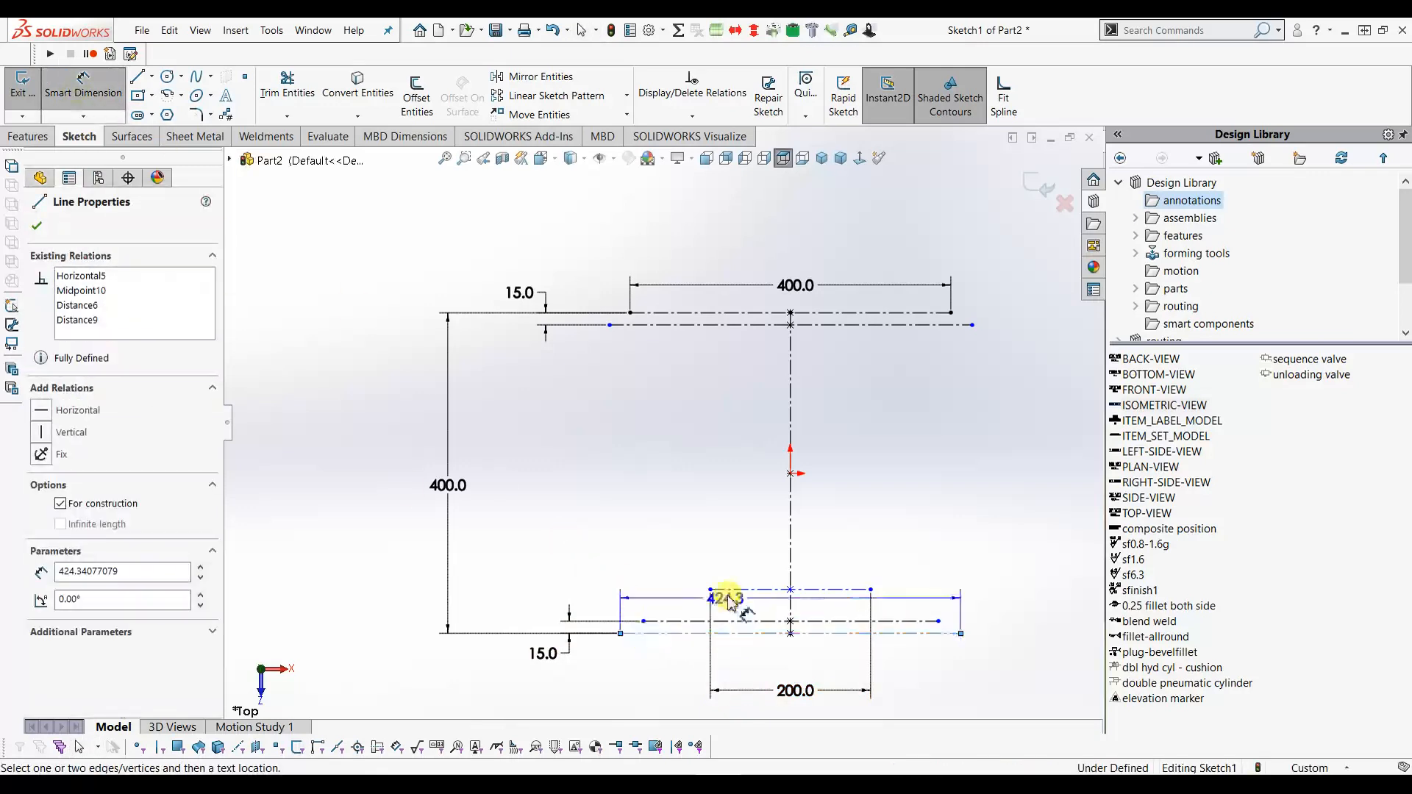
click(728, 589)
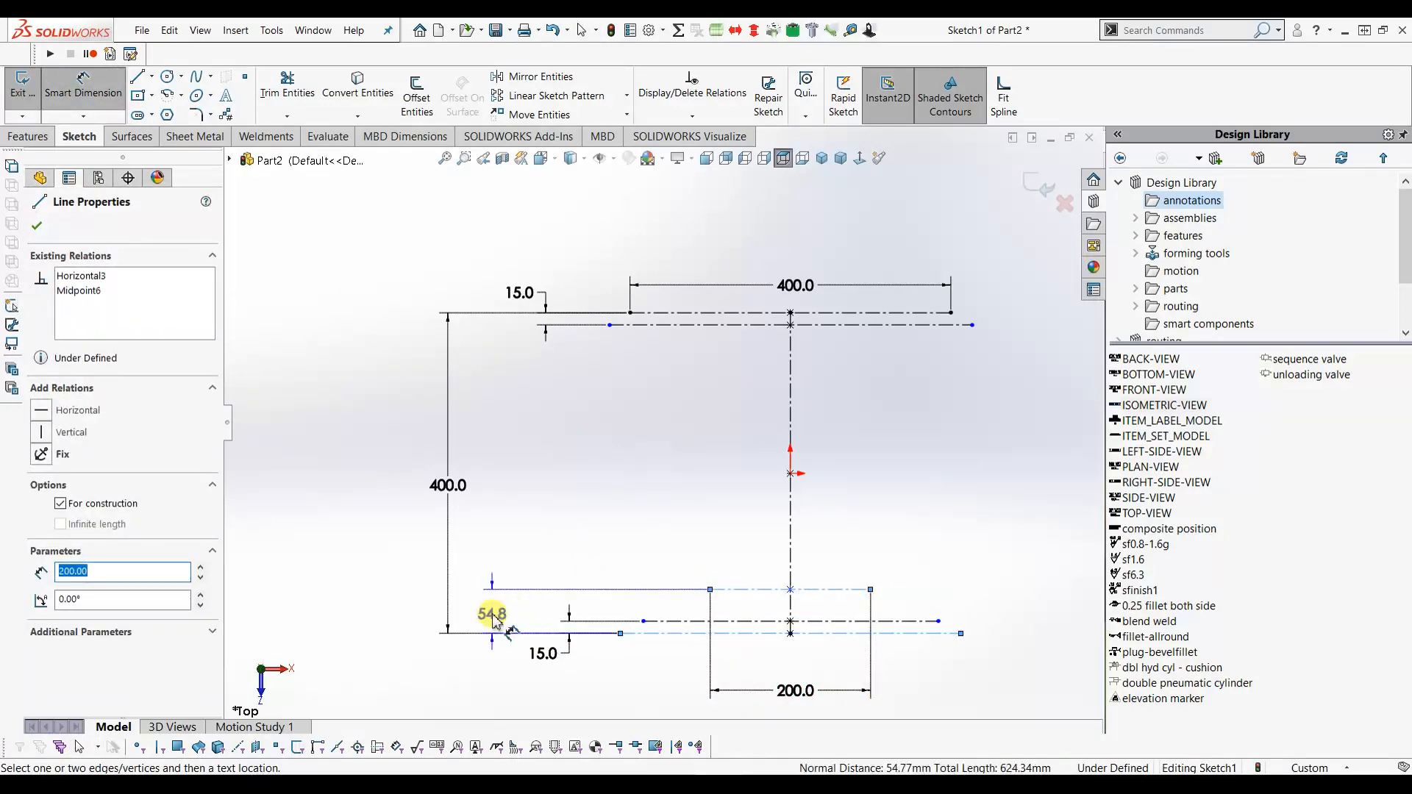
click(481, 620)
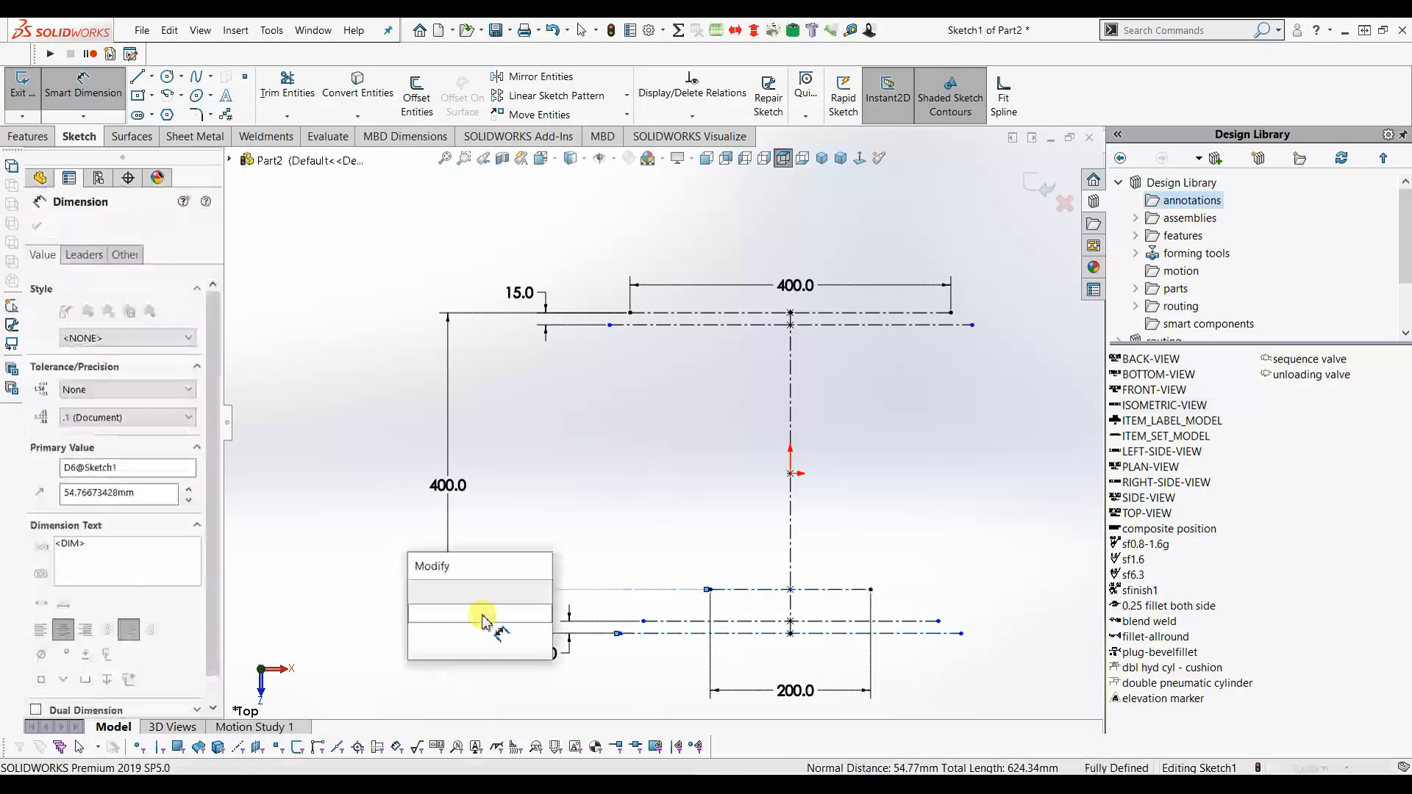
text(75)
key(Return)
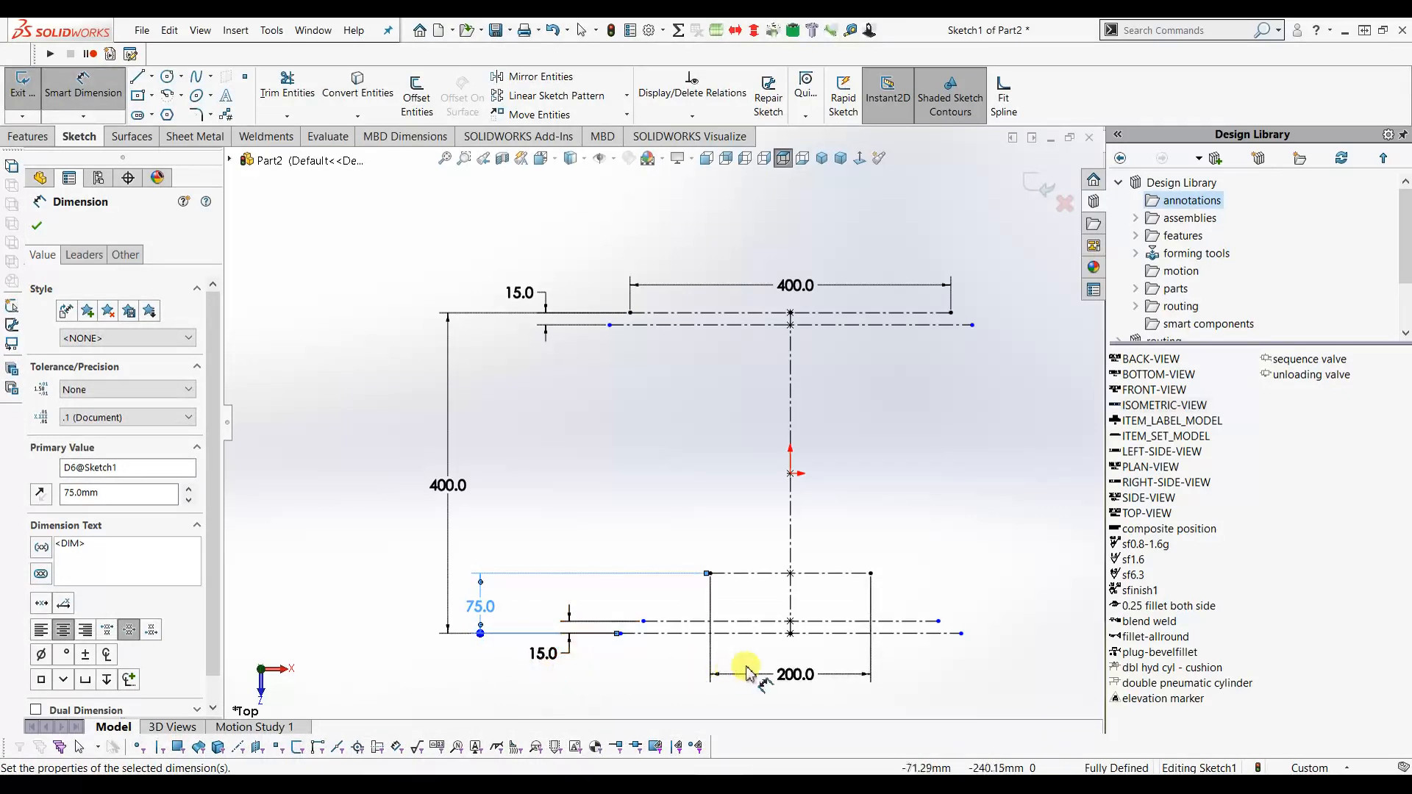
key(Escape)
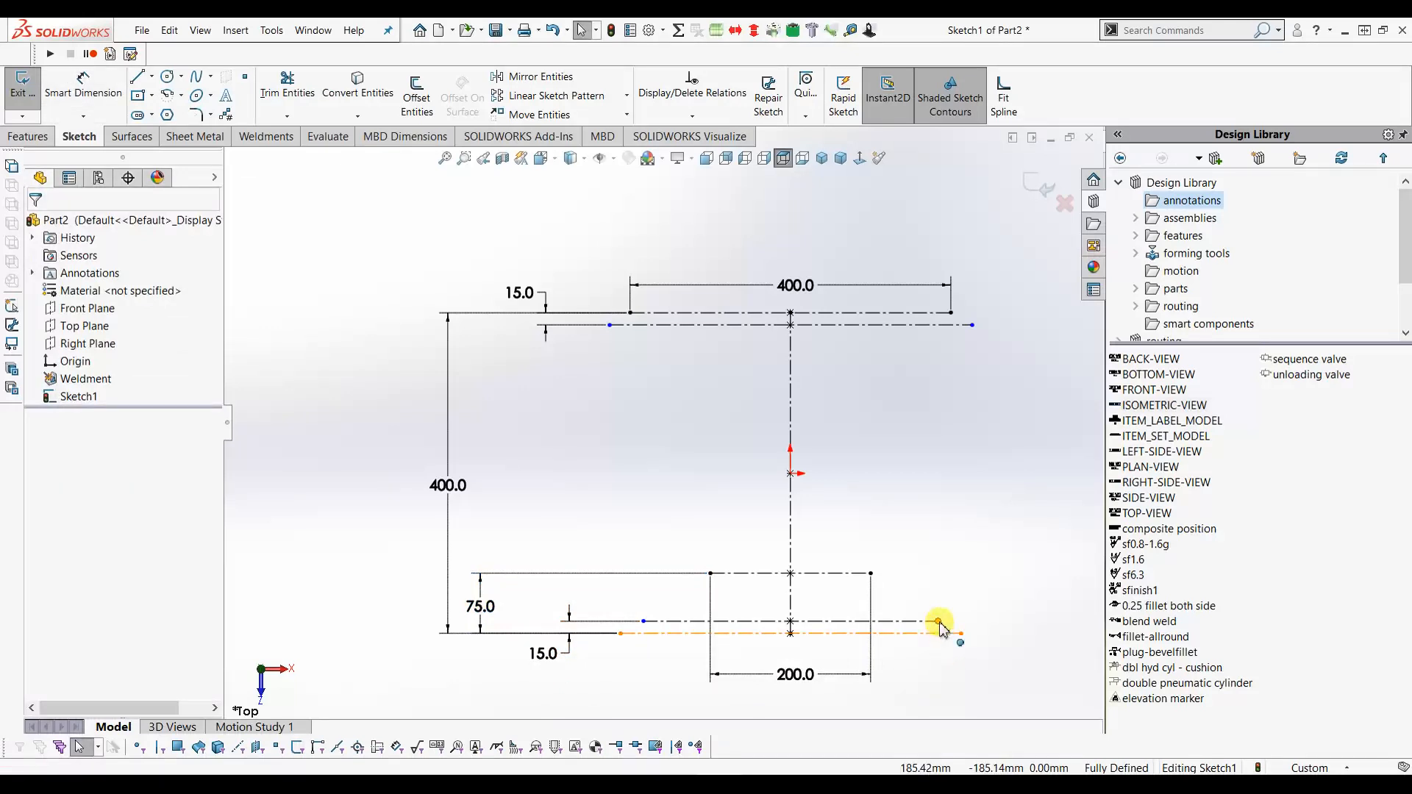
Make the horizontal line 15 mm above the lowest line equal in length to the 200 mm line.
click(938, 624)
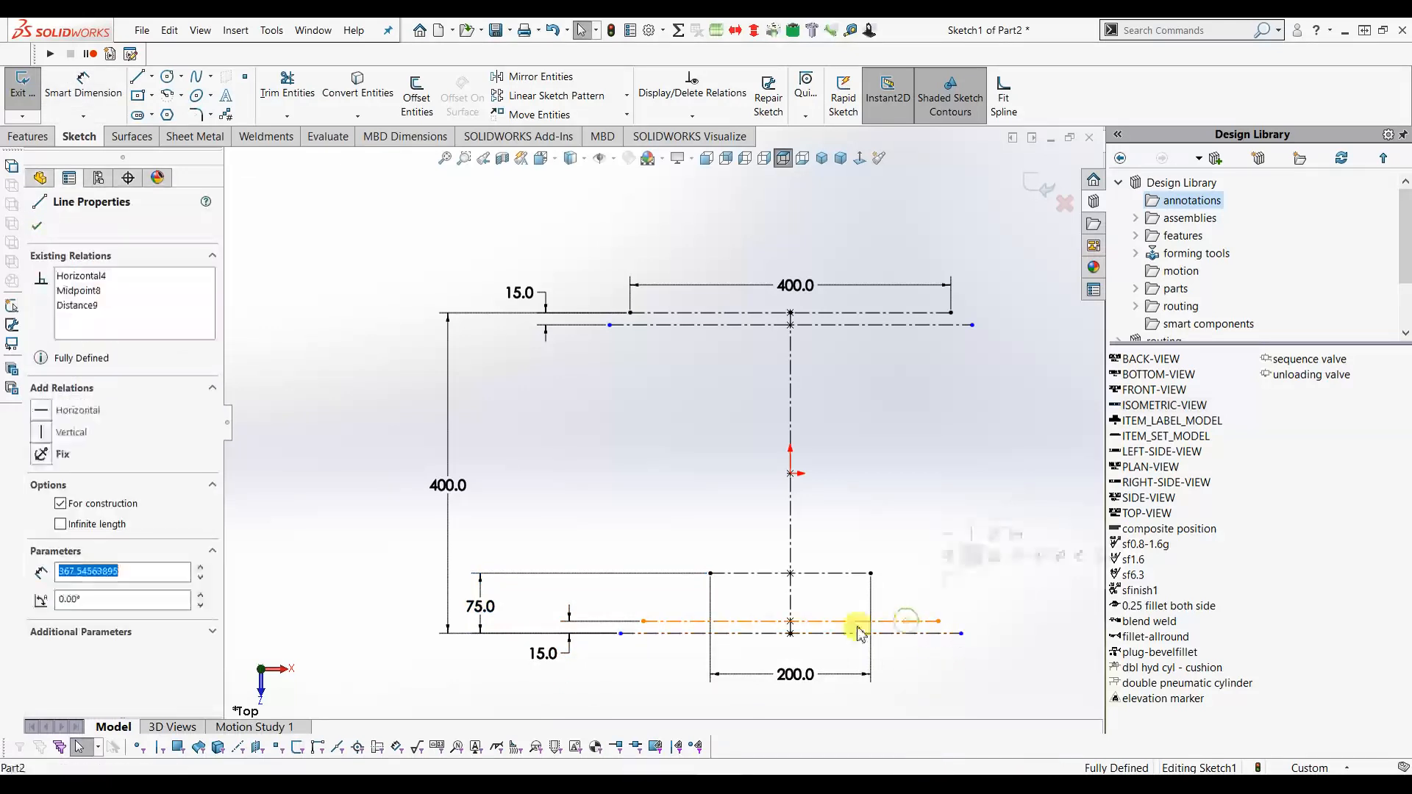
ctrl+click(845, 574)
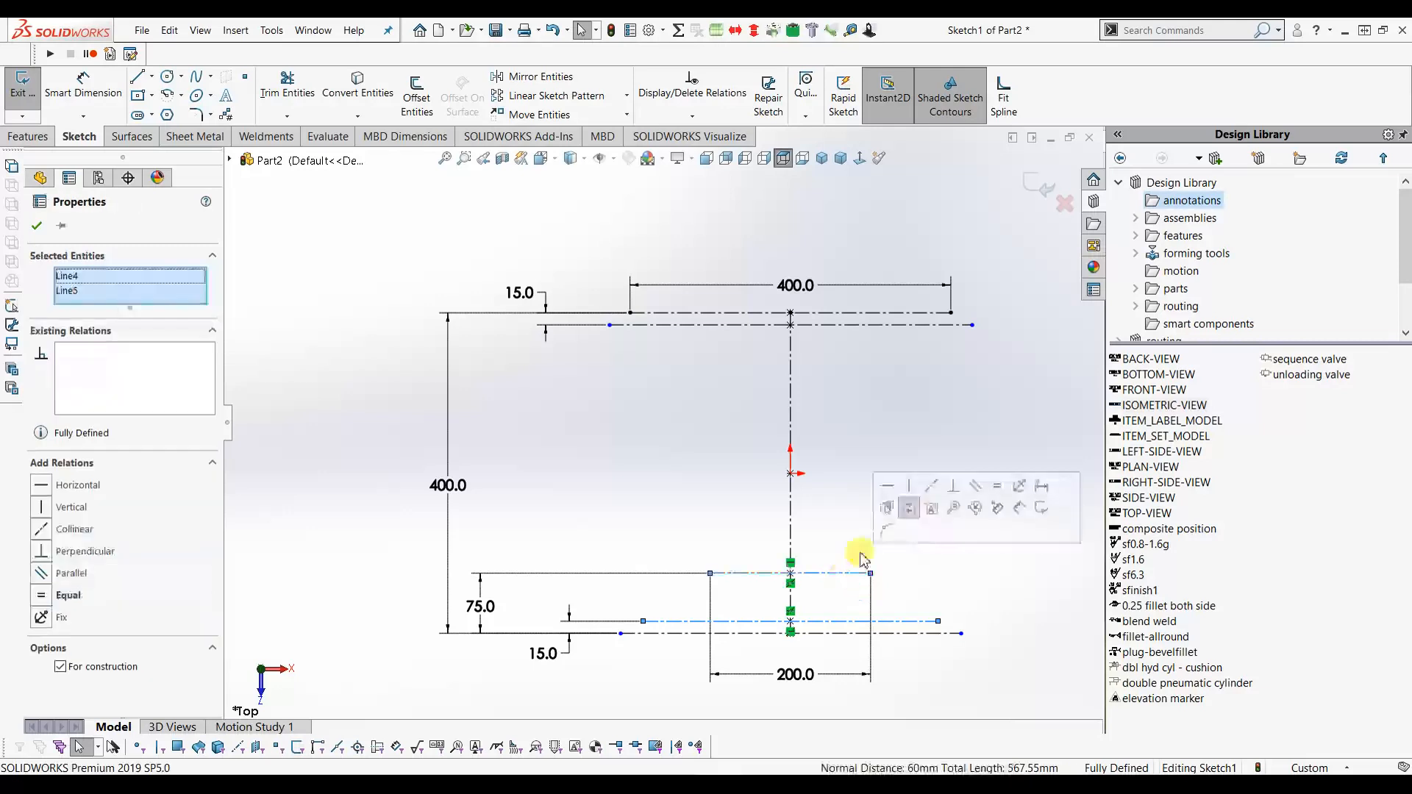
click(999, 487)
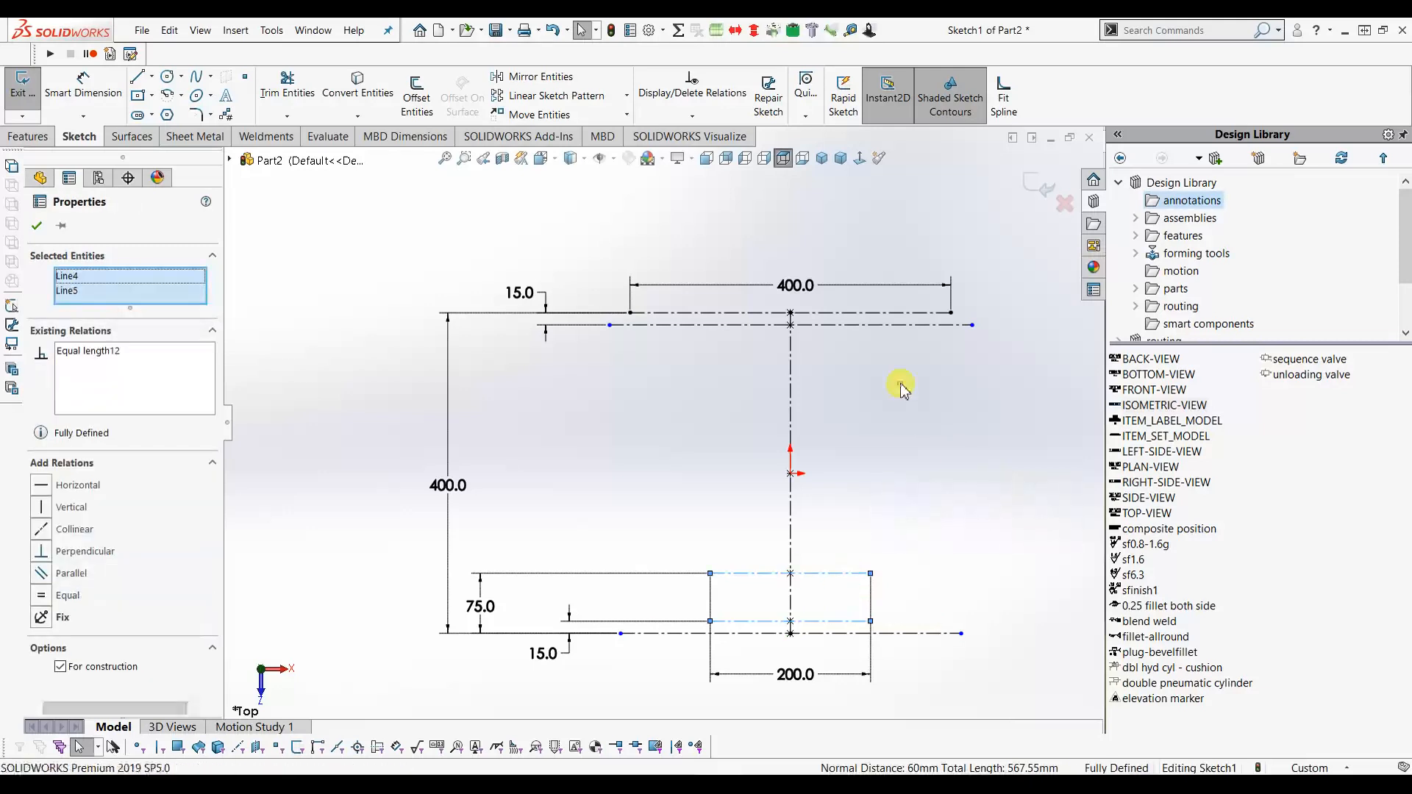
click(934, 397)
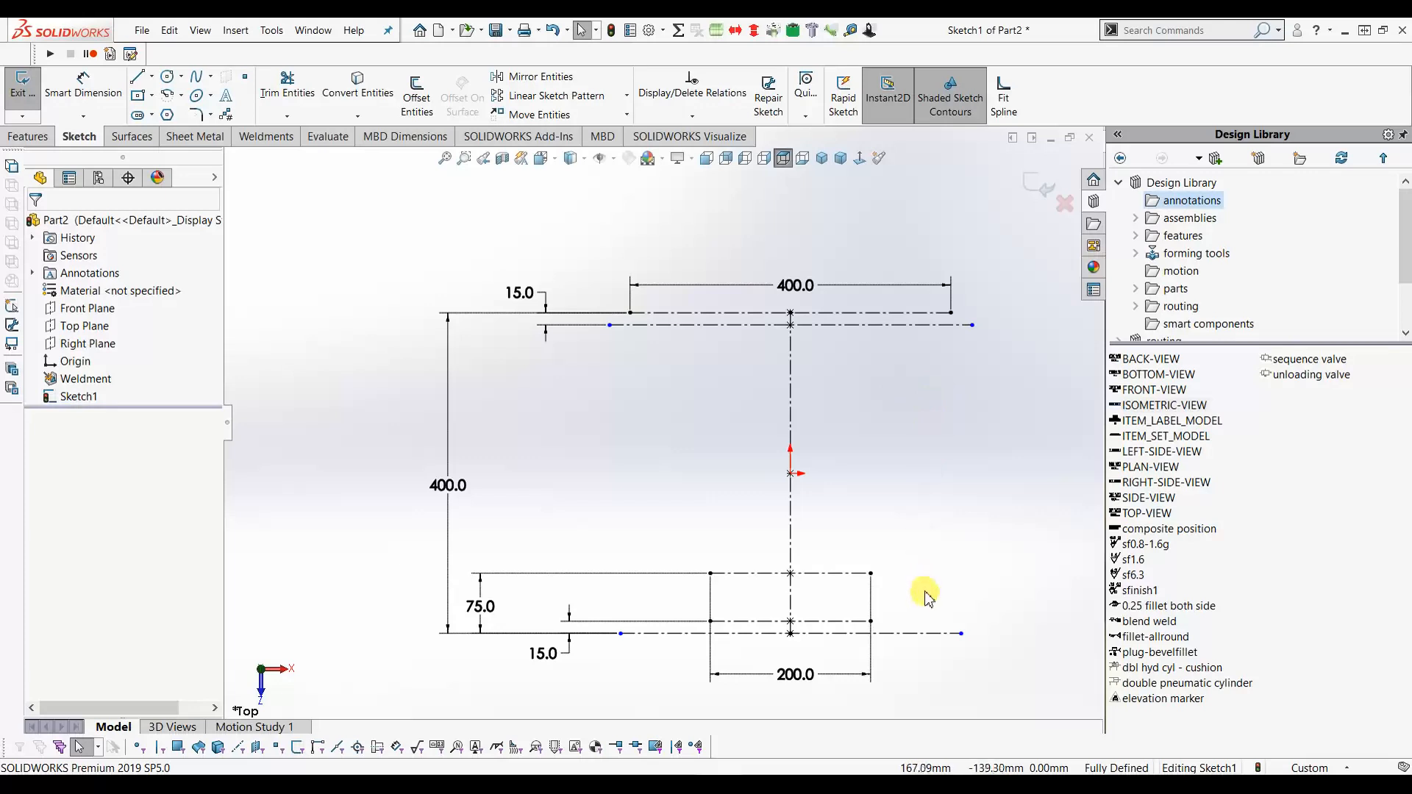
Dimension the horizontal offset between the right endpoints of the lowest line and the line 15 mm above it to 50 mm.
click(79, 87)
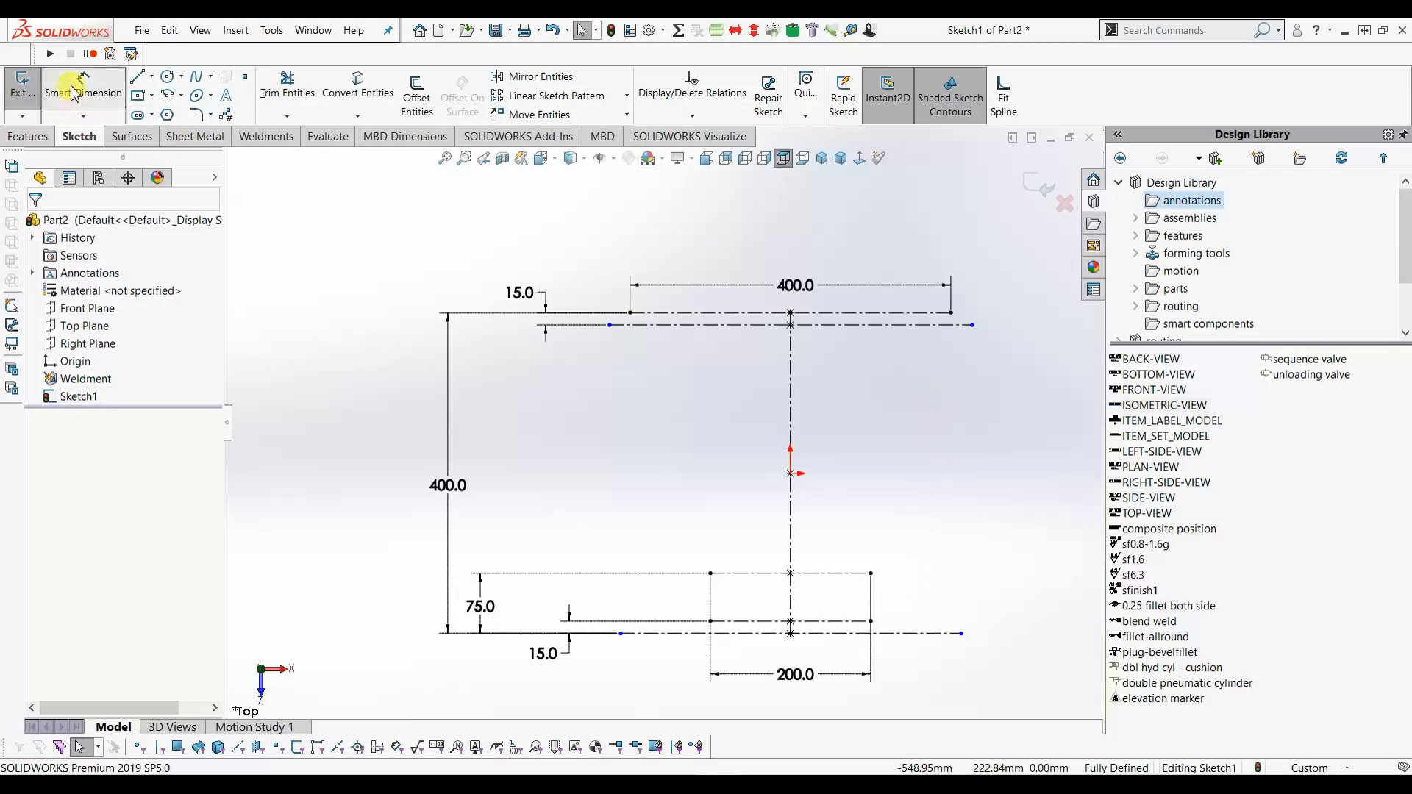
click(870, 622)
click(962, 634)
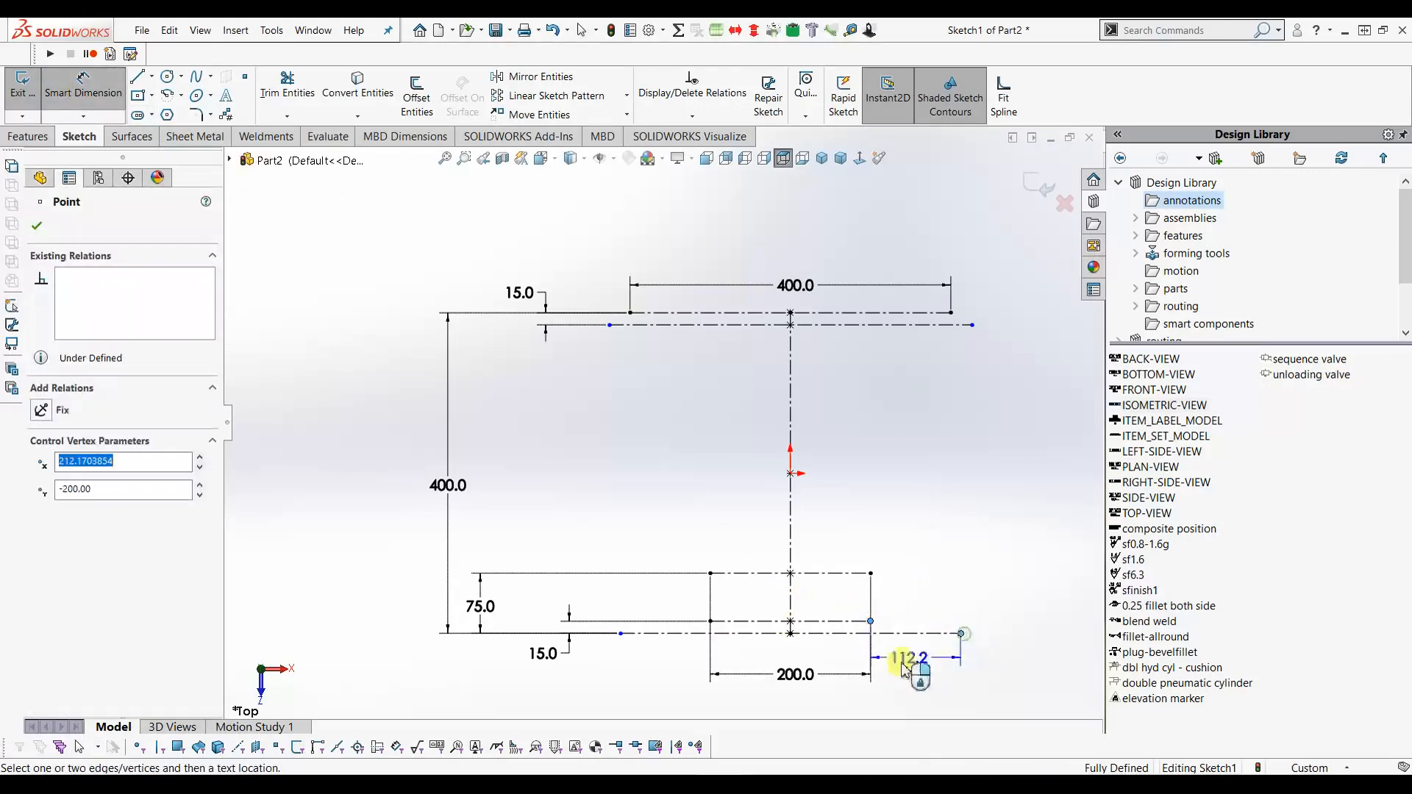
click(914, 675)
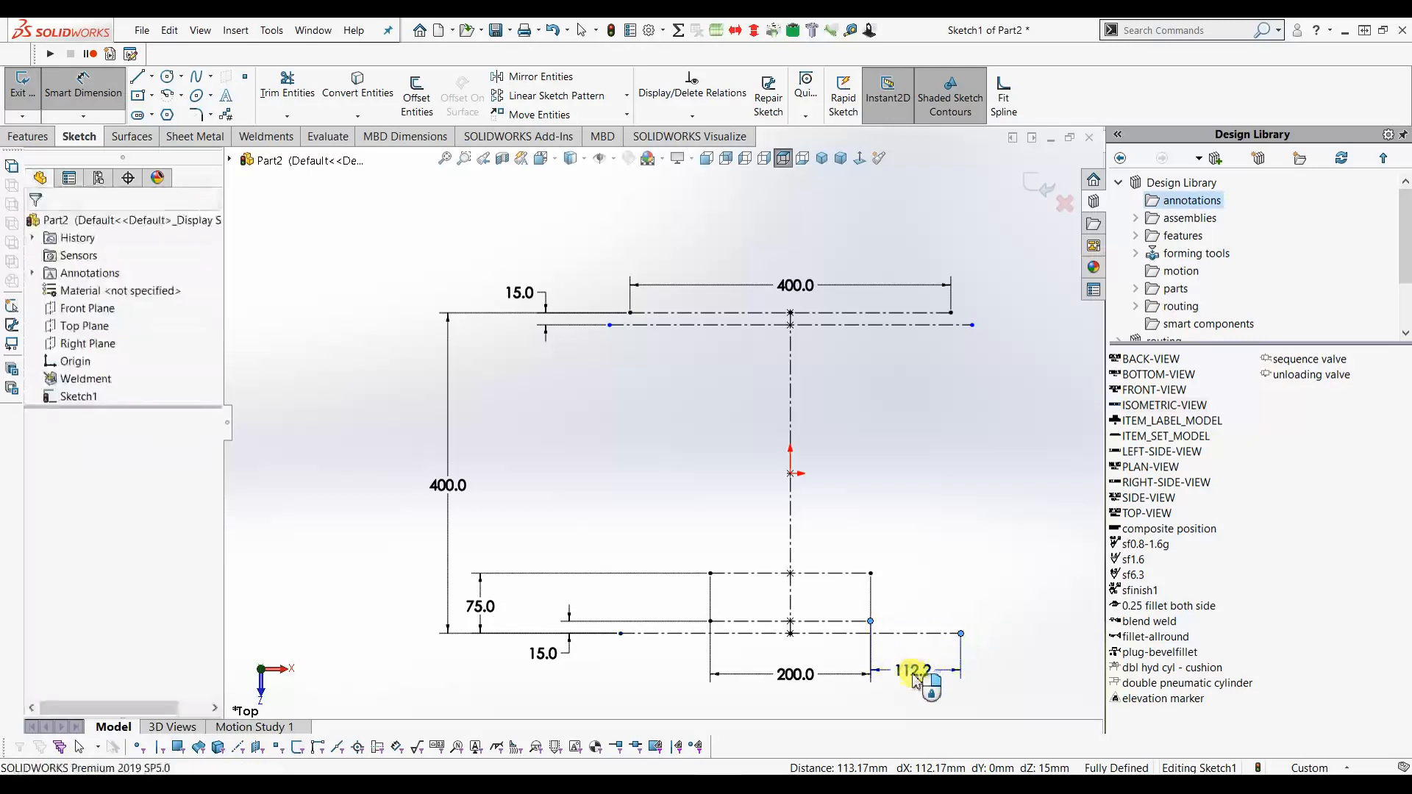
text(50)
key(Return)
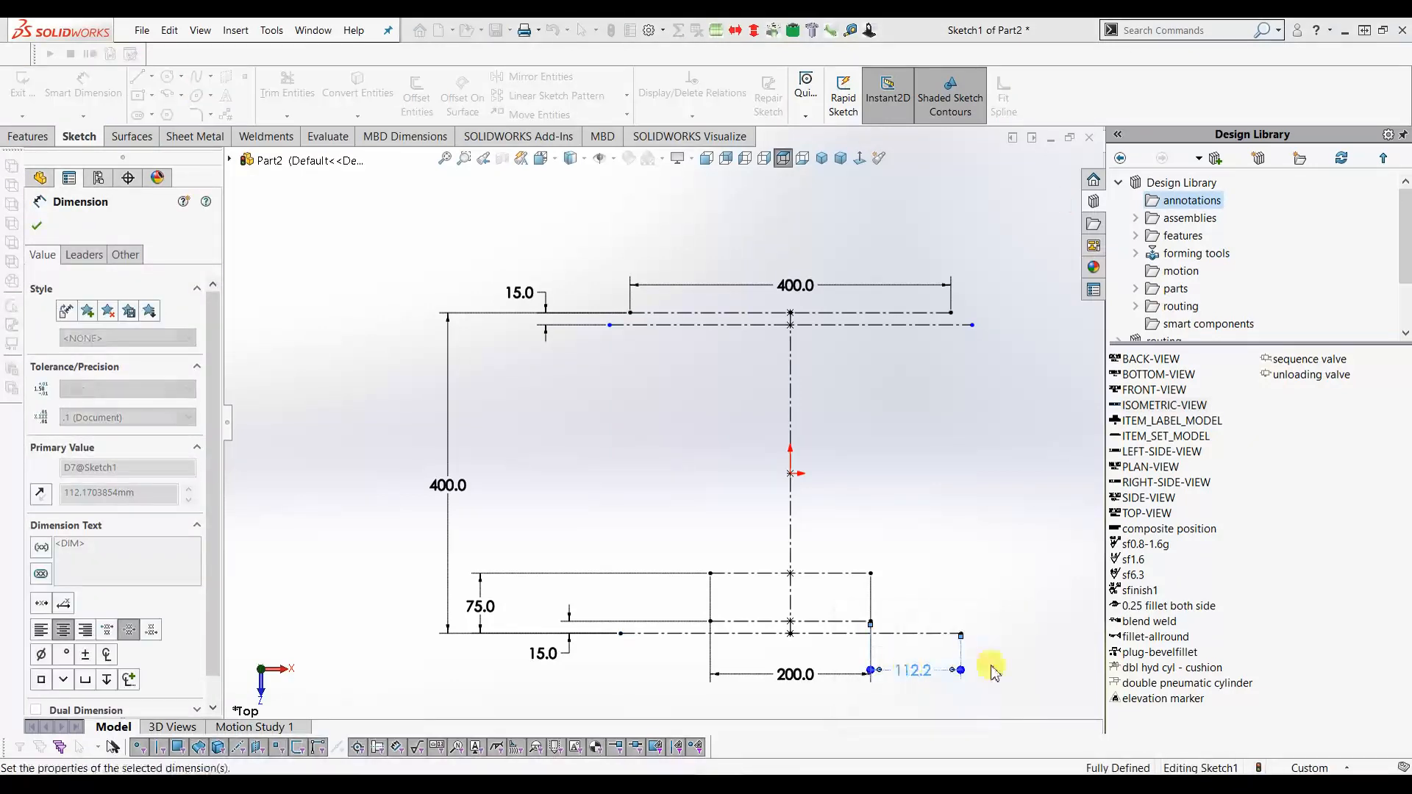
Dimension the horizontal offset between the two upper lines' right endpoints to 50 mm and move the lower 50 mm dimension slightly further down.
click(972, 324)
click(951, 313)
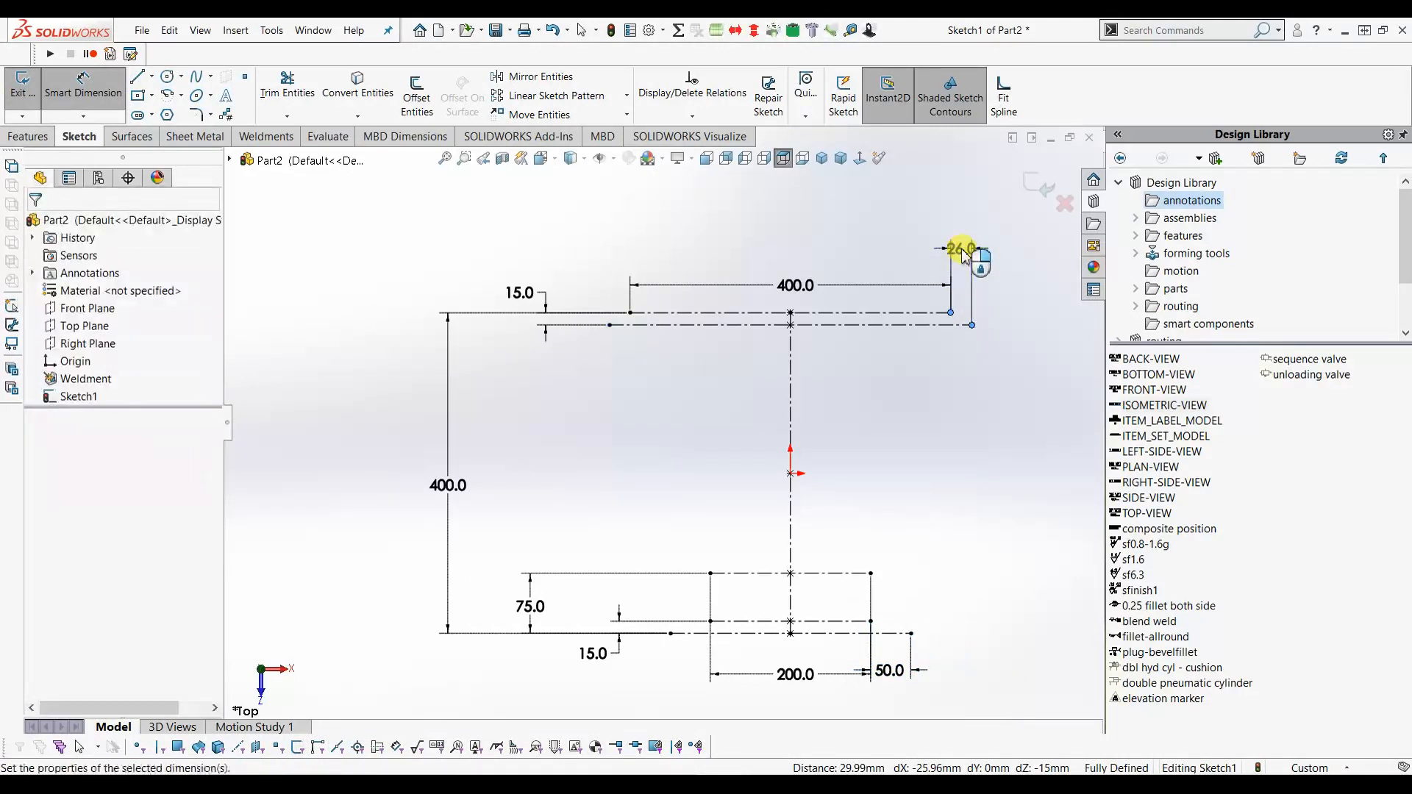
click(963, 249)
text(50)
key(Return)
key(Escape)
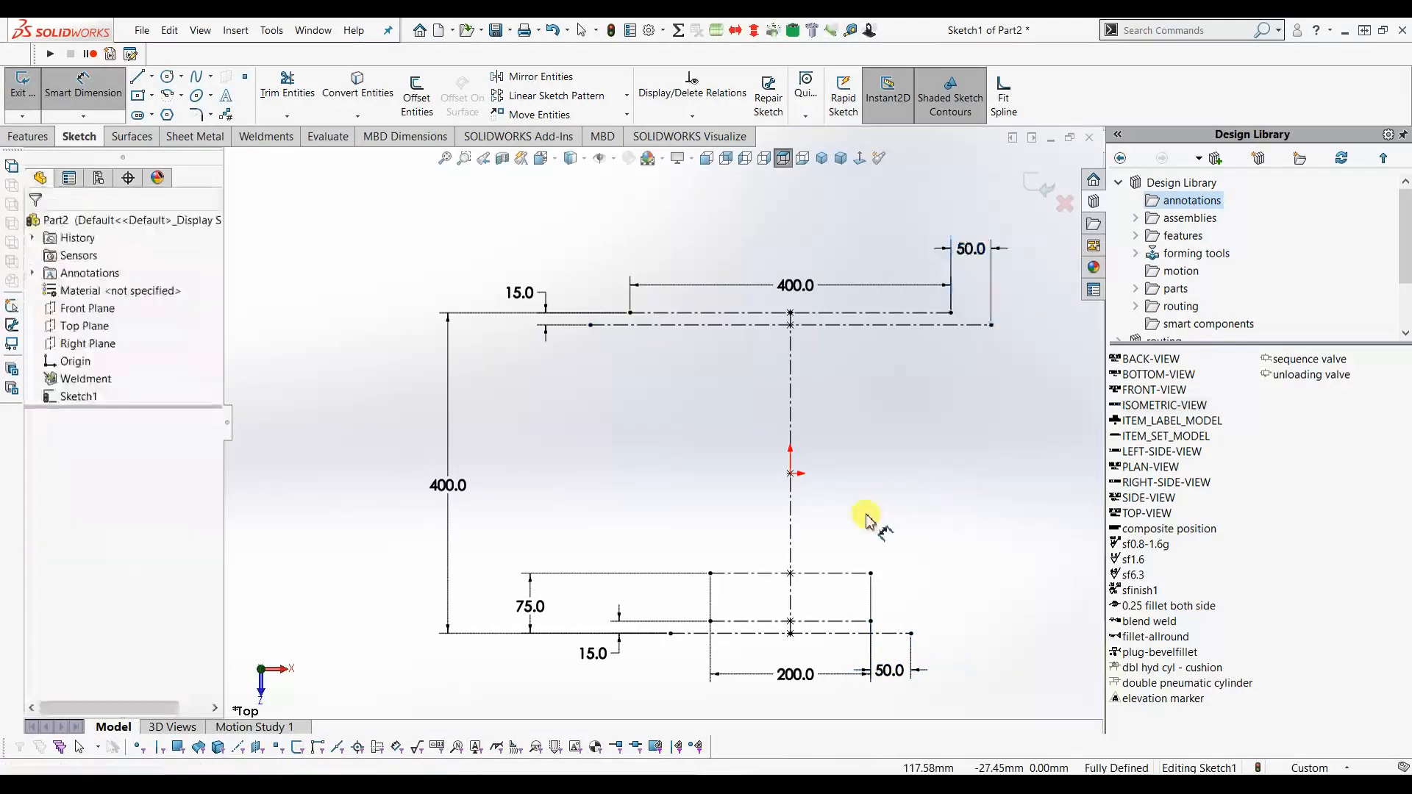
drag(894, 684, 893, 700)
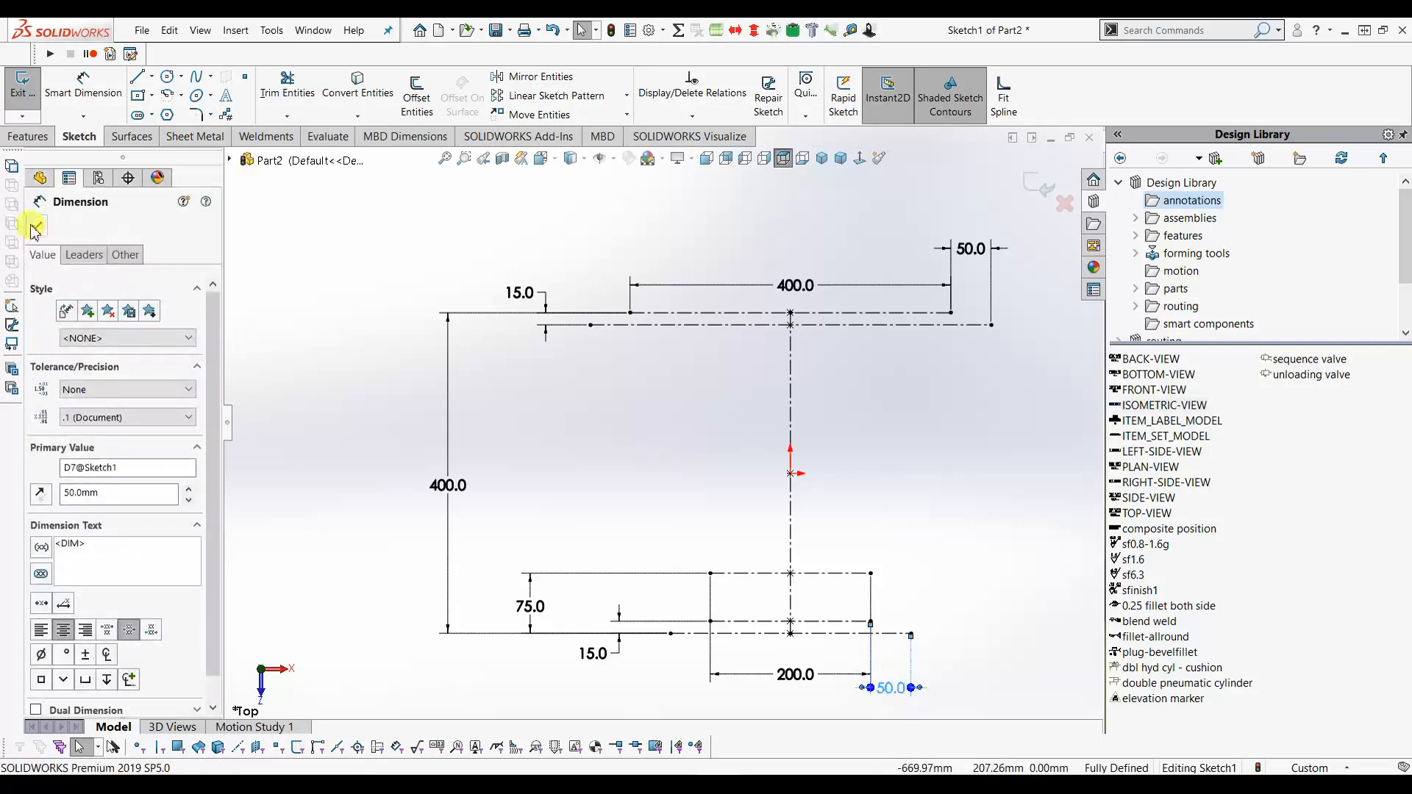
click(33, 228)
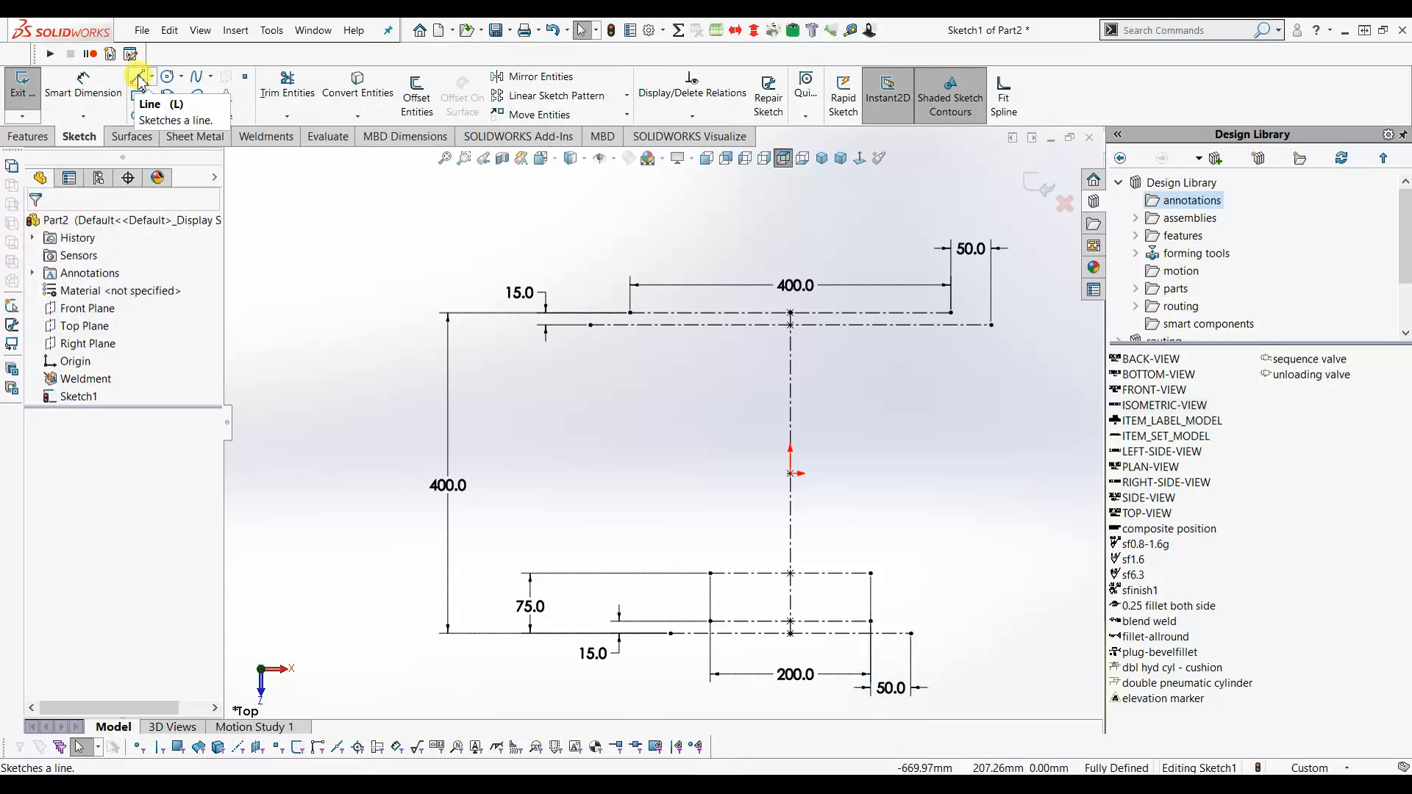
Draw construction lines from the 400 mm line's right endpoint to the 200 mm line's right endpoint, continuing 75 mm vertically down to the lowest line.
click(139, 78)
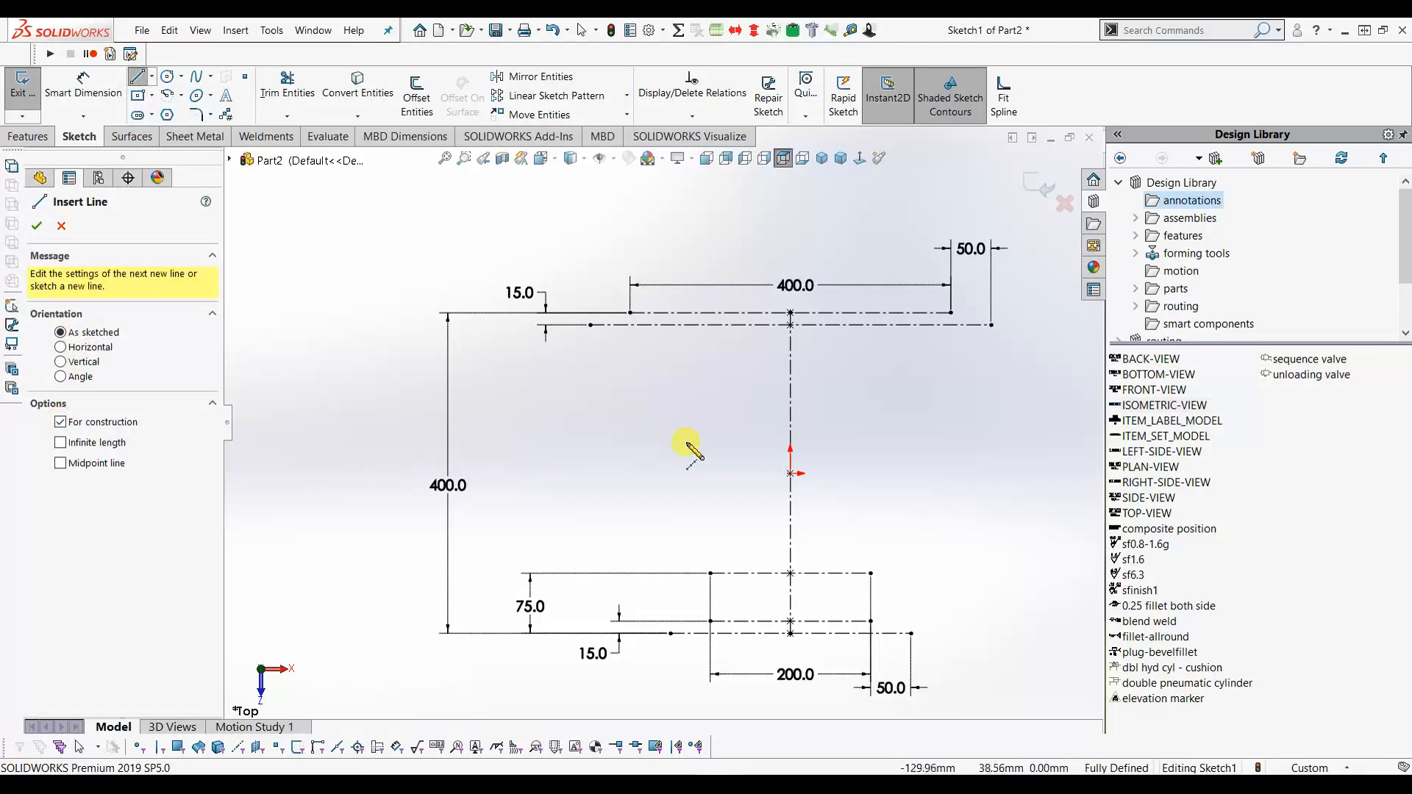
click(949, 314)
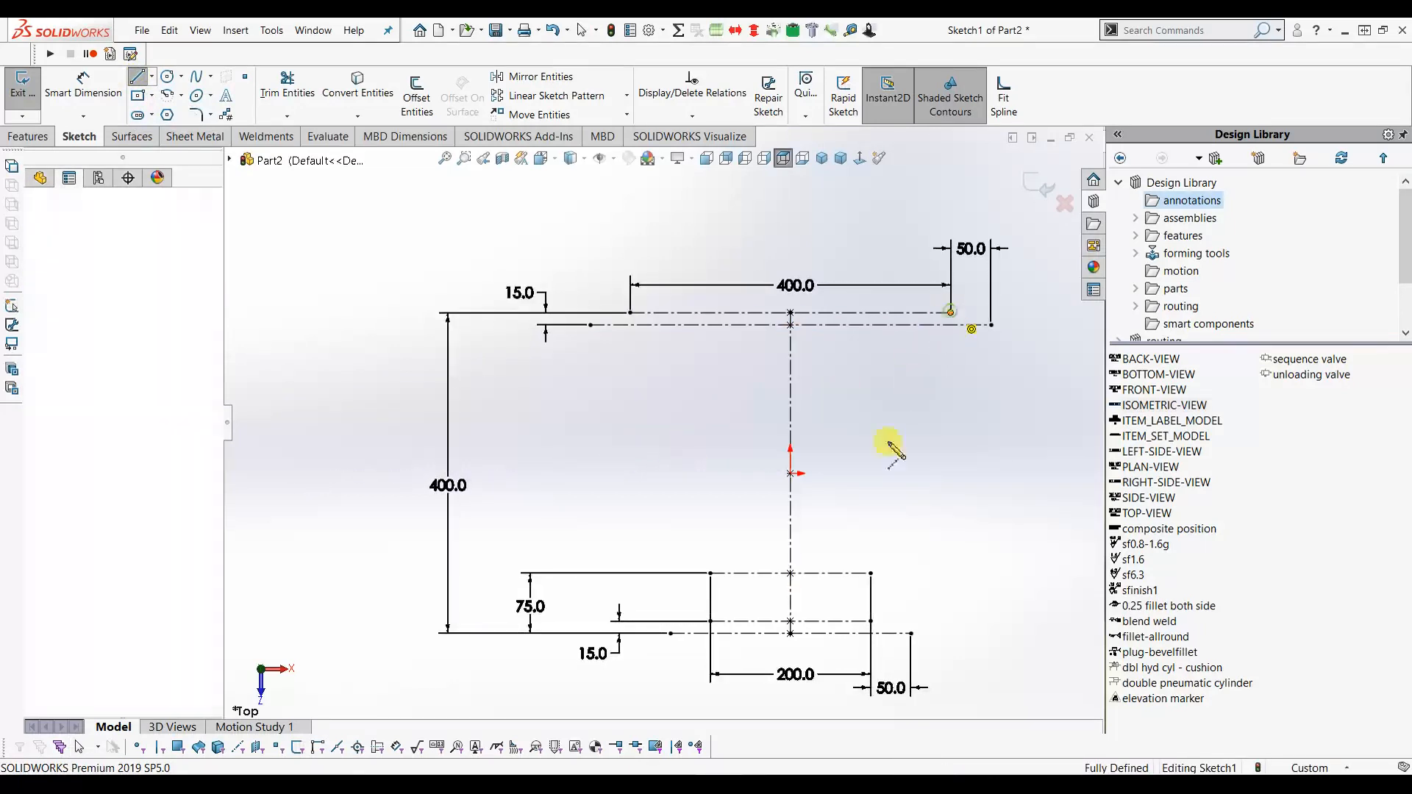
click(871, 573)
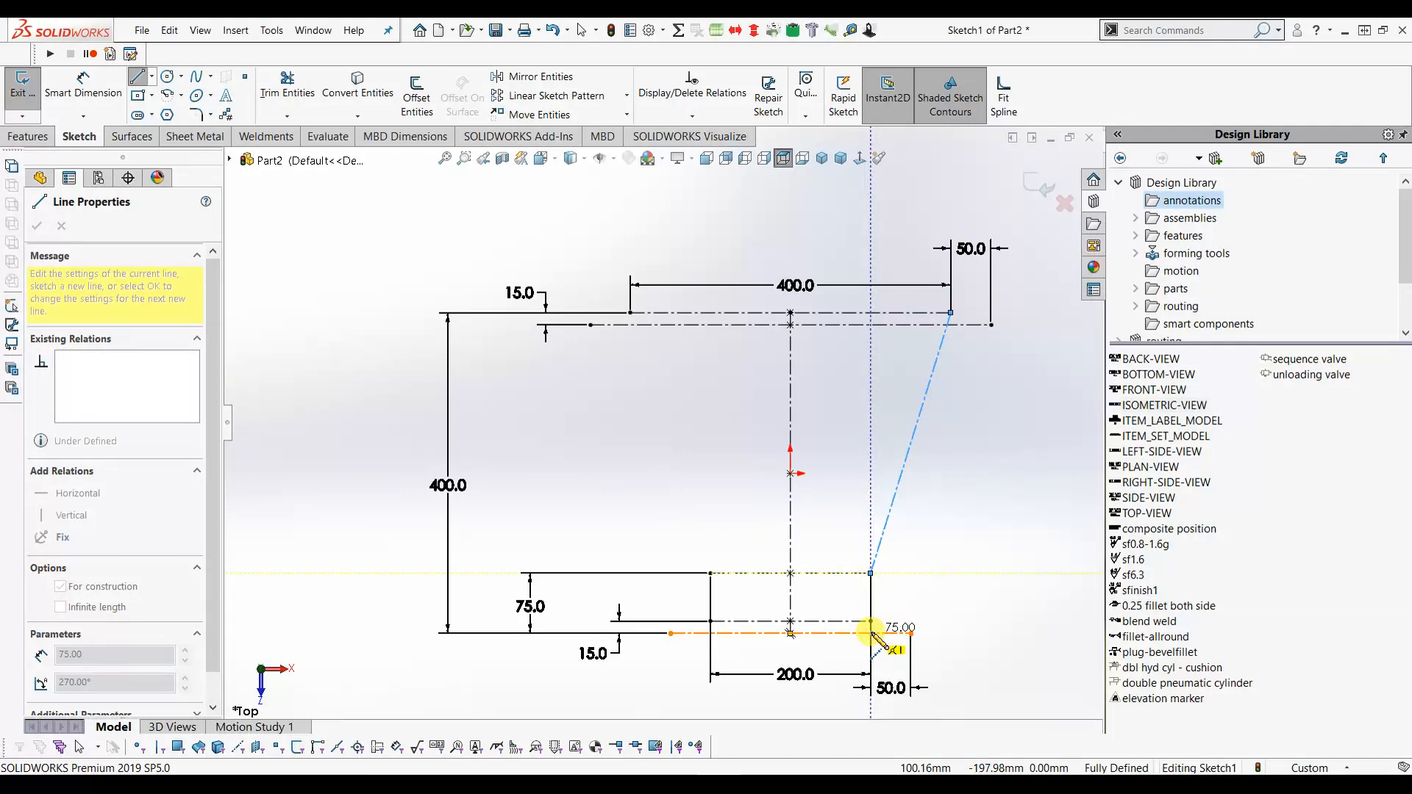
click(871, 632)
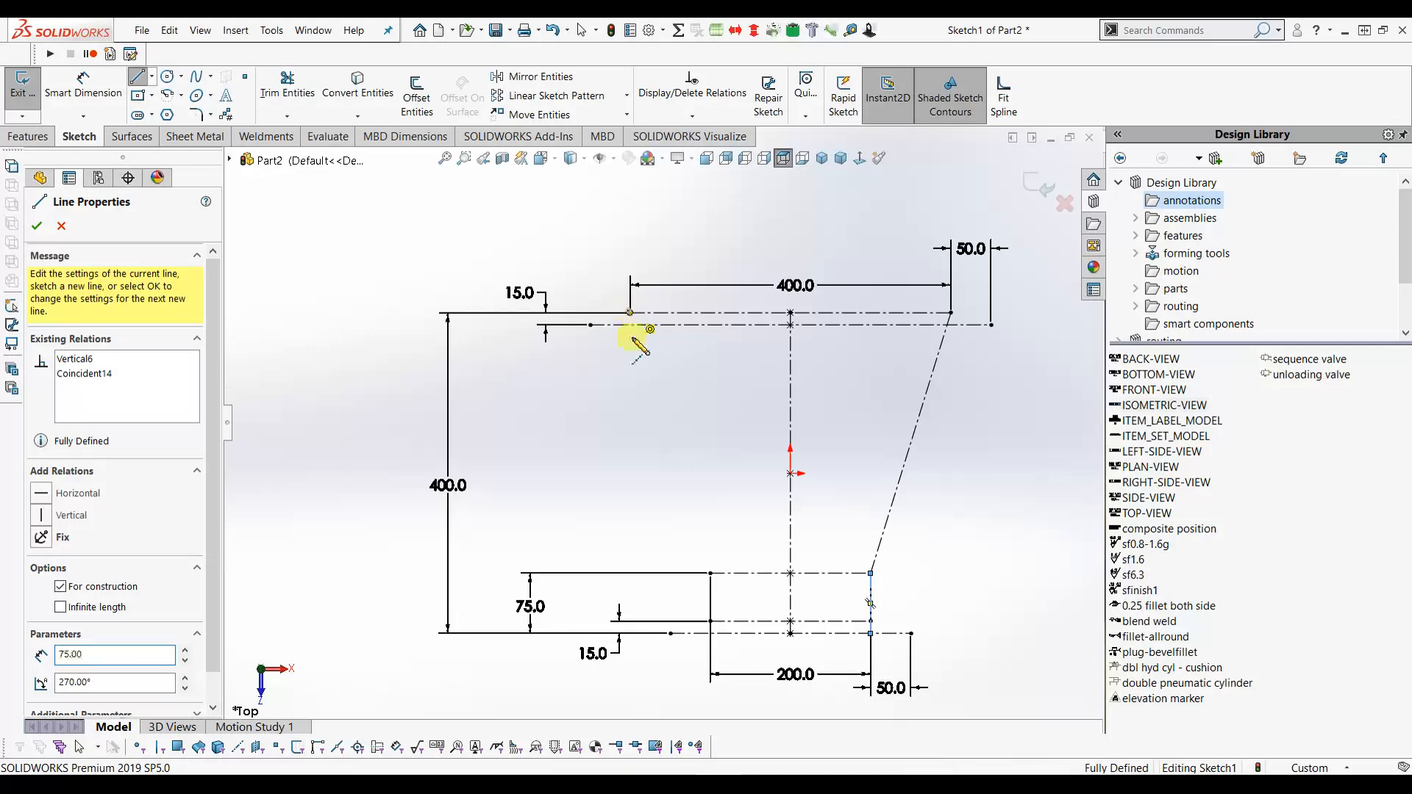
Draw construction lines from the 400 mm line's left endpoint to the 200 mm line's left endpoint, continuing 75 mm vertically down to the lowest line.
click(630, 313)
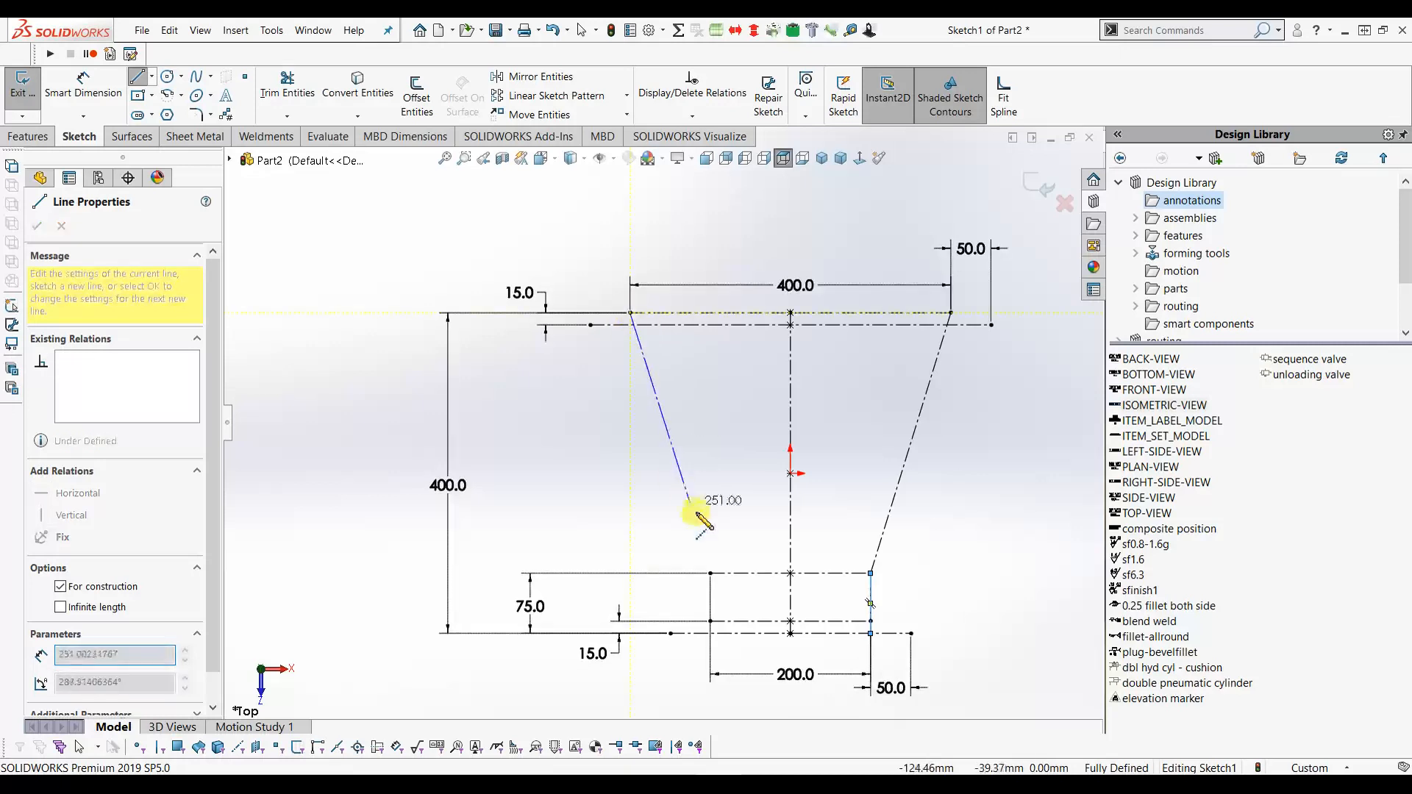
double_click(711, 574)
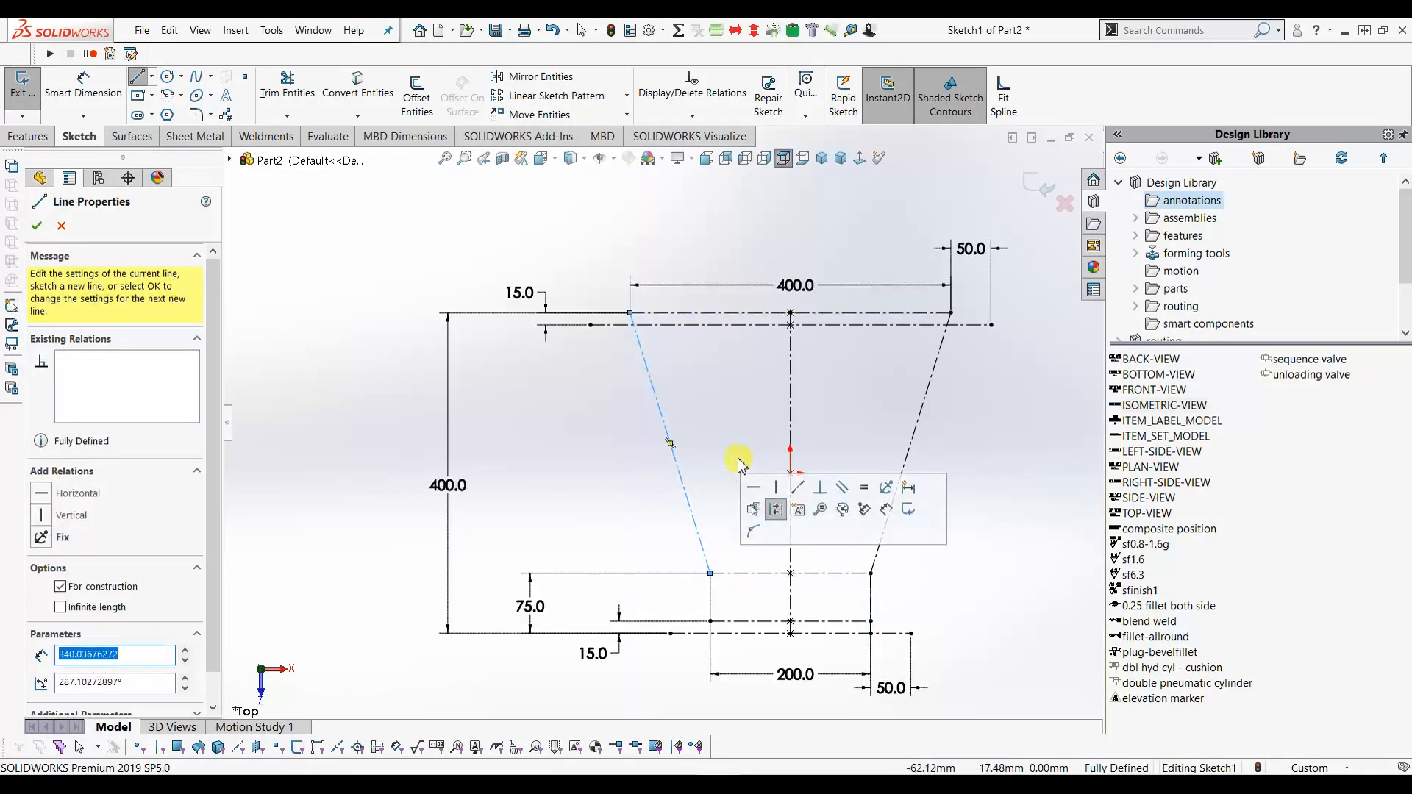
click(51, 230)
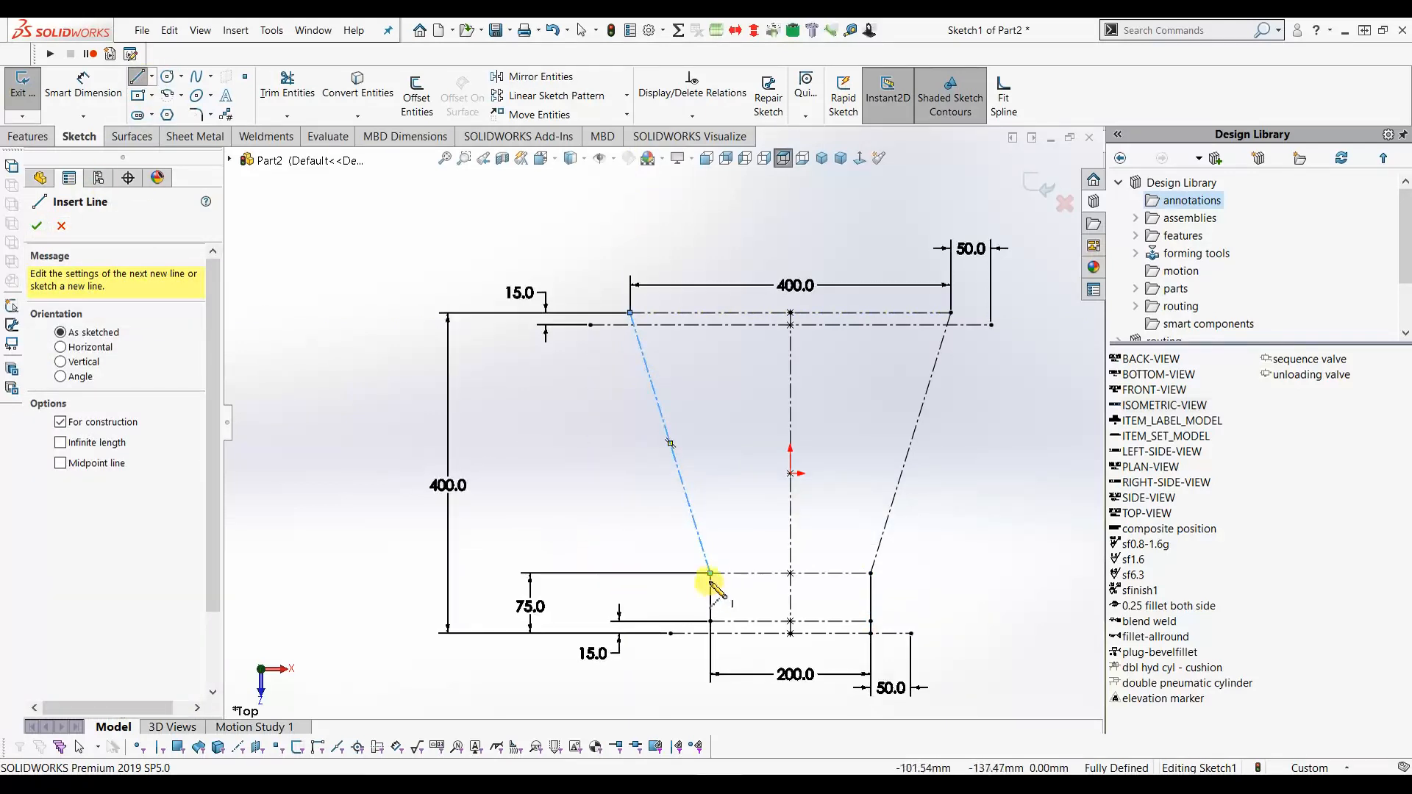
drag(711, 573, 711, 634)
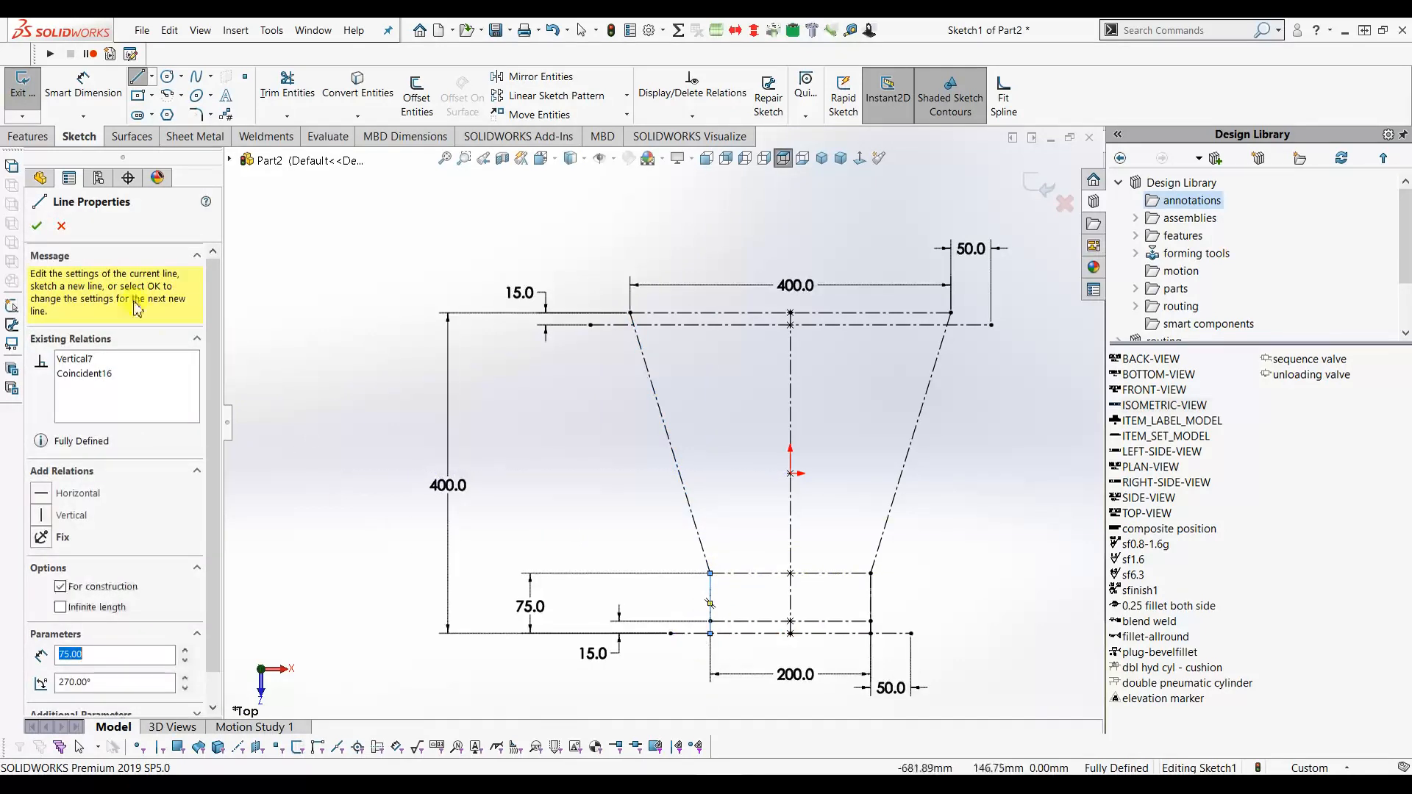
click(36, 226)
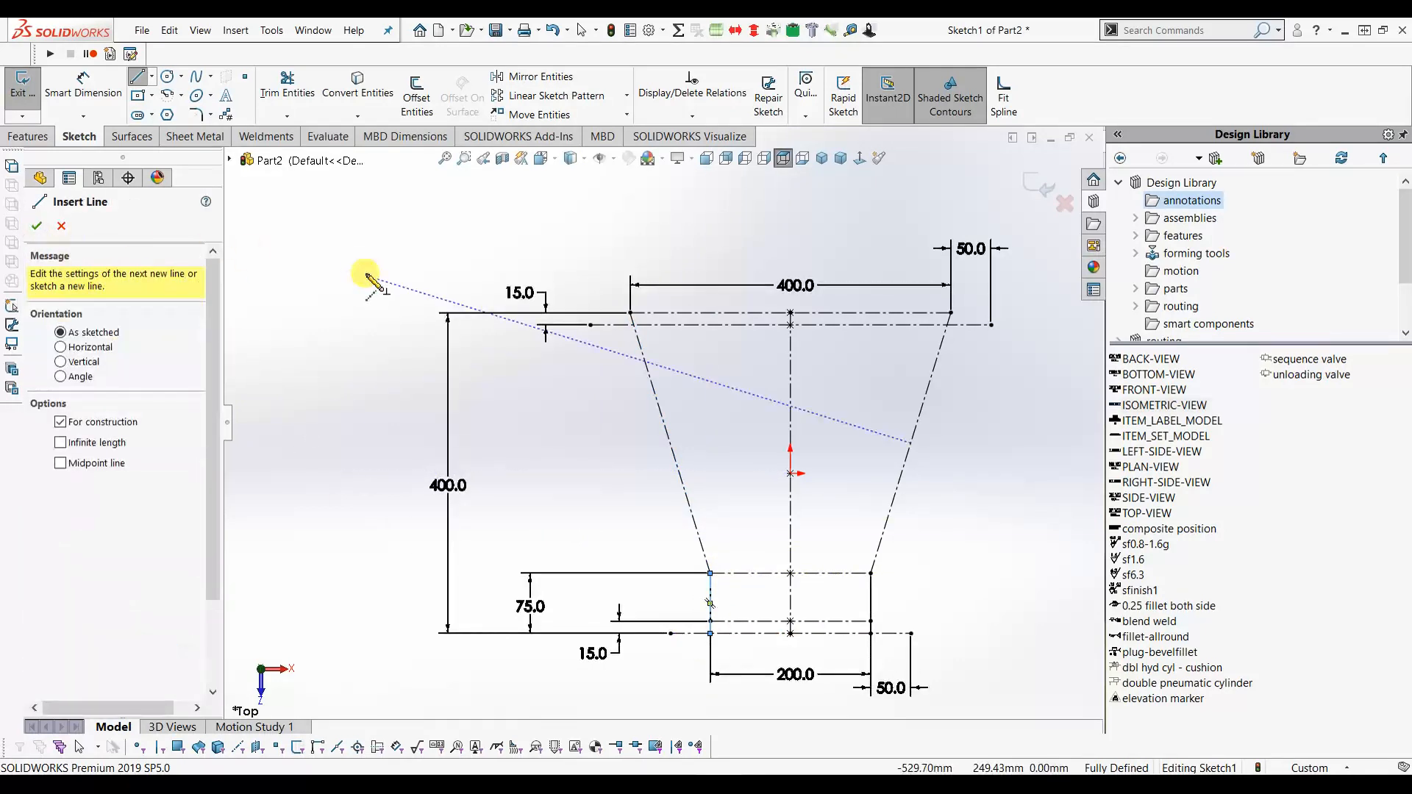
key(Escape)
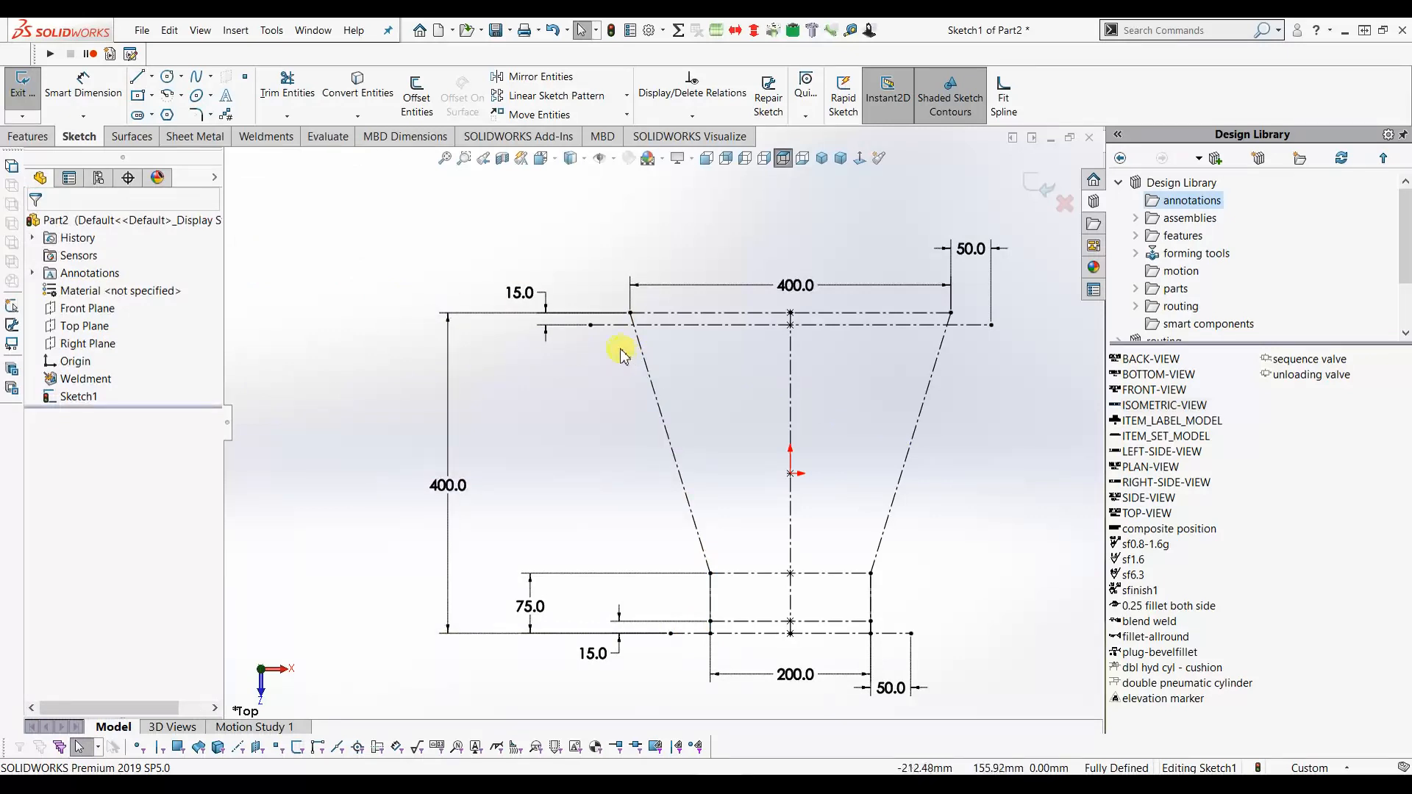
Move the 400 mm width, upper 15 mm and 400 mm height dimensions further away from the sketch outline.
scroll(622, 353, up, 1)
scroll(864, 650, down, 2)
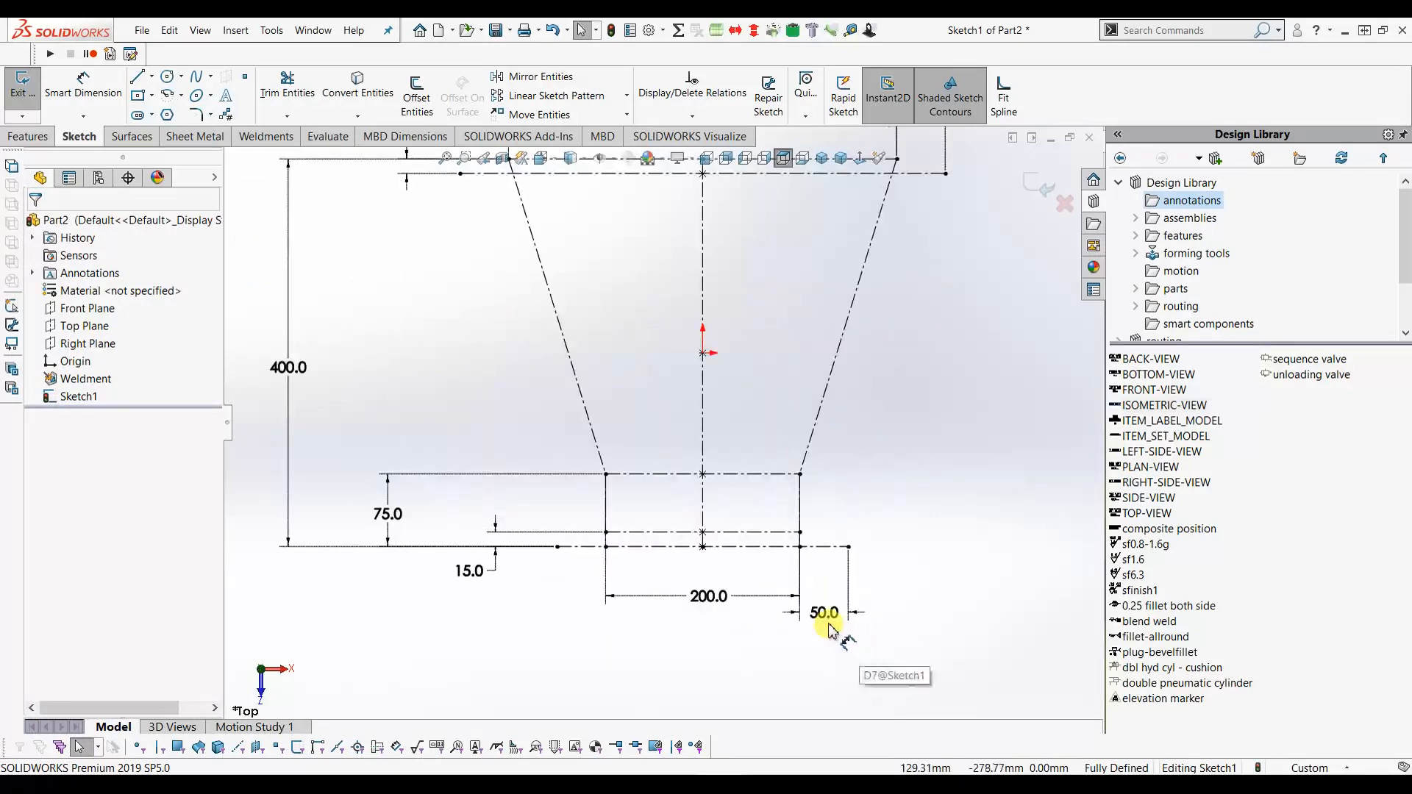
key(f)
scroll(725, 281, up, 1)
scroll(690, 203, down, 1)
drag(687, 277, 691, 240)
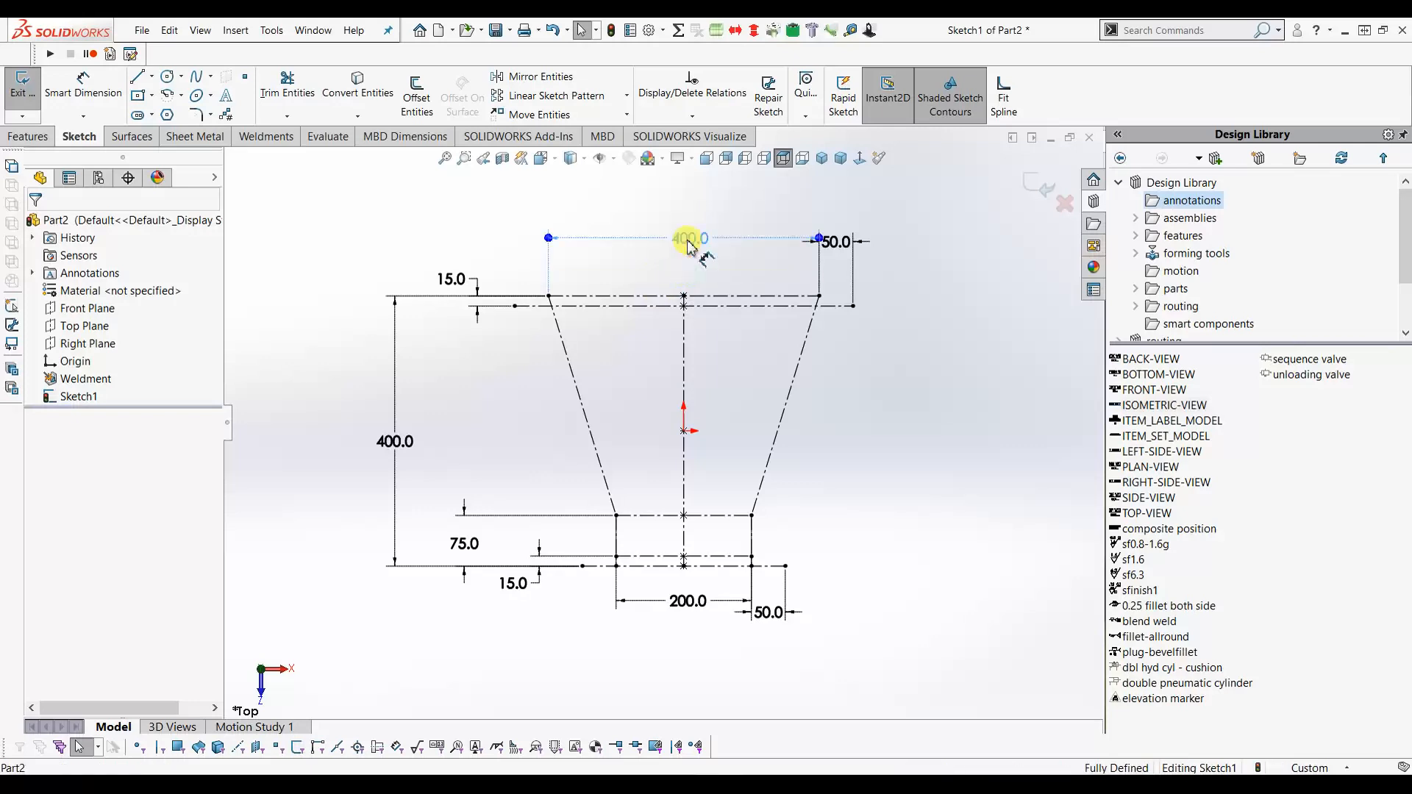
drag(463, 284, 452, 269)
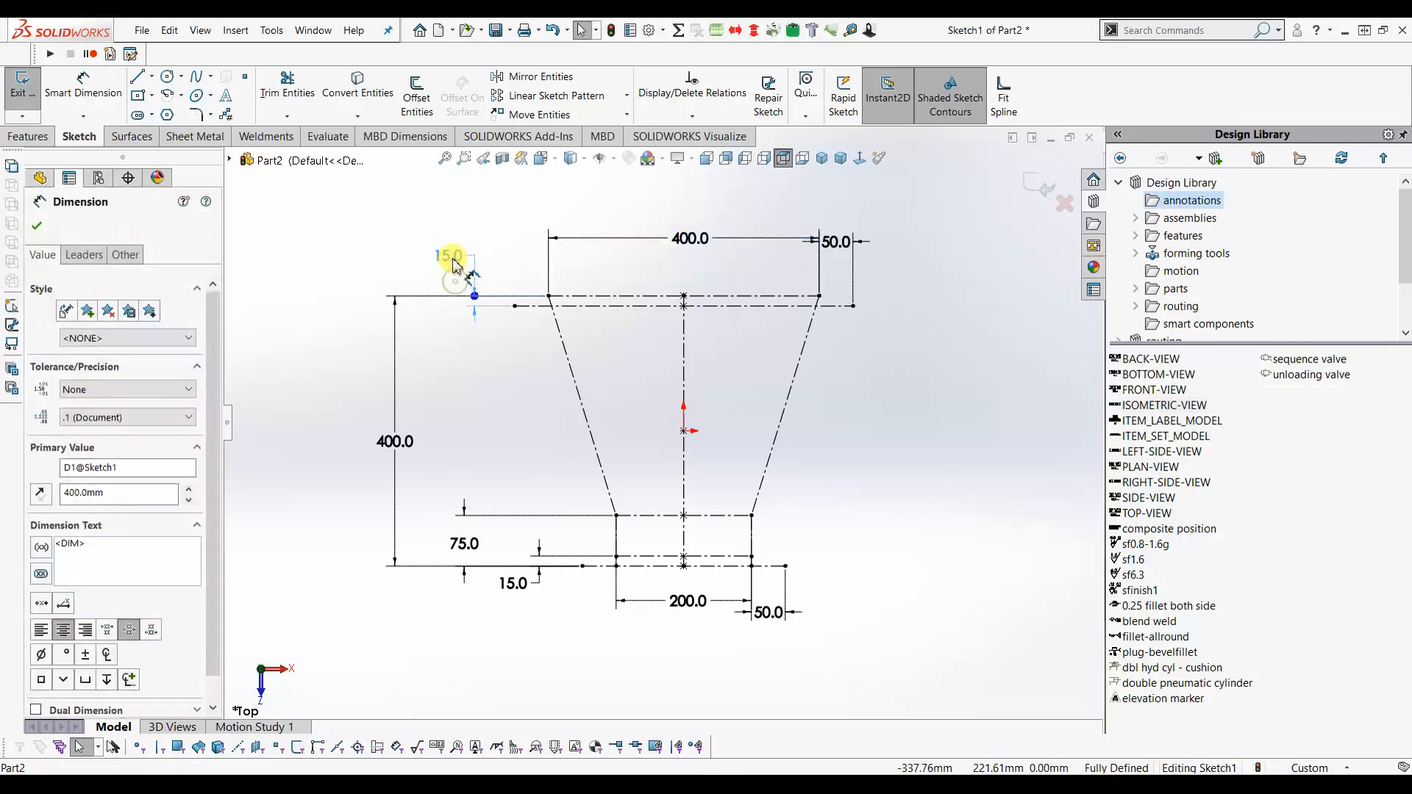
drag(390, 450, 369, 425)
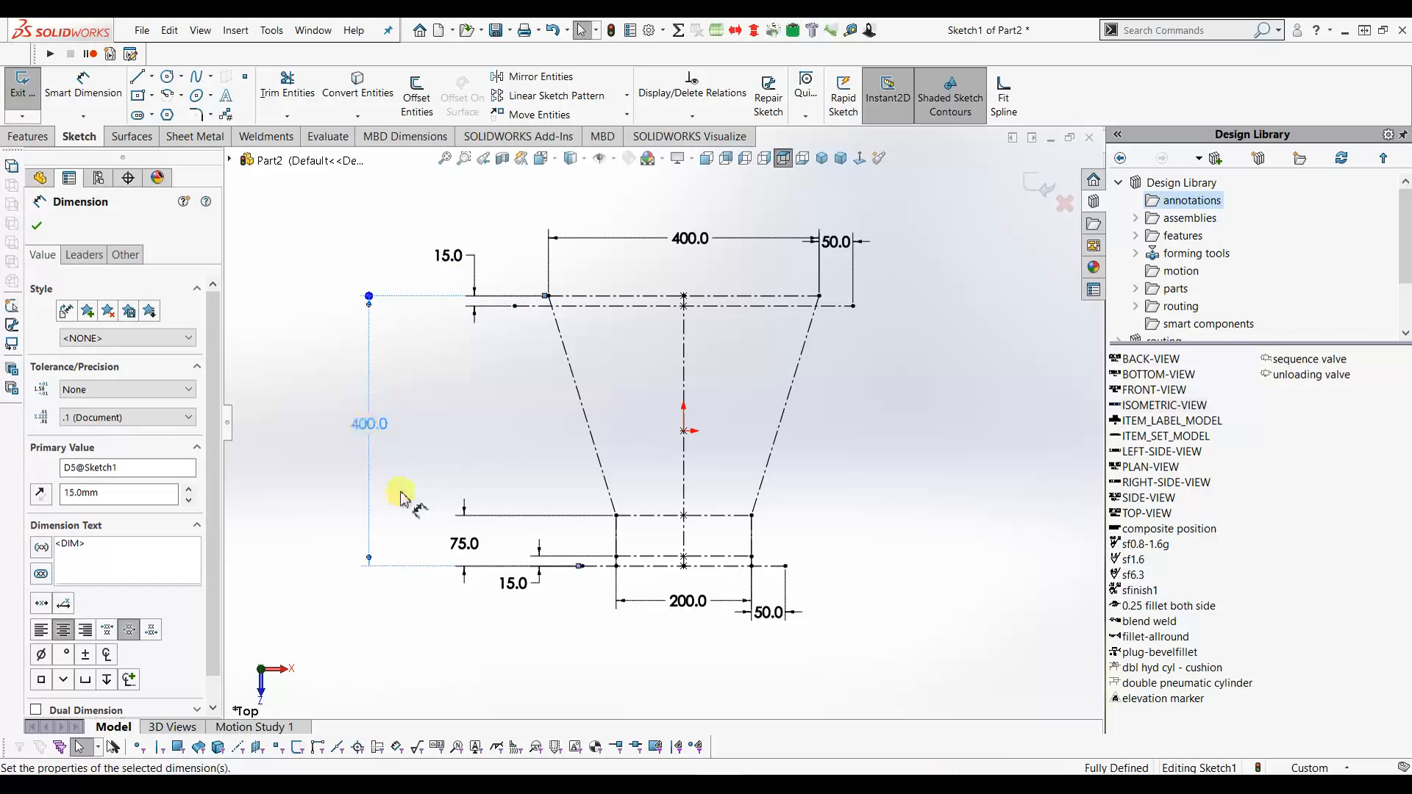
Move the 75 mm, lower 15 mm and both 50 mm dimensions outward, aligning the lower 50 mm dimension with the 200 mm one.
drag(458, 550, 423, 548)
drag(515, 584, 498, 615)
drag(774, 617, 774, 652)
drag(837, 242, 903, 266)
drag(765, 638, 828, 614)
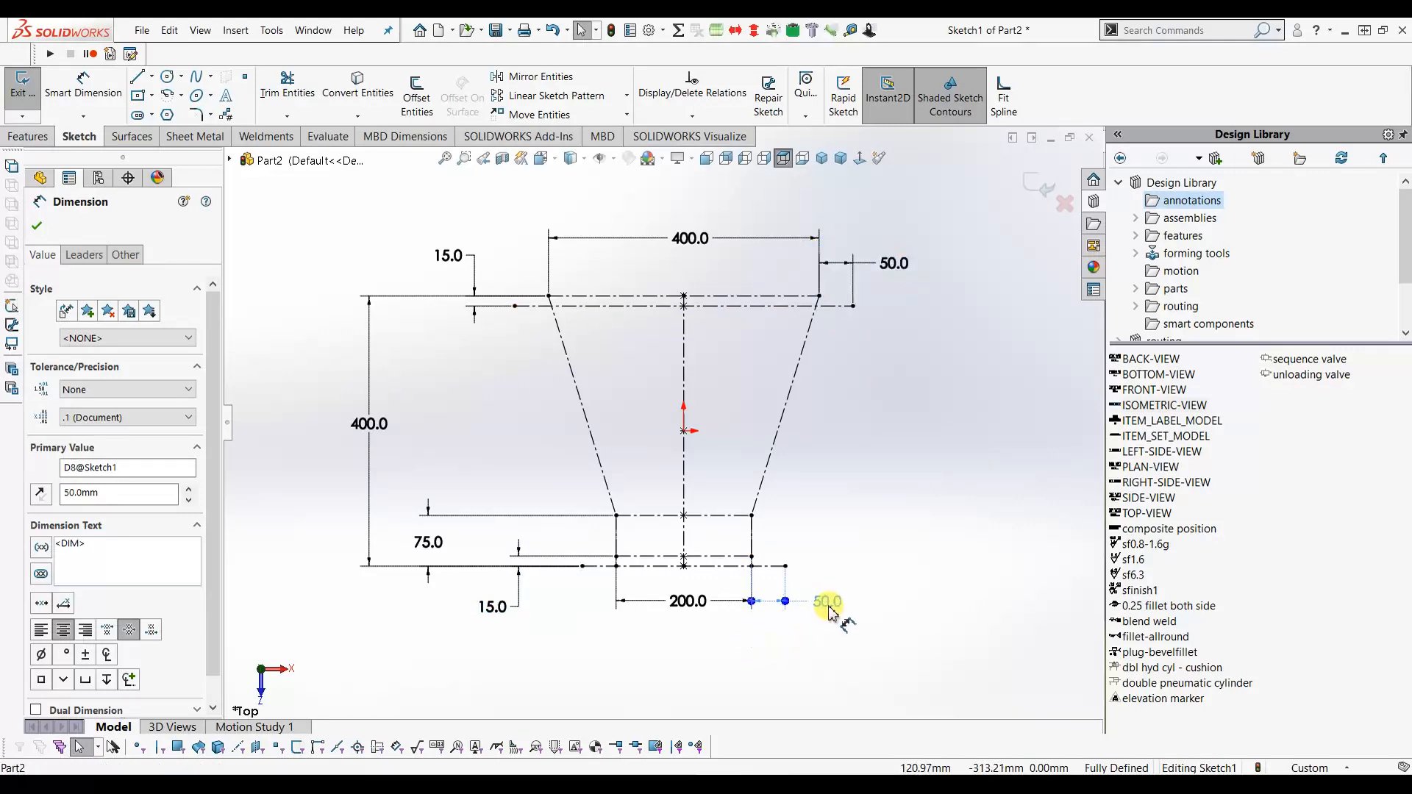
click(772, 643)
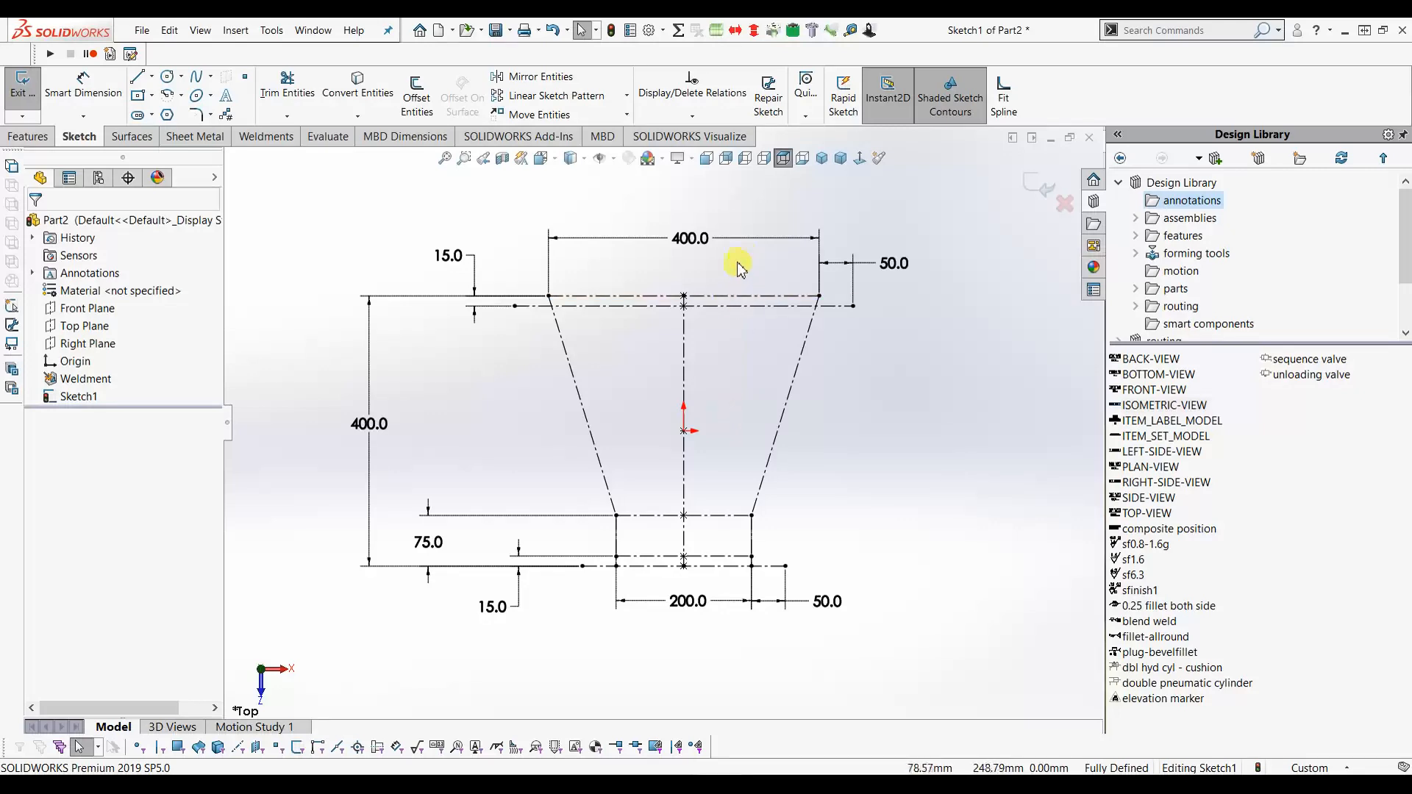
Append the text REC WID to the 400 mm width dimension of the uppermost line.
click(734, 237)
click(150, 544)
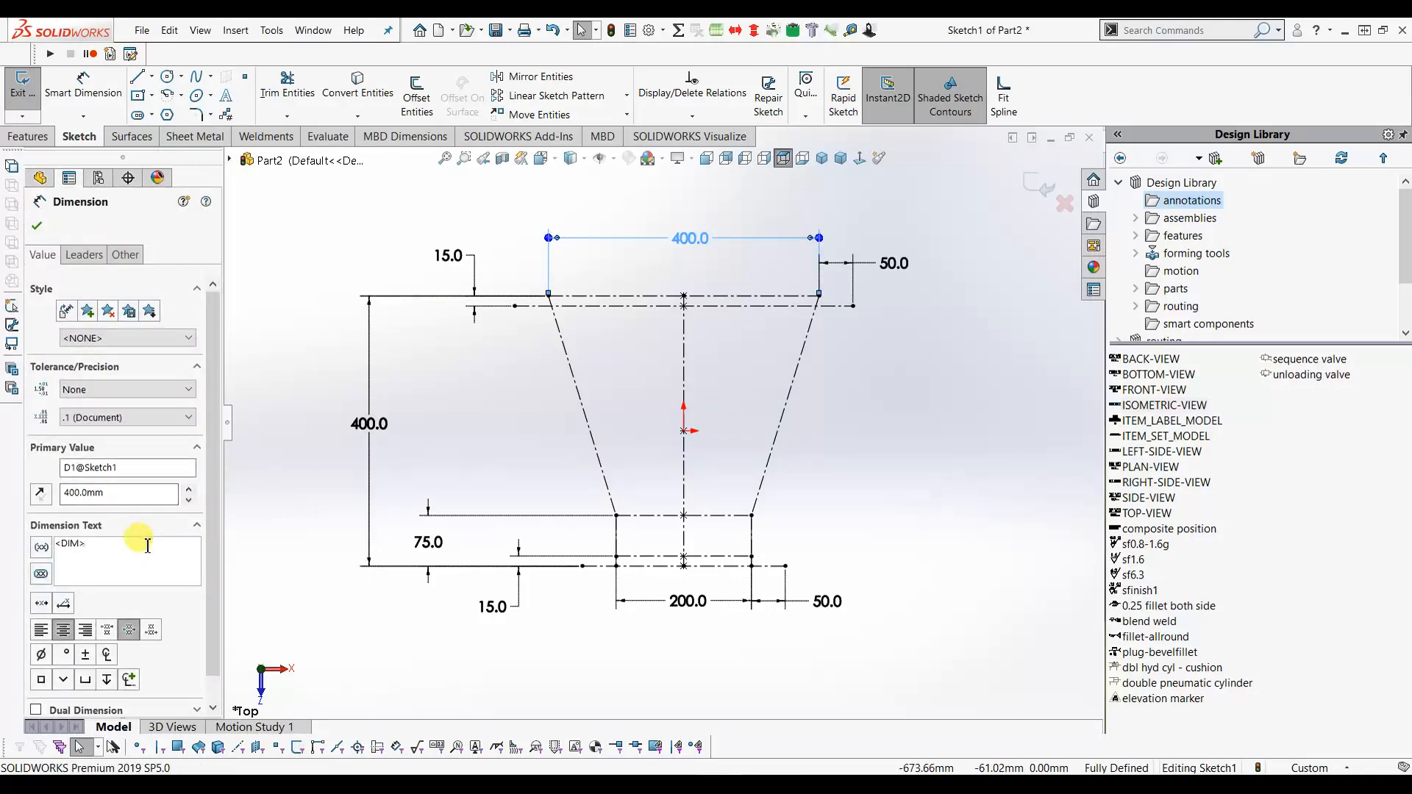
text(REC WID)
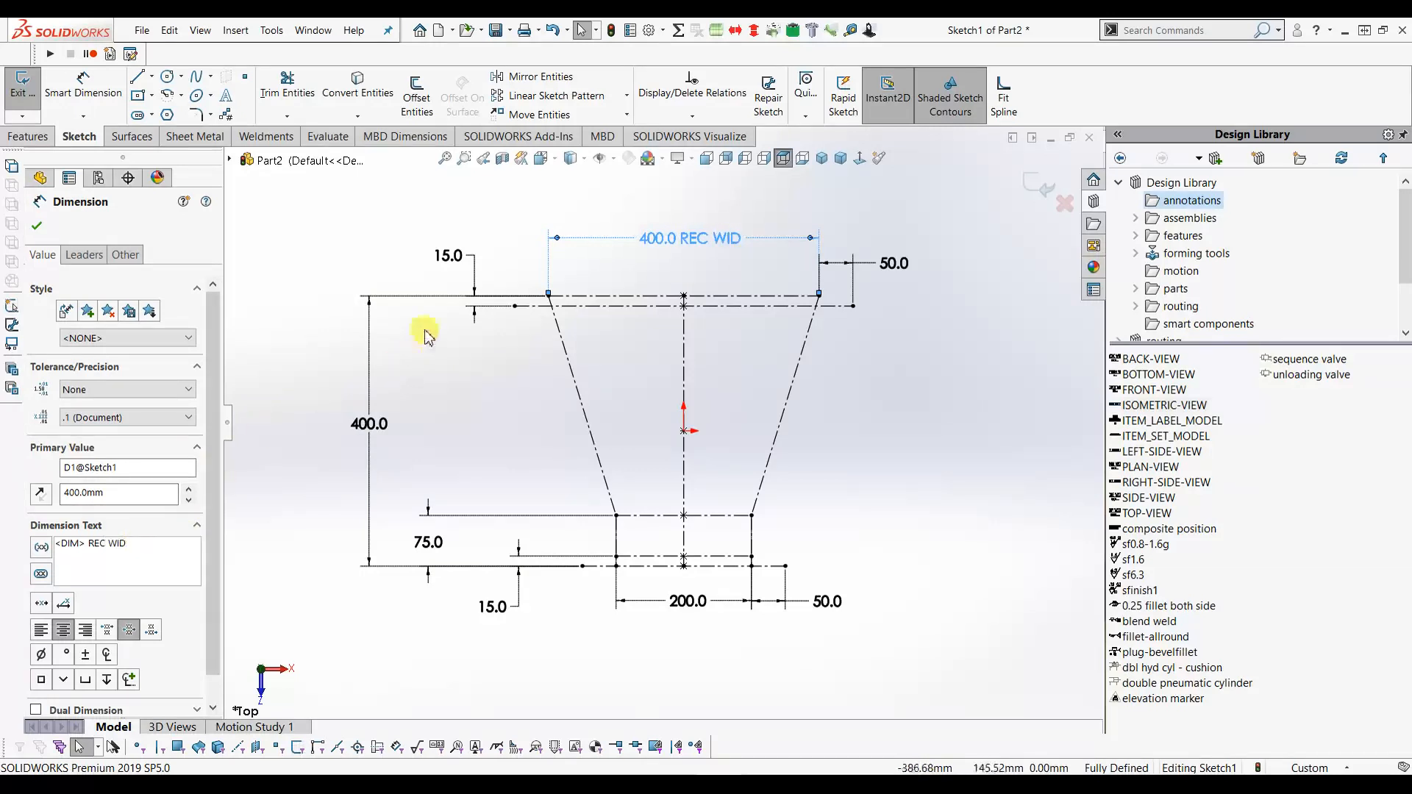
Append the text FLG THK to both the upper and the lower 15 mm dimensions.
click(475, 275)
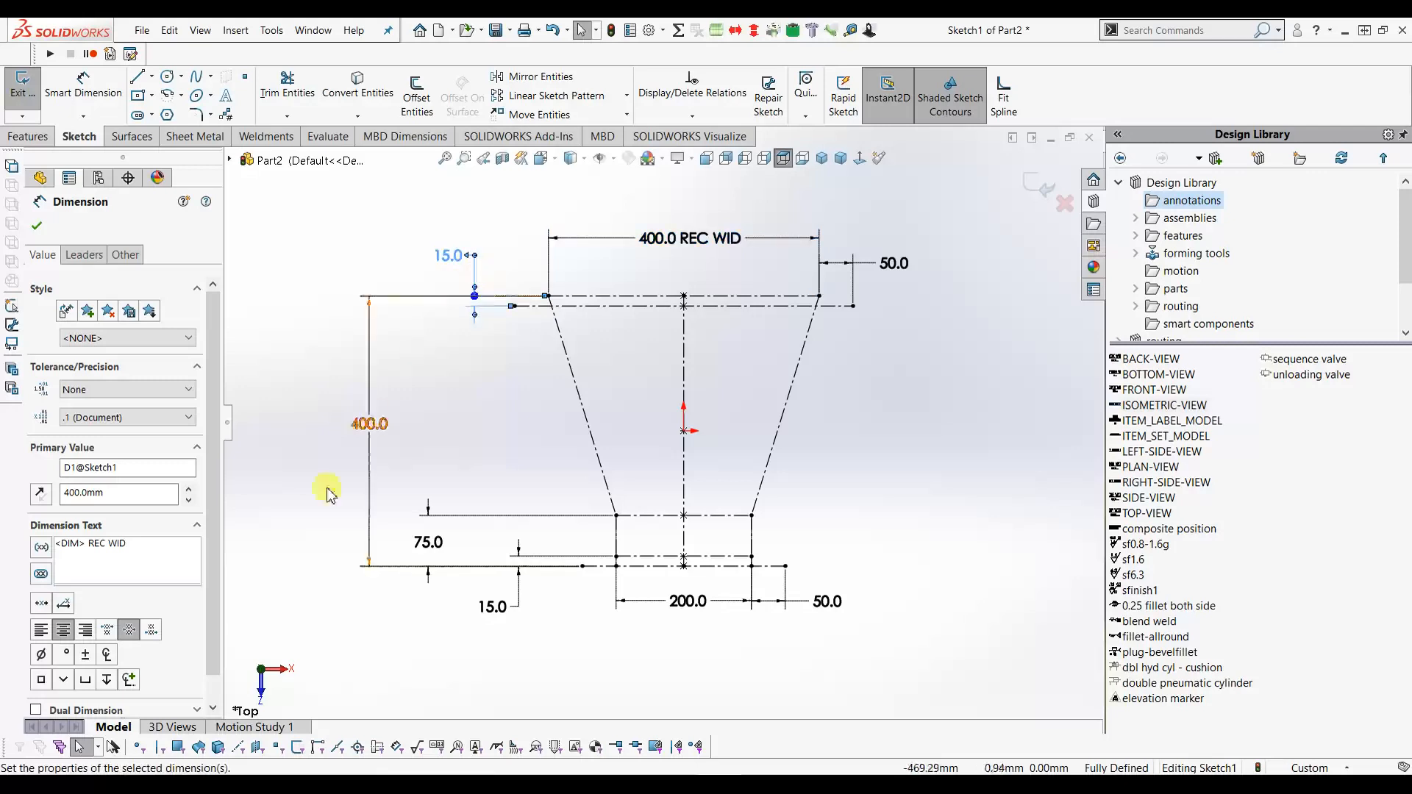
click(139, 548)
text(FLG THK)
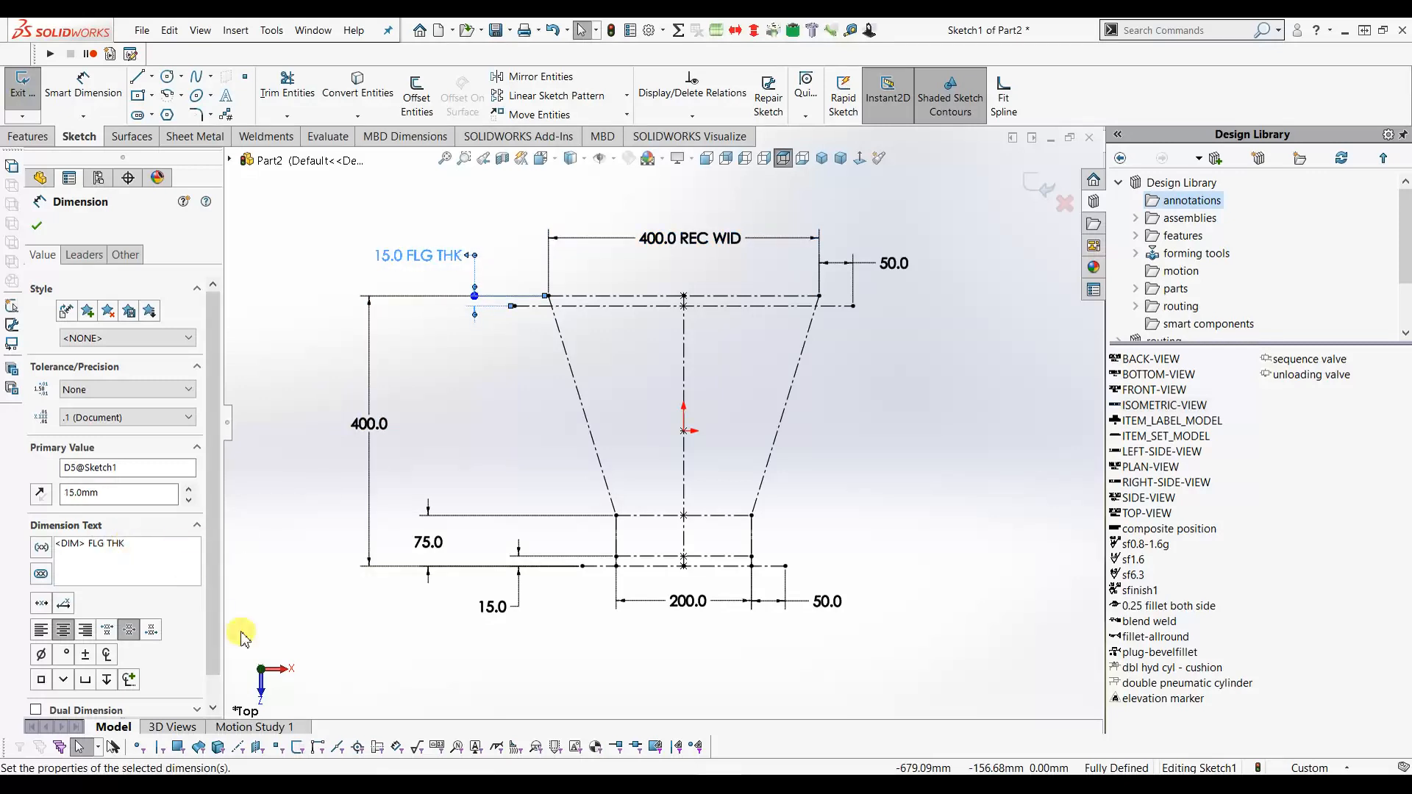
click(520, 597)
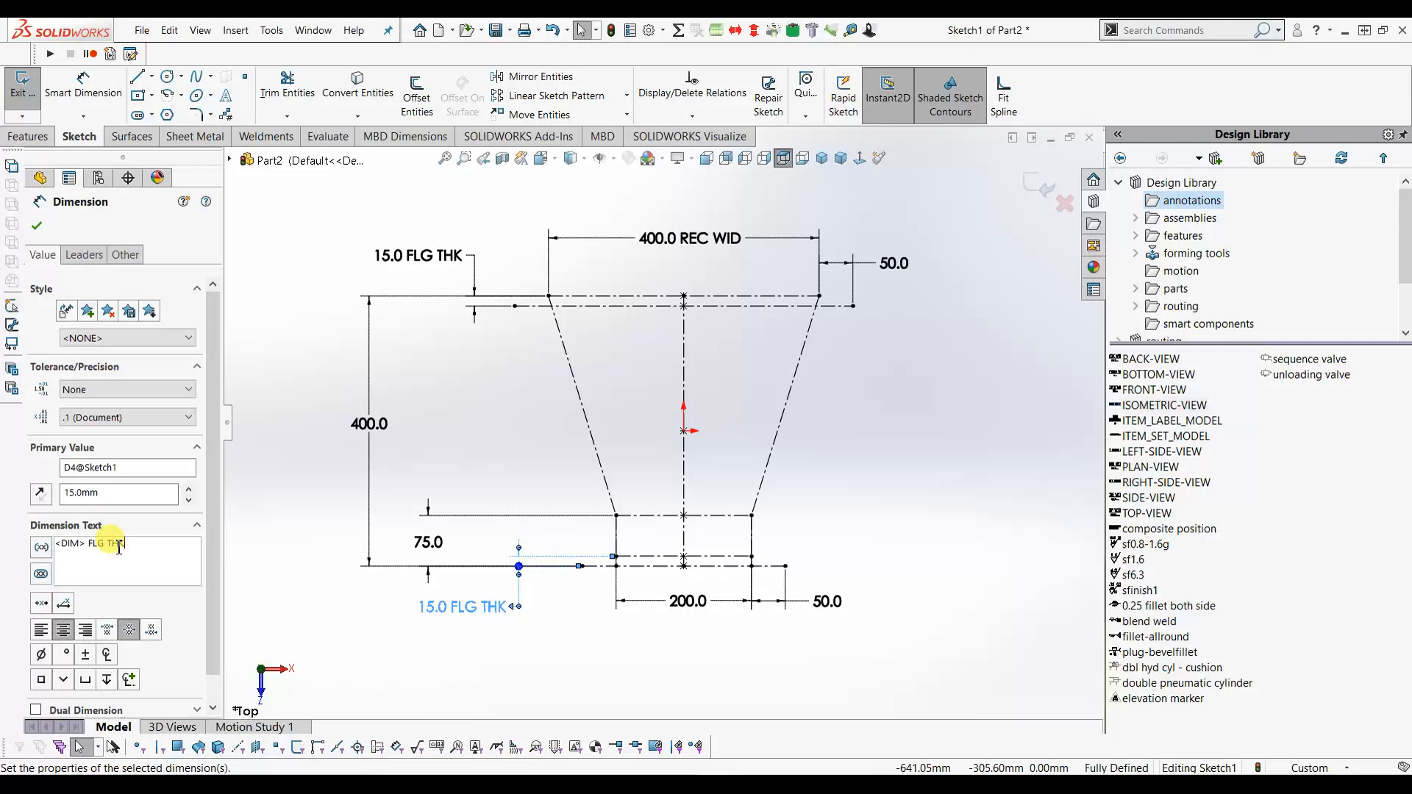
Append PIPE LEN to the 75 mm dimension and OVERALL LEN to the vertical 400 mm dimension.
click(474, 517)
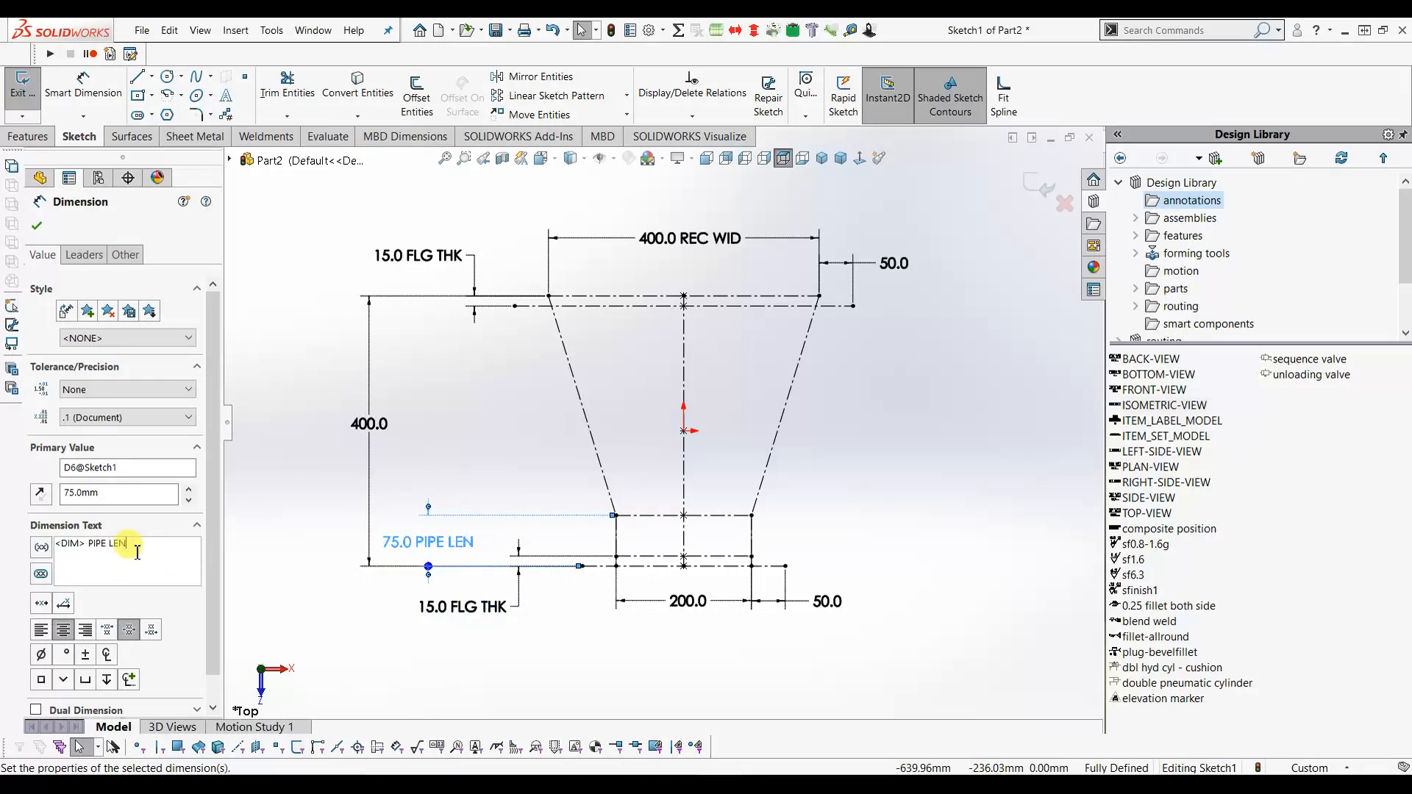
click(367, 482)
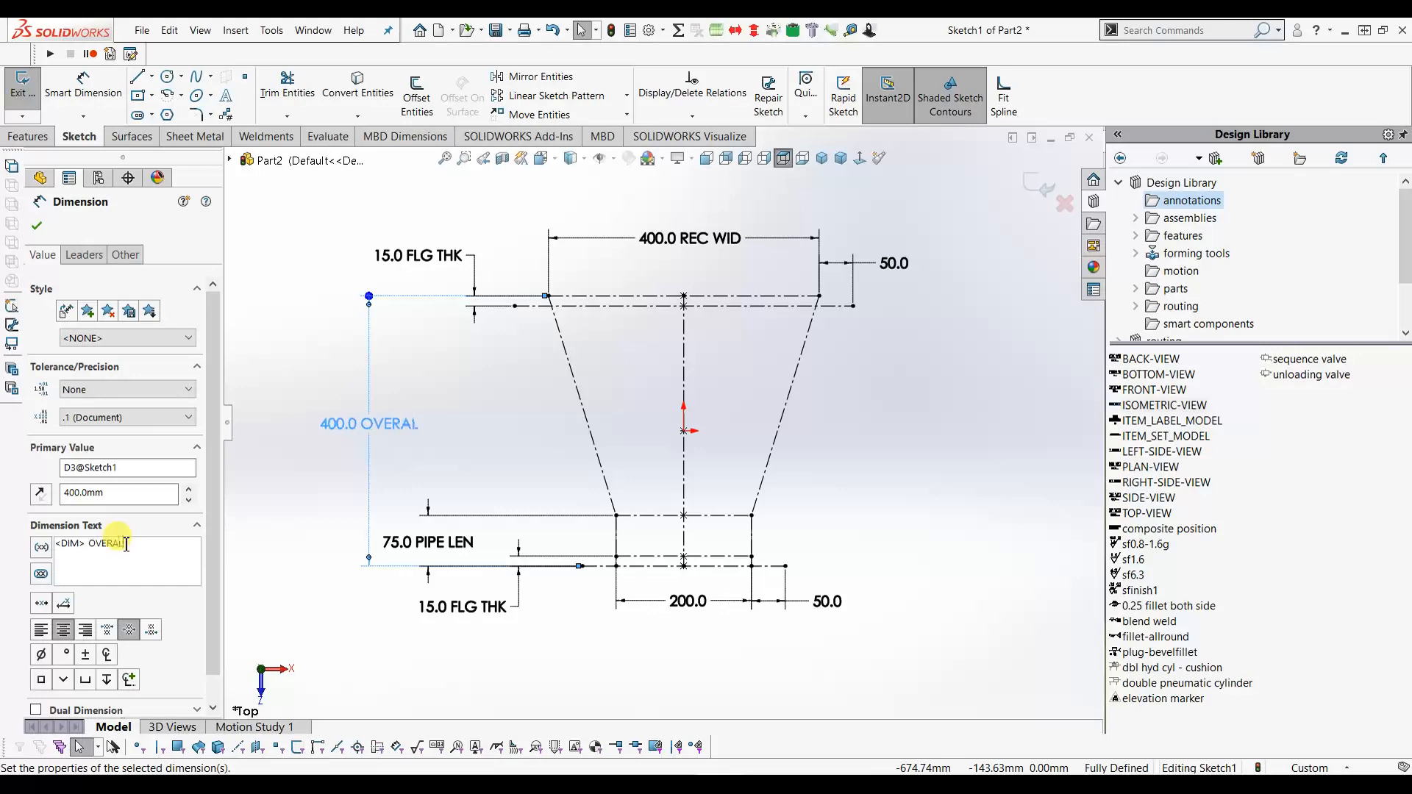
text(LEN)
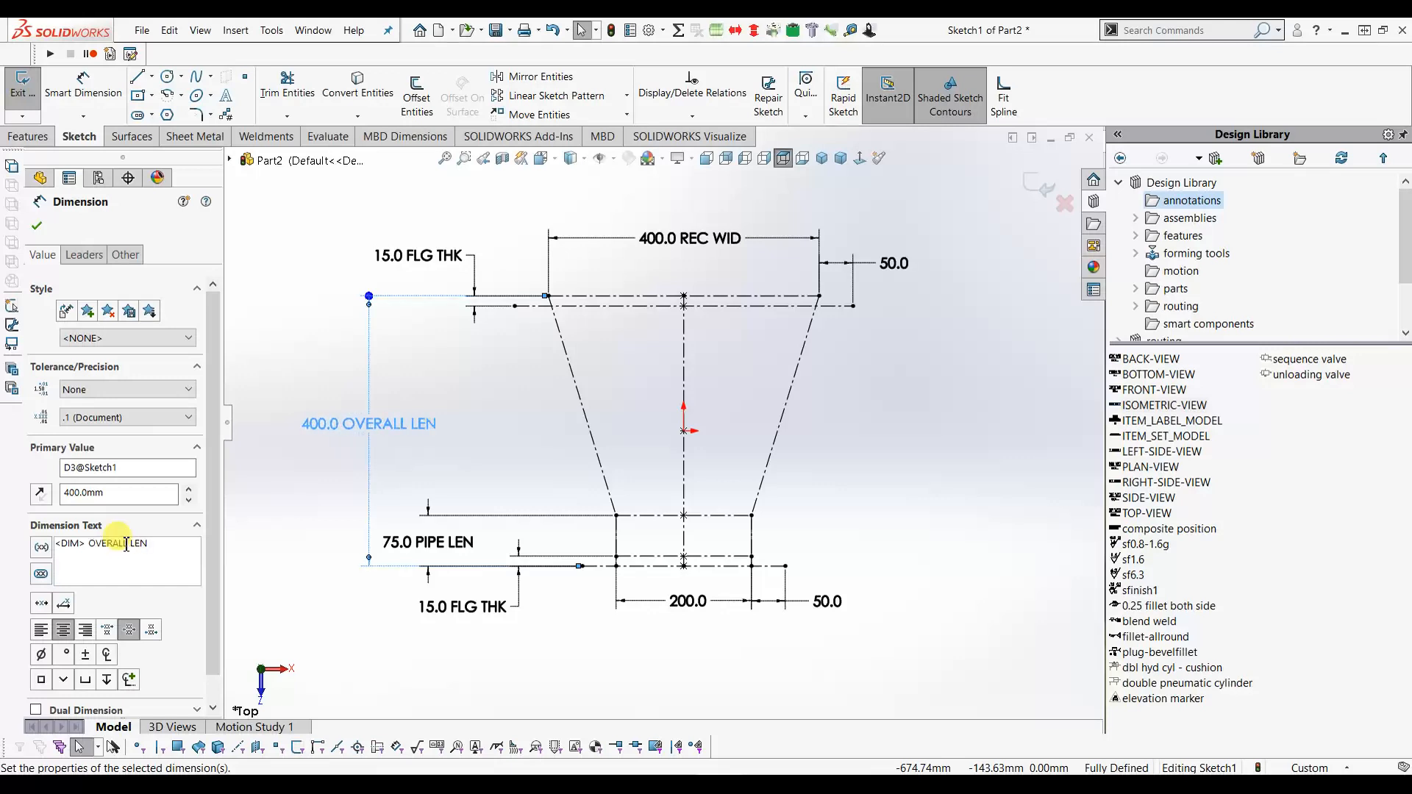
Append the text PIPE ND to the 200 mm dimension.
click(646, 610)
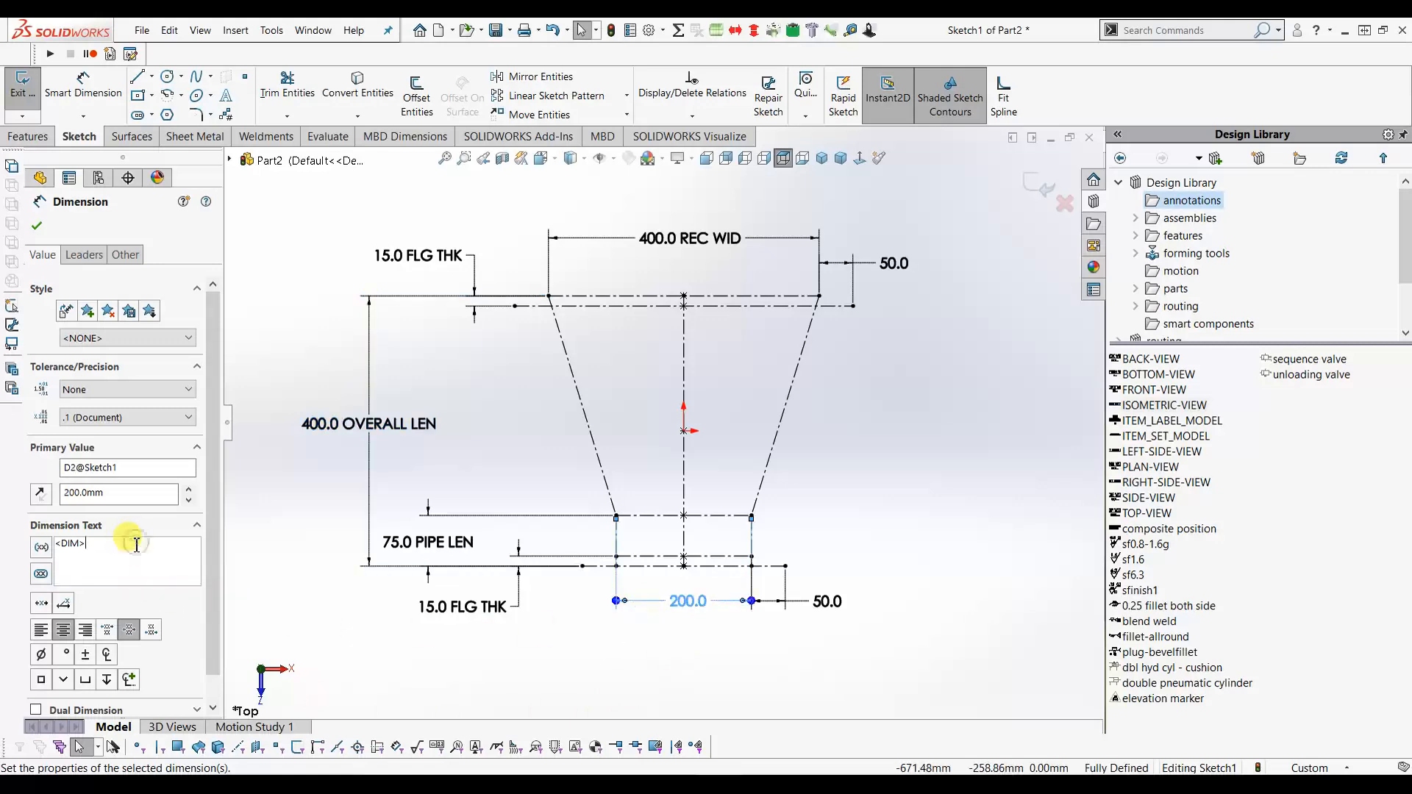
text(PIPE)
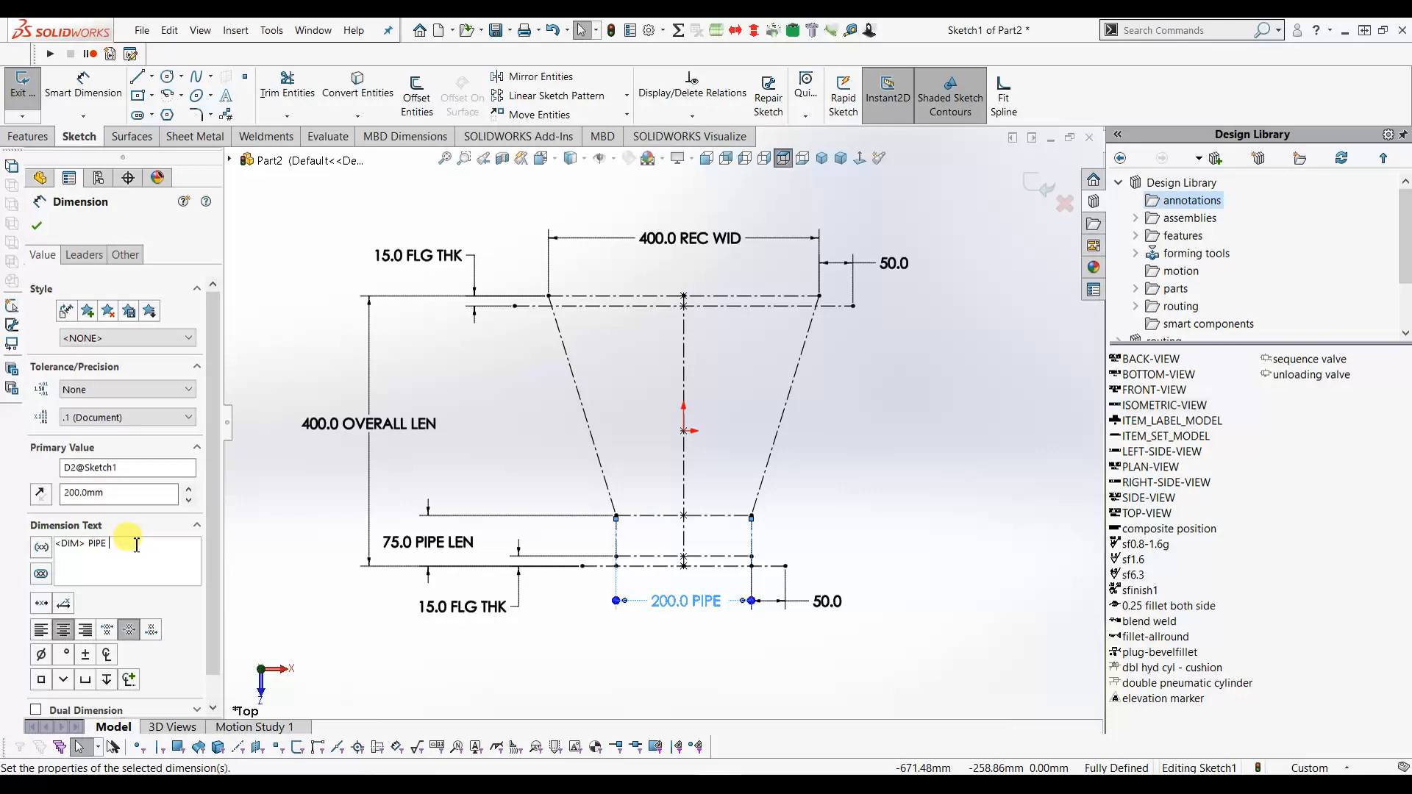
text( ND)
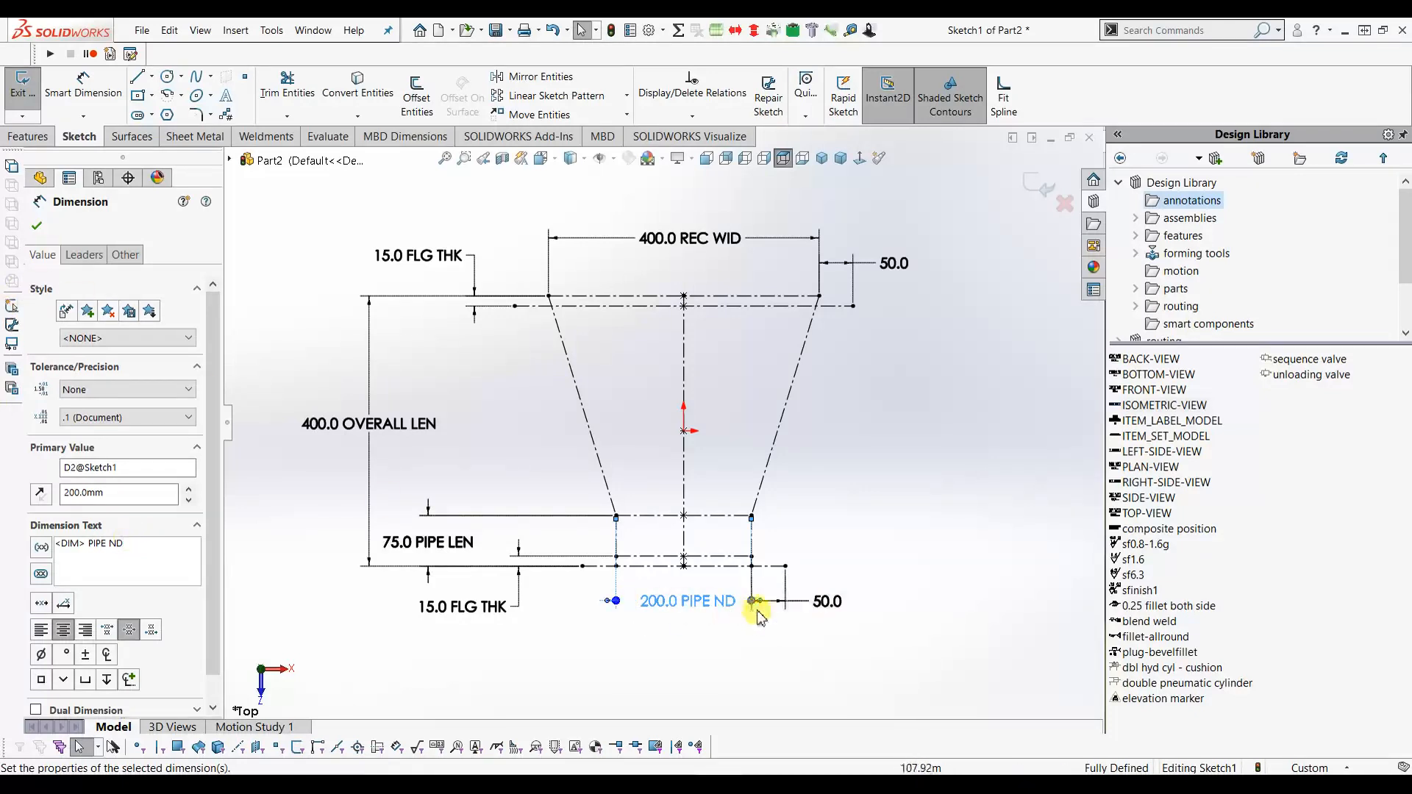
Append the text OFFSET to the lower and the upper 50 mm dimensions.
click(795, 596)
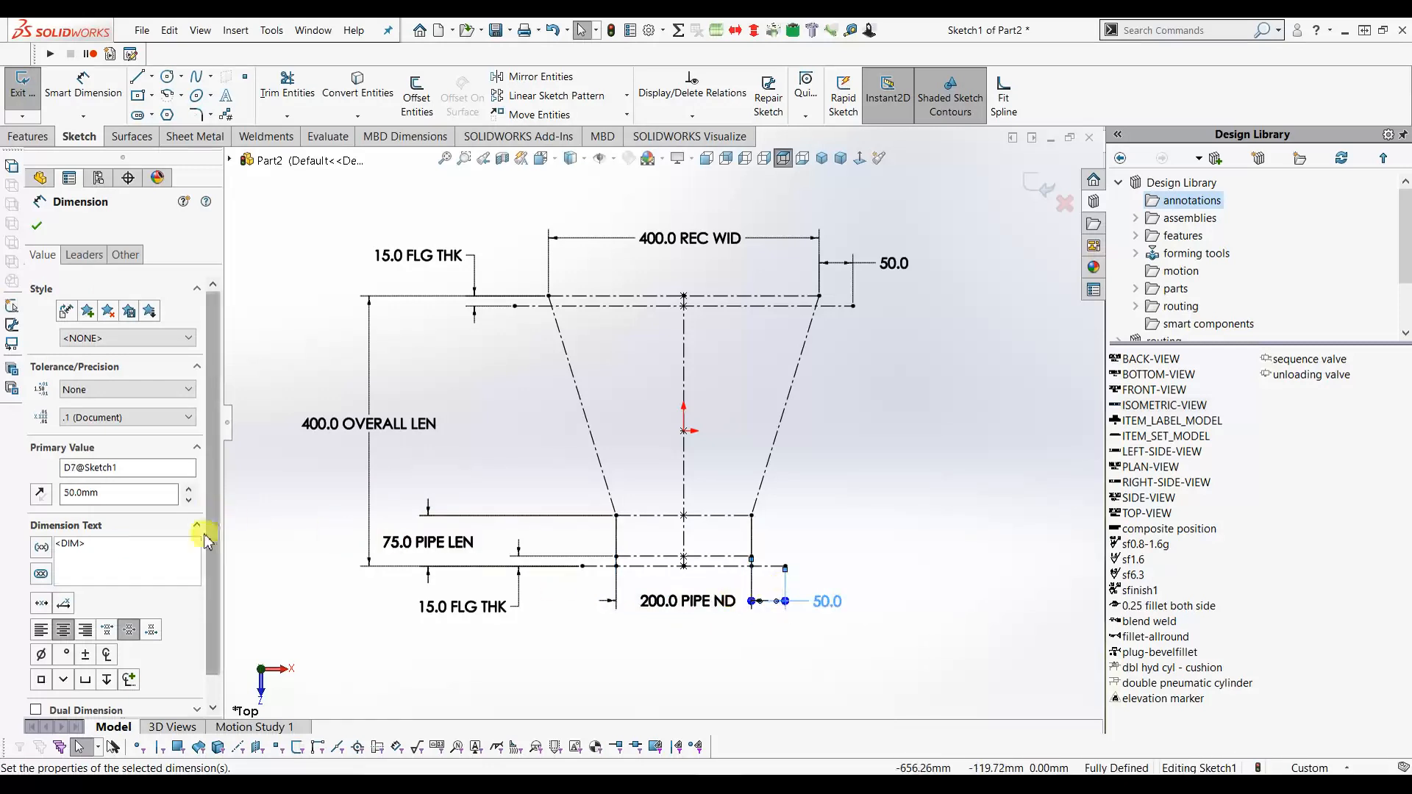
click(162, 545)
text(OF)
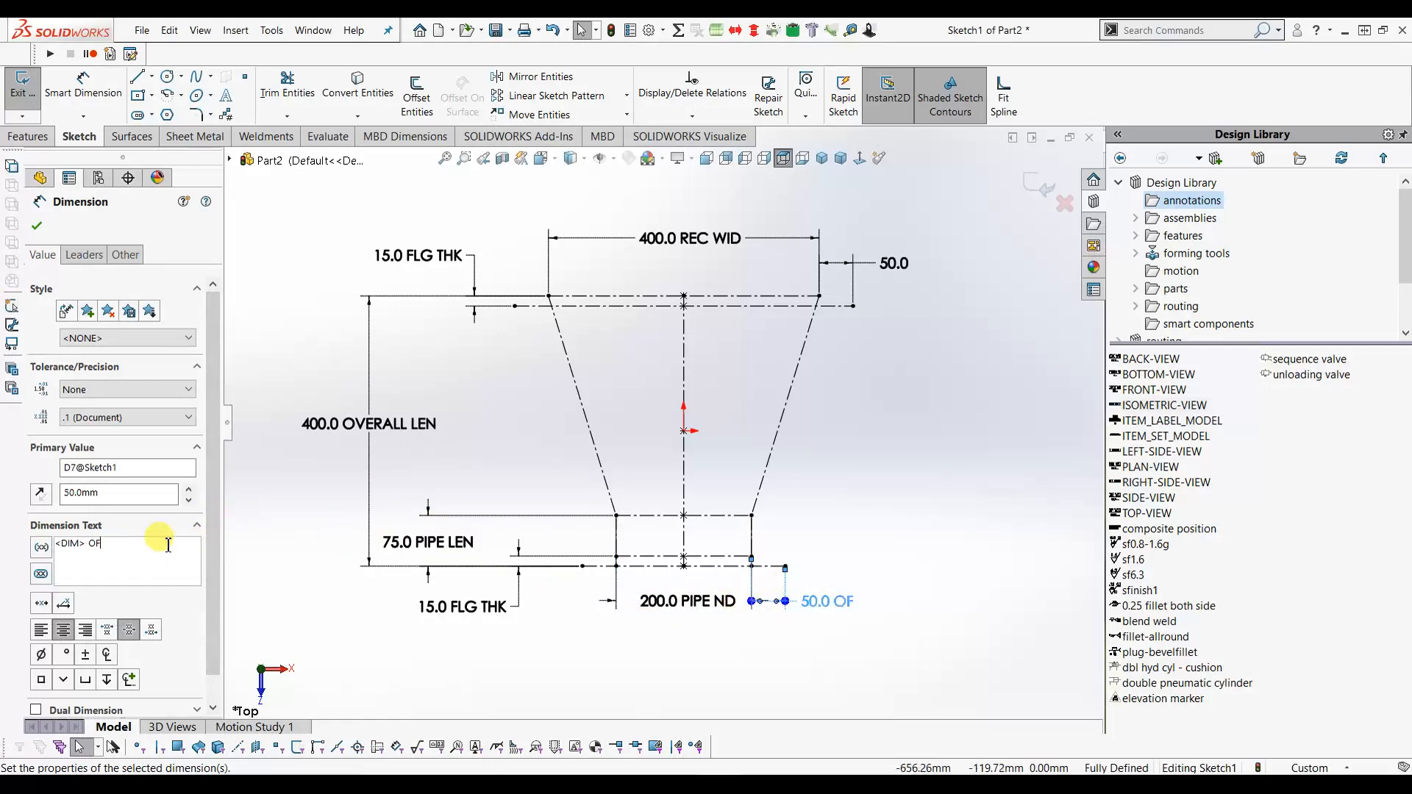
text(FSET)
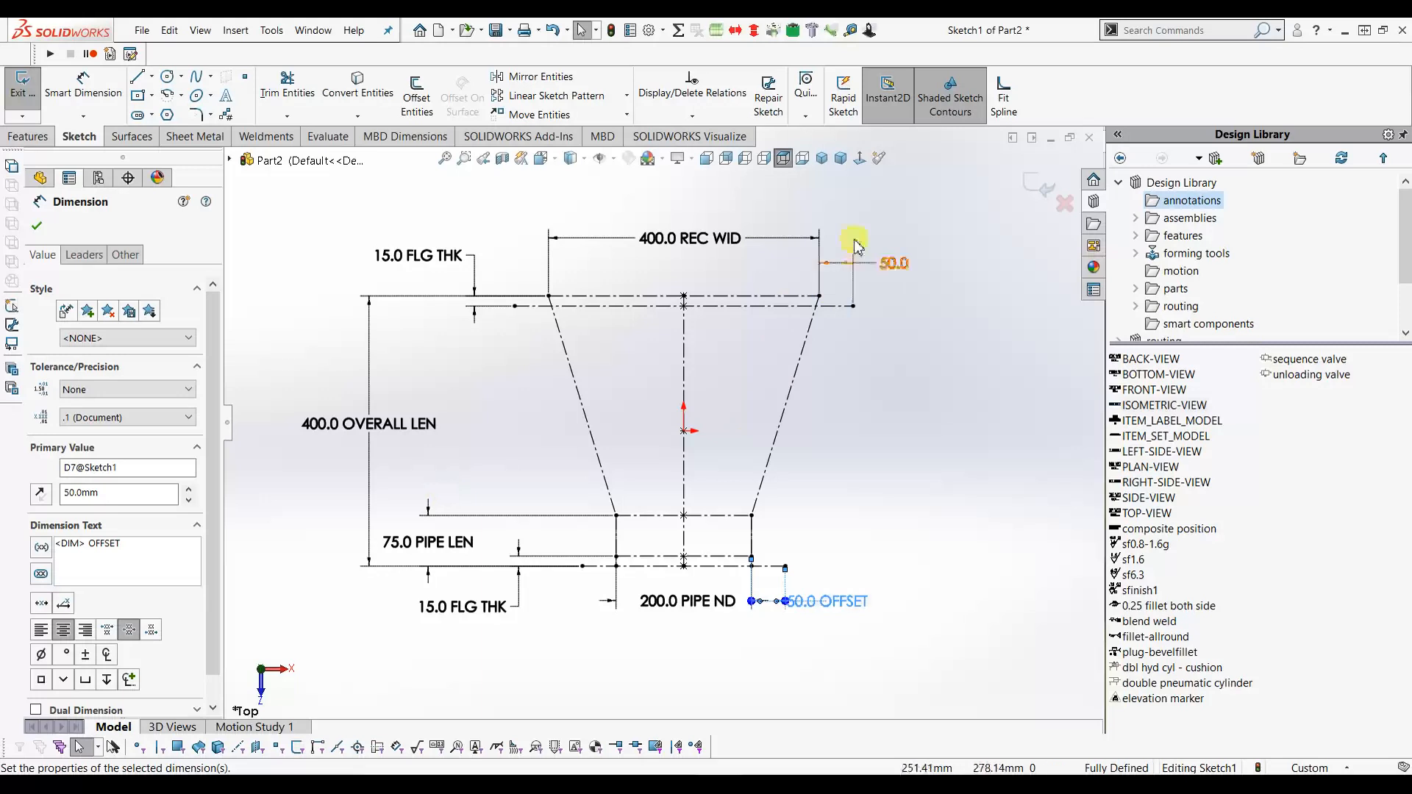
click(861, 269)
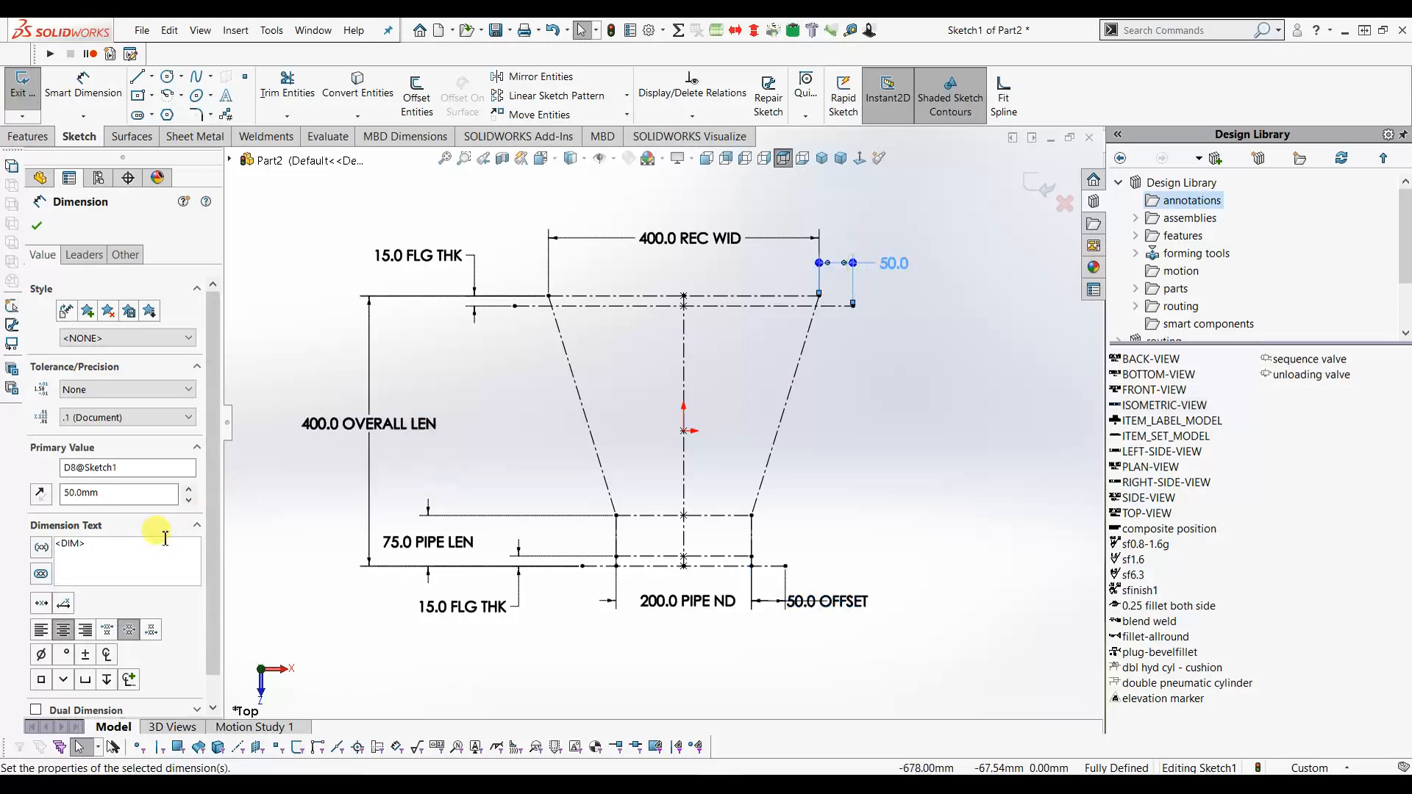
text(OFFSET)
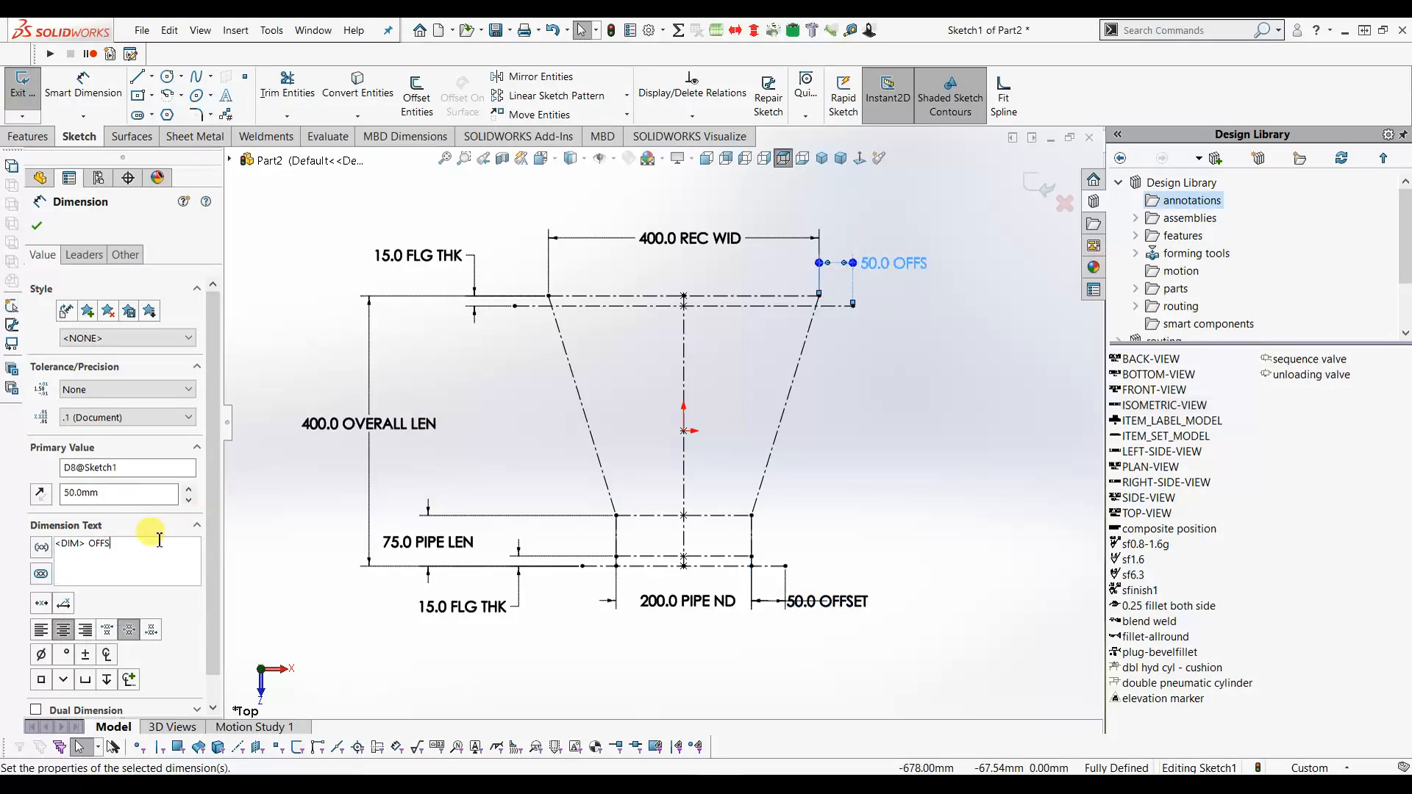
click(36, 226)
Move the lower OFFSET dimension below the PIPE ND dimension and raise the upper OFFSET dimension level with REC WID.
drag(851, 604, 876, 631)
drag(920, 259, 929, 243)
click(909, 367)
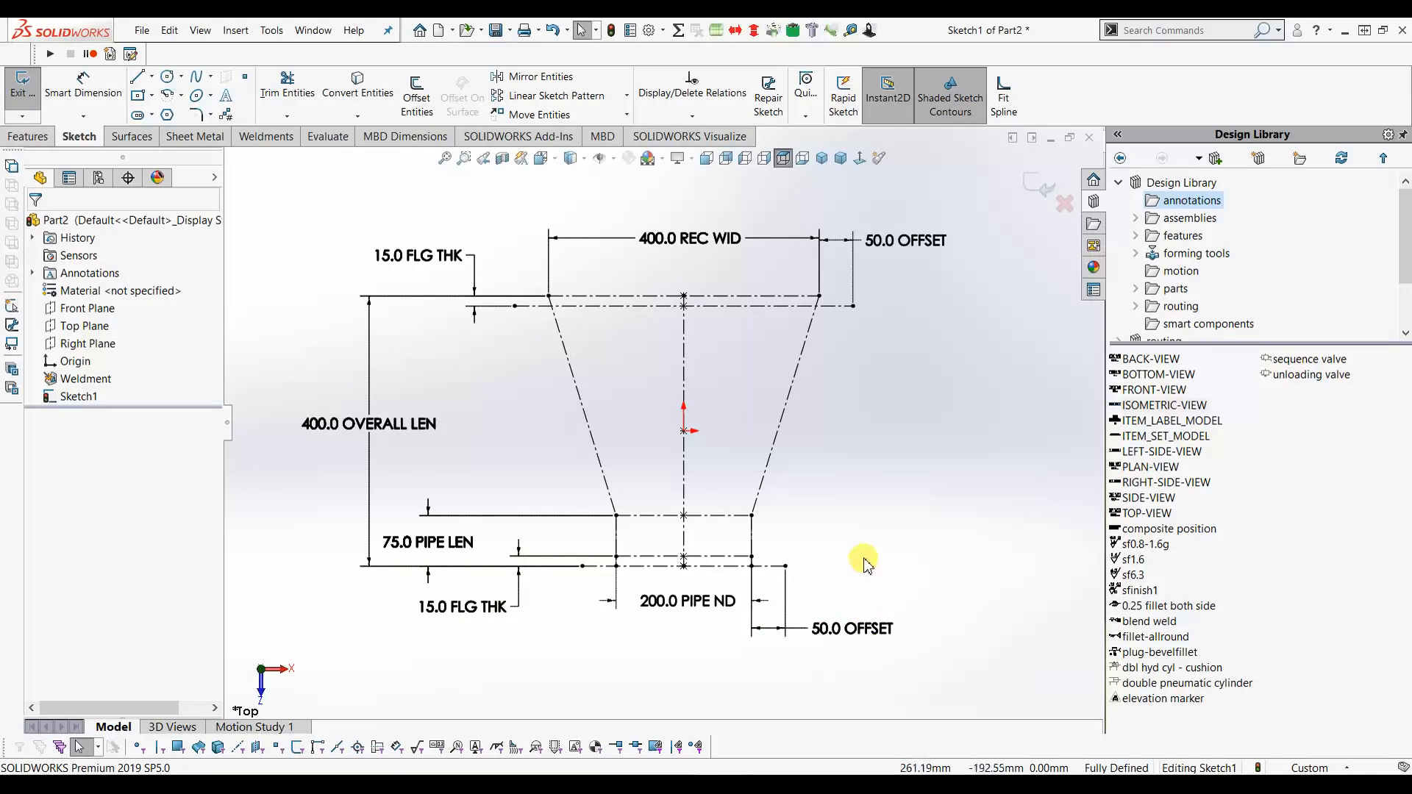
Exit the layout sketch and rename it M-PLAN-SK.
click(1037, 187)
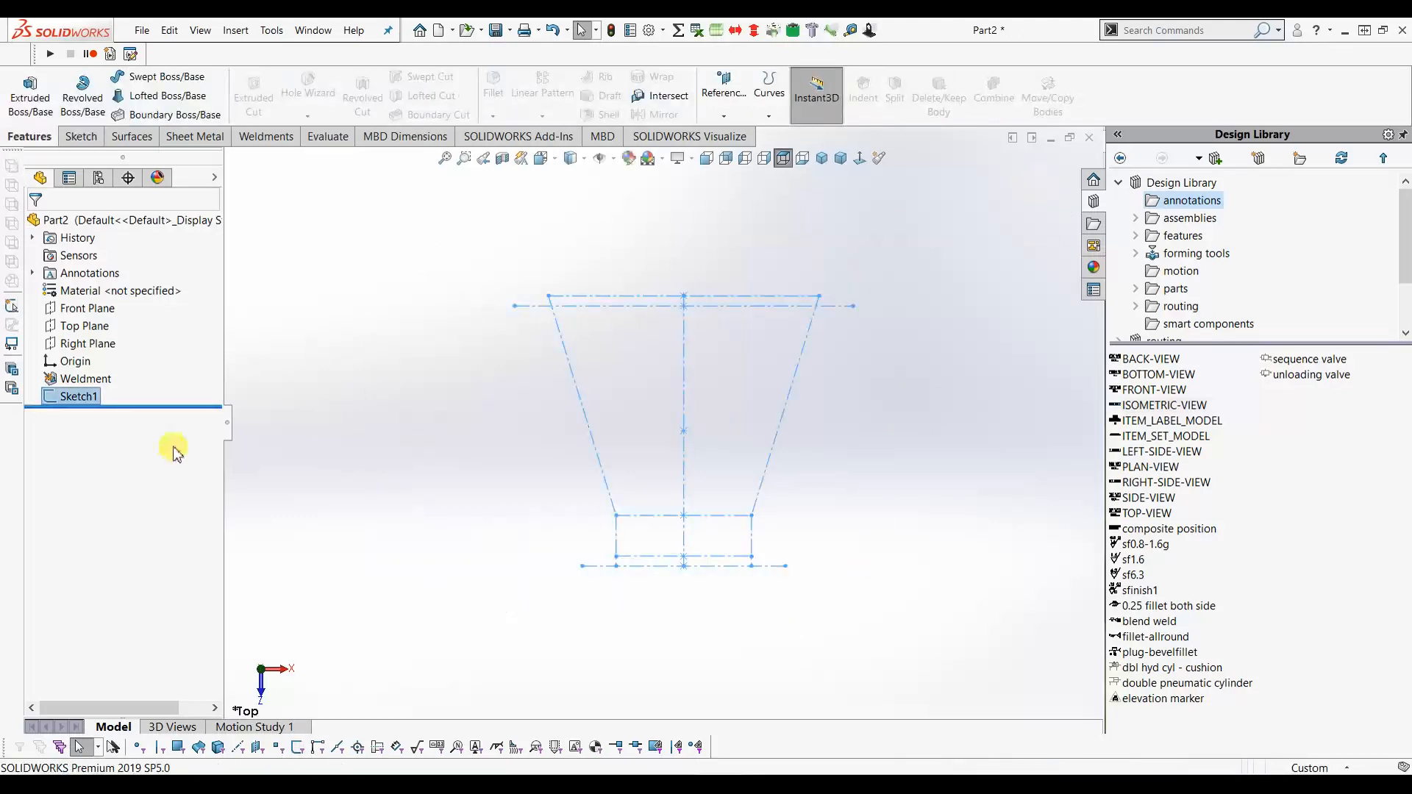
click(76, 398)
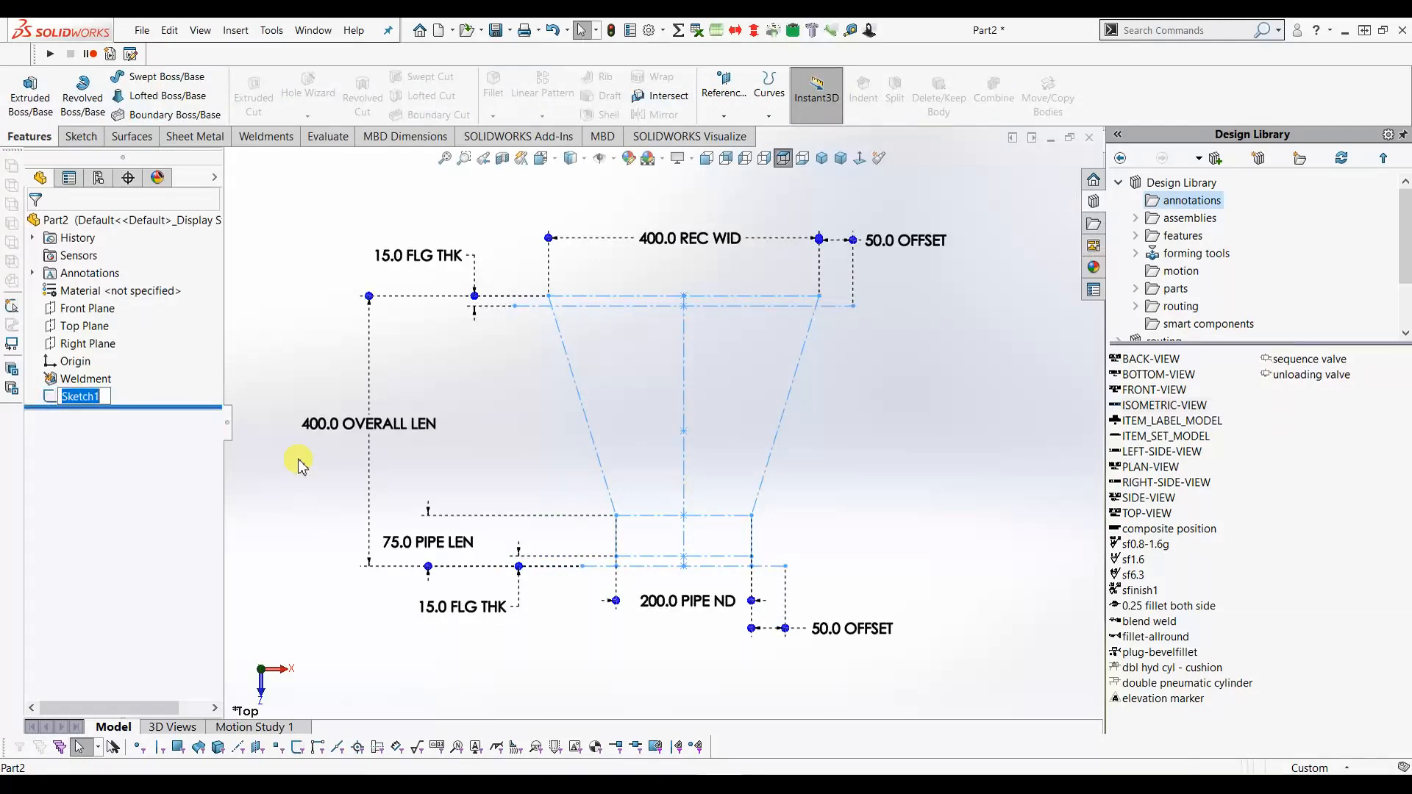
text(M-PLAN-SK)
key(Return)
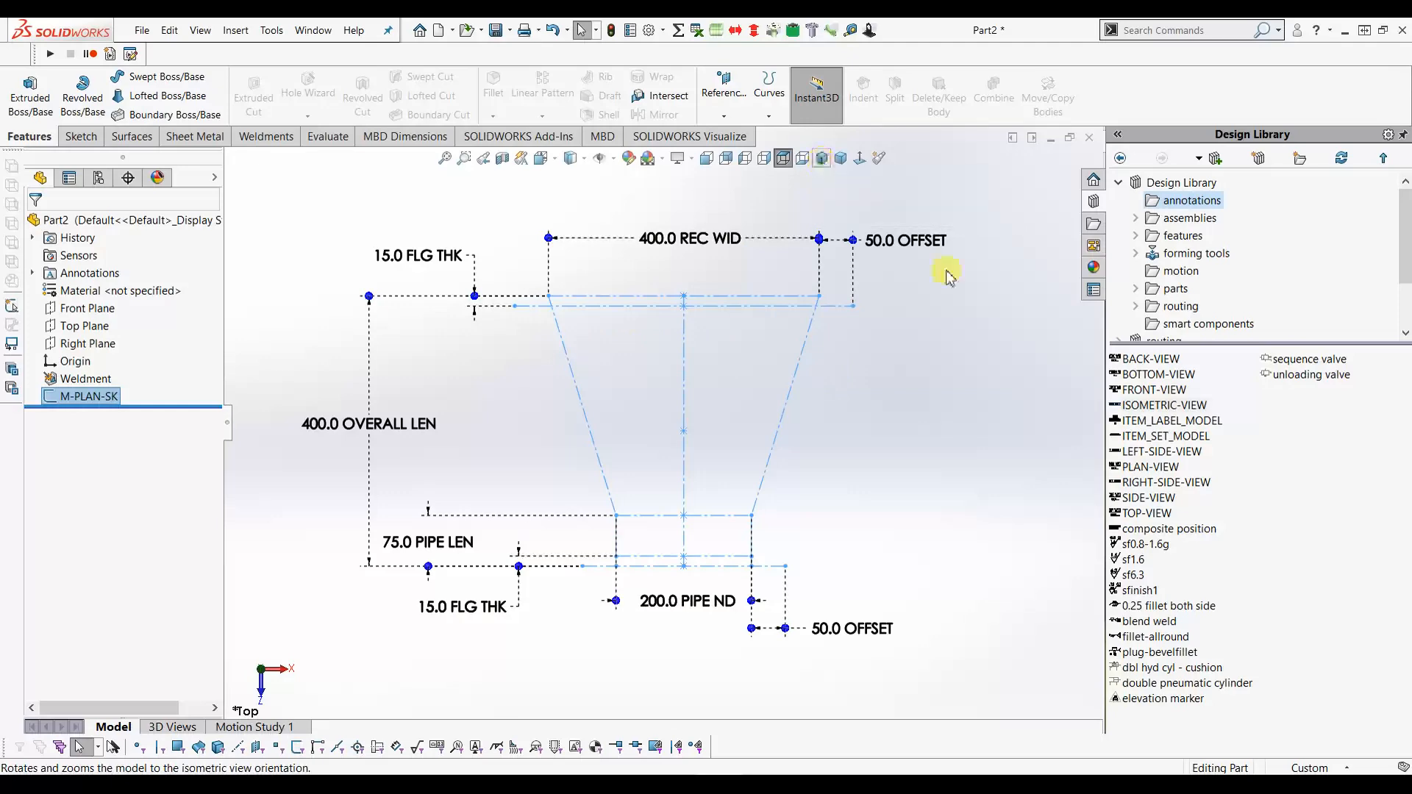
Create a reference plane perpendicular to the plan sketch's centreline through its endpoint at the rectangular end, working in isometric view.
click(822, 161)
click(960, 540)
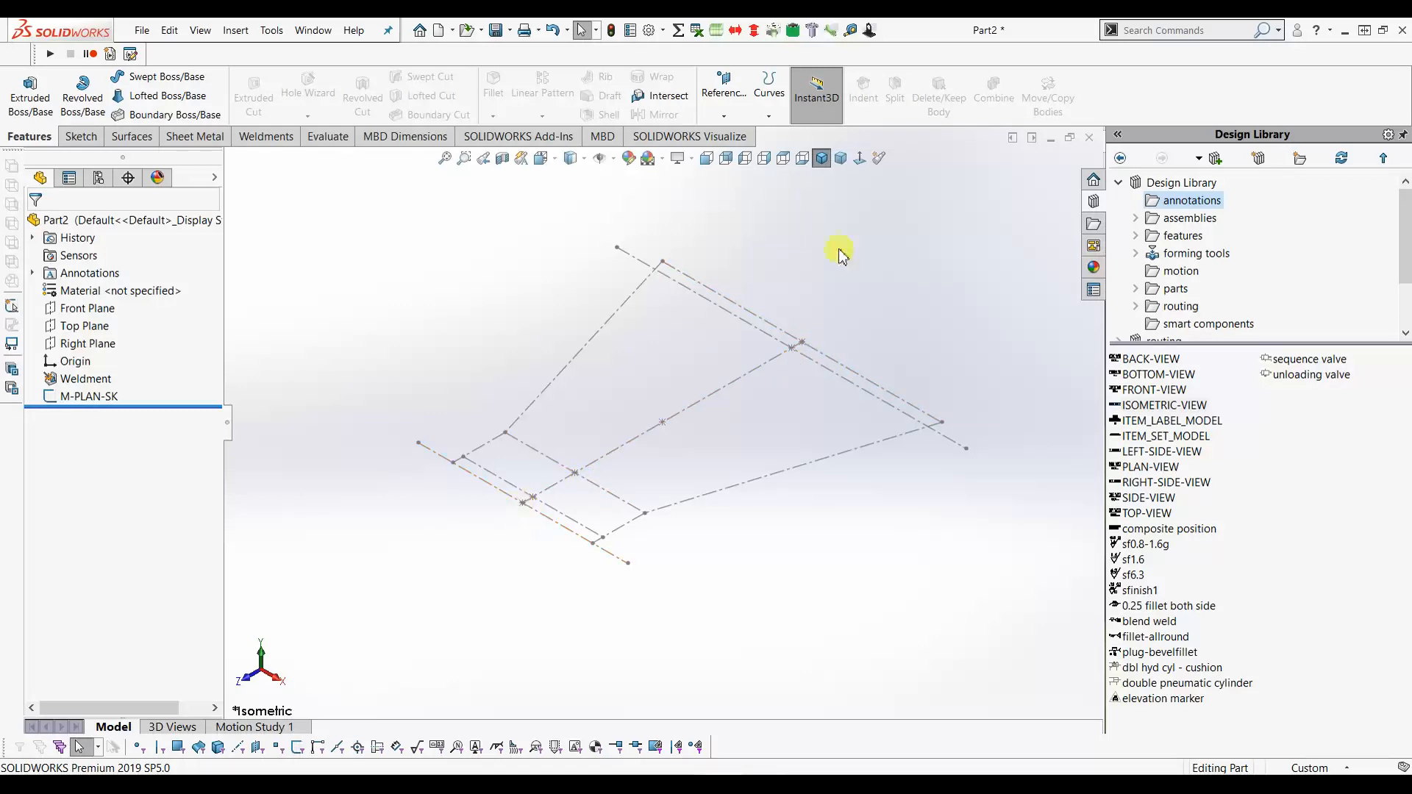
click(724, 90)
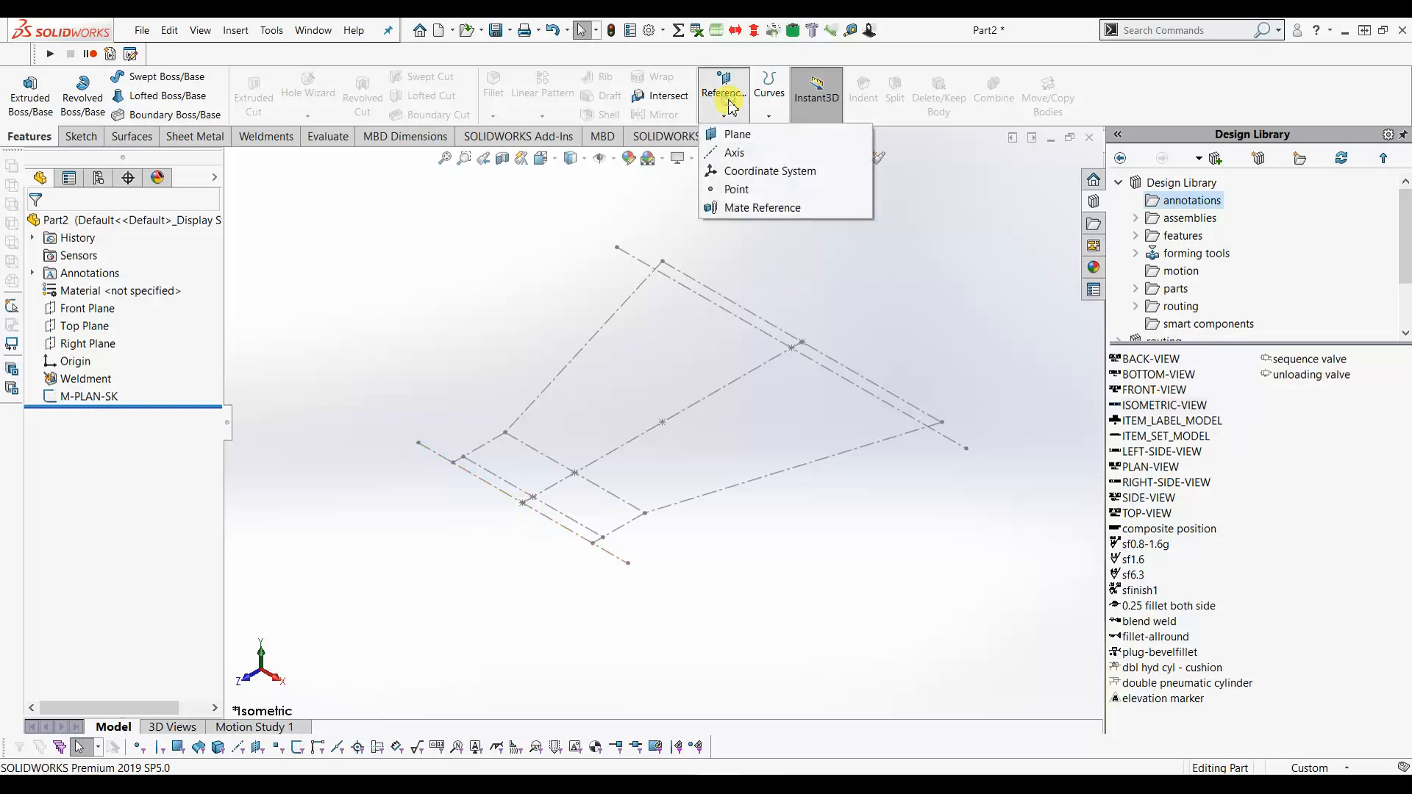
click(738, 138)
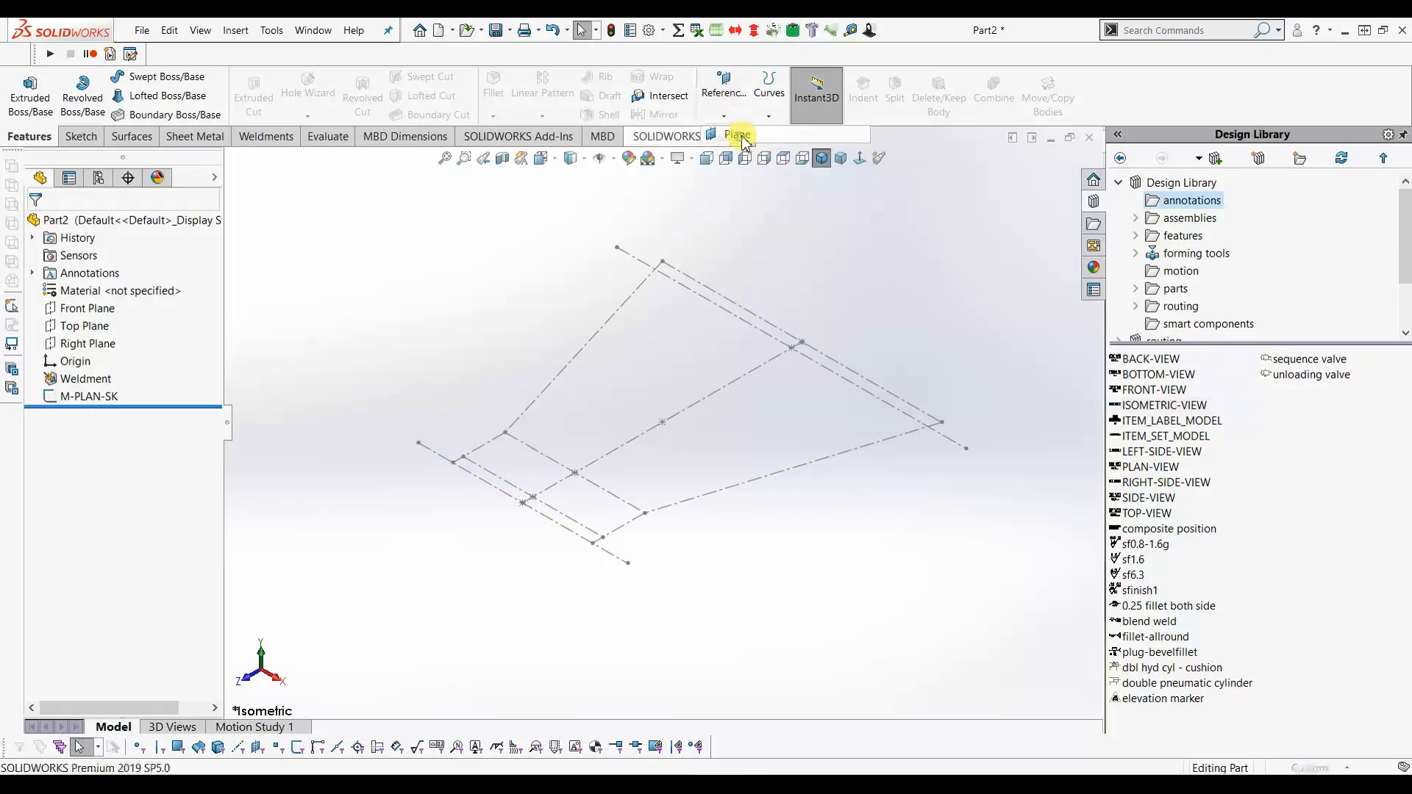
click(748, 382)
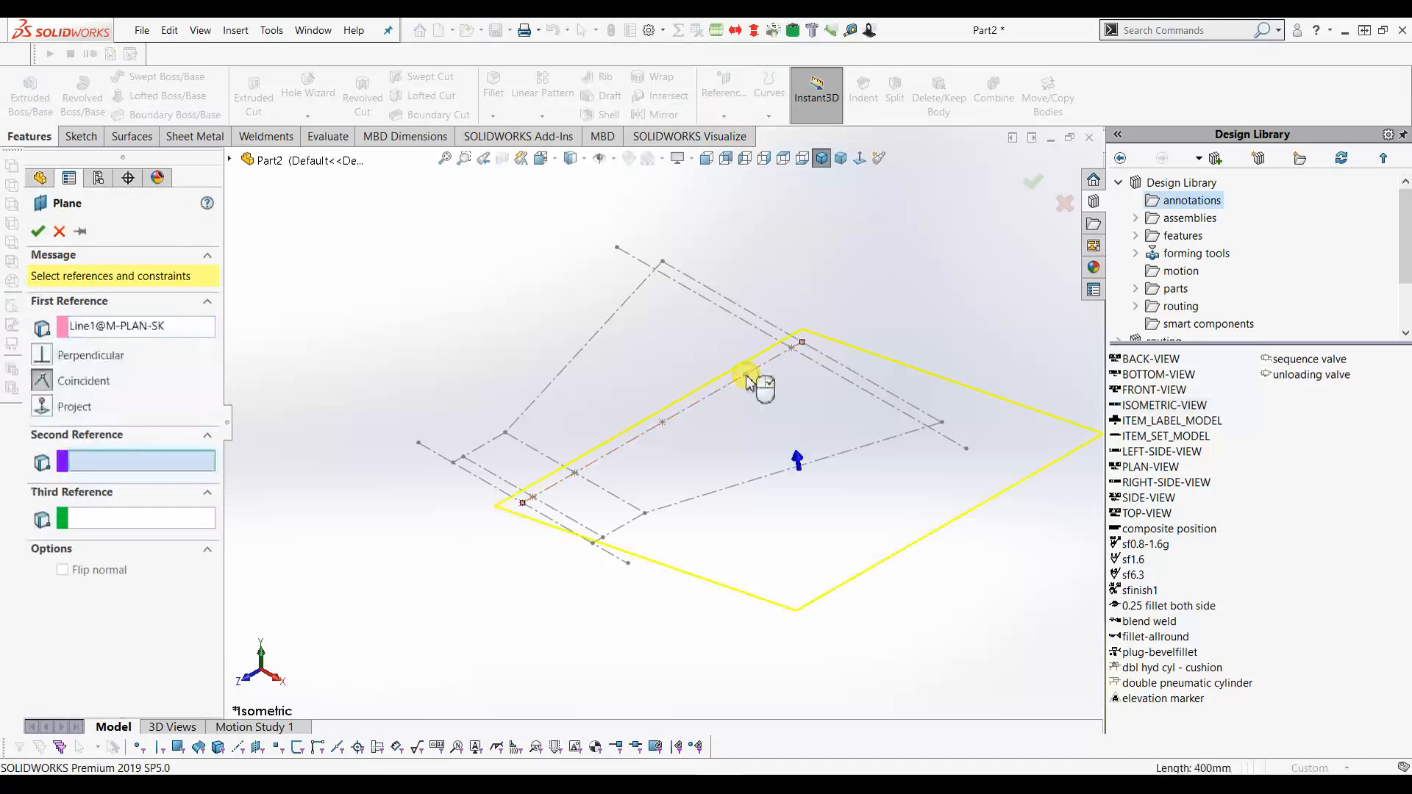
click(801, 342)
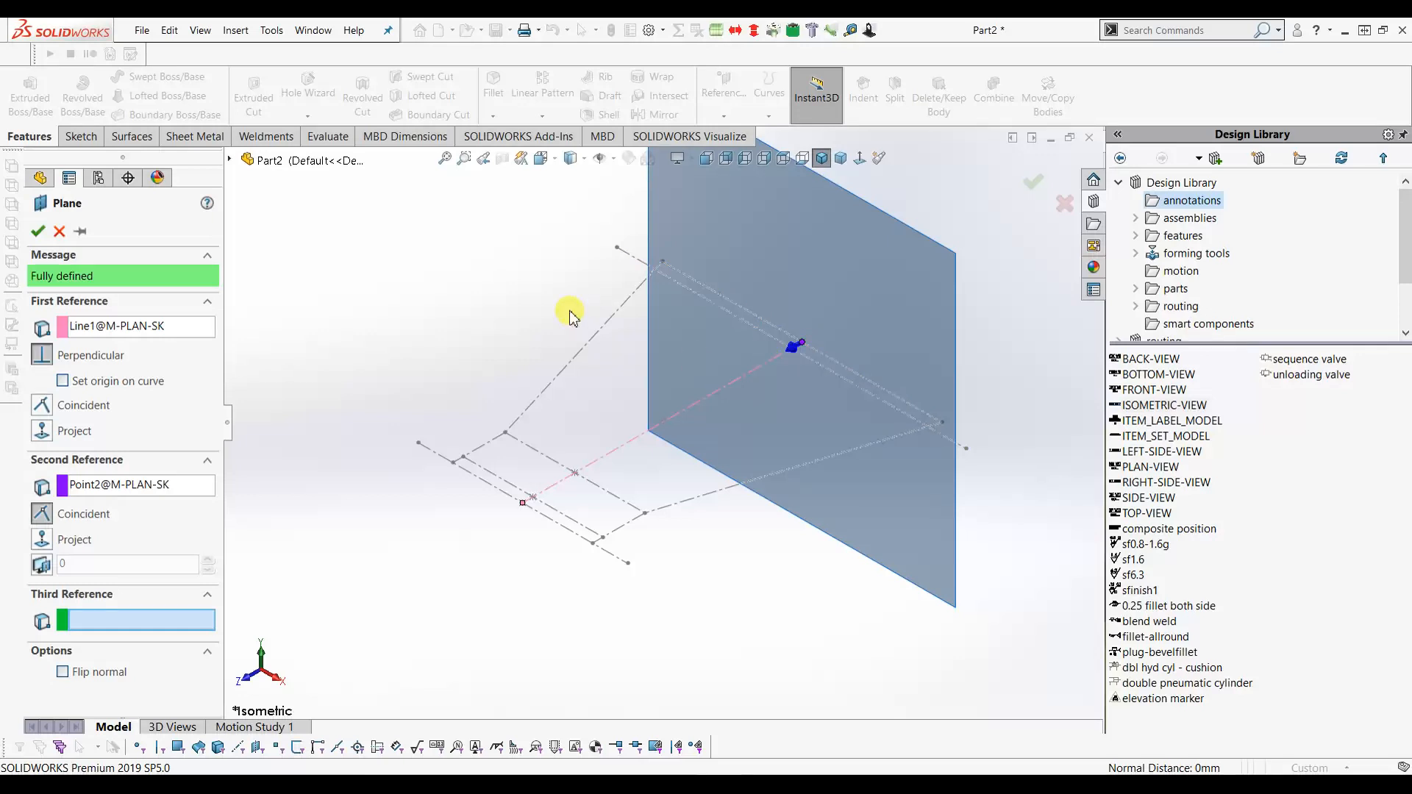
click(1032, 185)
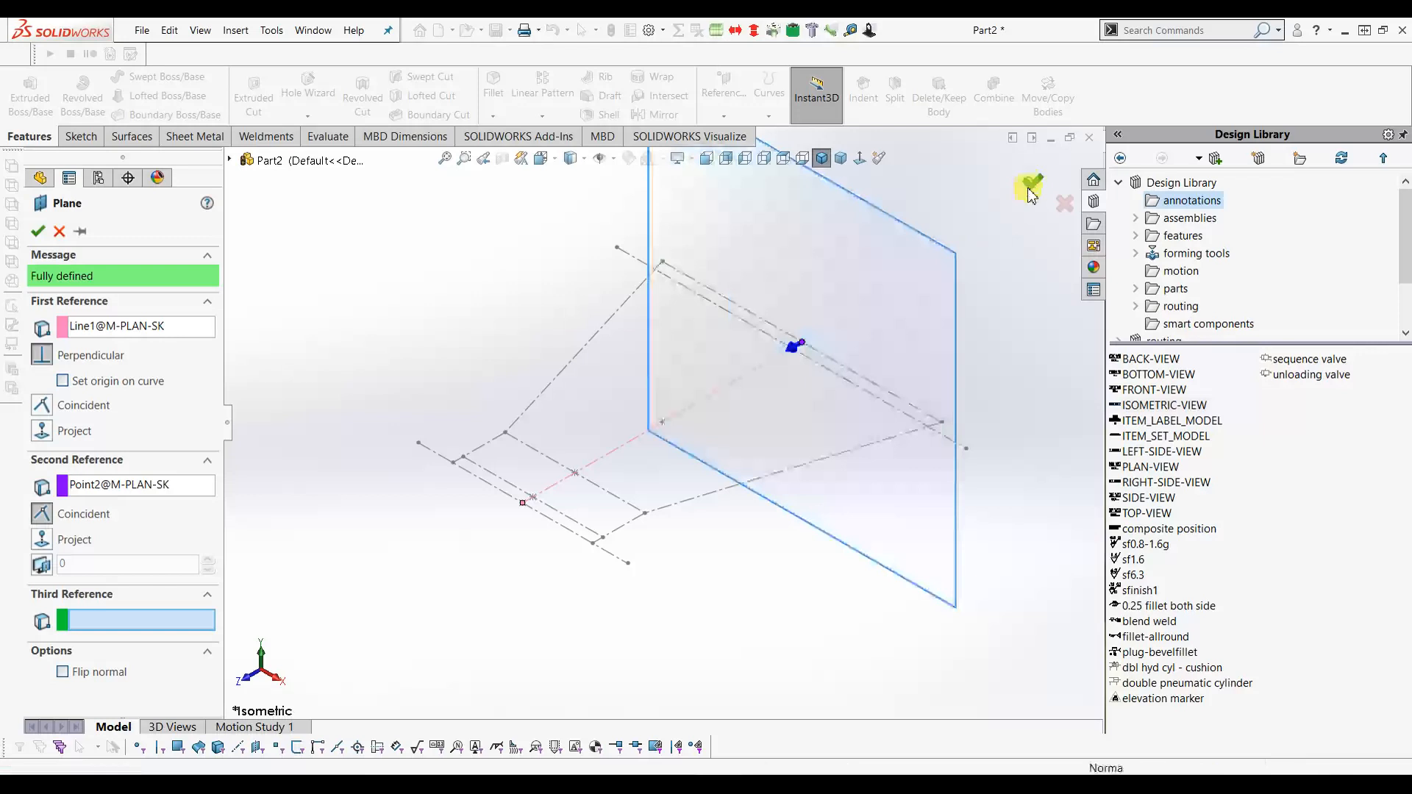
click(632, 215)
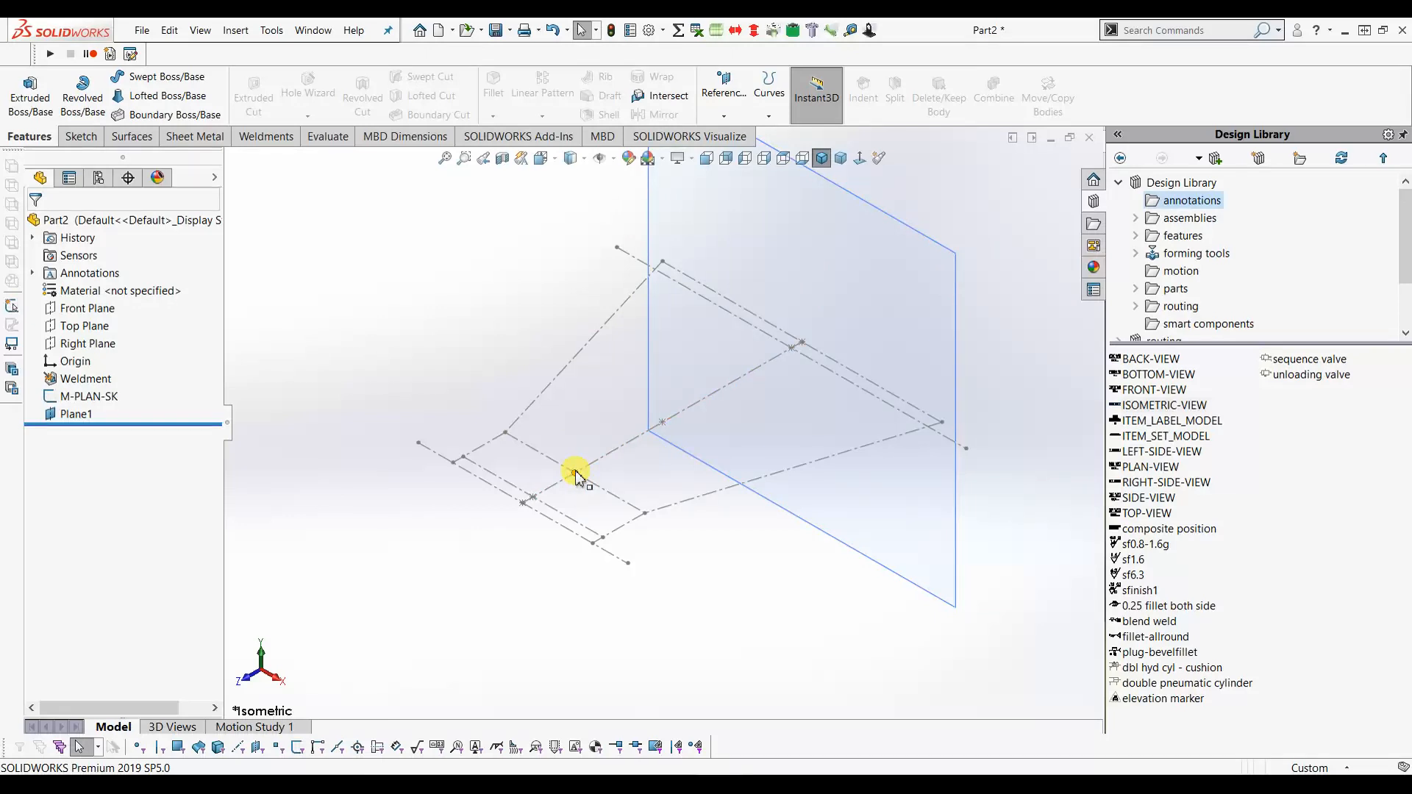
Create a reference plane perpendicular to the centreline through the point where the taper meets the pipe section.
click(724, 114)
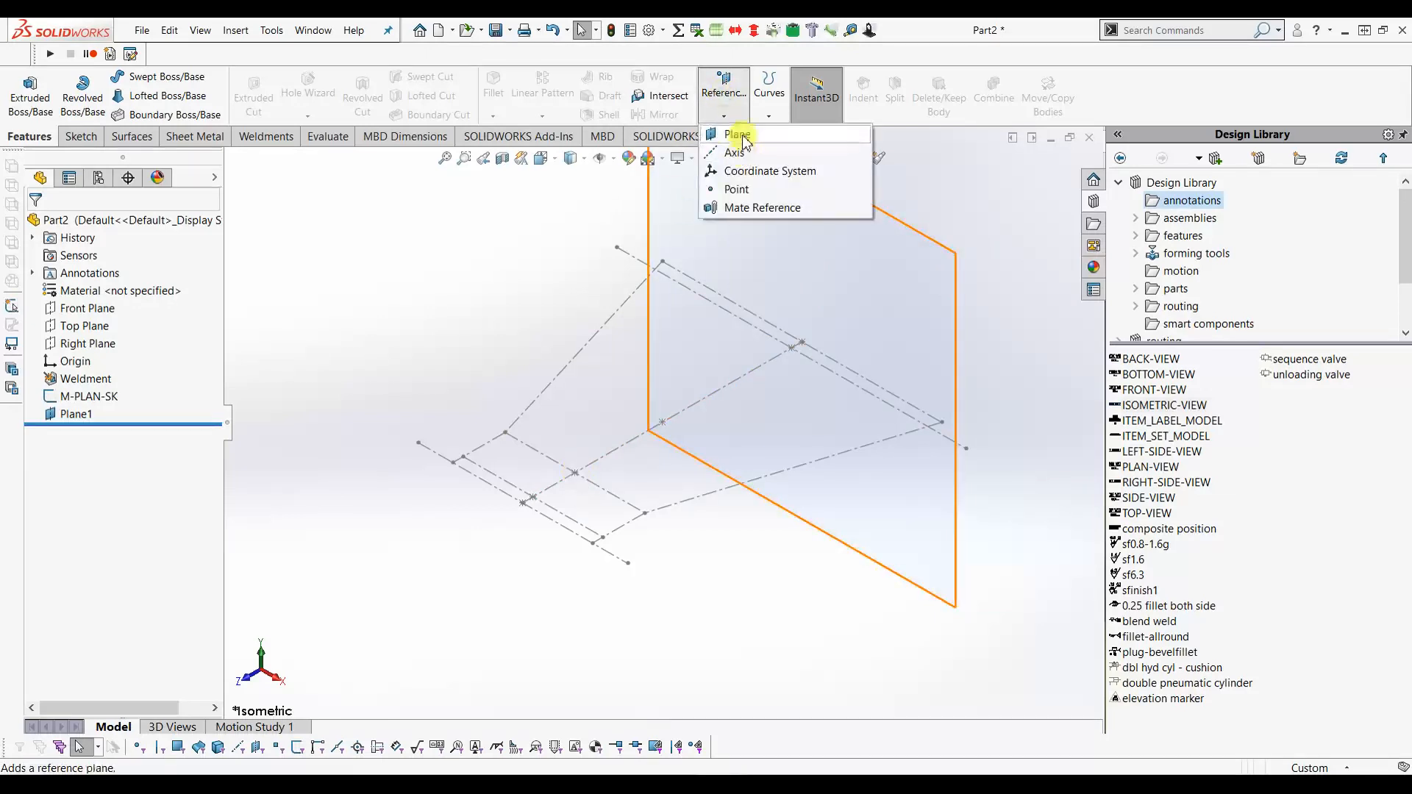
click(738, 135)
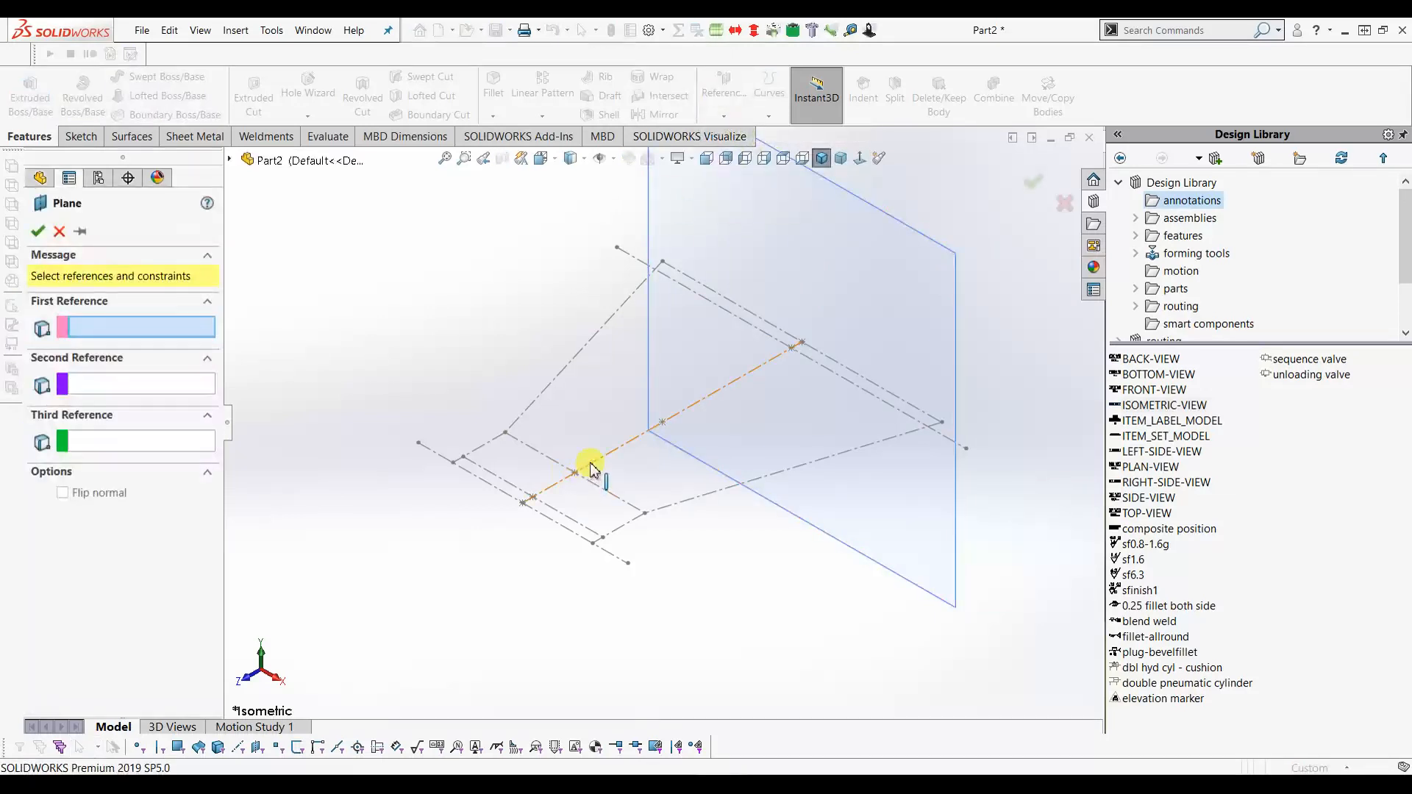
click(595, 468)
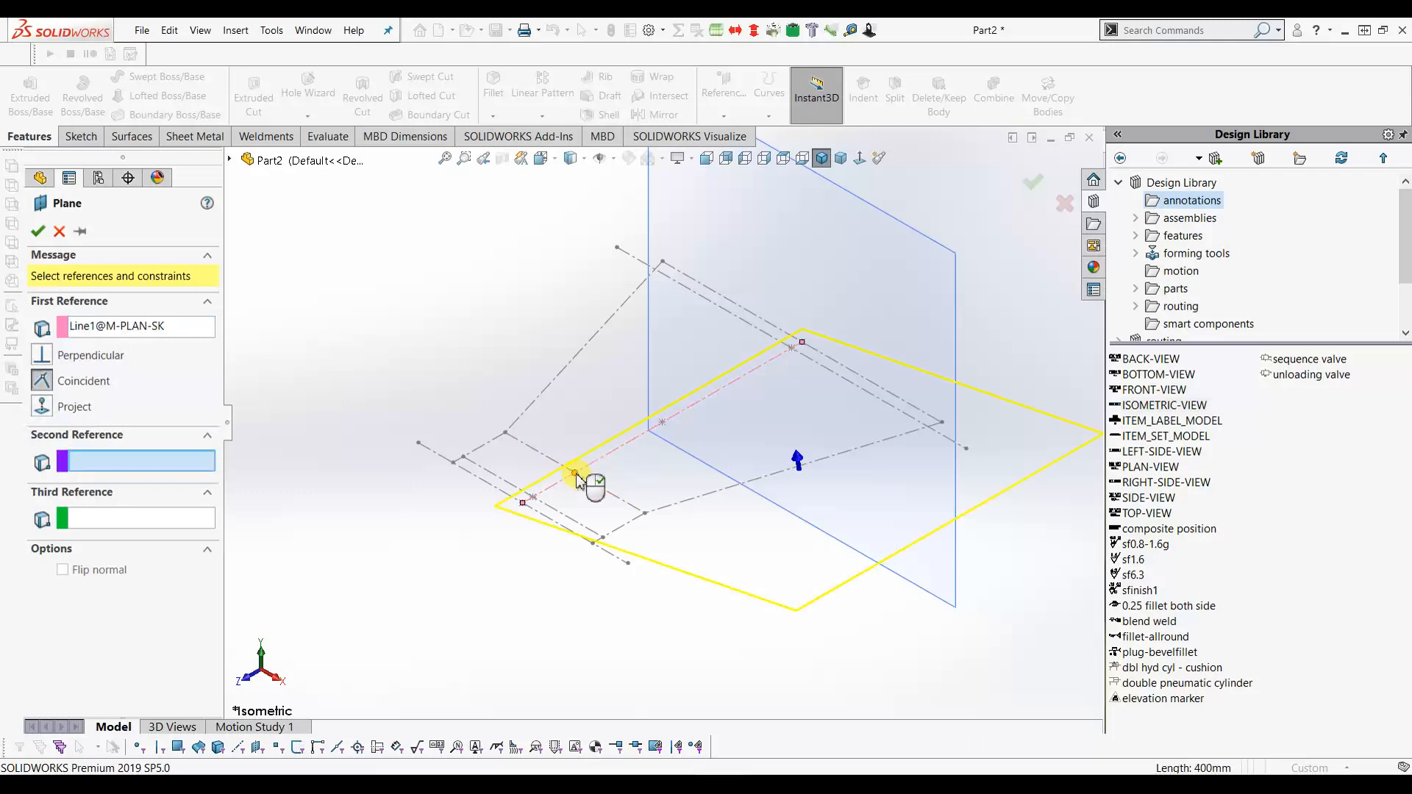
click(575, 474)
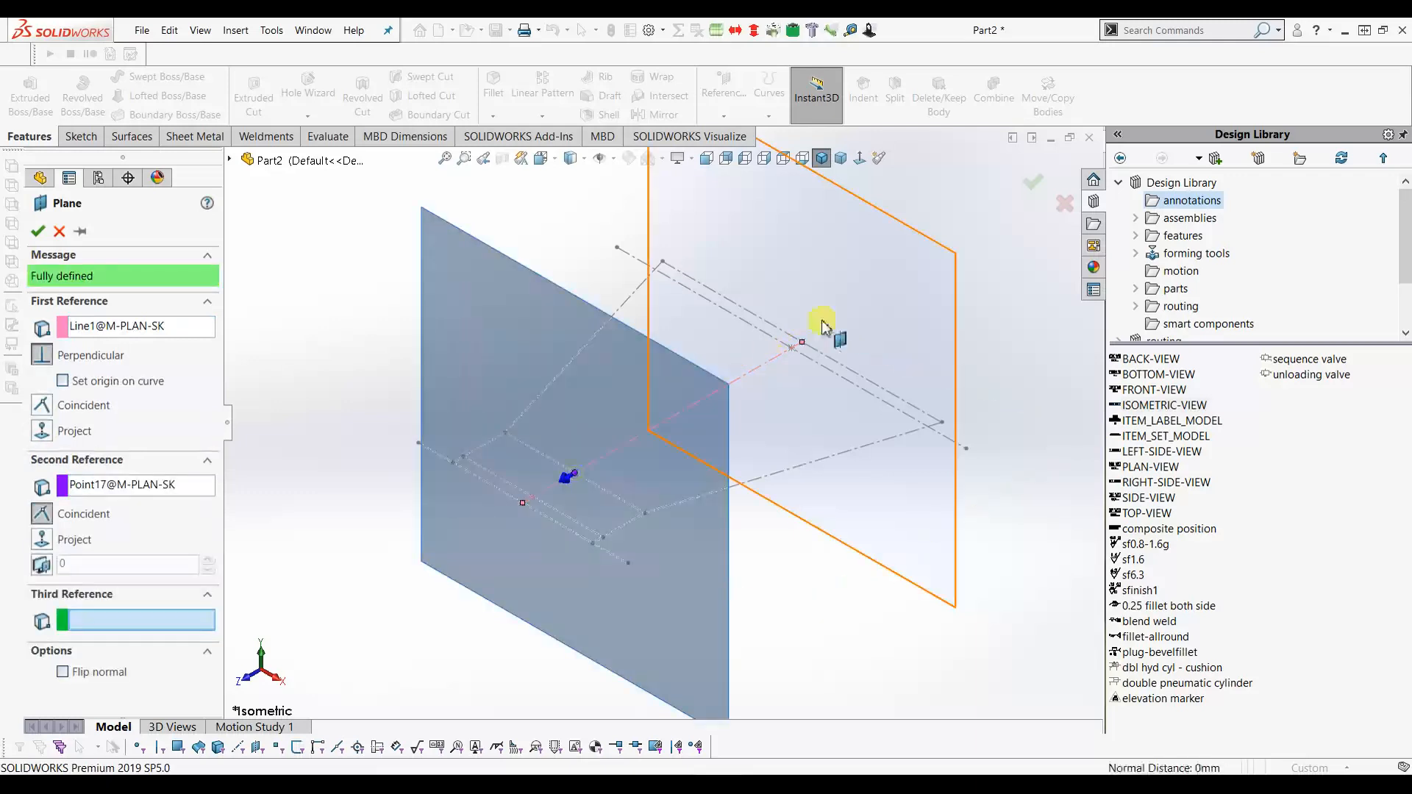
click(1032, 187)
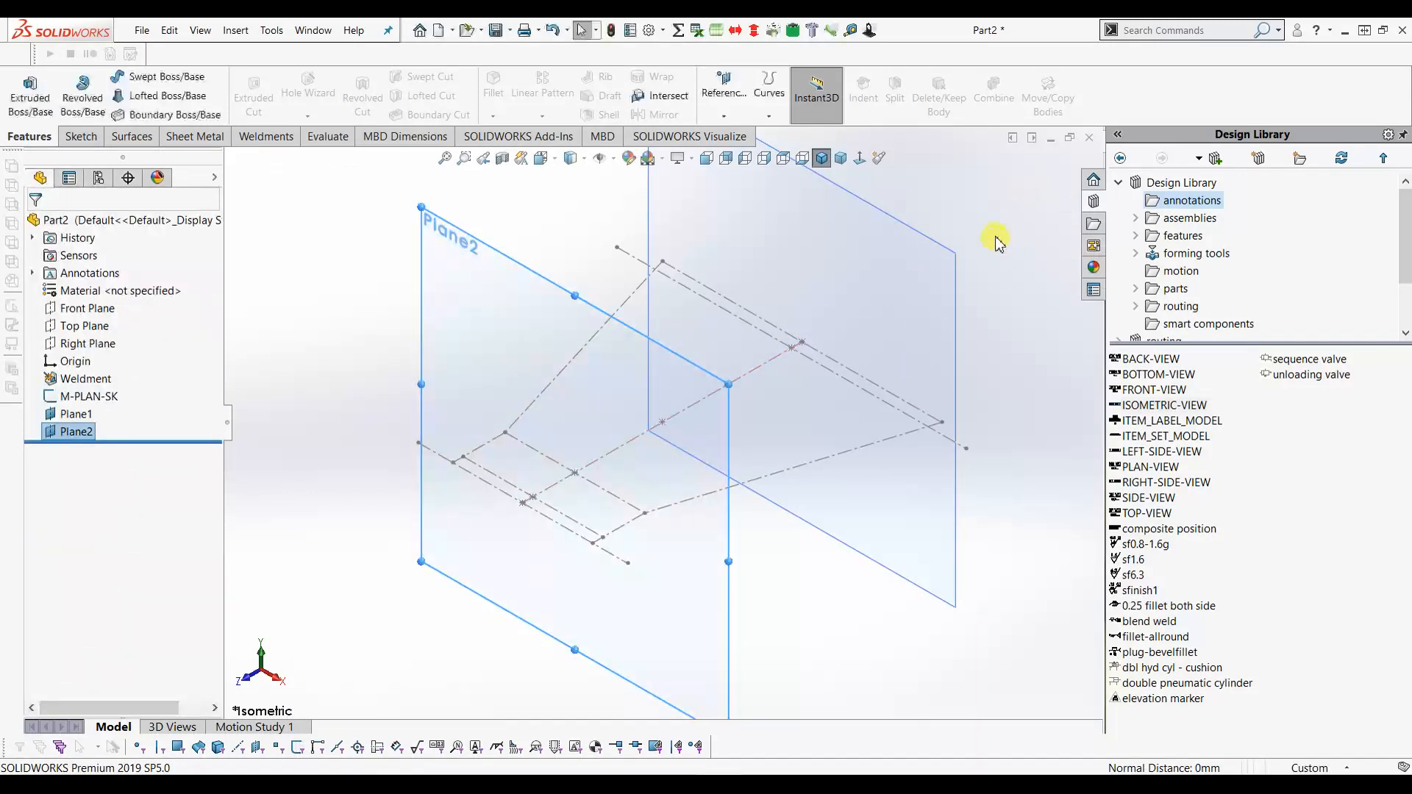
click(326, 268)
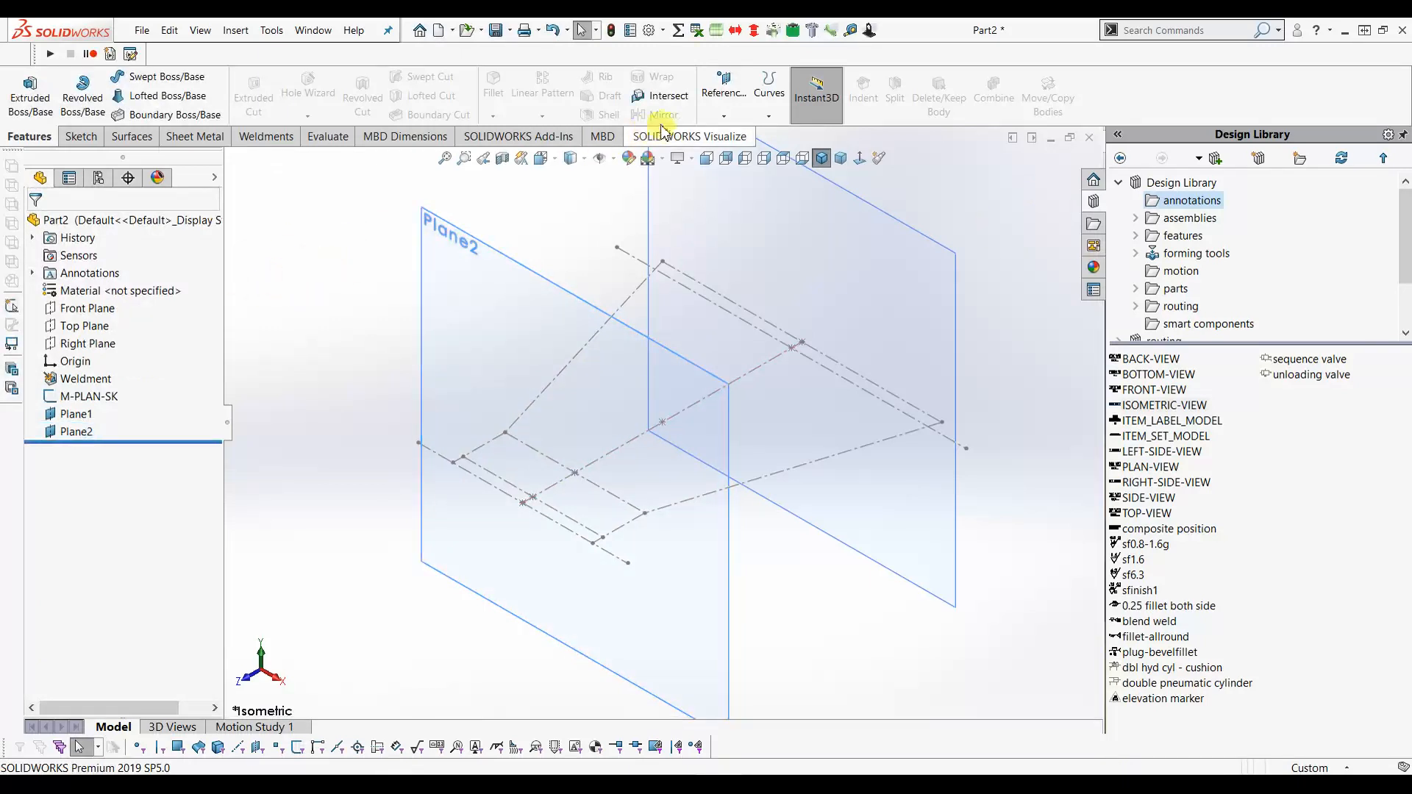
Create a reference plane perpendicular to the centreline through its endpoint at the pipe end.
click(724, 92)
click(738, 139)
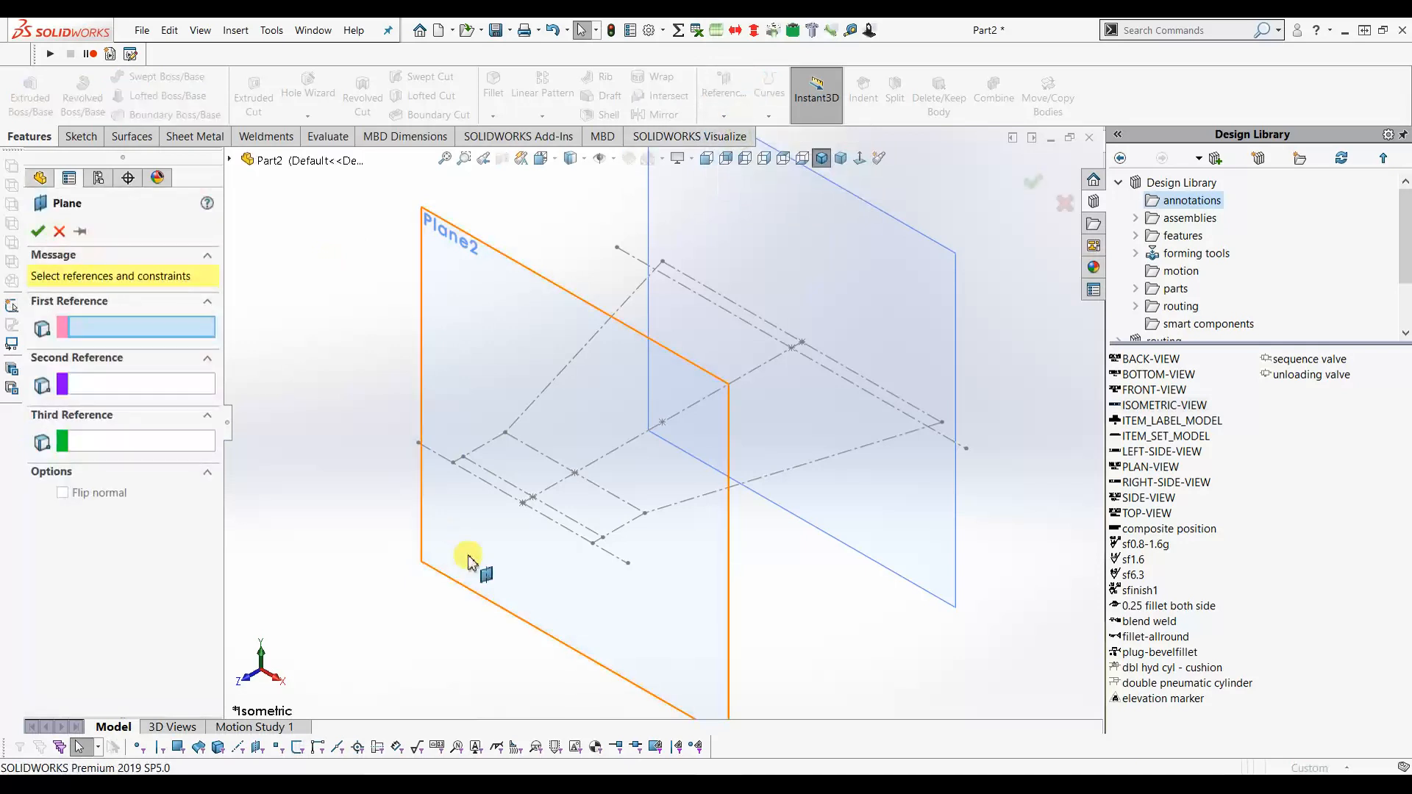
click(549, 488)
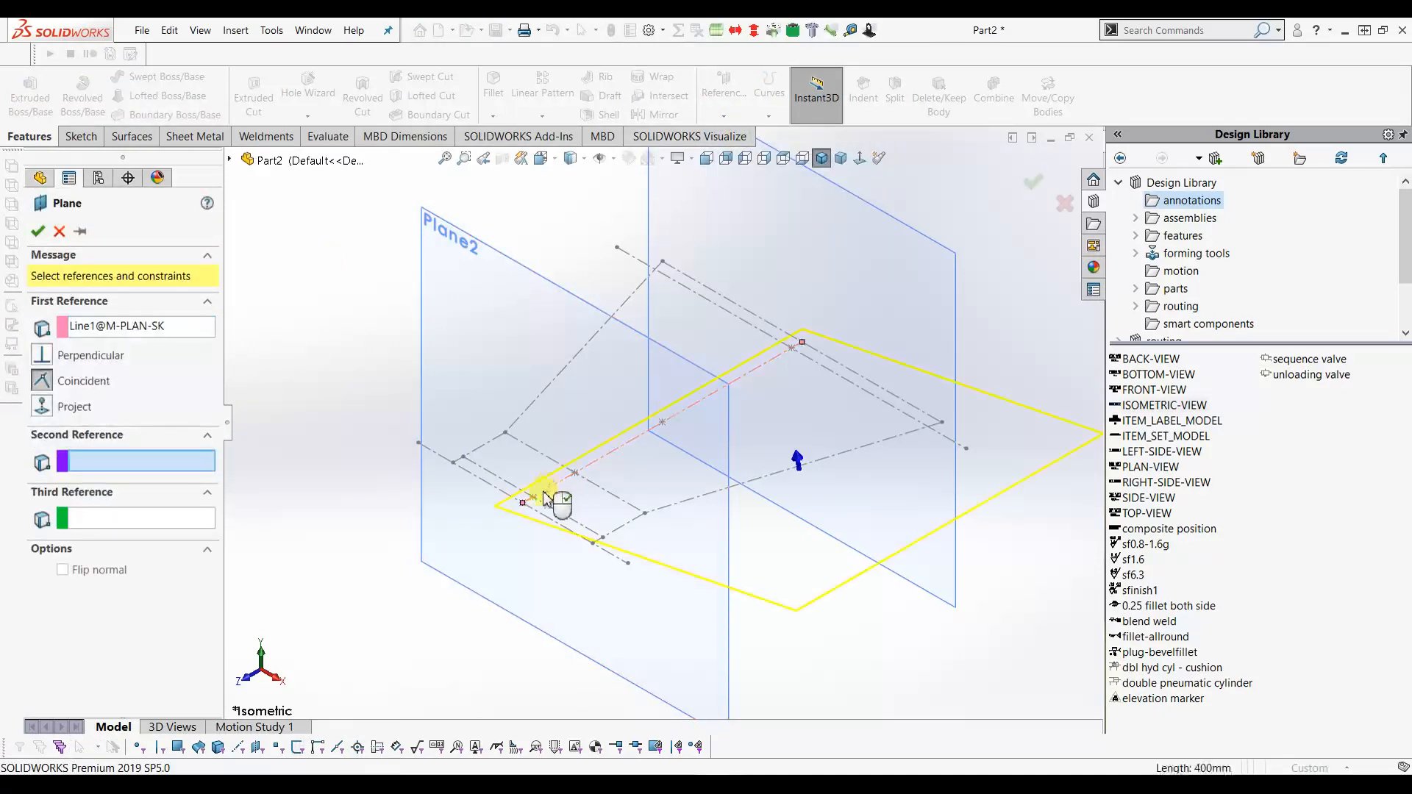
click(523, 504)
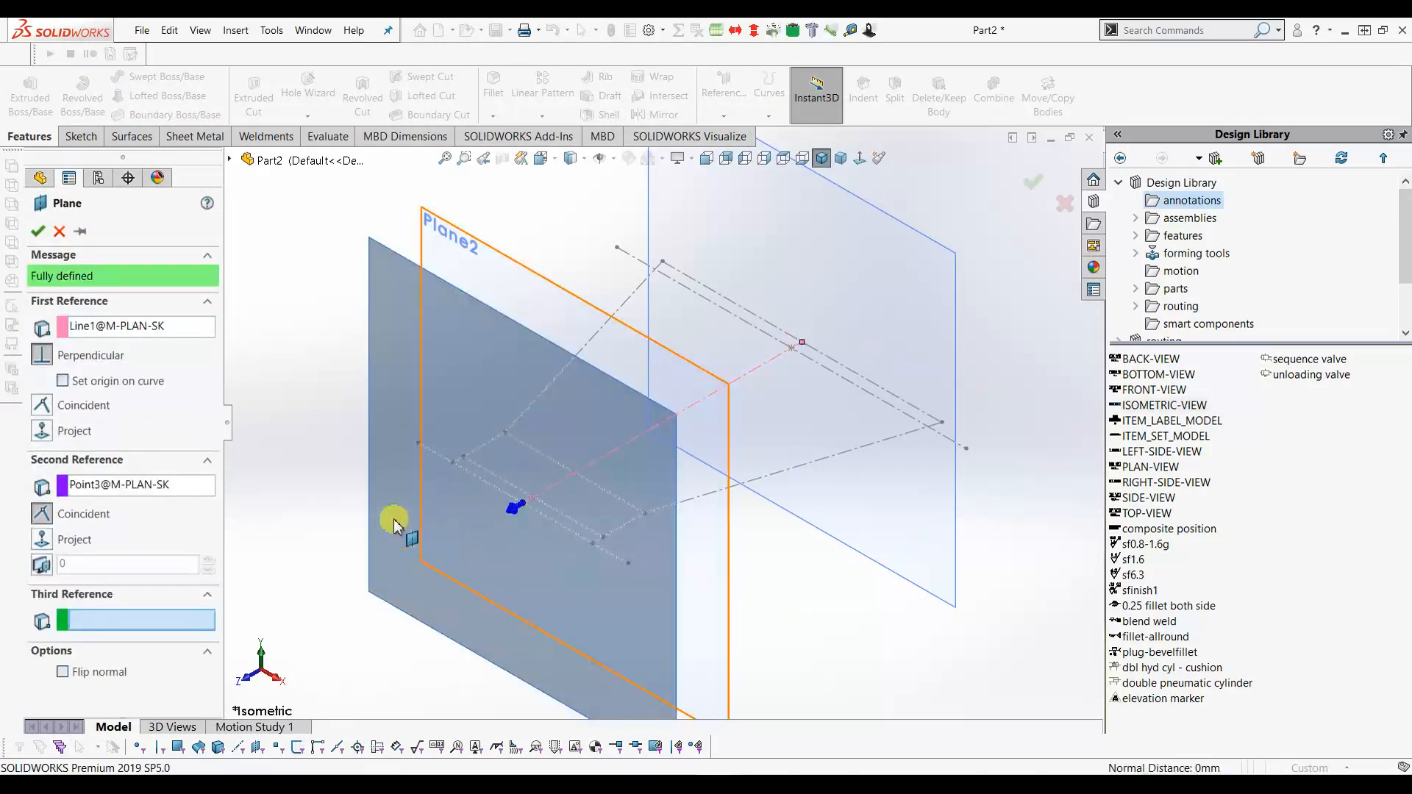
click(37, 232)
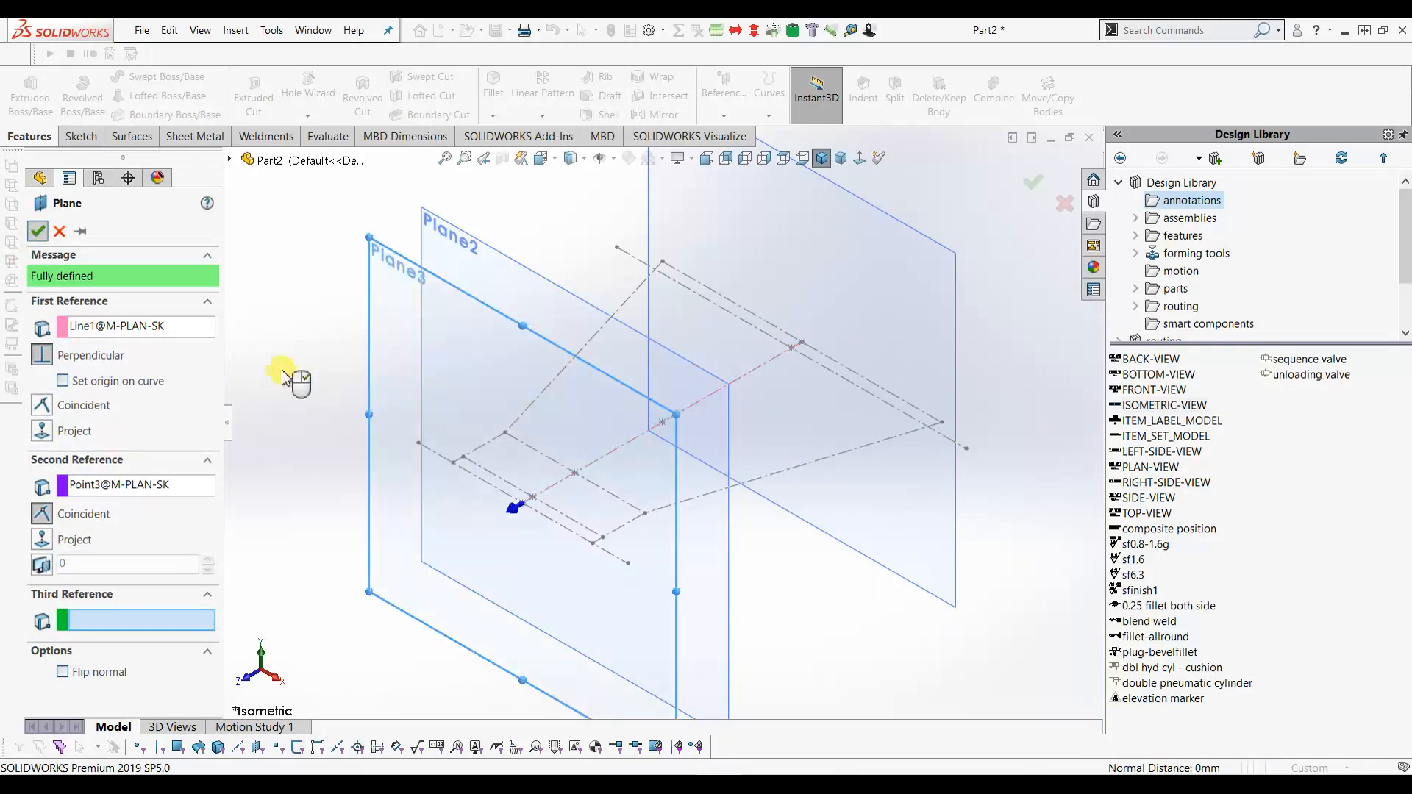
click(283, 372)
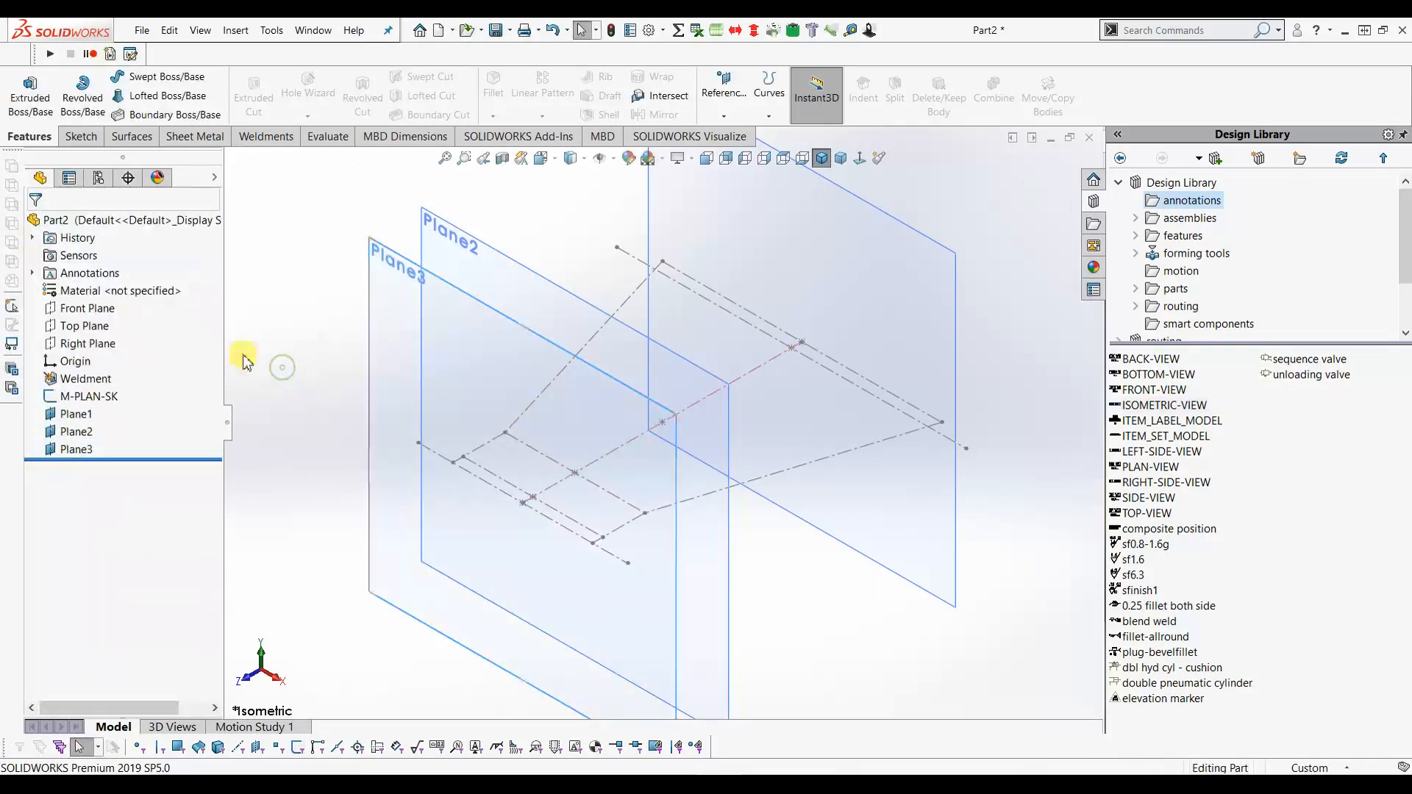
Rename the plane at the rectangular end M-REC-PLANE.
click(77, 416)
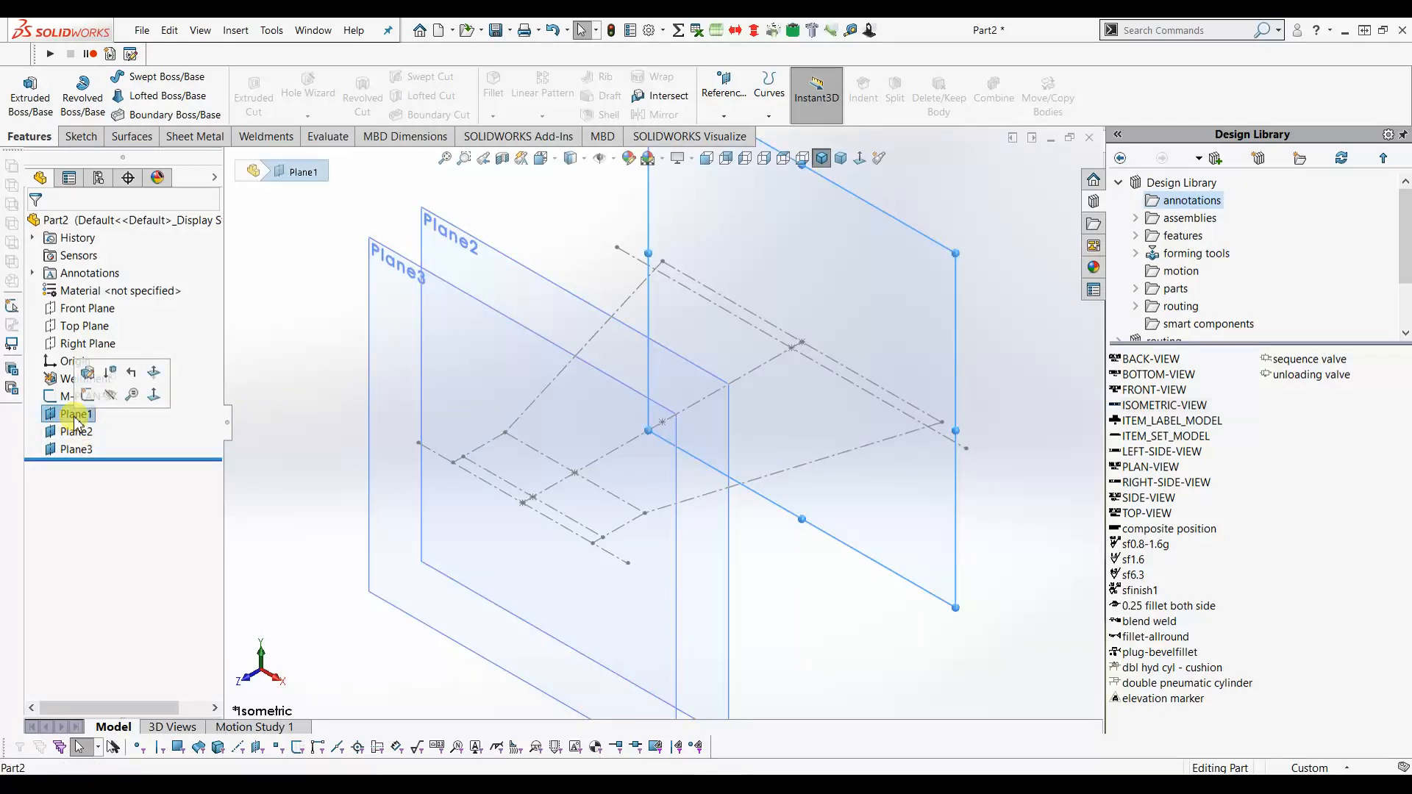
click(76, 416)
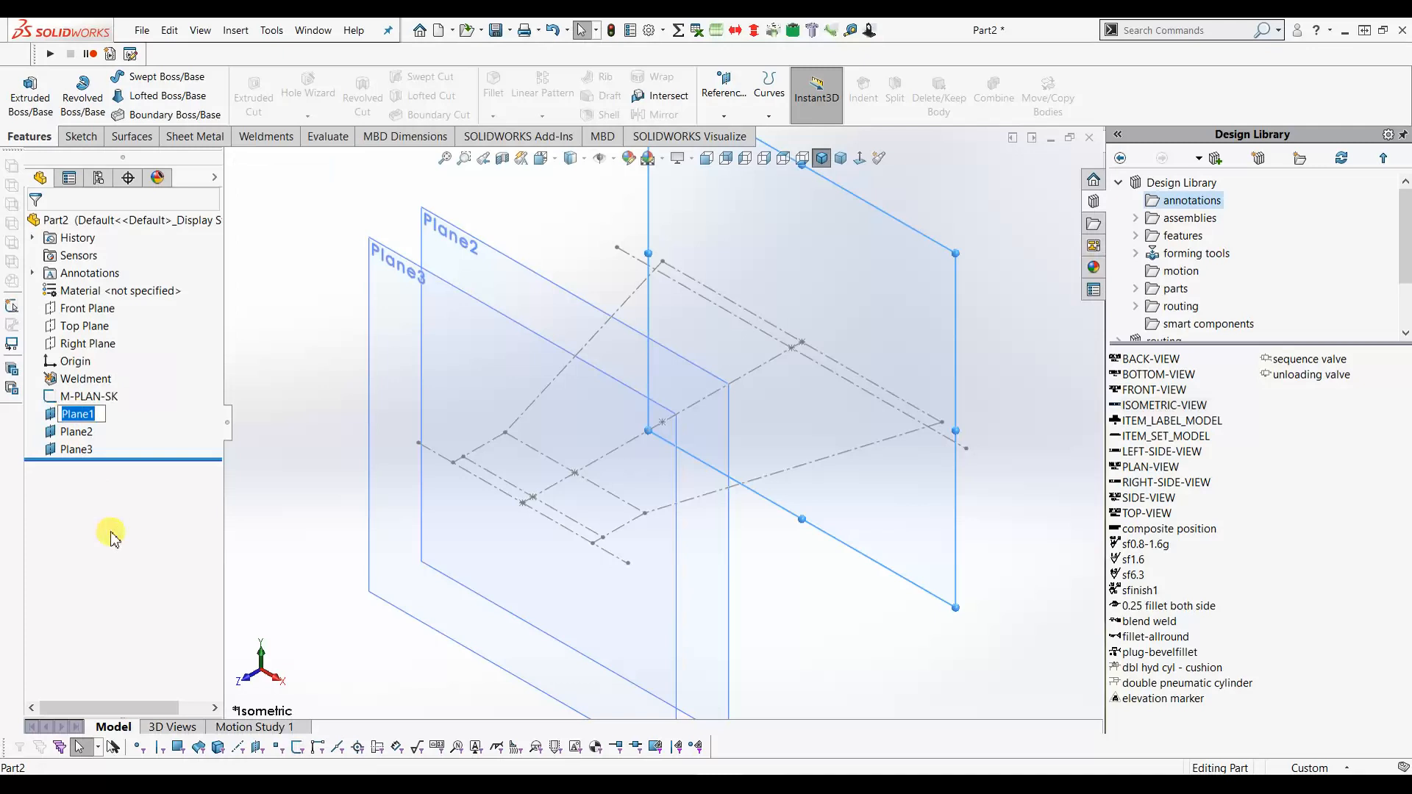
text(M-REC-PLANE)
key(Return)
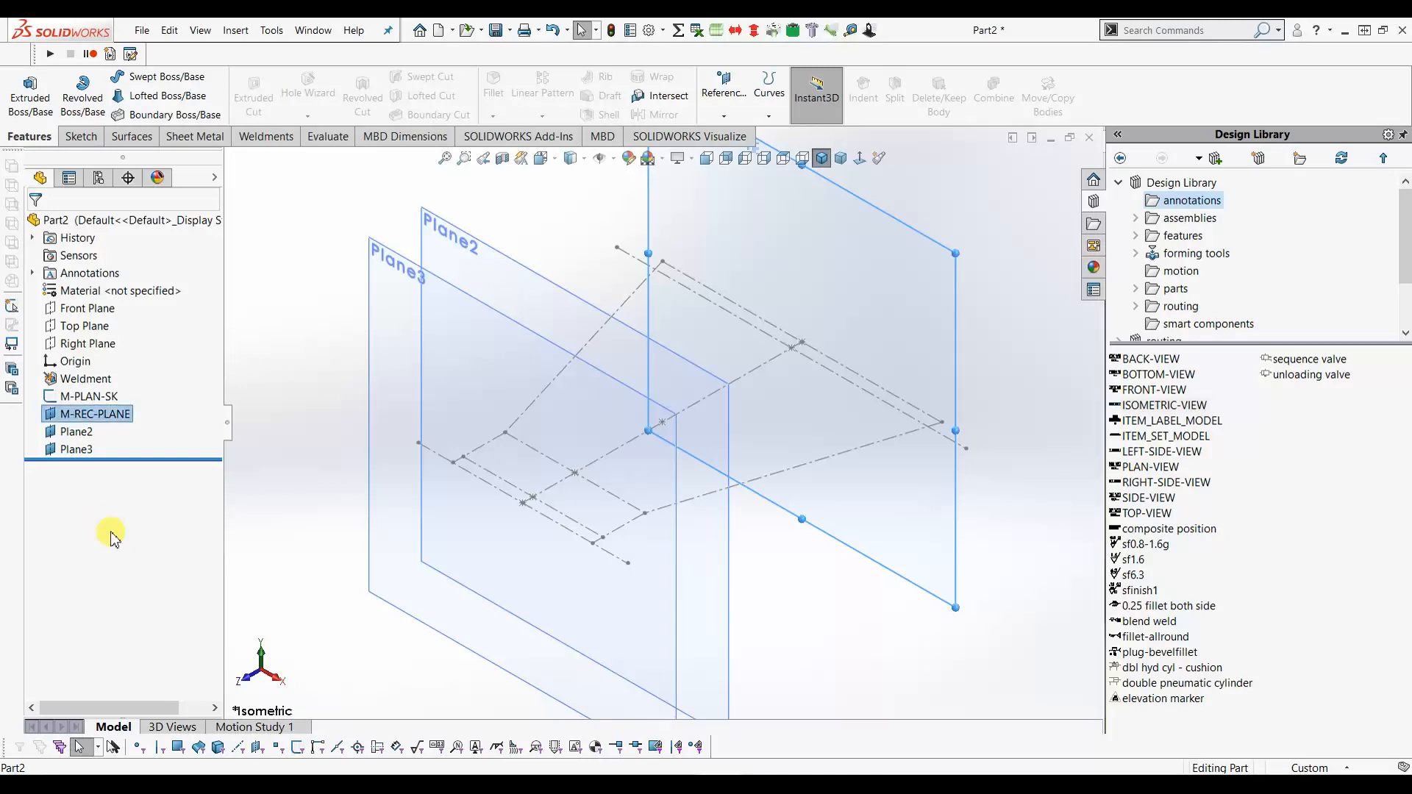
Rename the plane at the taper-to-pipe junction M-MID-PLANE.
click(77, 432)
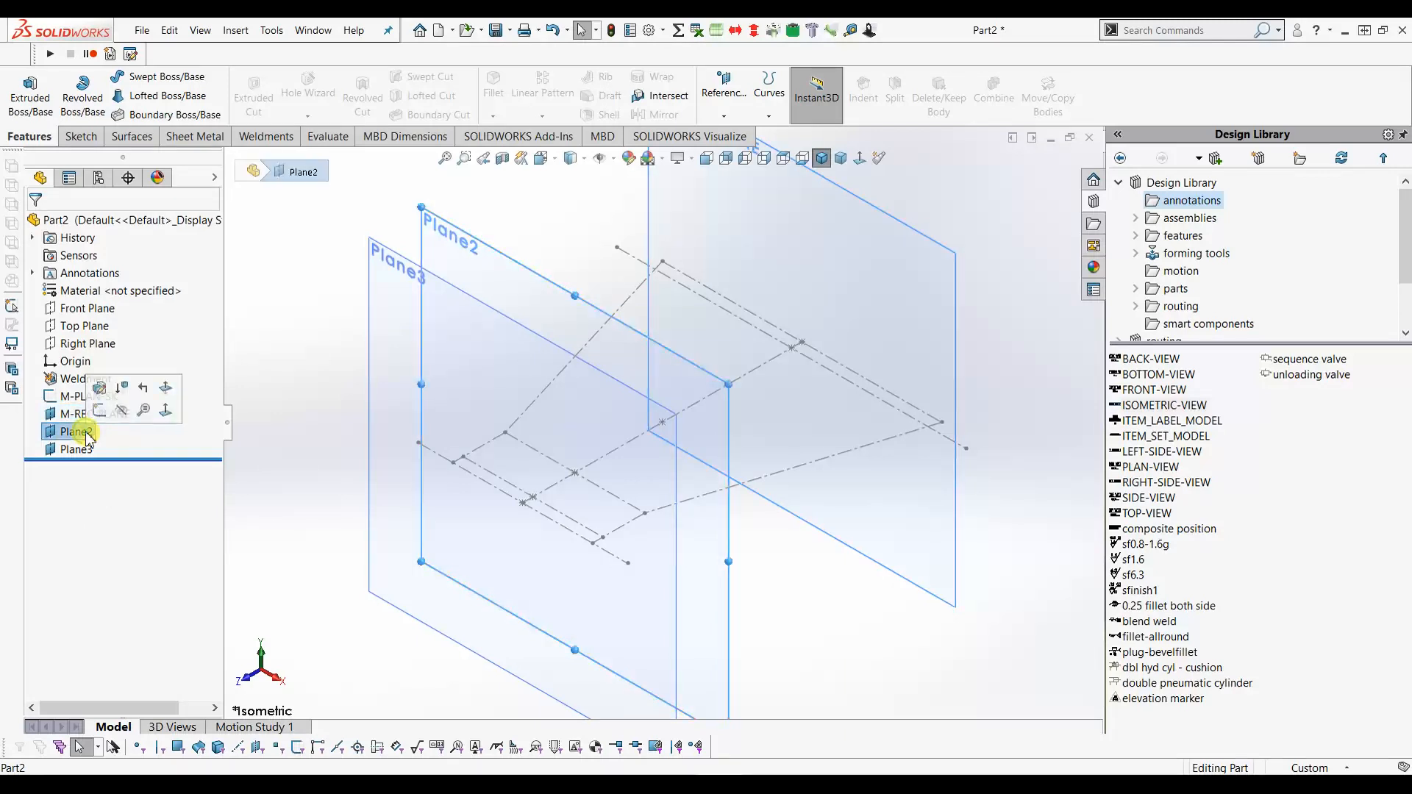
click(81, 433)
text(M-M)
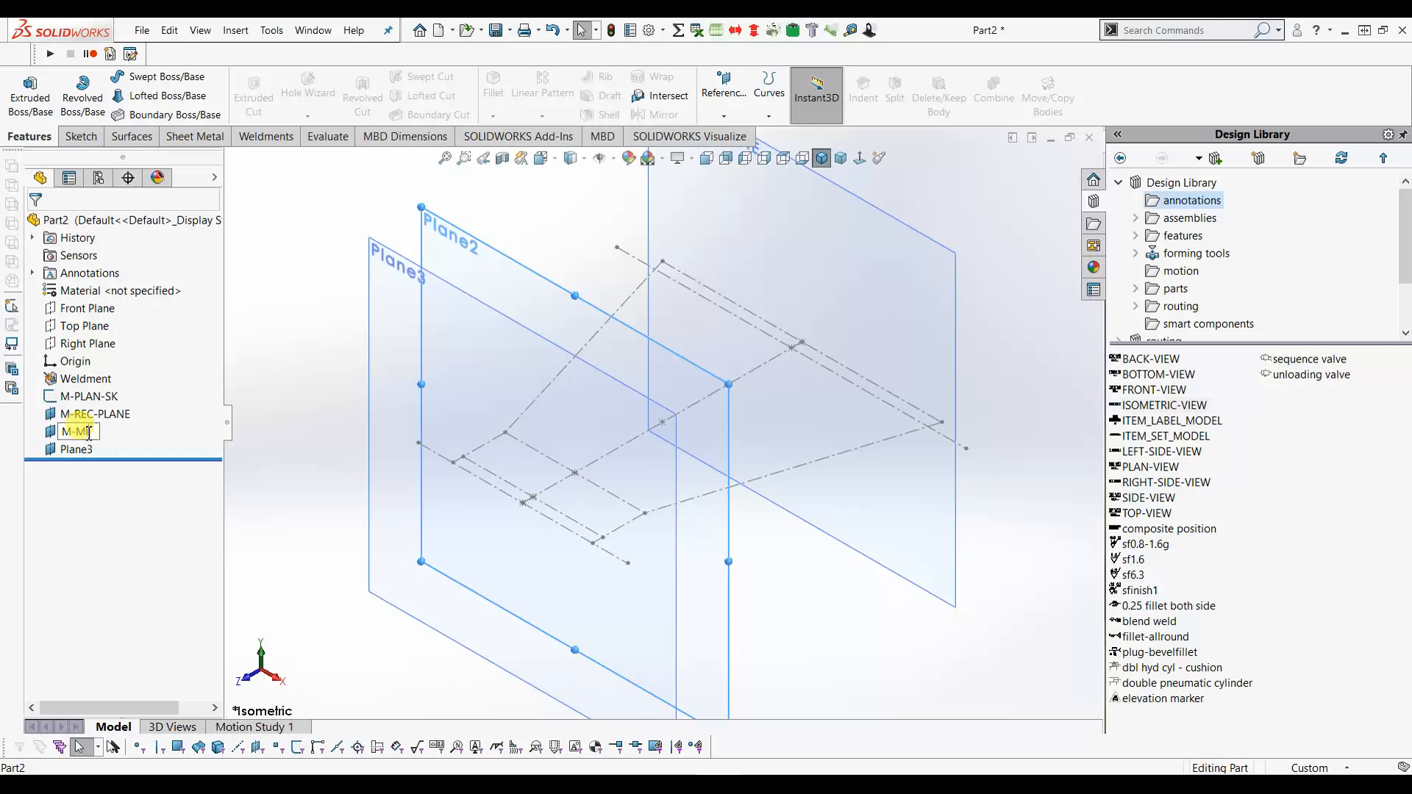
text(ID-PLANE)
key(Return)
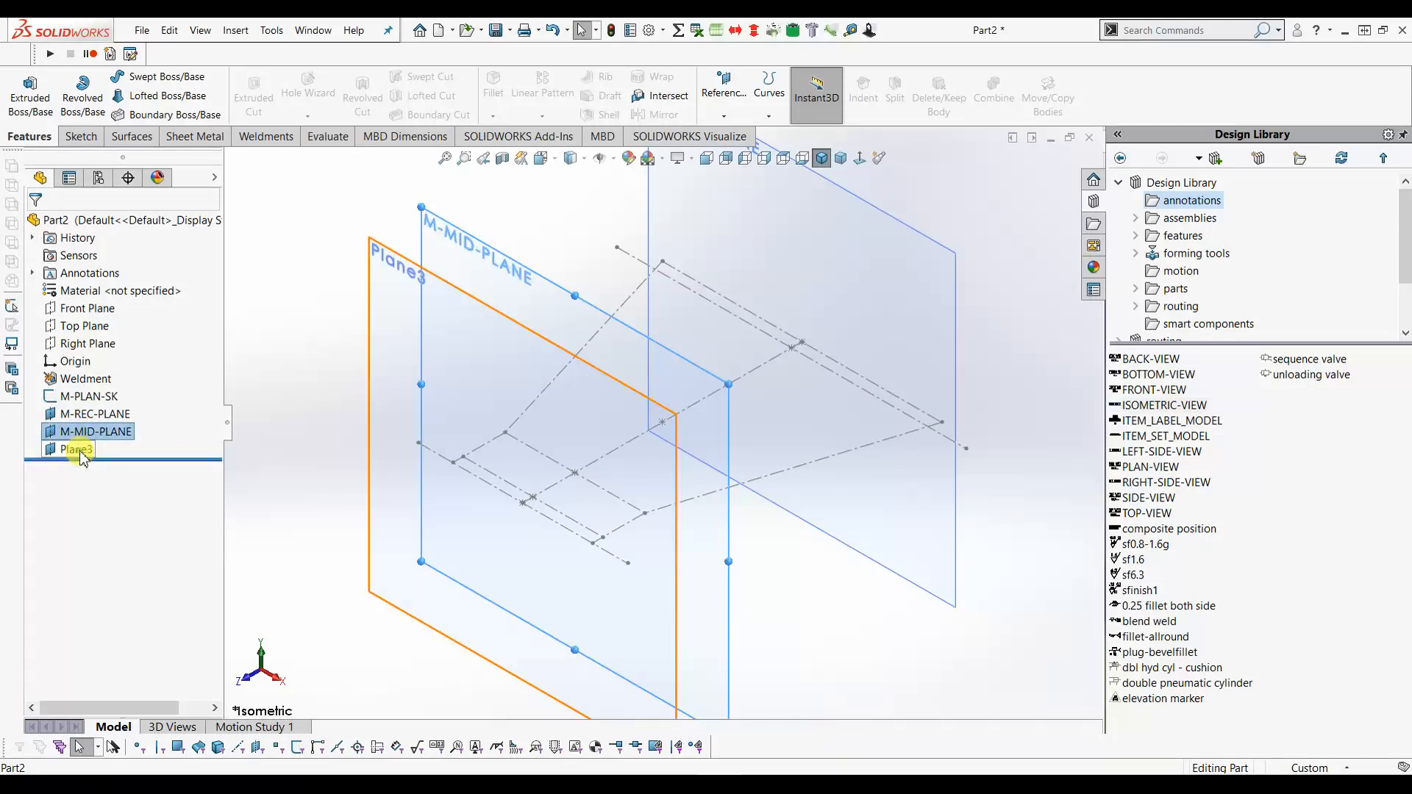
Rename the plane at the pipe end M-PIPE-PLANE.
click(81, 452)
click(80, 451)
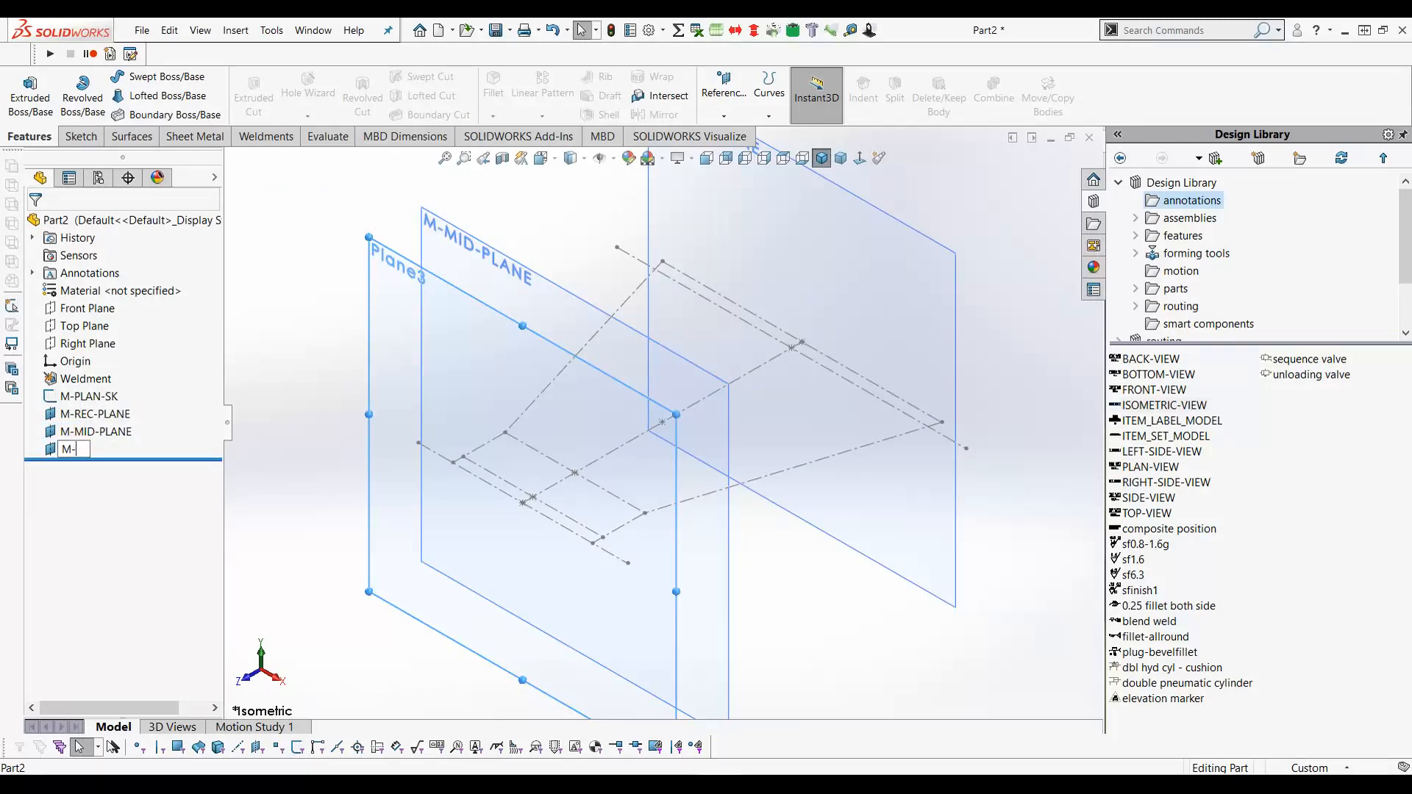
text(M-PL)
text(PE-PLANE)
key(Return)
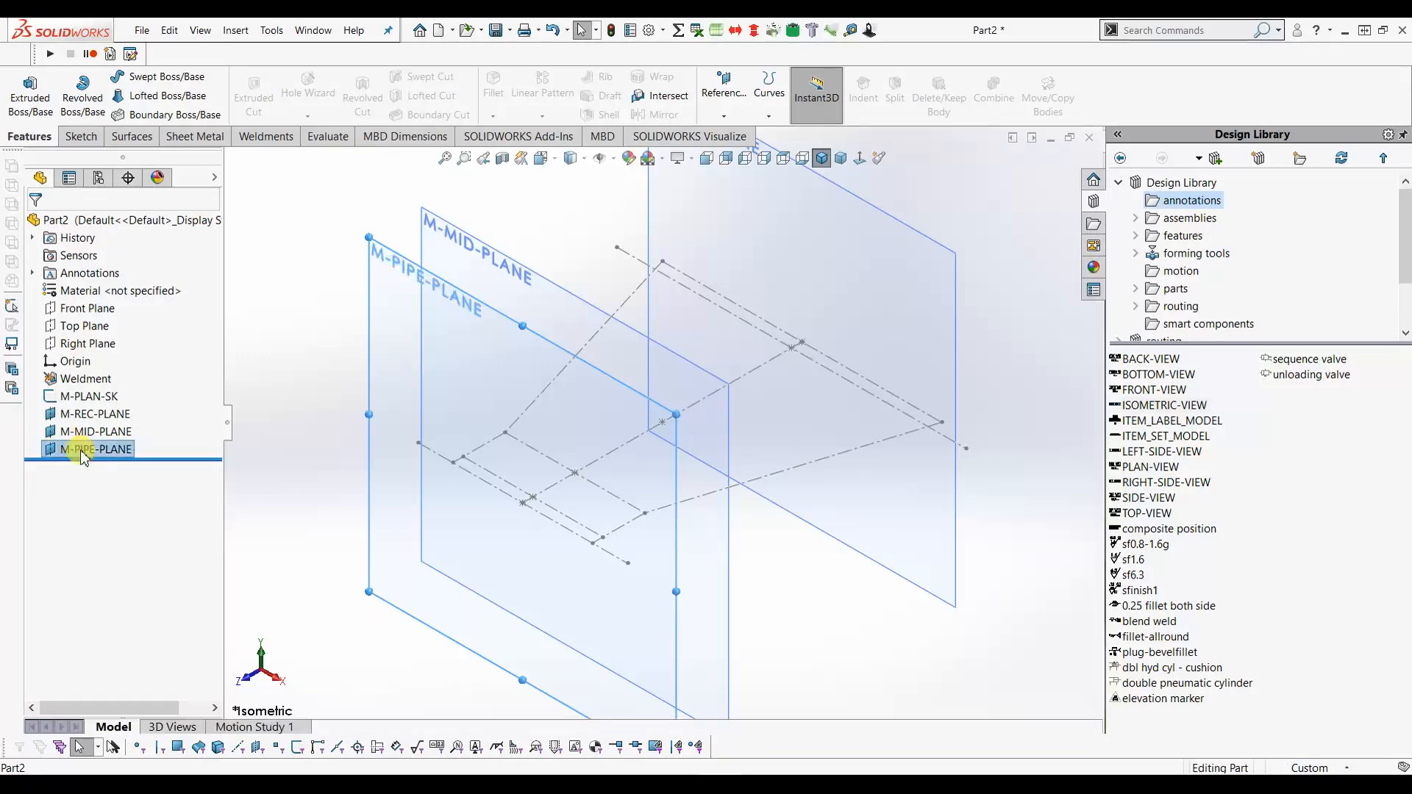
Hide M-REC-PLANE, M-MID-PLANE and M-PIPE-PLANE using the display pane.
click(214, 177)
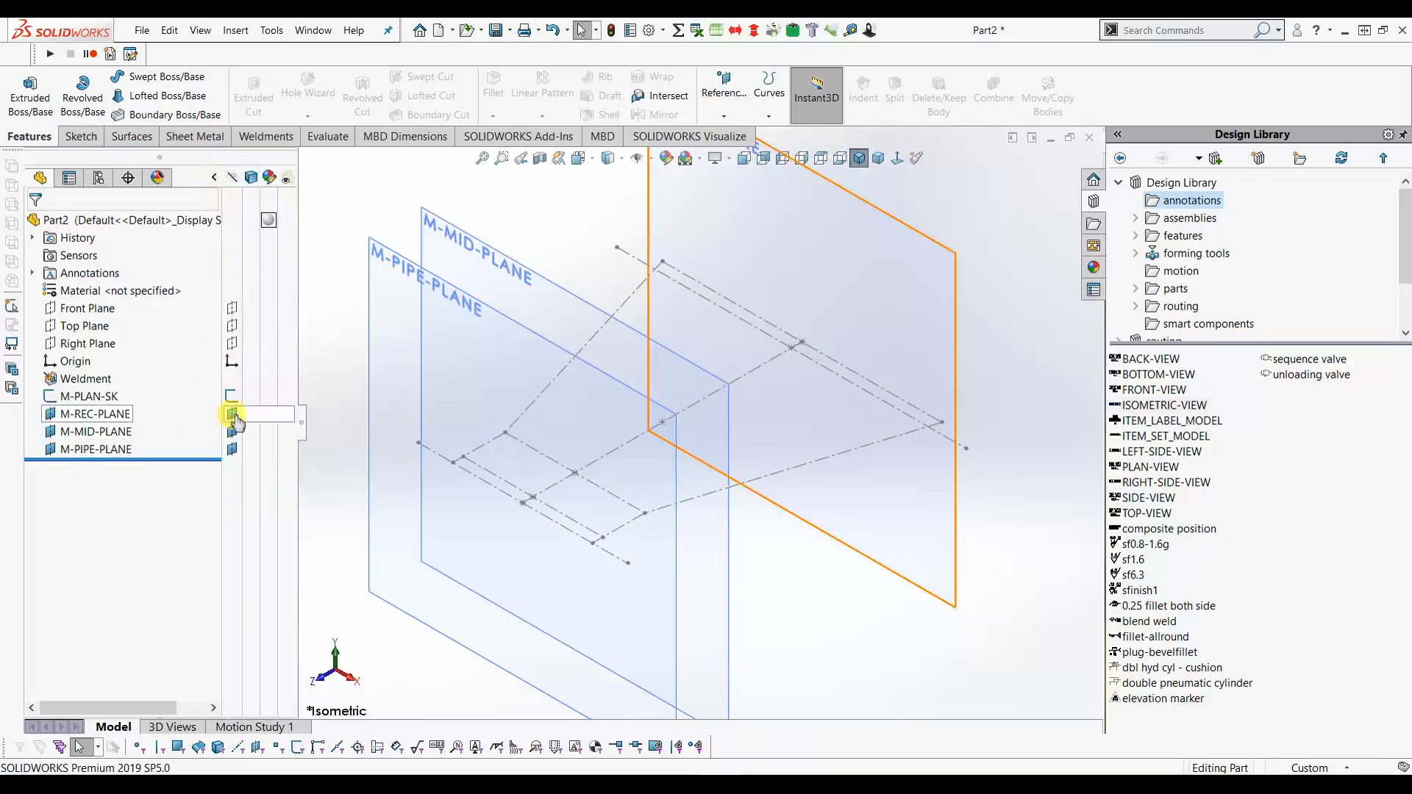
click(233, 415)
click(233, 432)
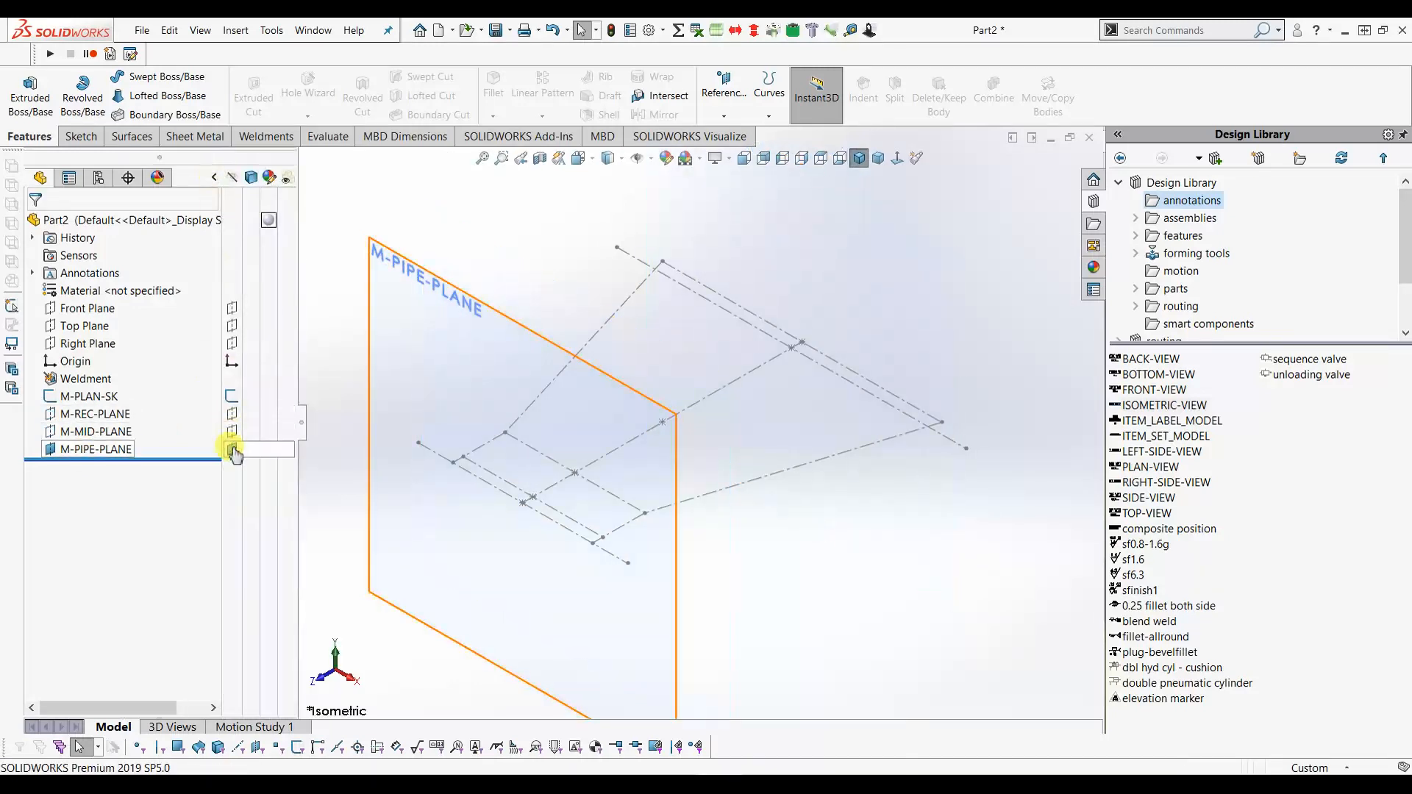
click(232, 450)
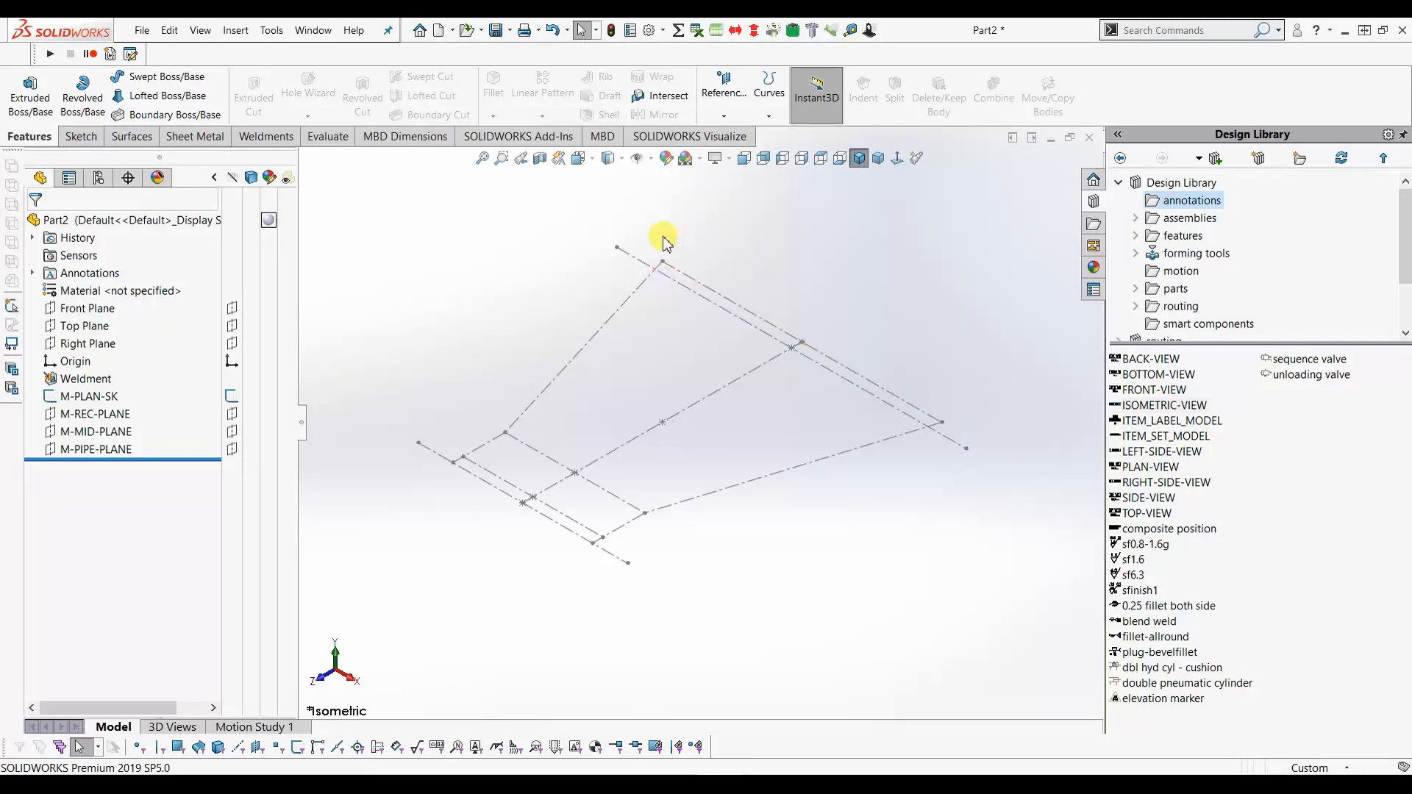
Start a sketch on M-REC-PLANE and draw a corner rectangle about 358 x 183 mm around the origin, with corner-to-corner construction lines.
click(100, 417)
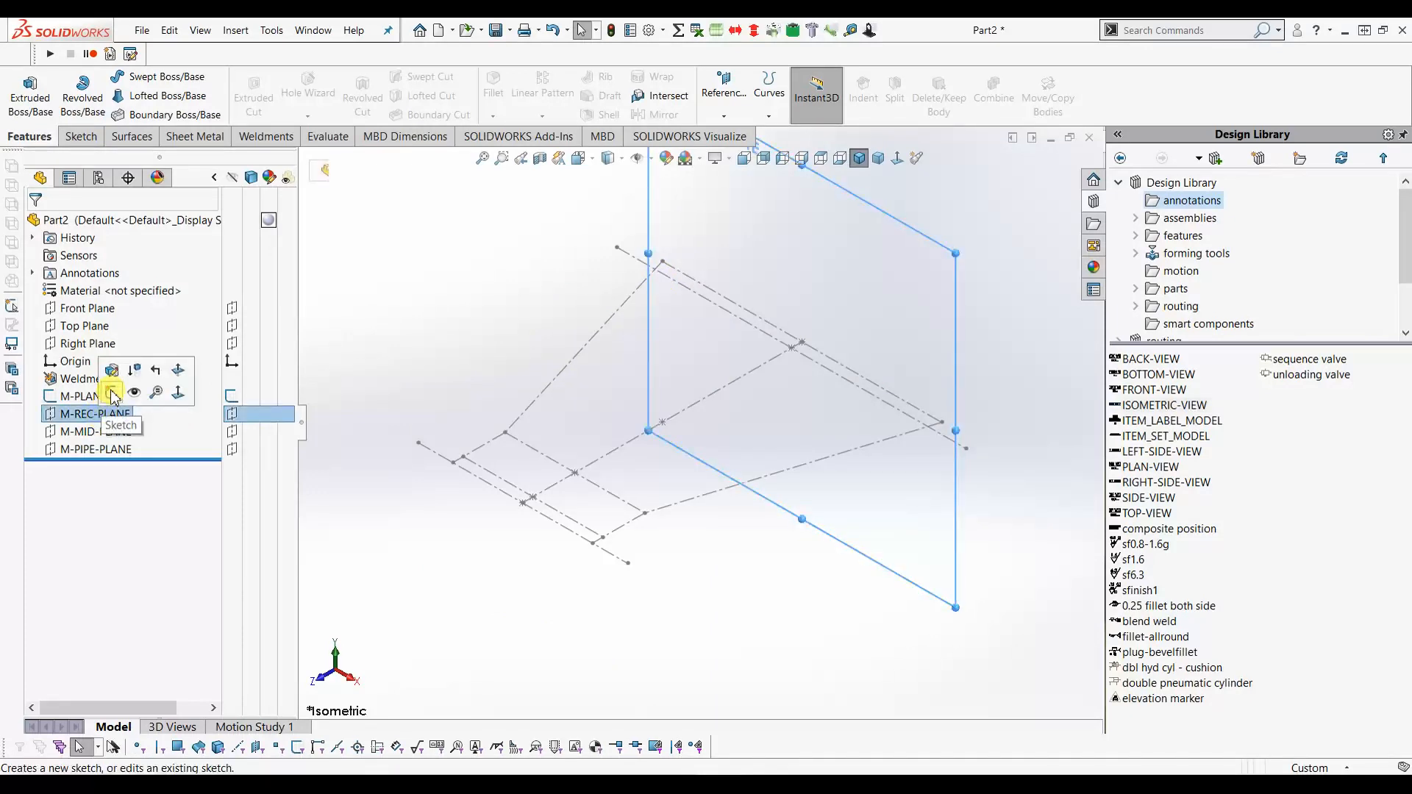
click(111, 396)
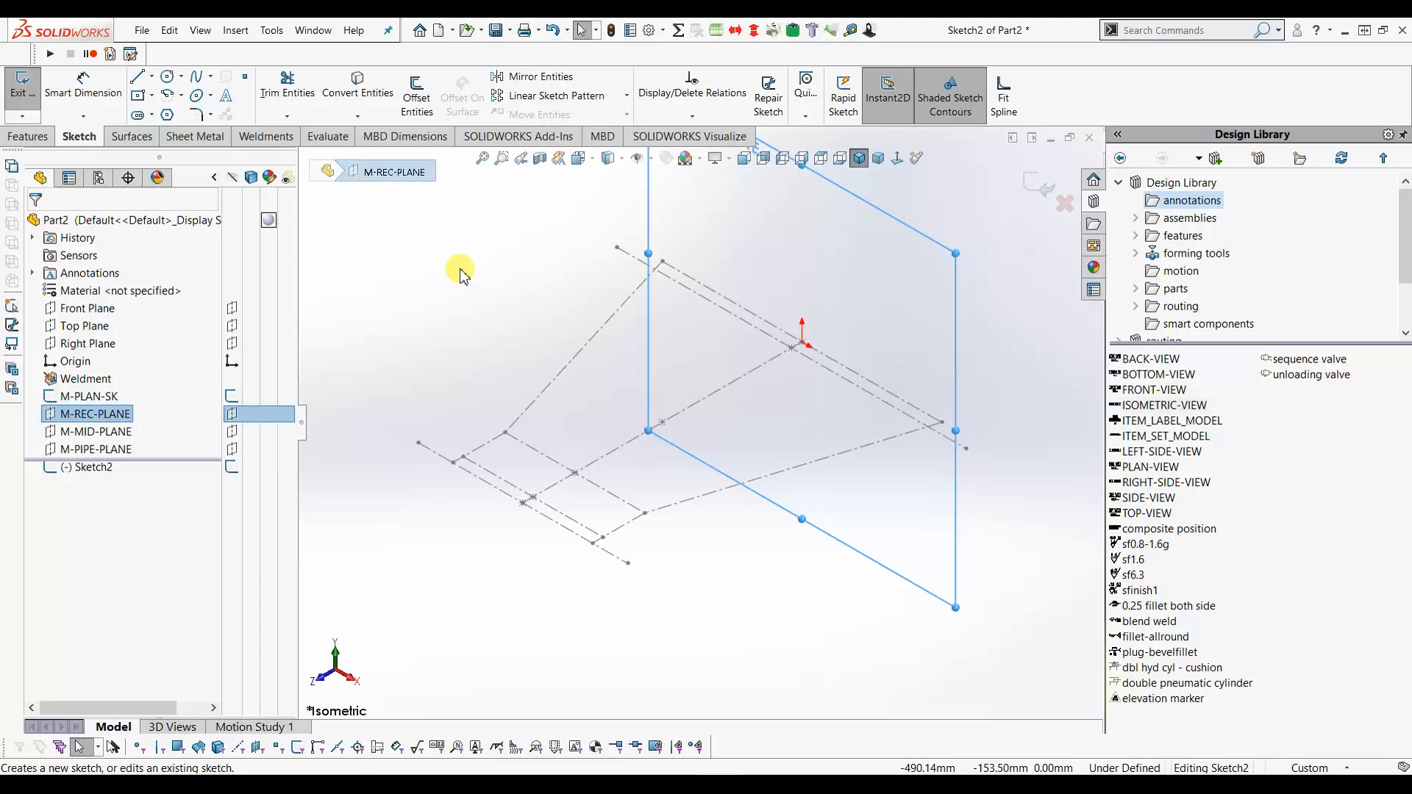
click(153, 96)
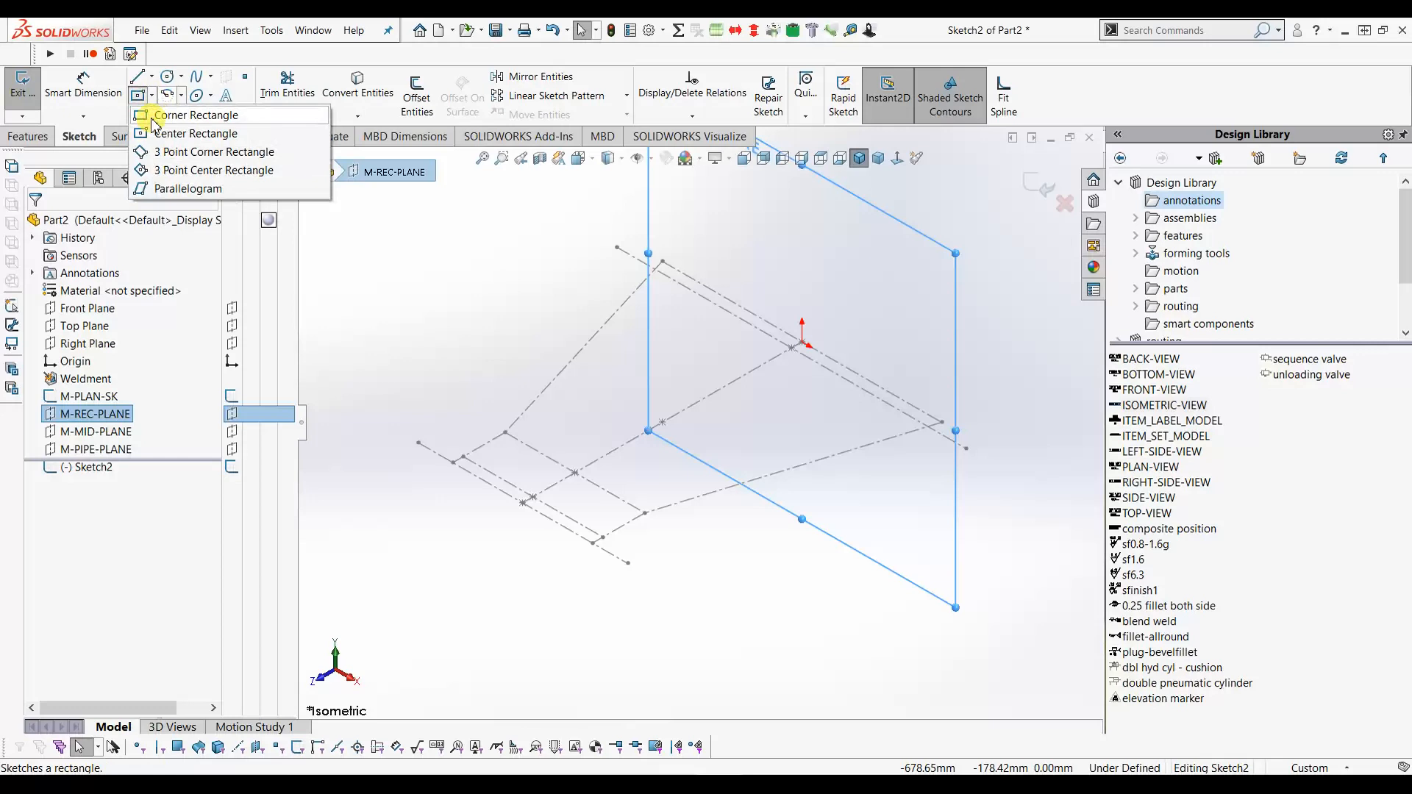
click(156, 116)
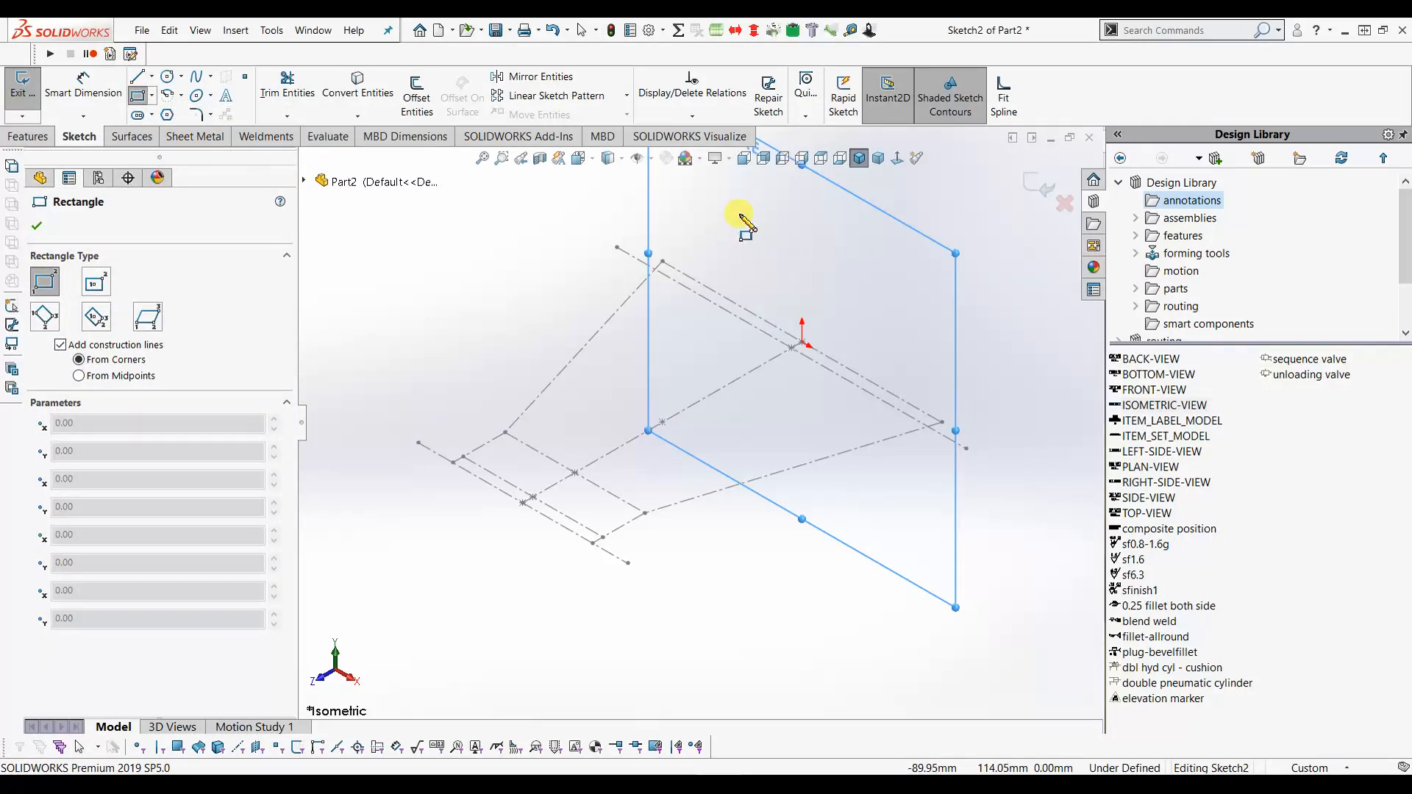
click(740, 215)
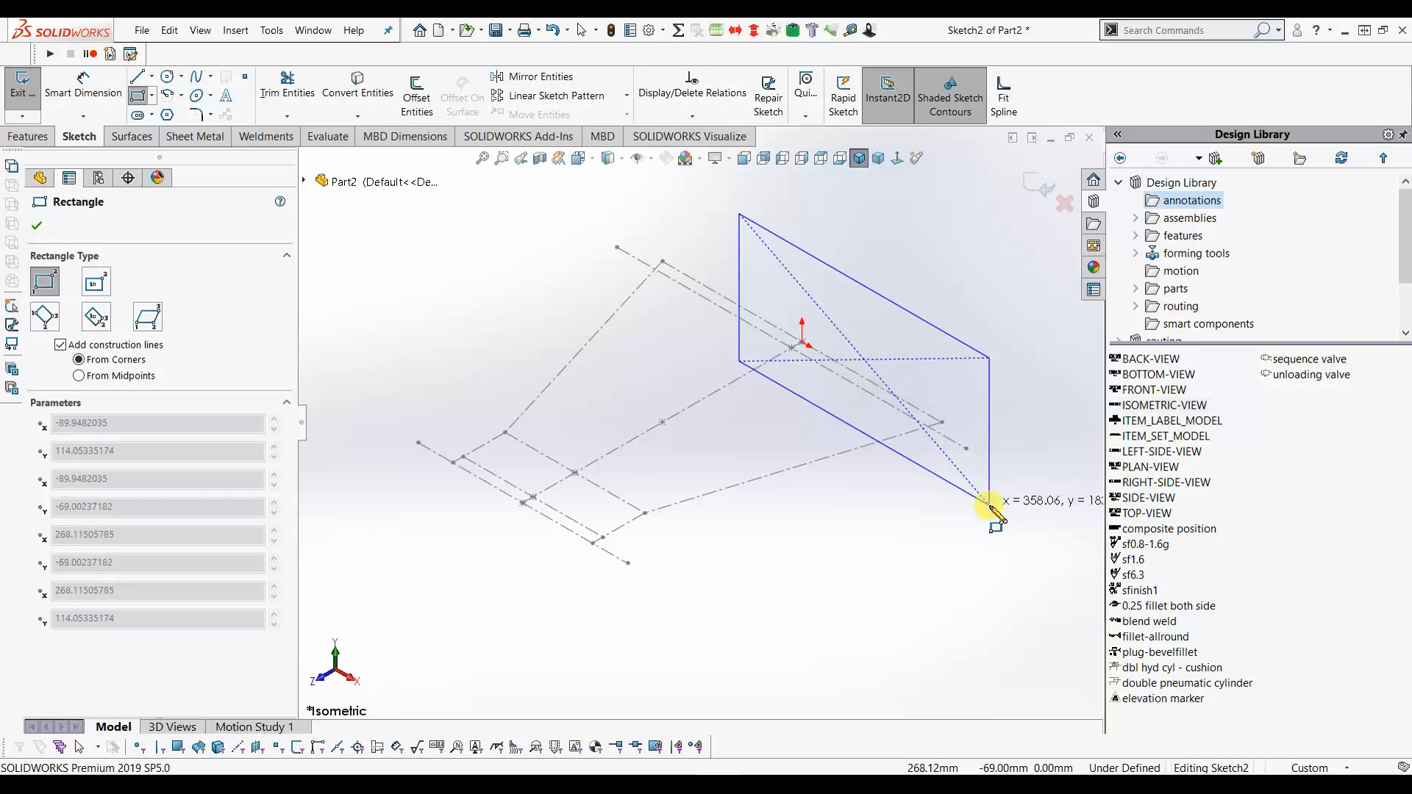
click(990, 505)
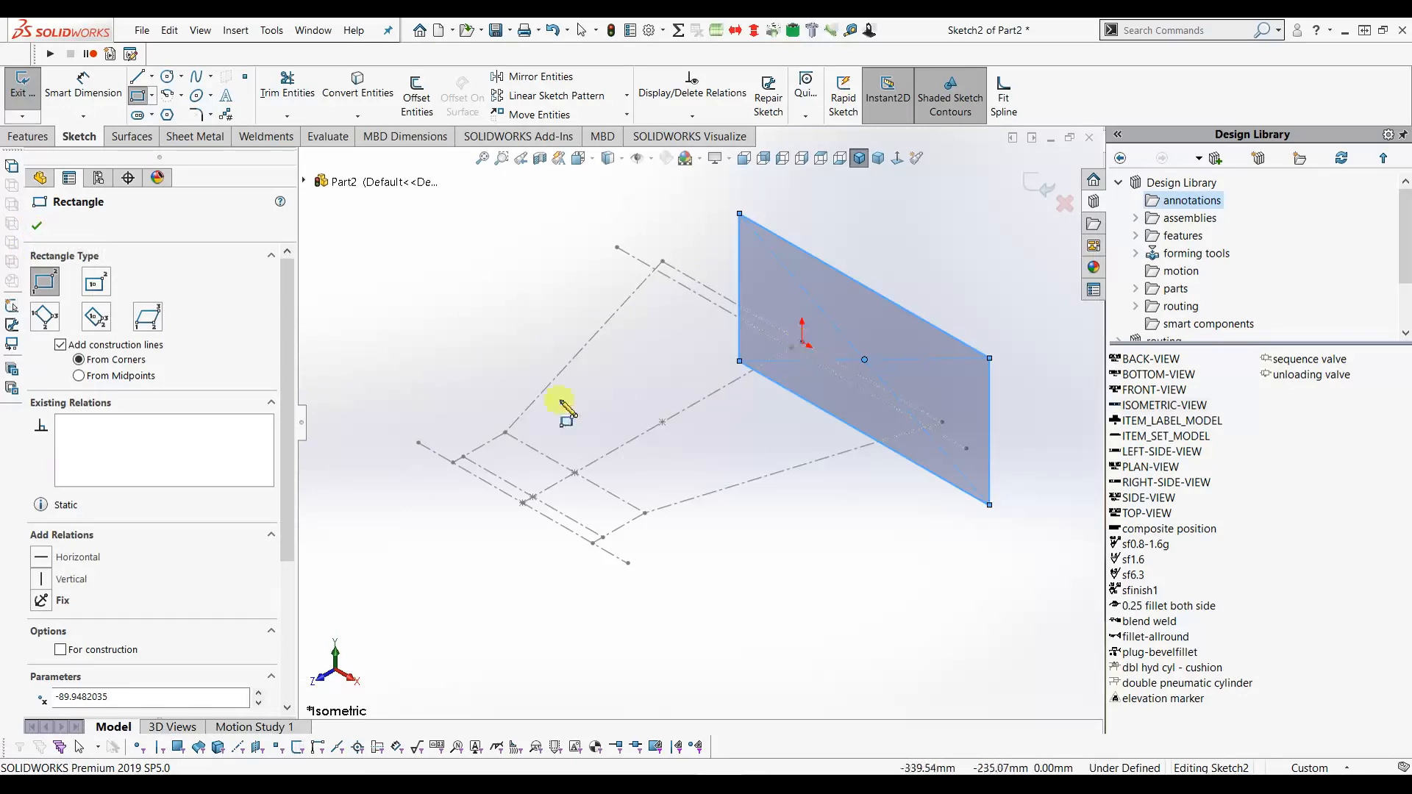
Convert the rectangle to construction geometry and centre it by making a diagonal's midpoint coincident with the M-PLAN-SK point at the origin.
click(71, 650)
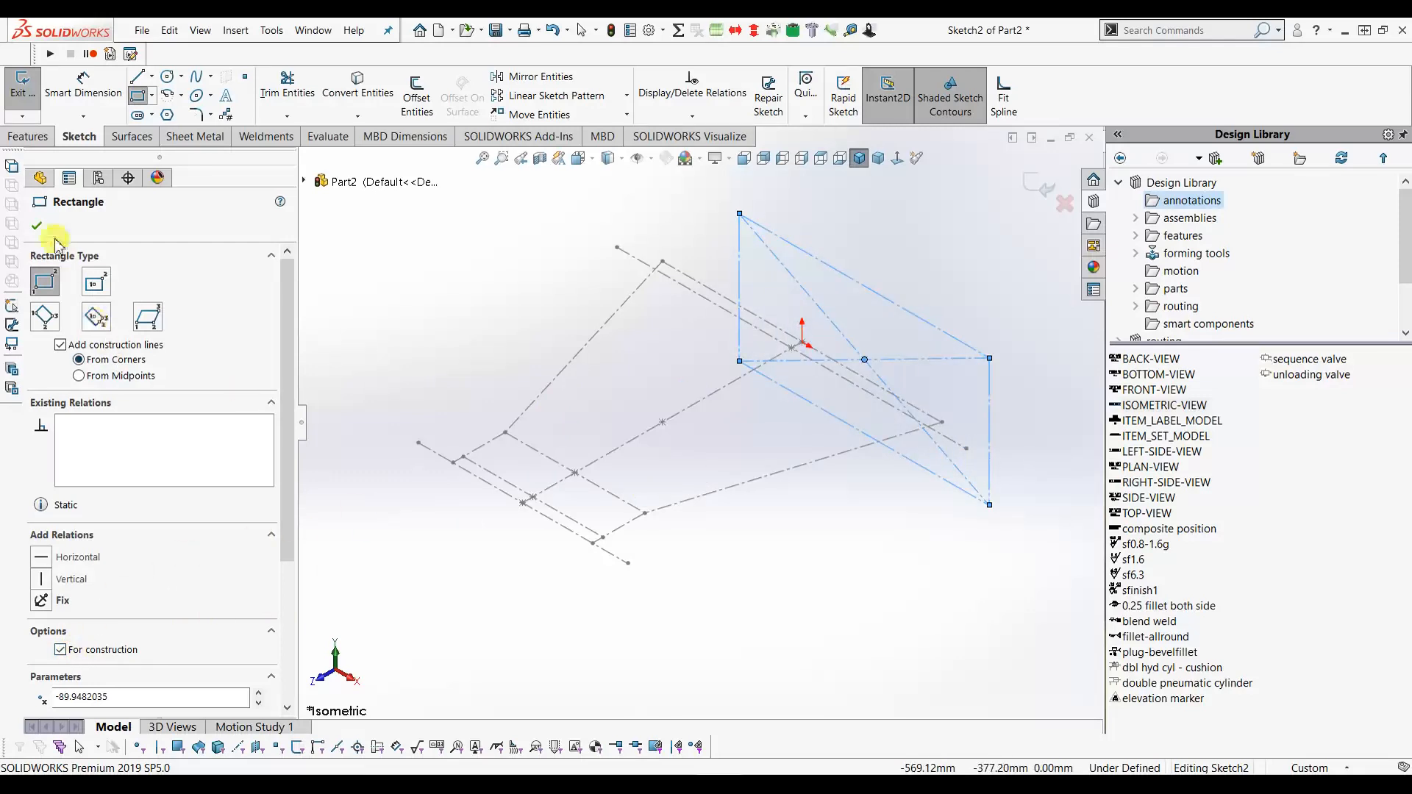
click(36, 225)
click(881, 335)
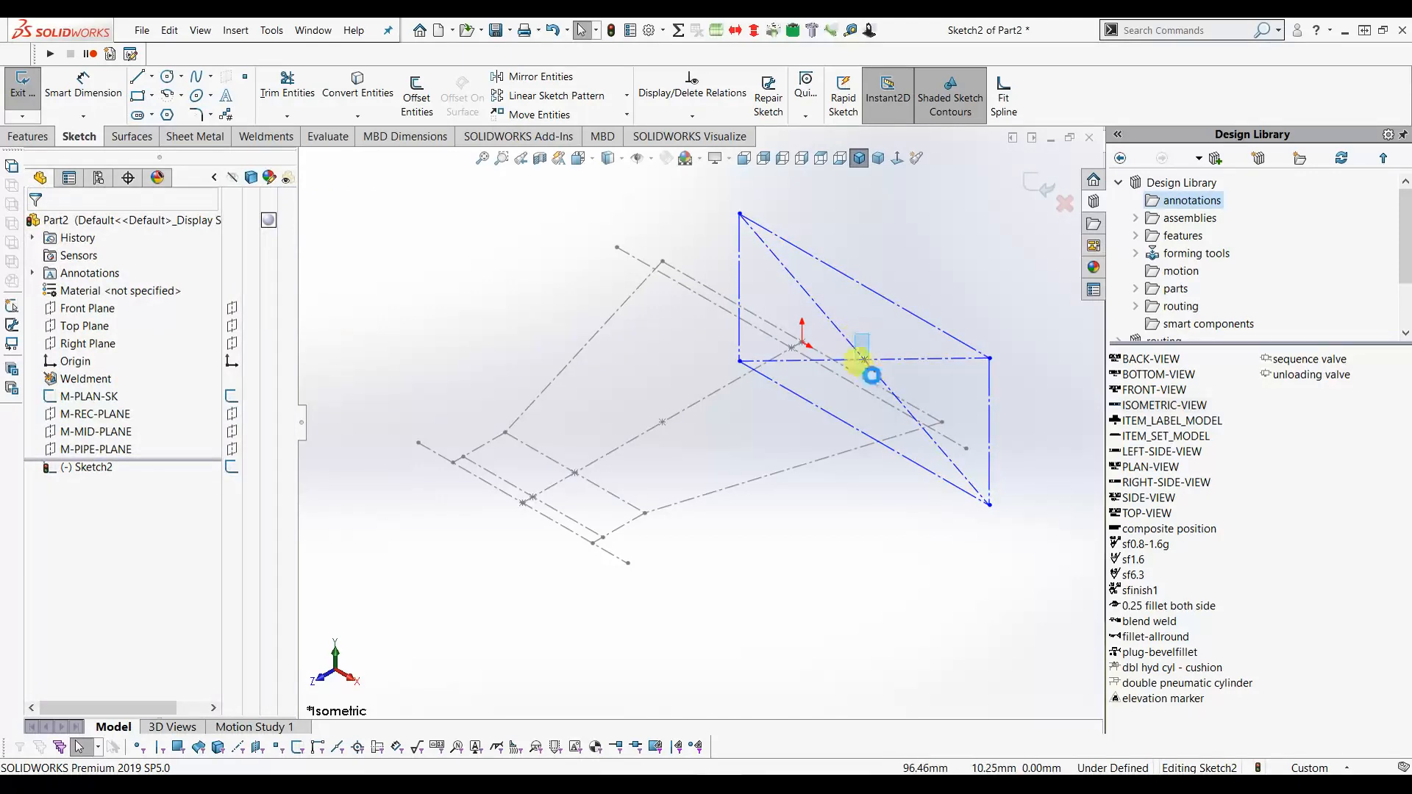
click(866, 361)
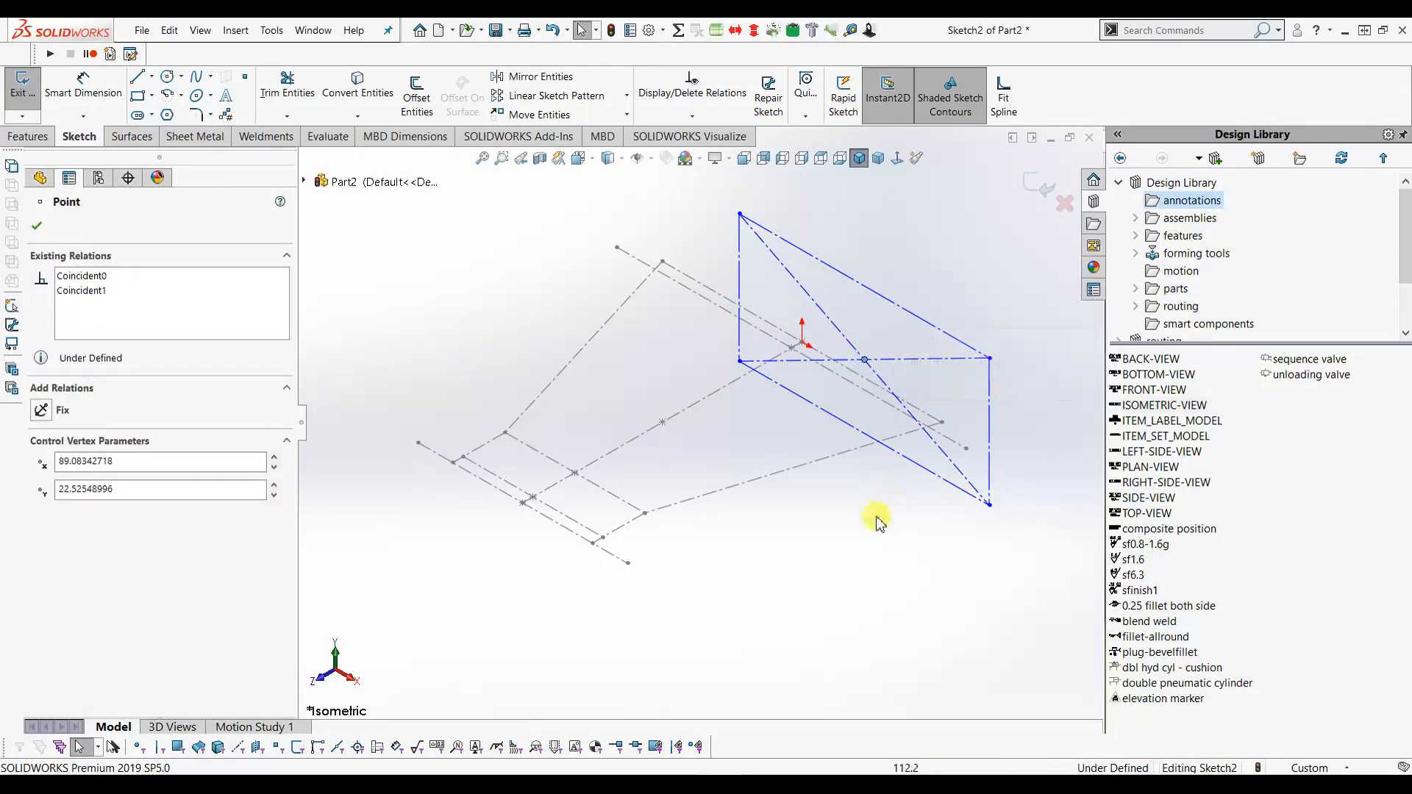
click(823, 618)
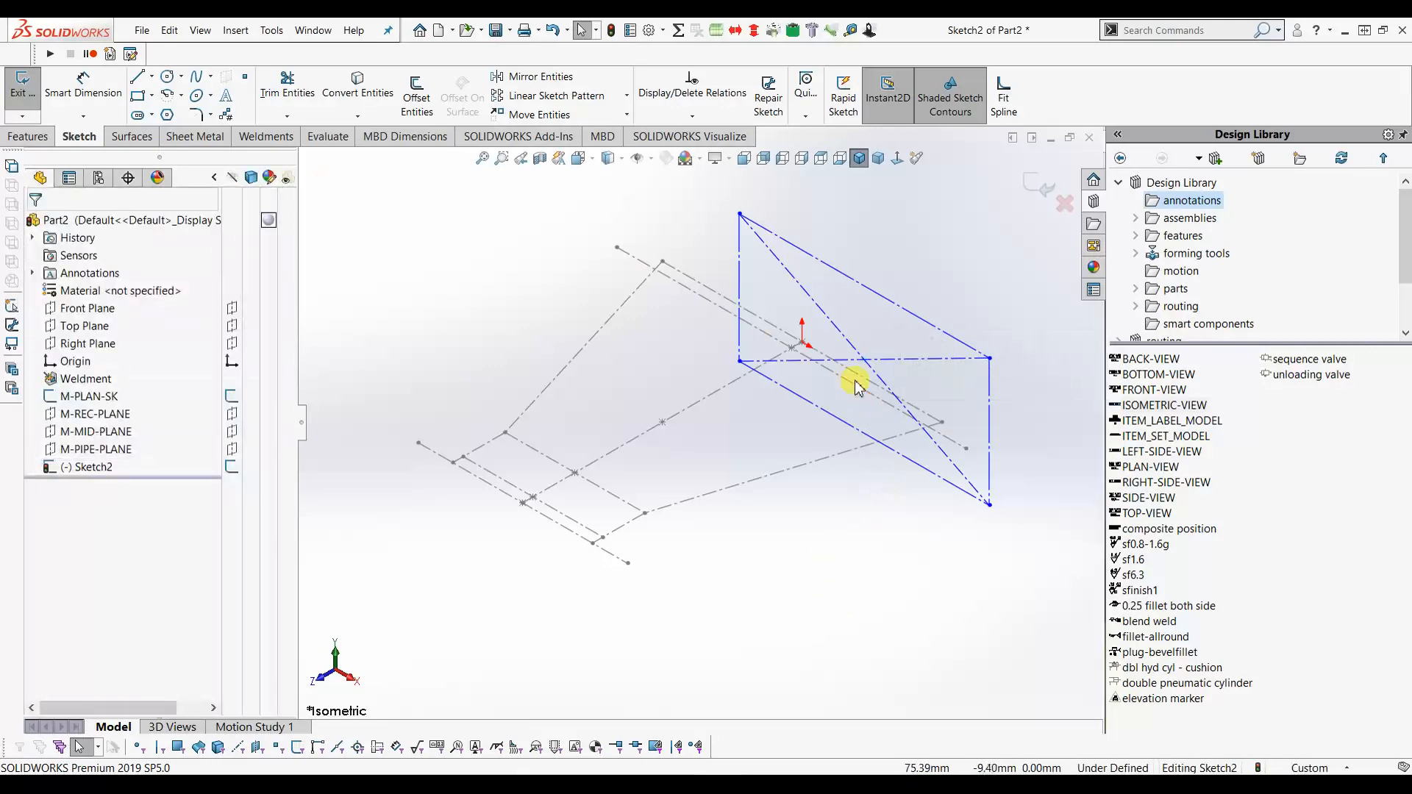
scroll(856, 383, down, 3)
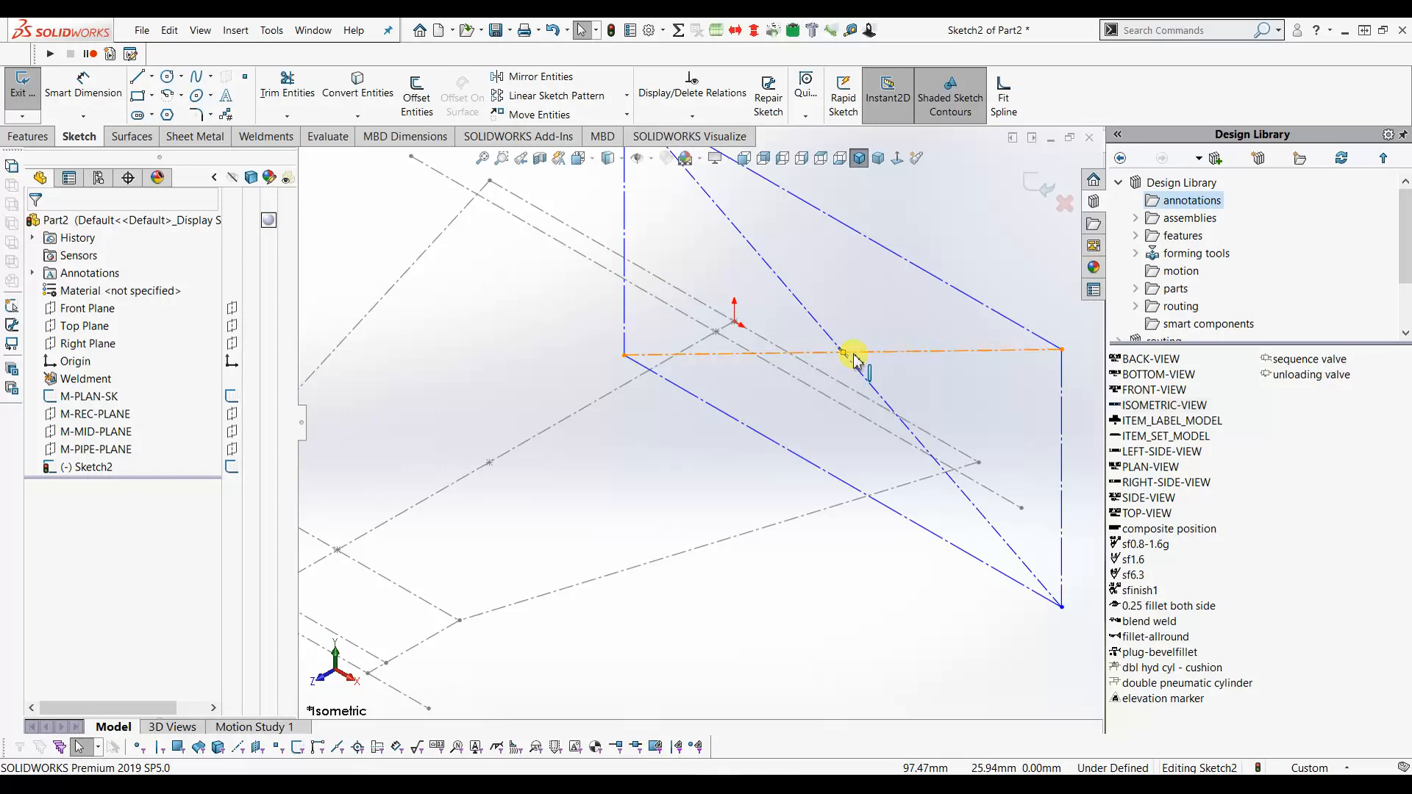
click(854, 356)
right_click(852, 355)
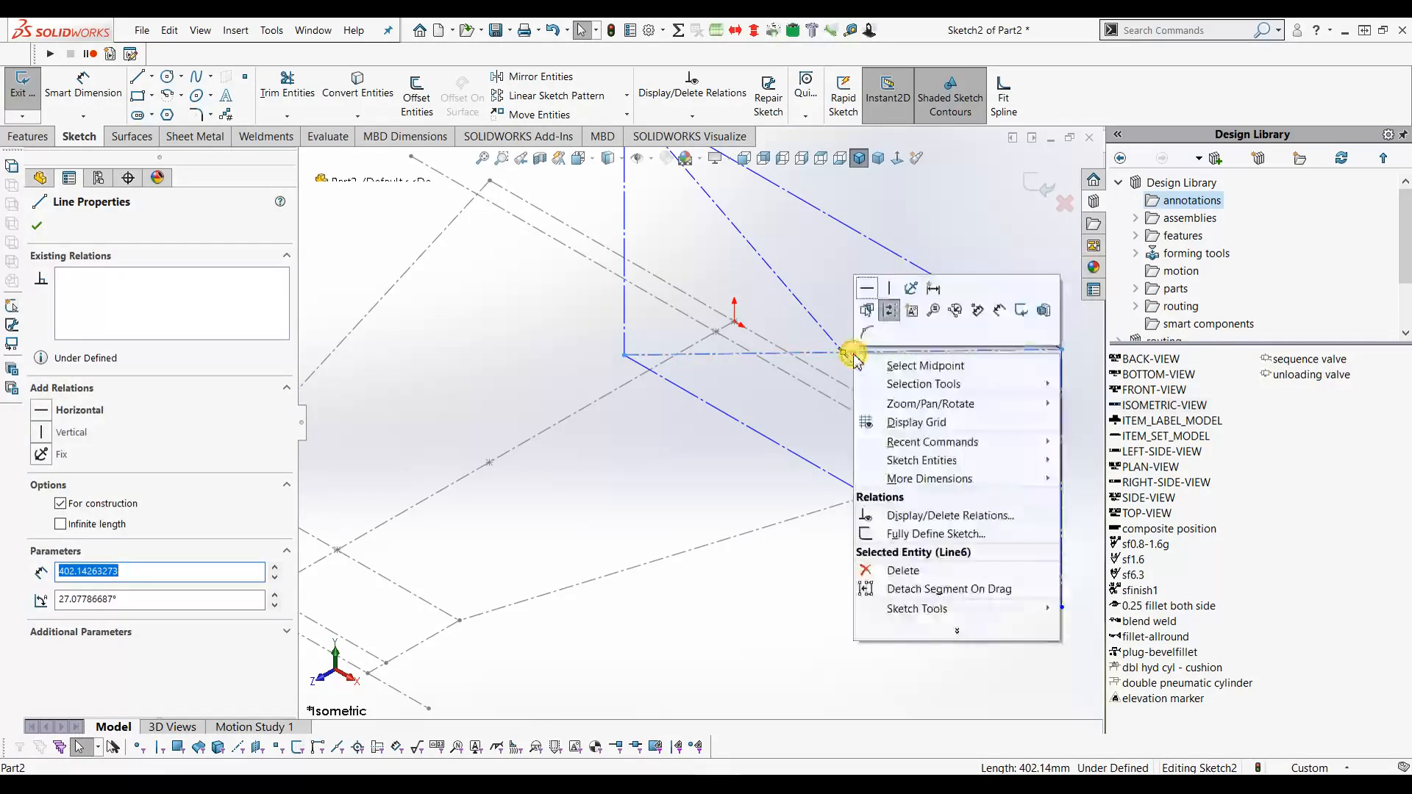
click(902, 366)
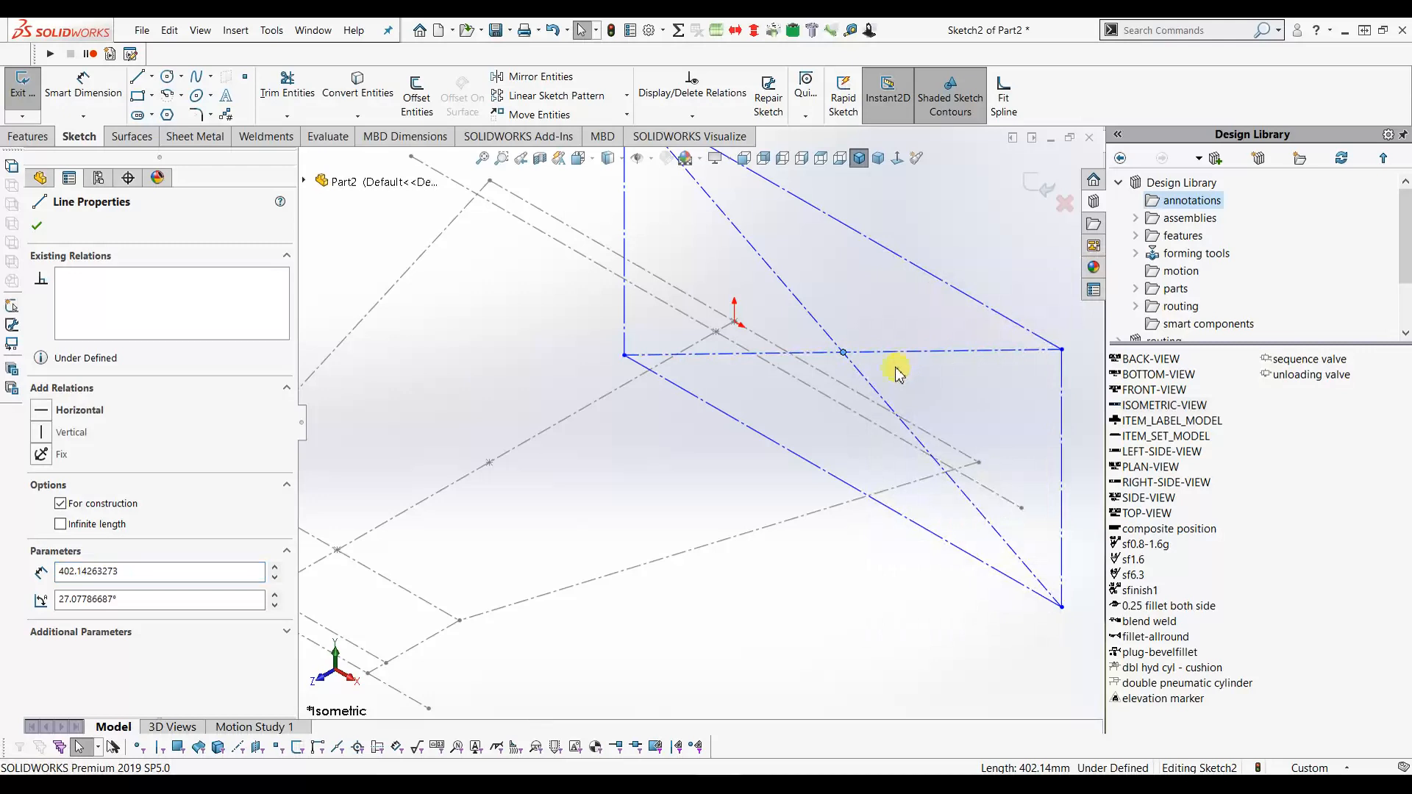
ctrl+click(735, 324)
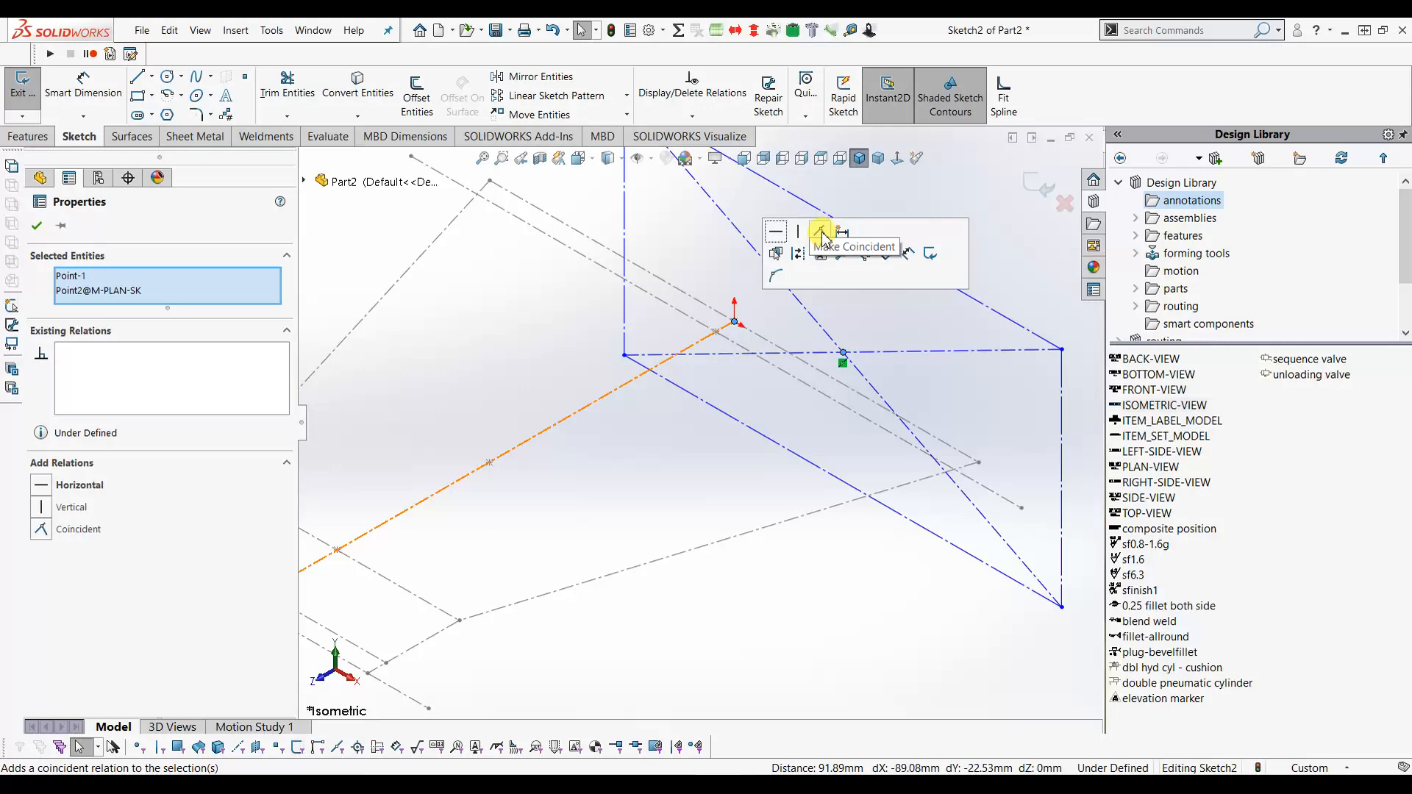
click(823, 235)
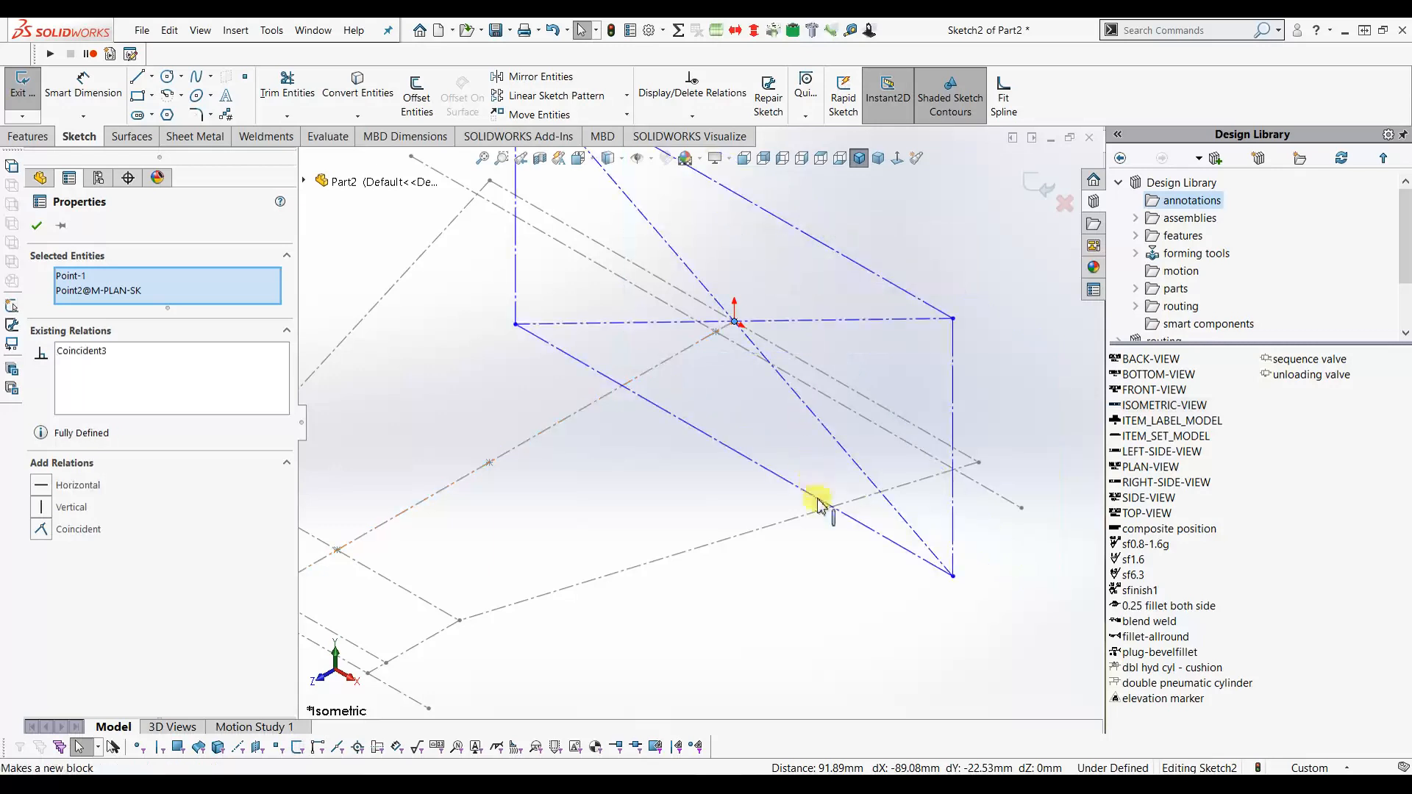
click(36, 226)
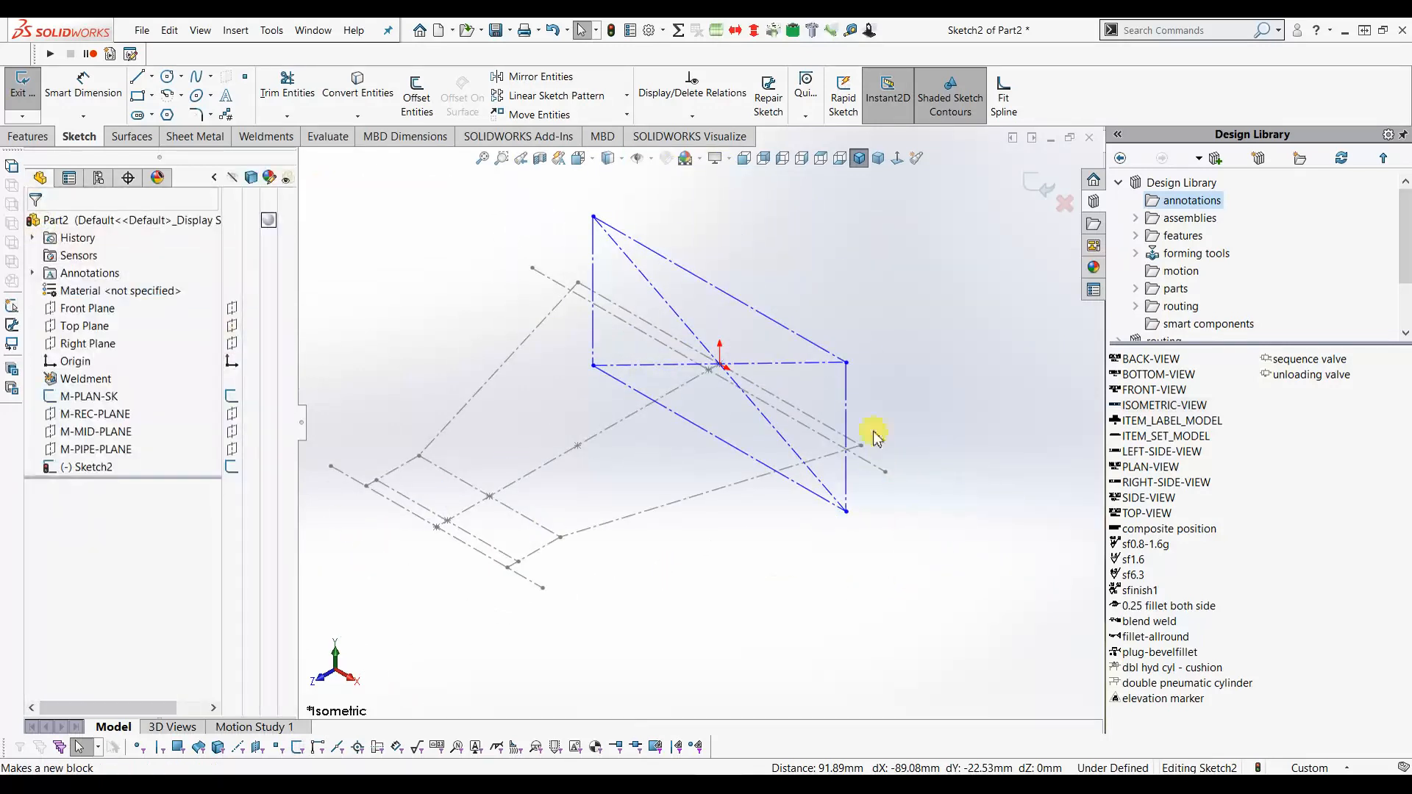
Pull the rectangle's corner outward and make its vertical side coincident with the end point of the tapered line in M-PLAN-SK.
drag(847, 363, 946, 361)
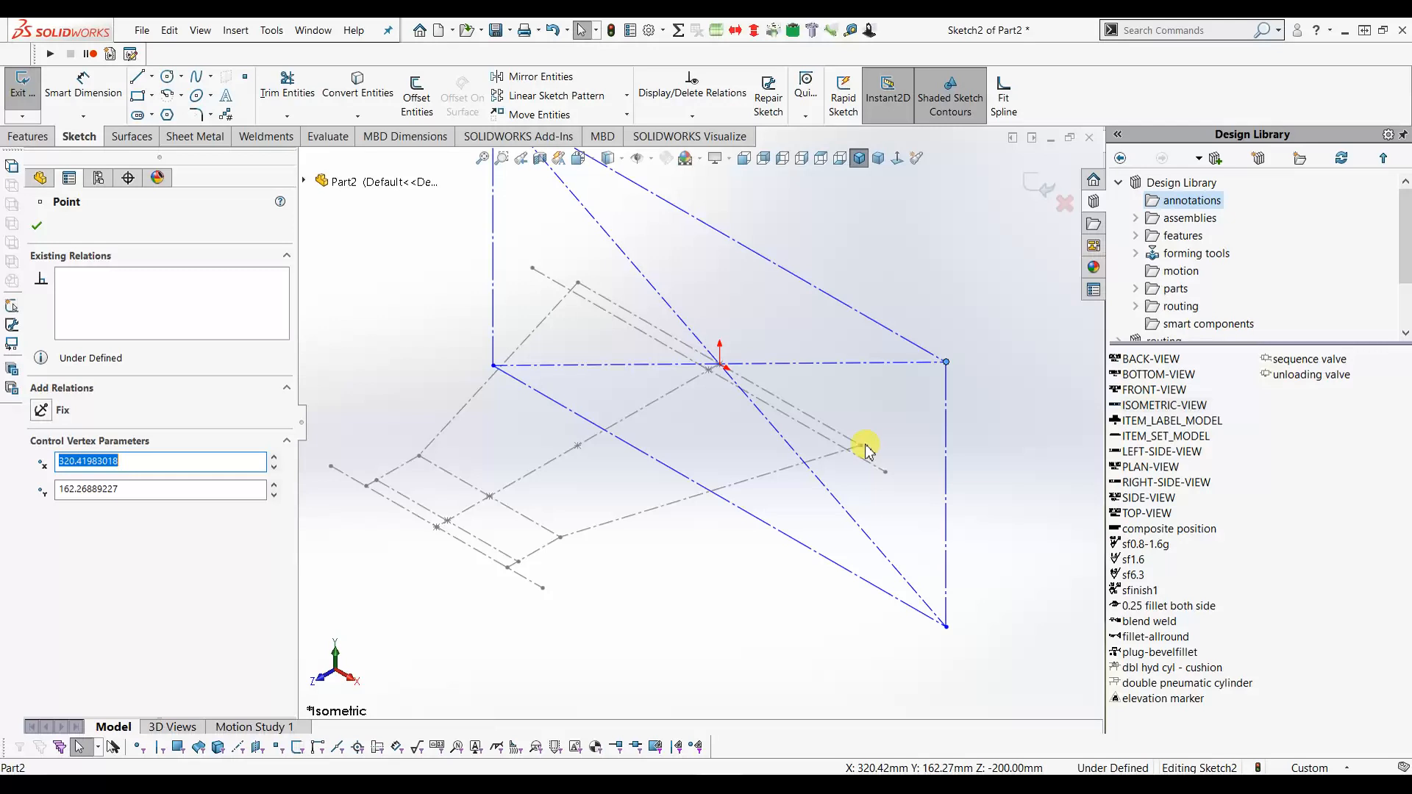
click(943, 435)
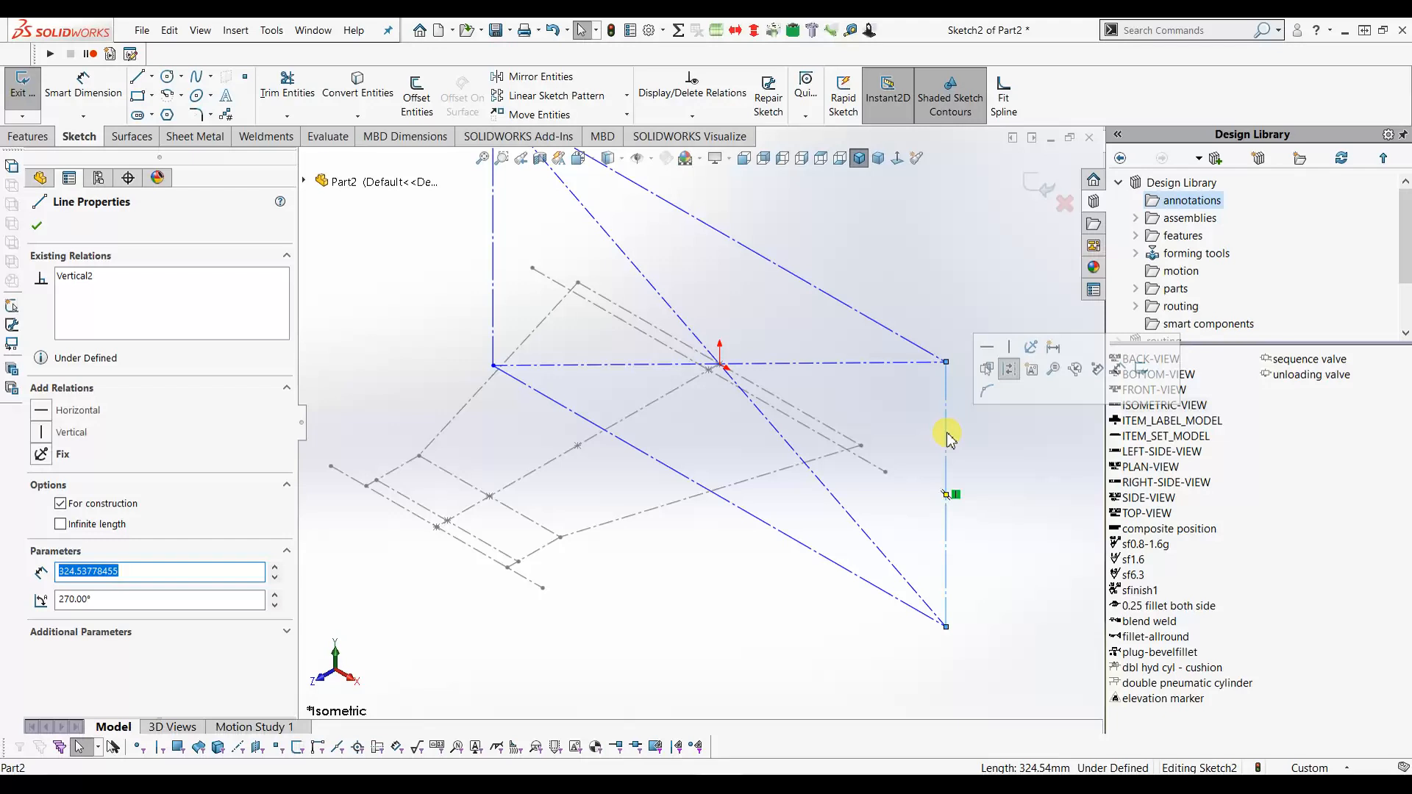
ctrl+click(860, 448)
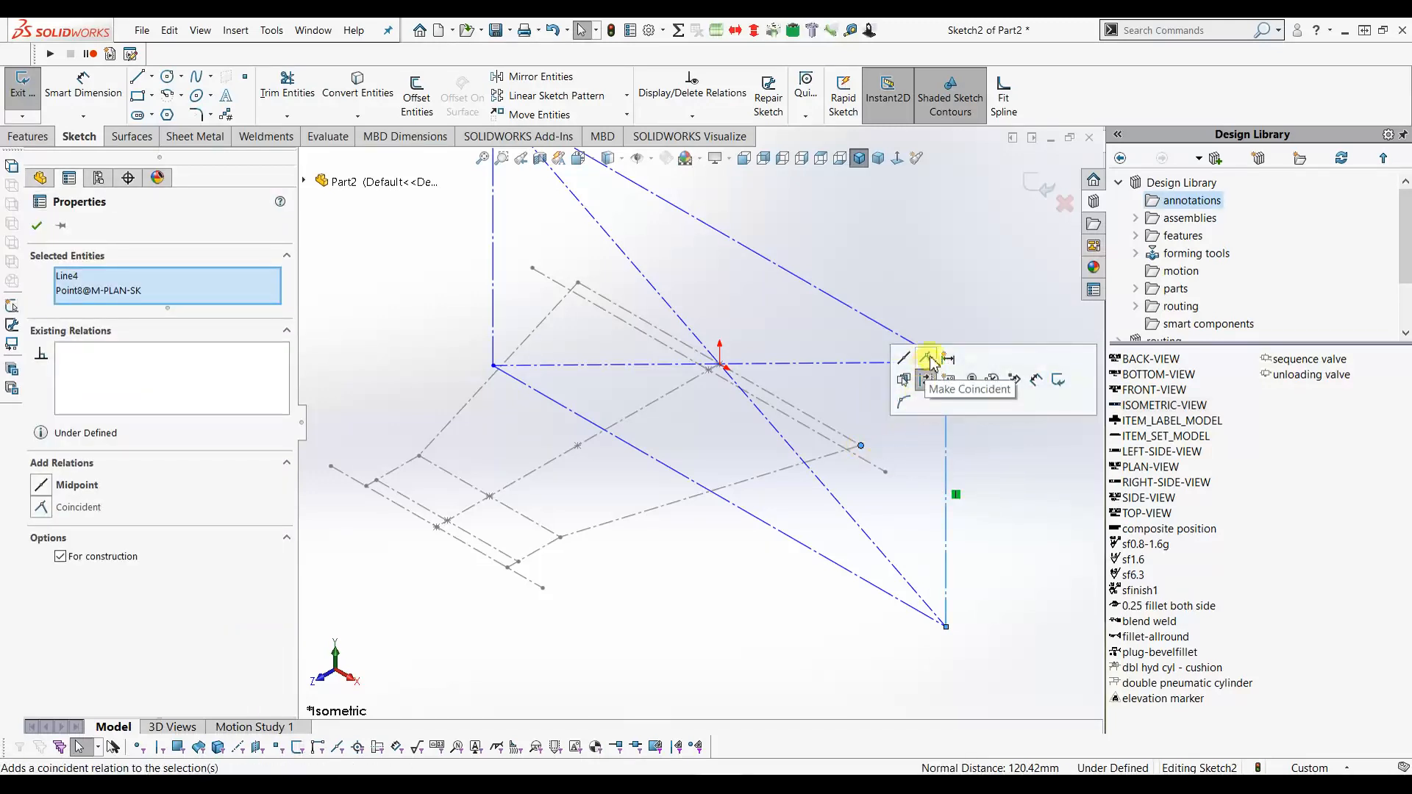
click(929, 359)
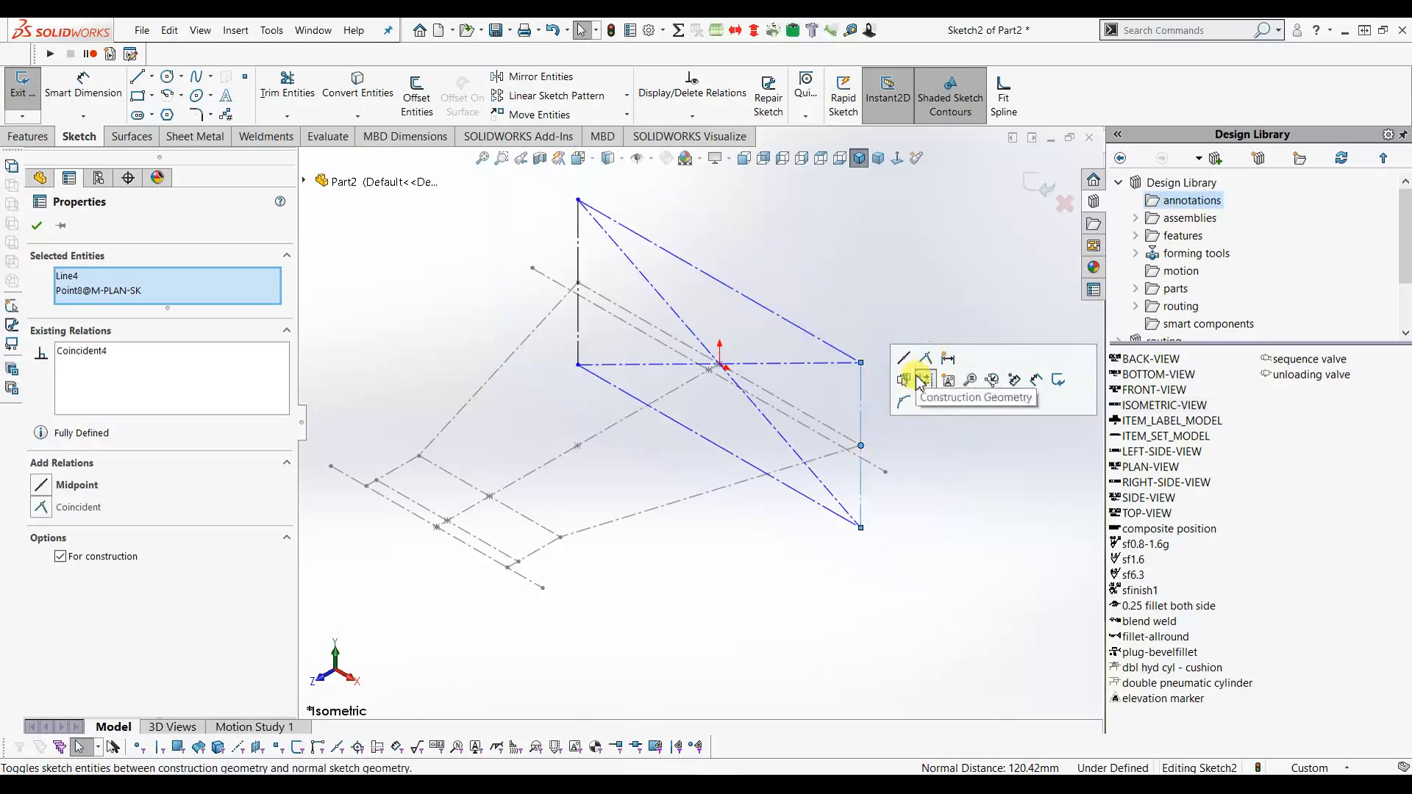
click(37, 227)
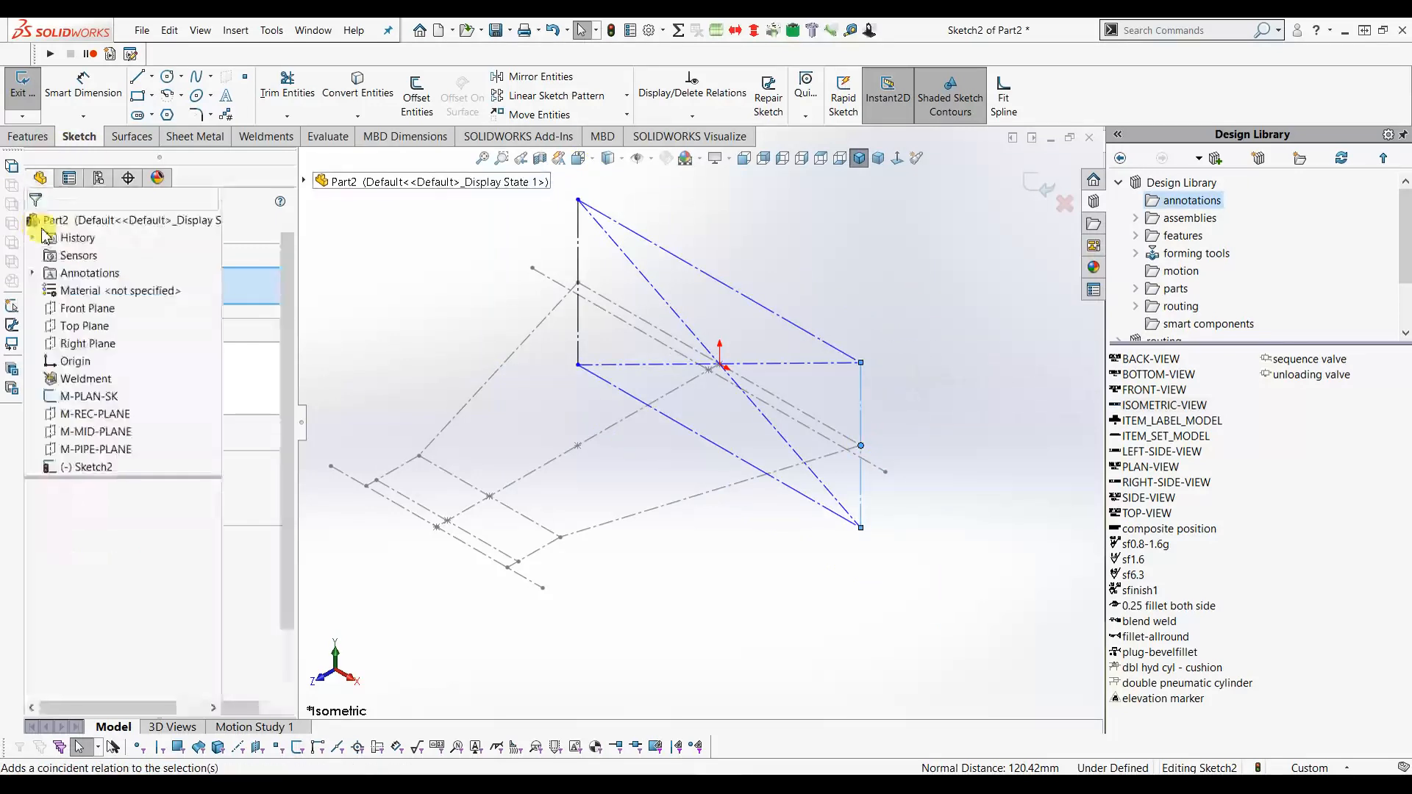
Dimension the rectangle's vertical side at 200 mm, append the text REC DEPTH to the dimension, and place it clear of the profile.
click(96, 87)
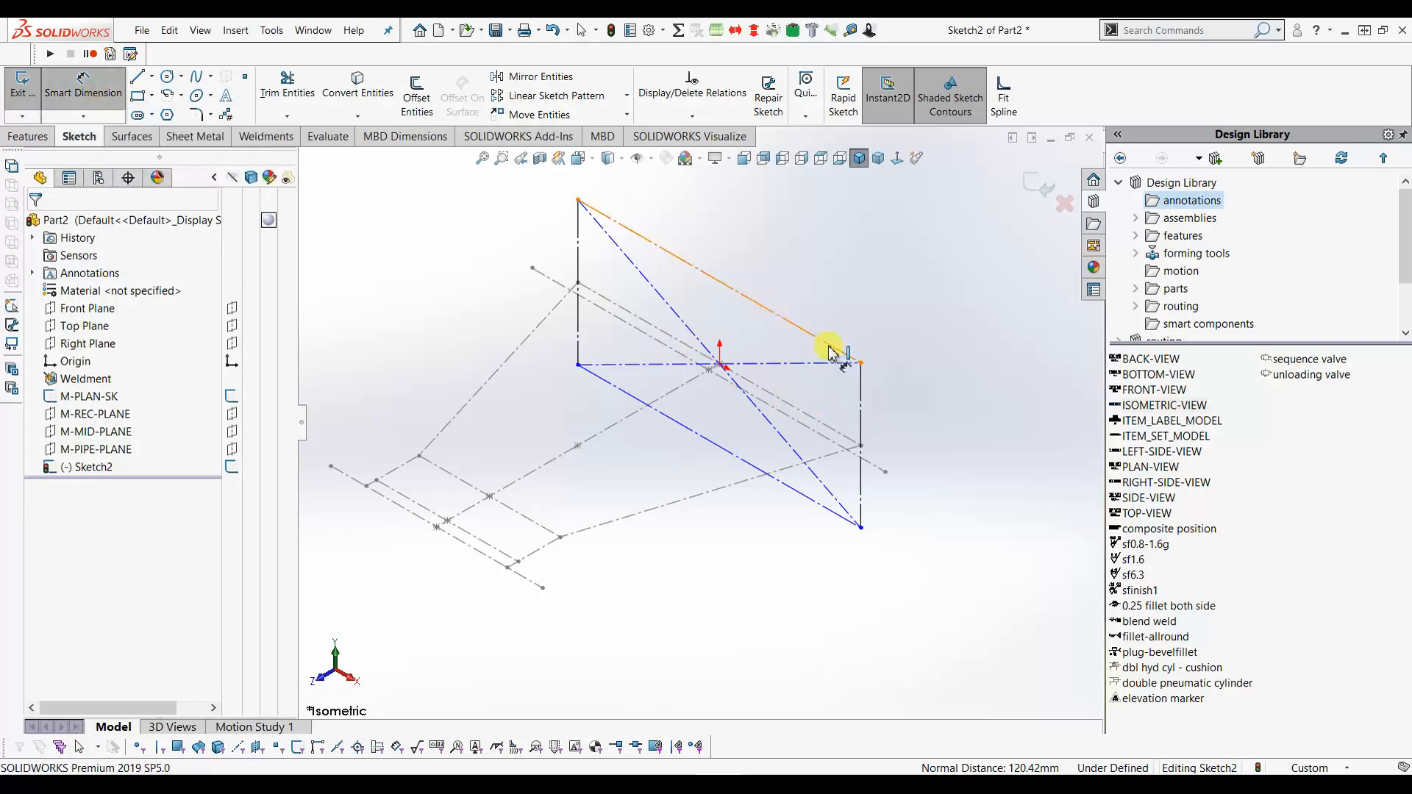
click(861, 399)
click(933, 478)
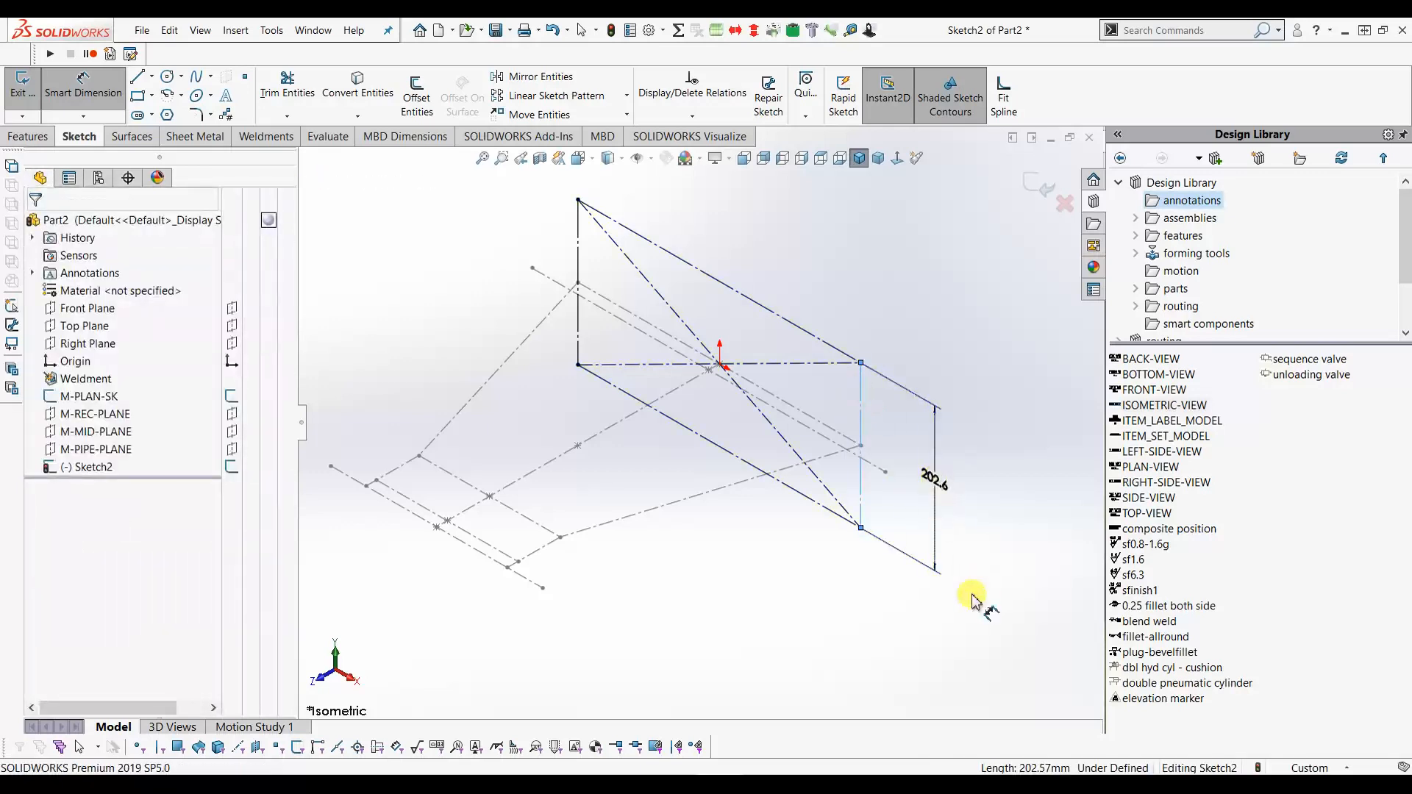
text(200)
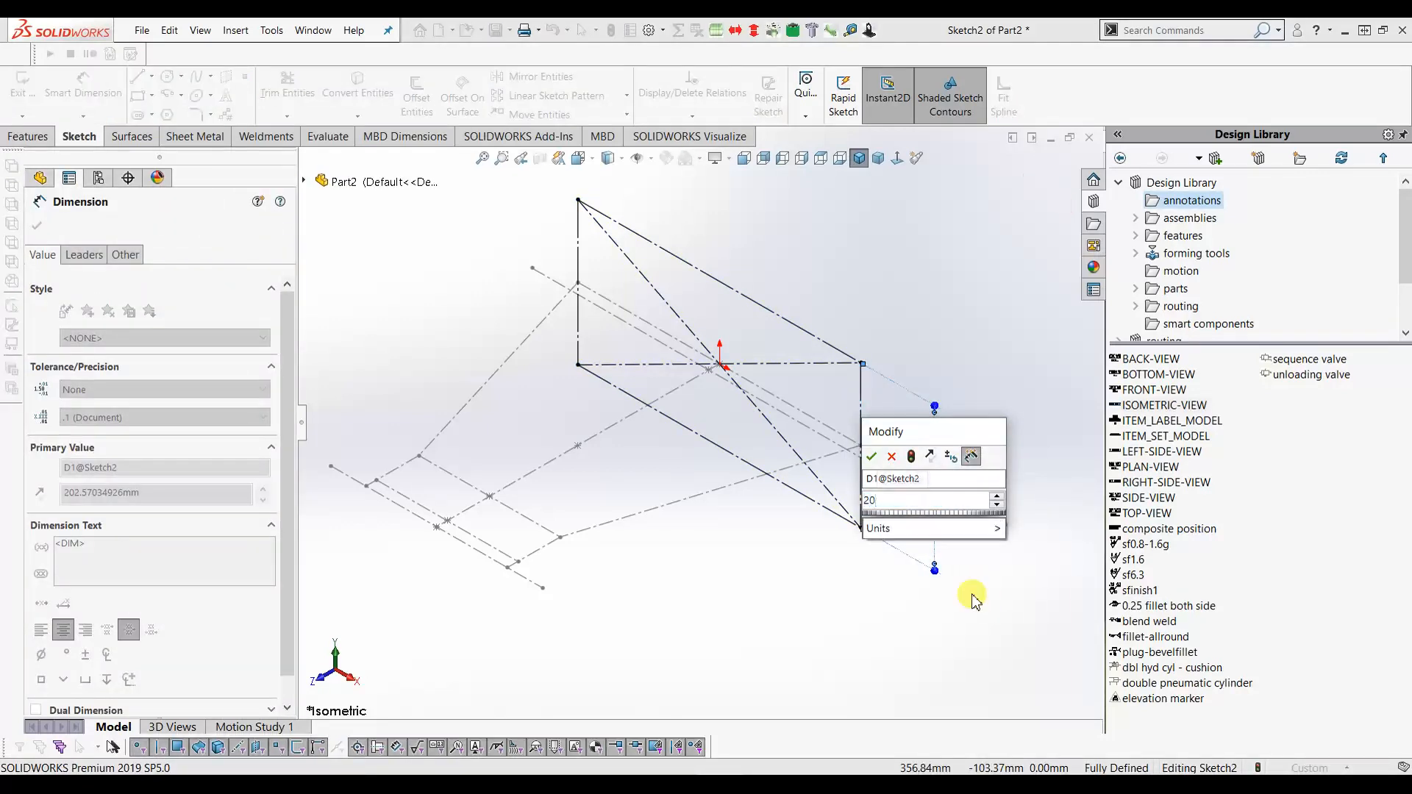
click(872, 457)
click(147, 539)
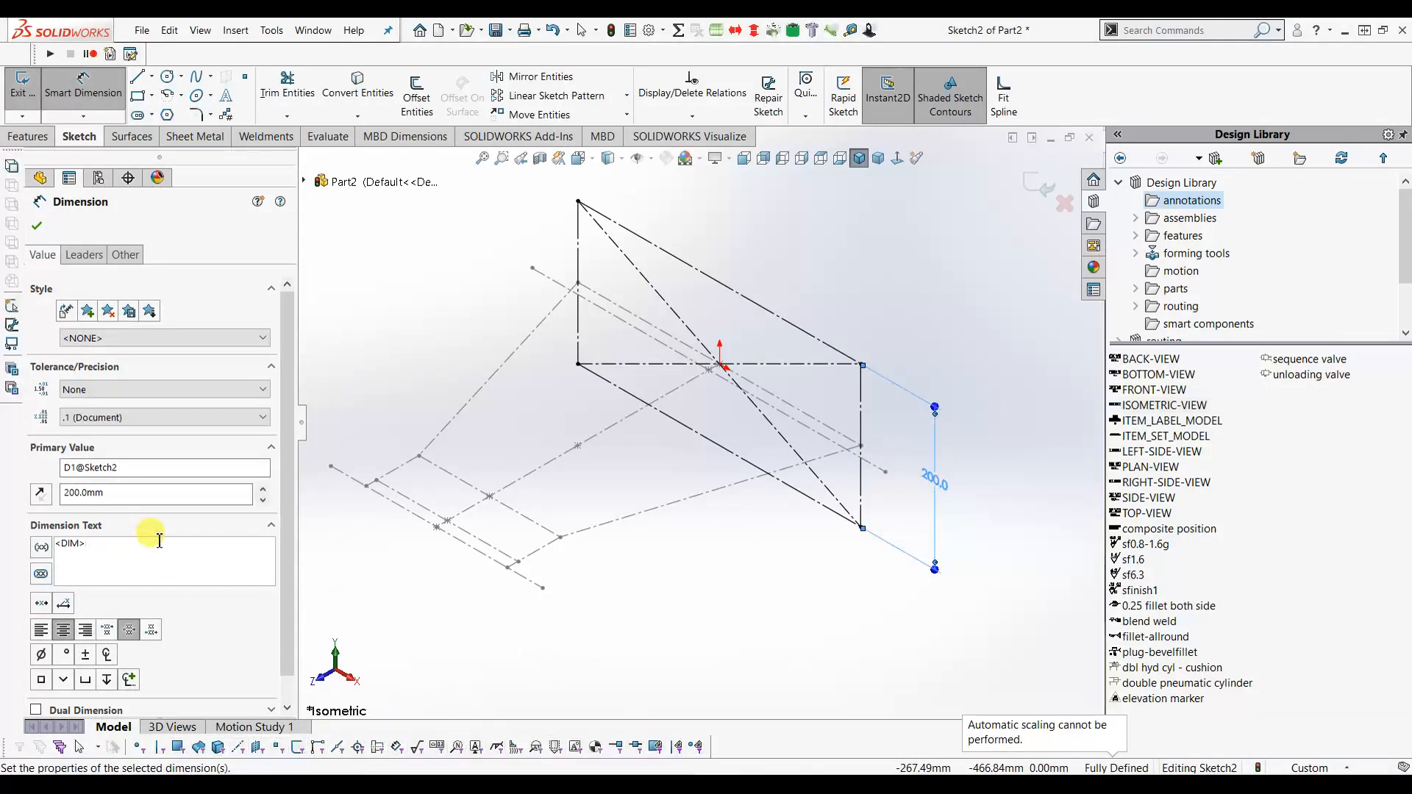
text(REC DEPTH)
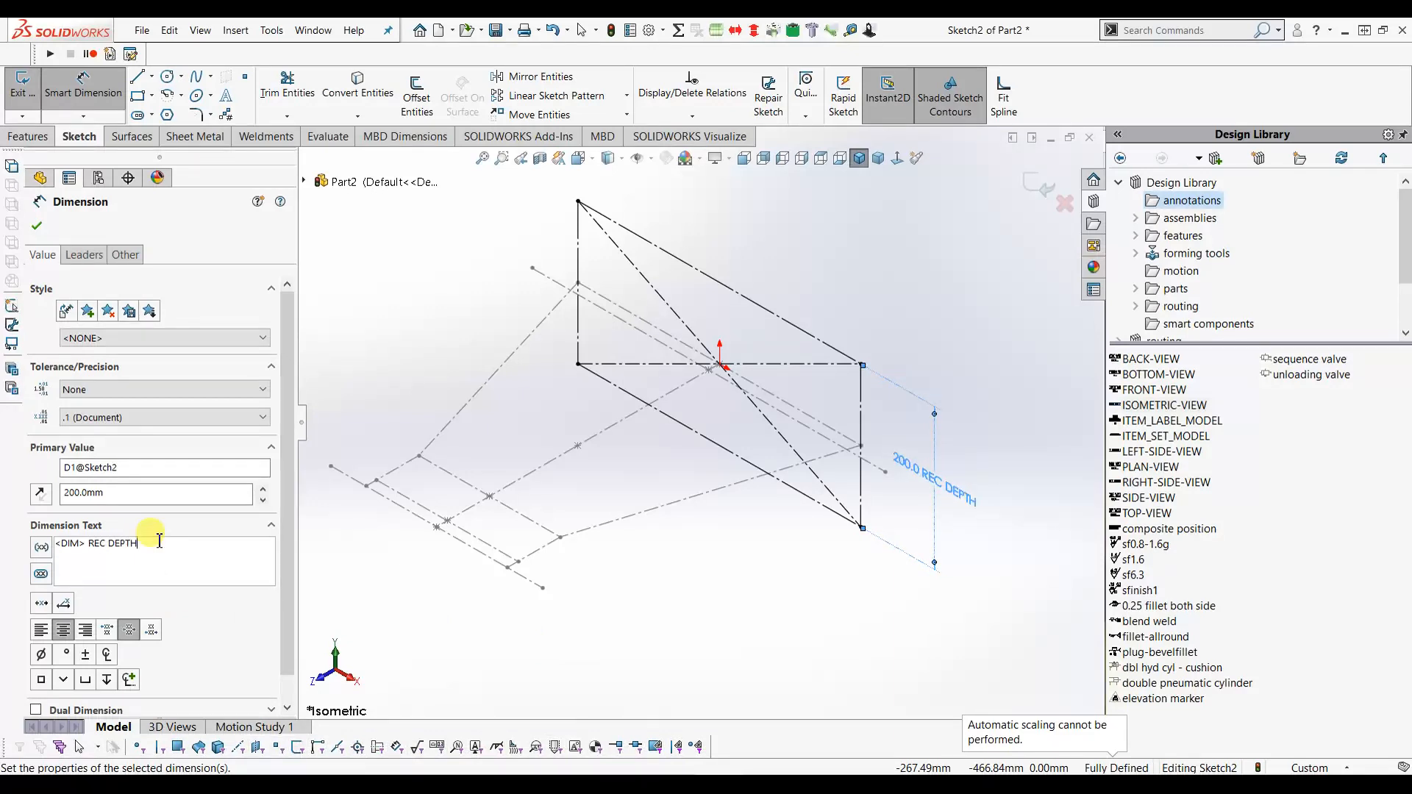
click(37, 227)
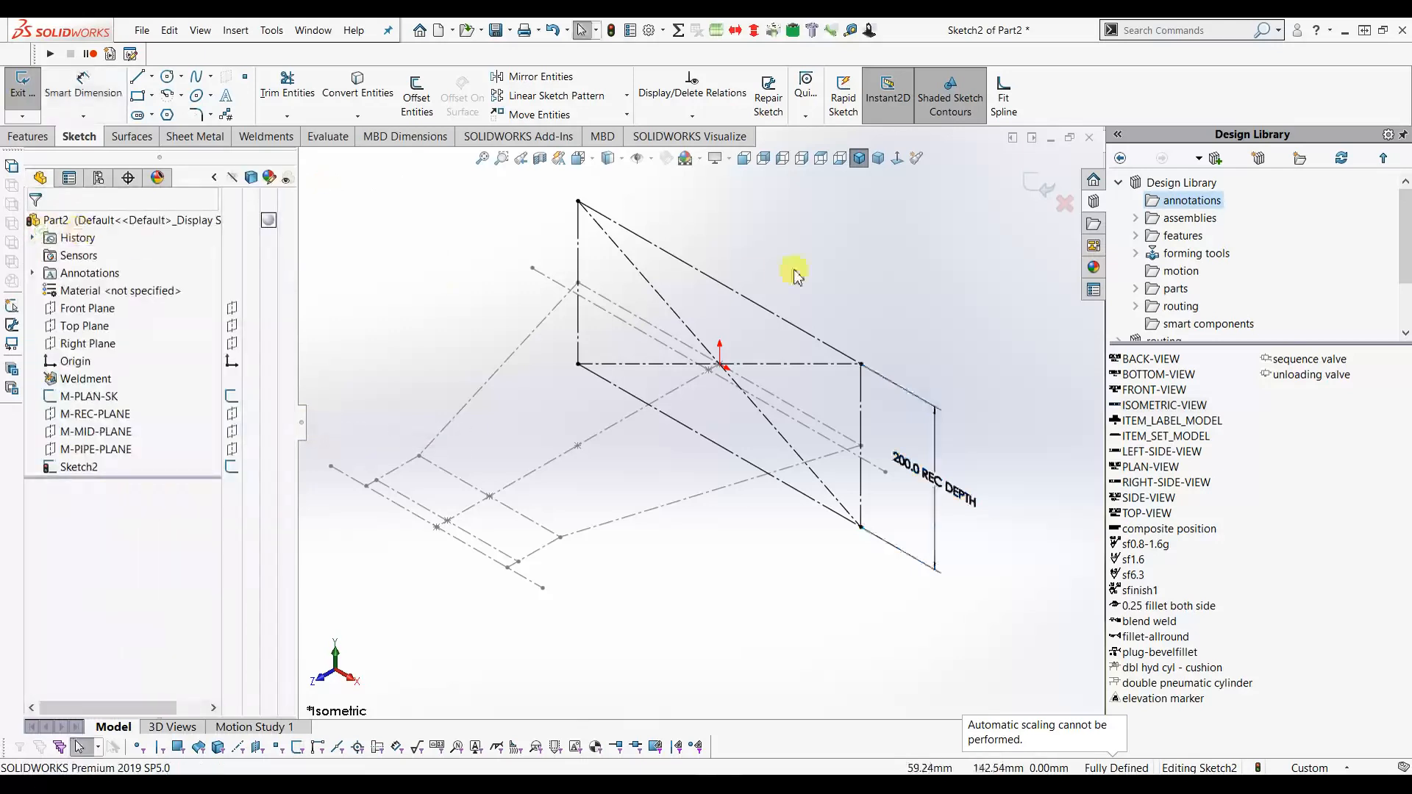
click(951, 508)
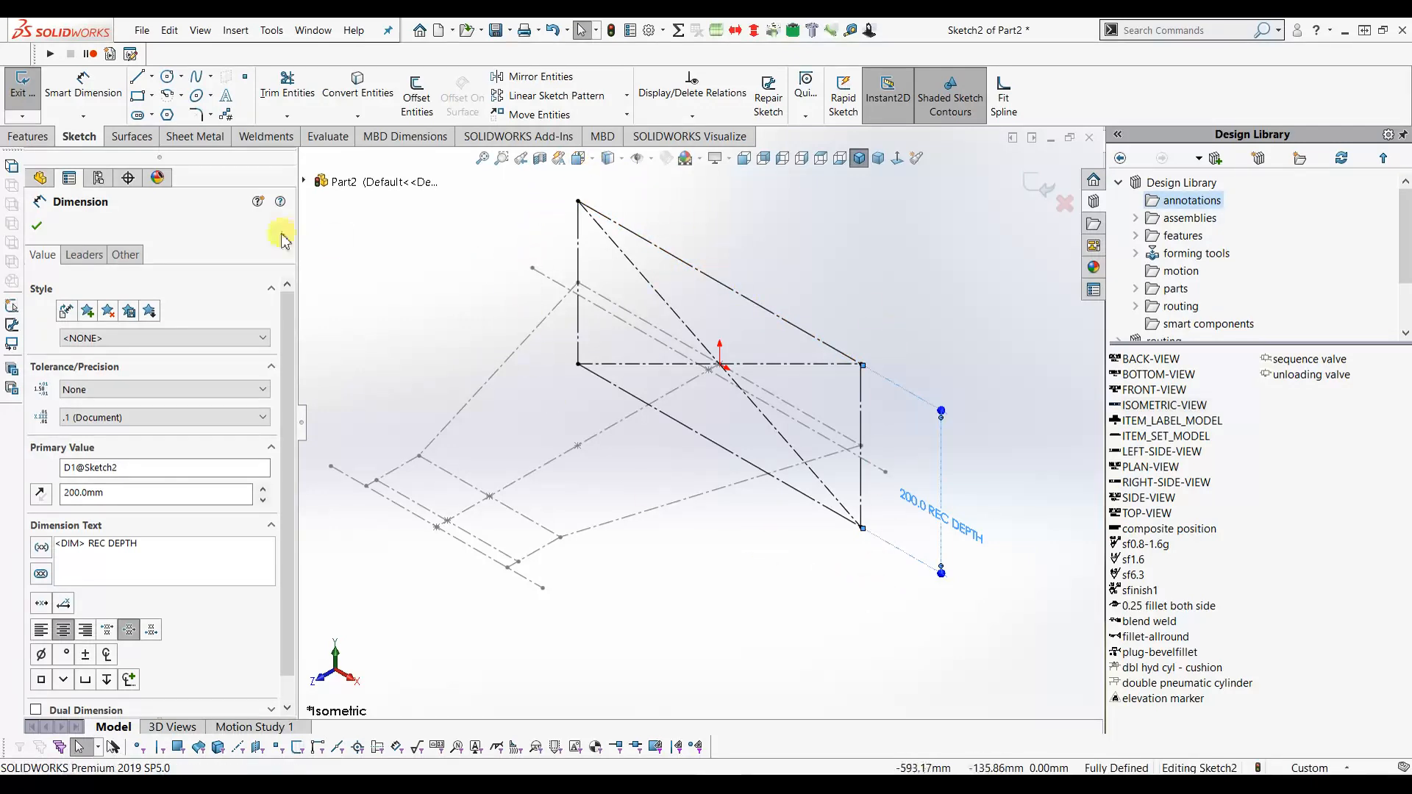
click(37, 228)
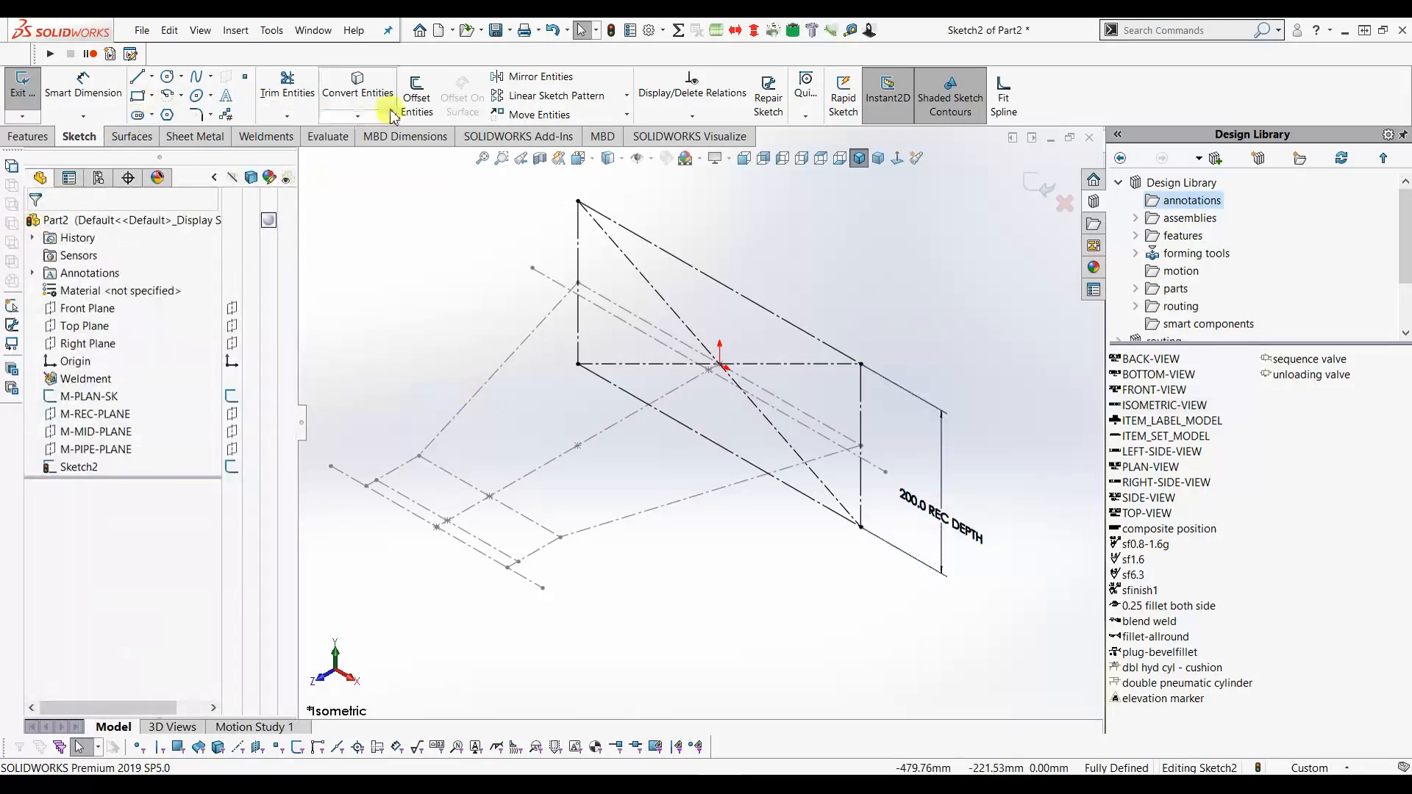
Offset all four rectangle sides outward by 50 mm, without cap ends and with the offset geometry as construction lines.
click(417, 95)
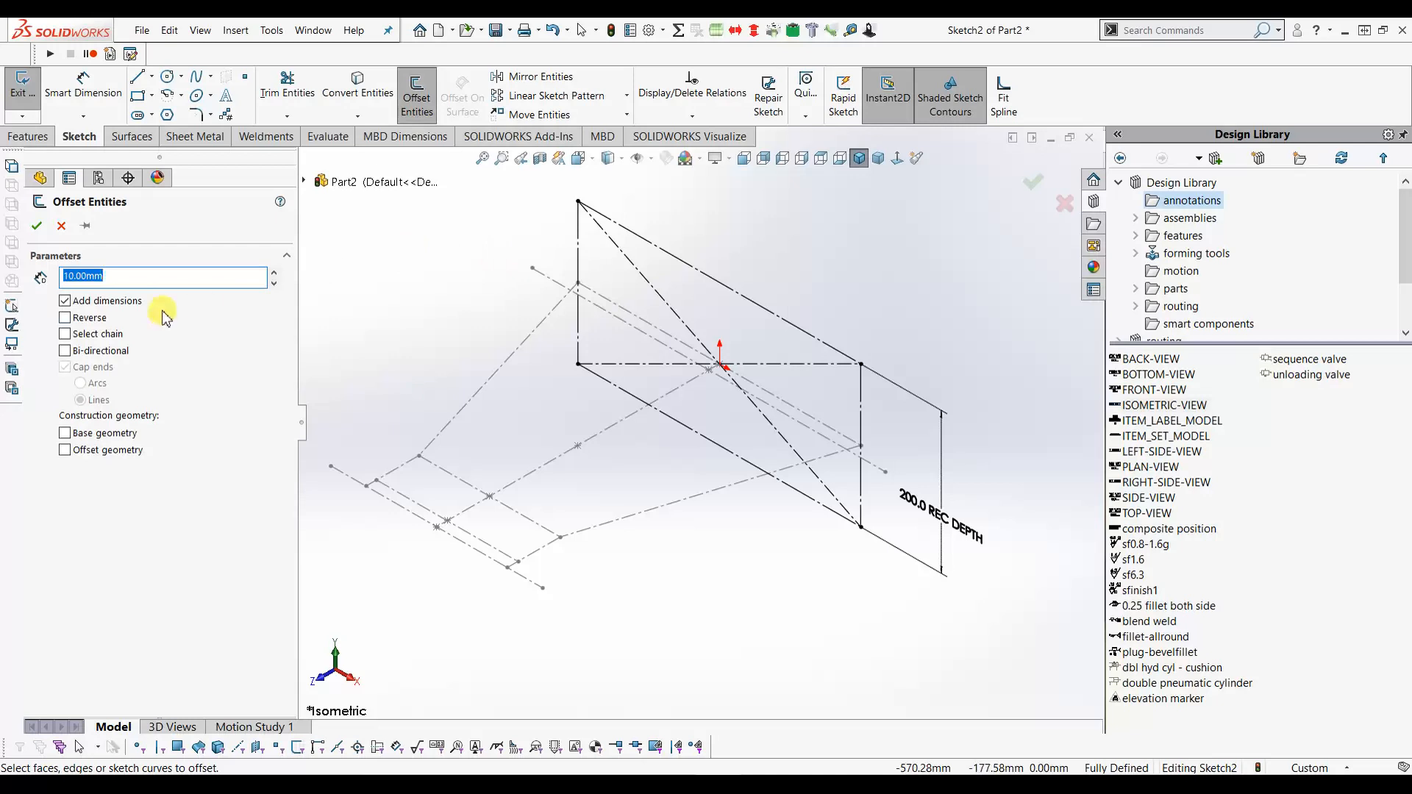
text(50)
key(Return)
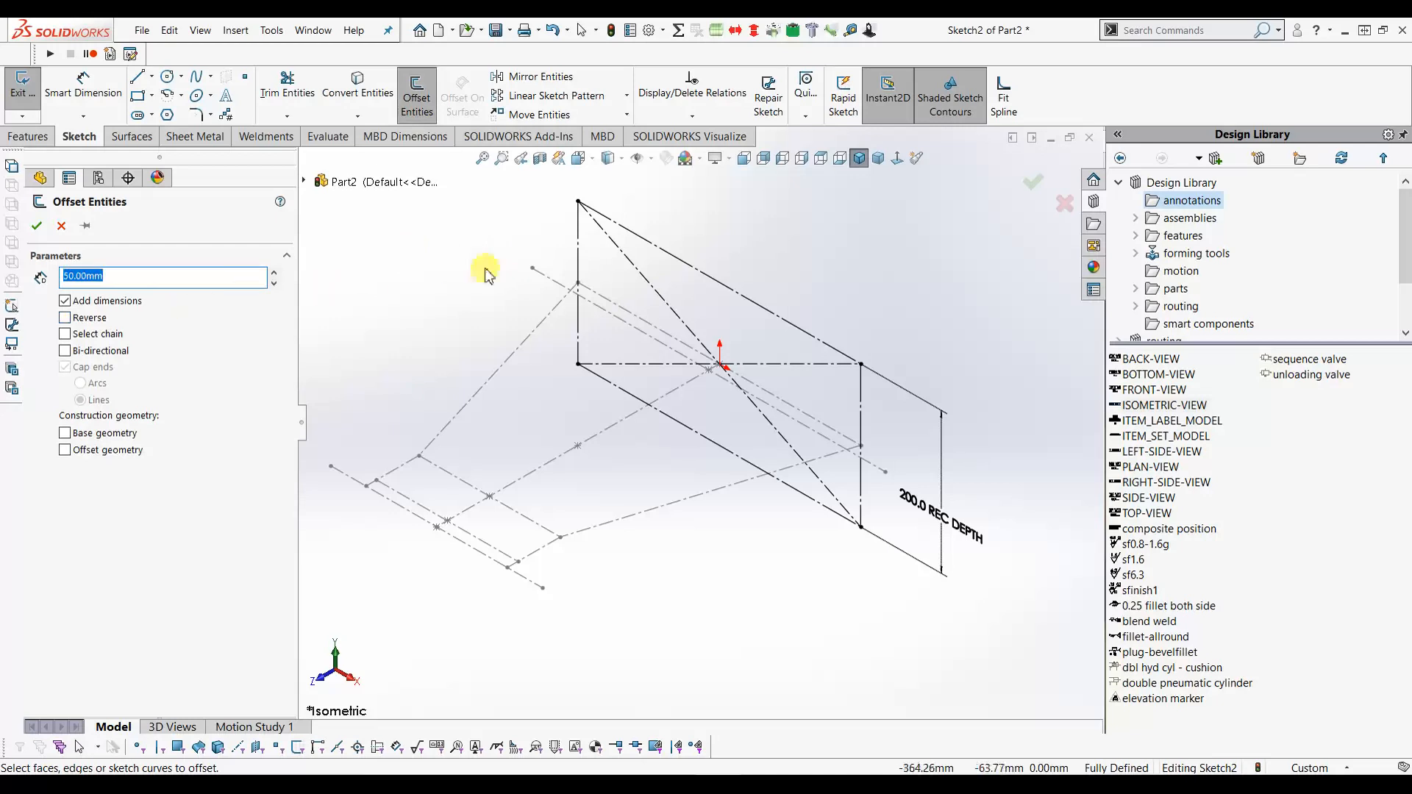
click(579, 243)
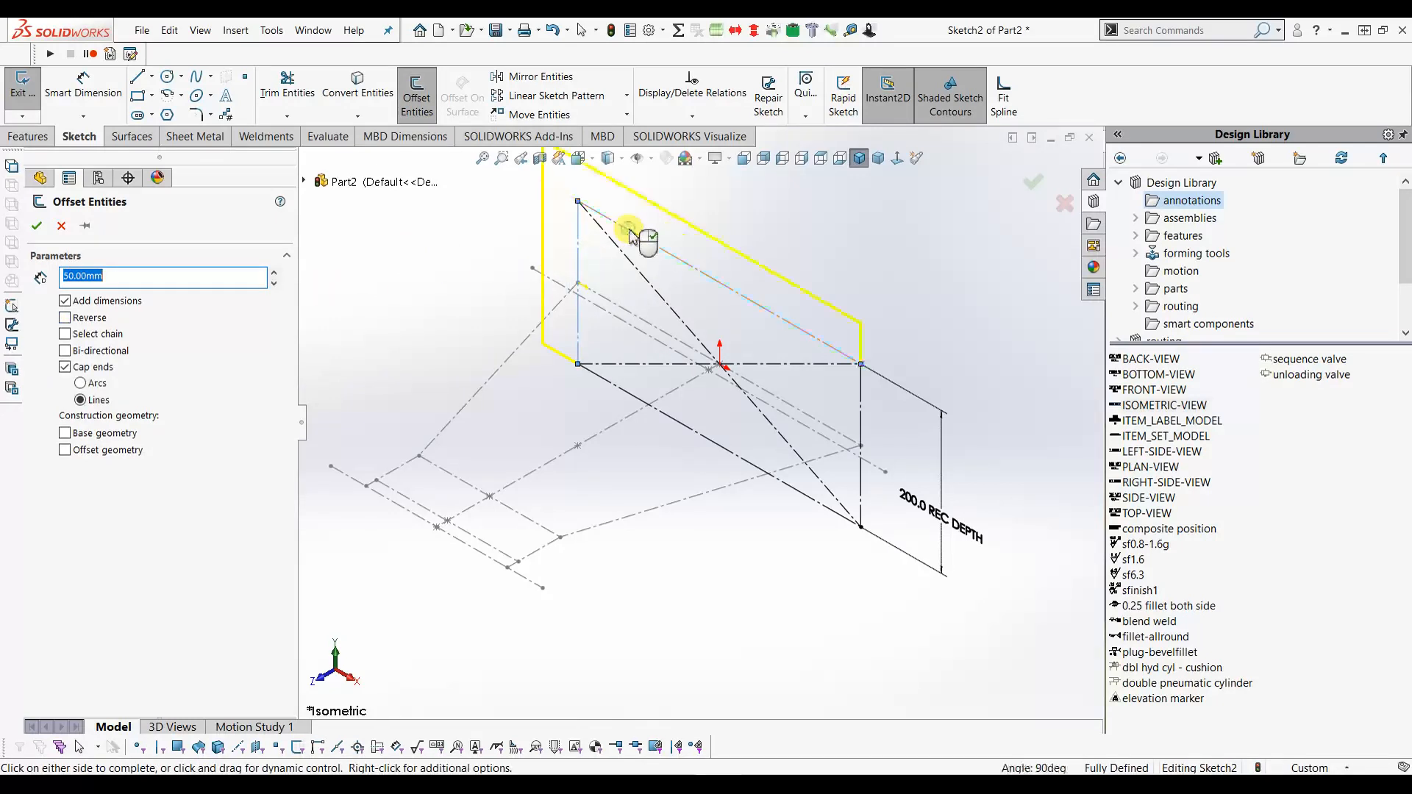
click(66, 366)
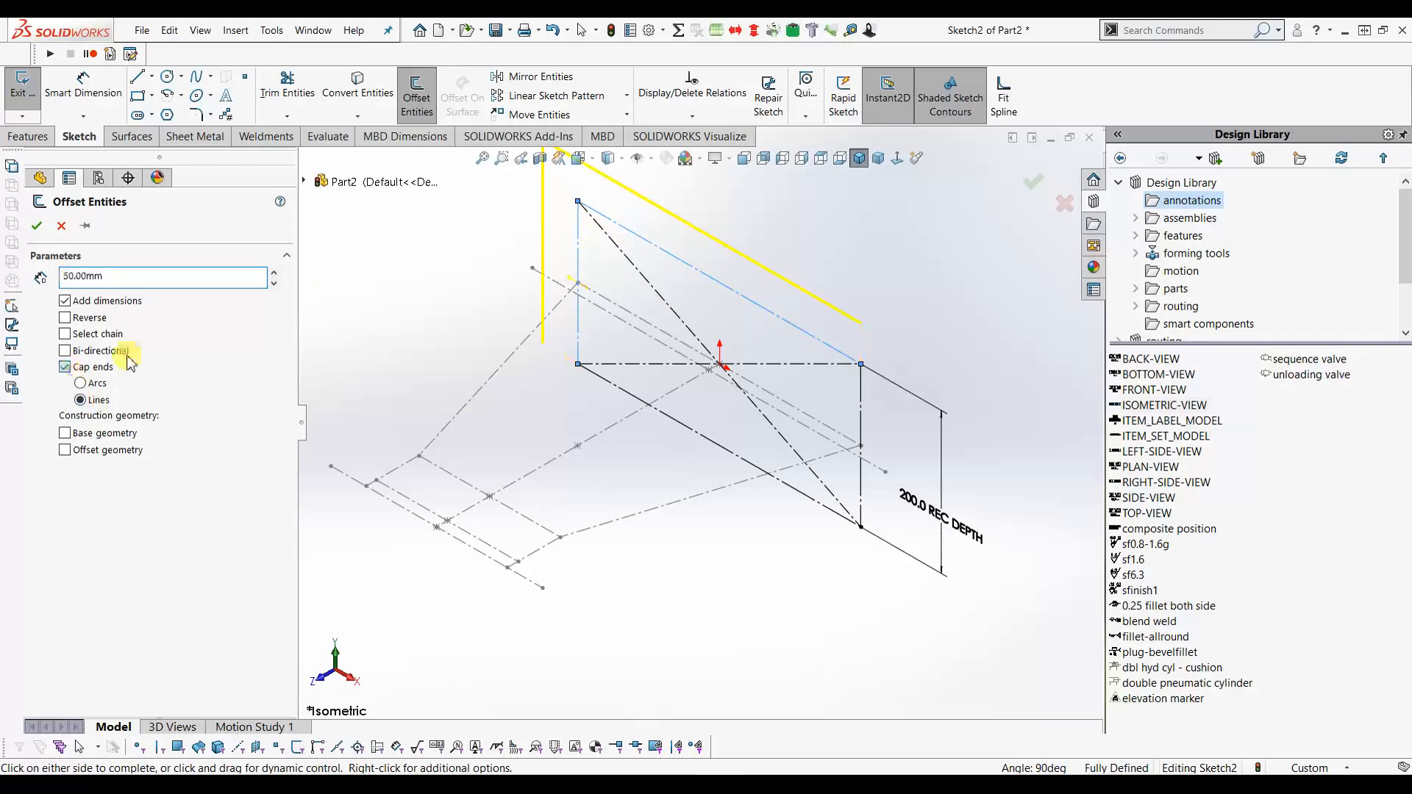
click(860, 382)
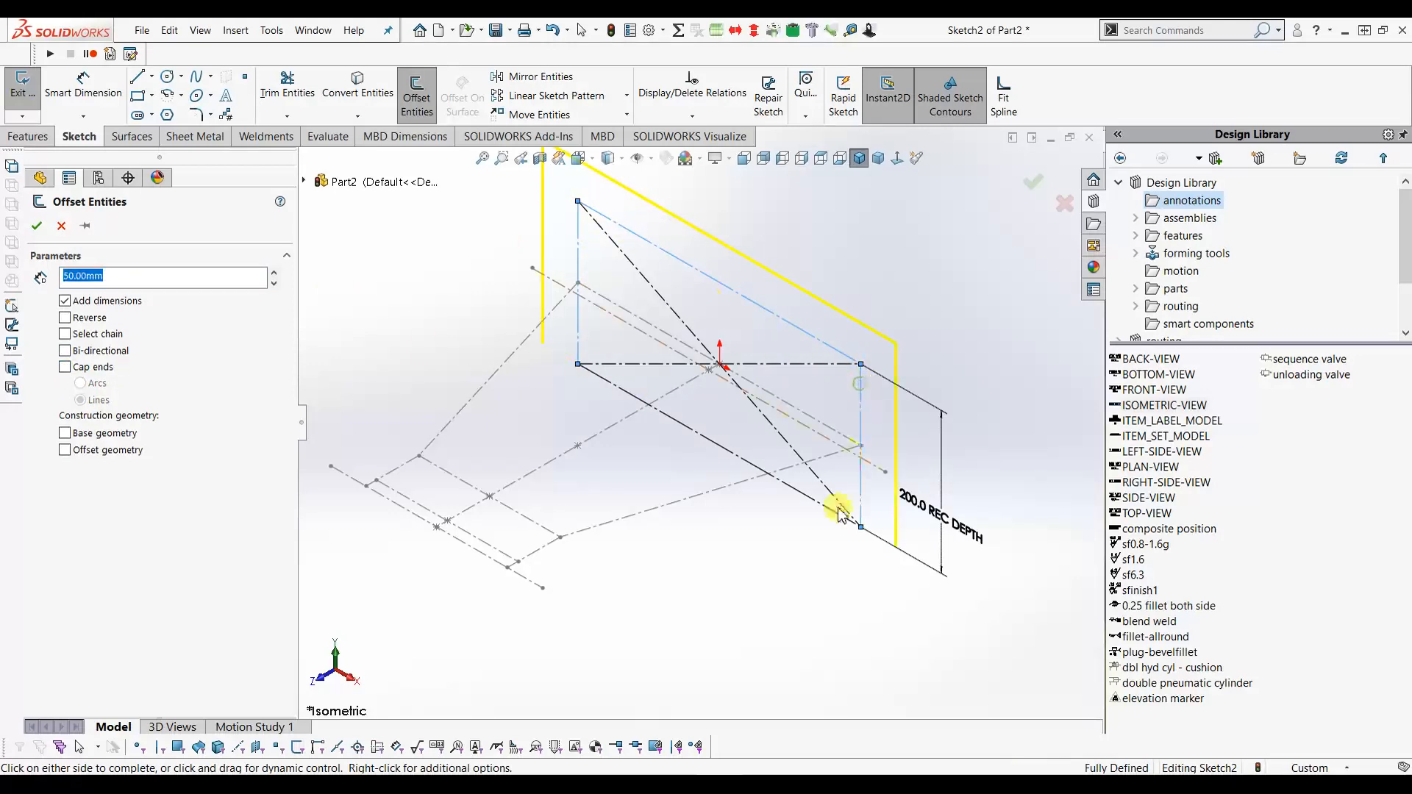
click(829, 516)
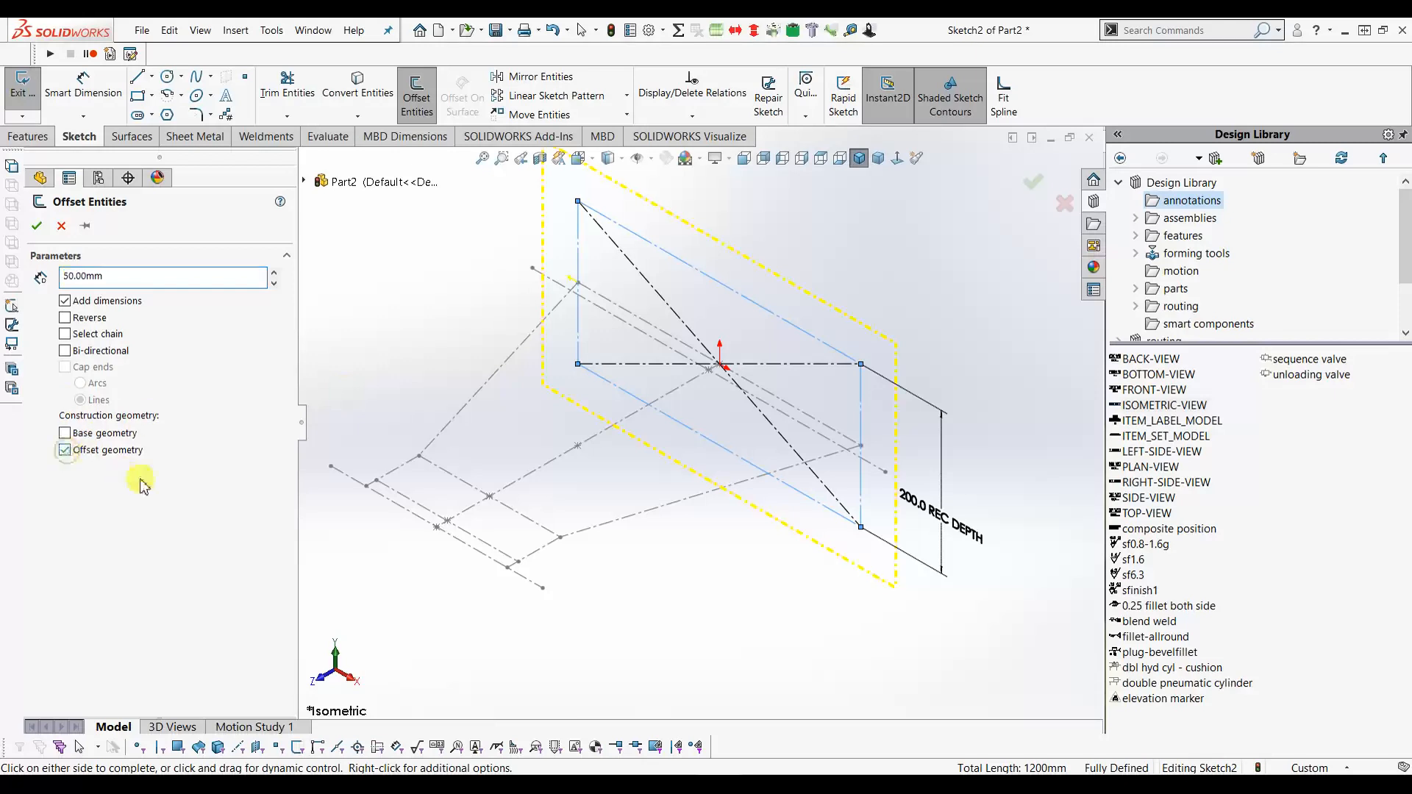
click(37, 225)
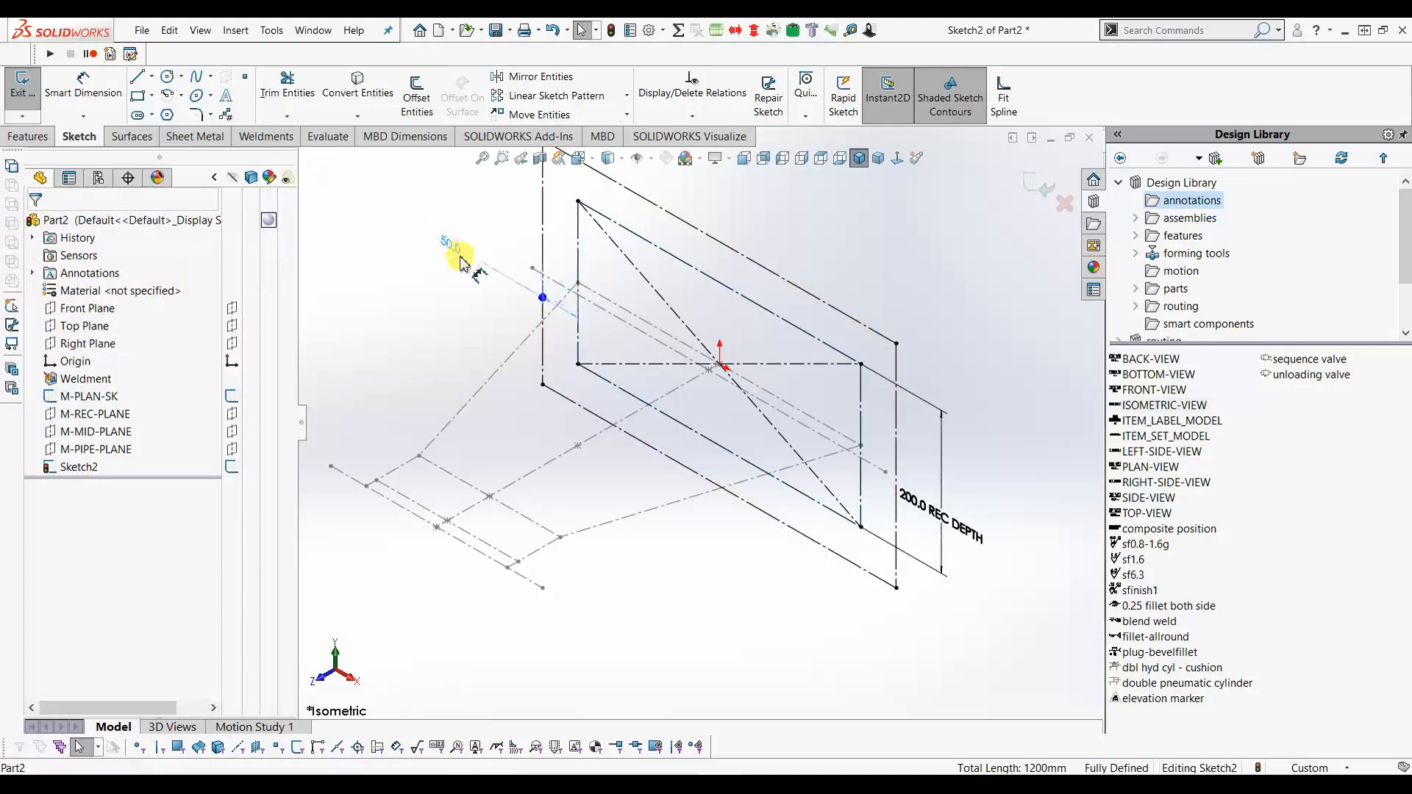
Move the 50 mm offset dimension below the rectangle's corner and append the text OFFSET, separated by a space.
click(505, 425)
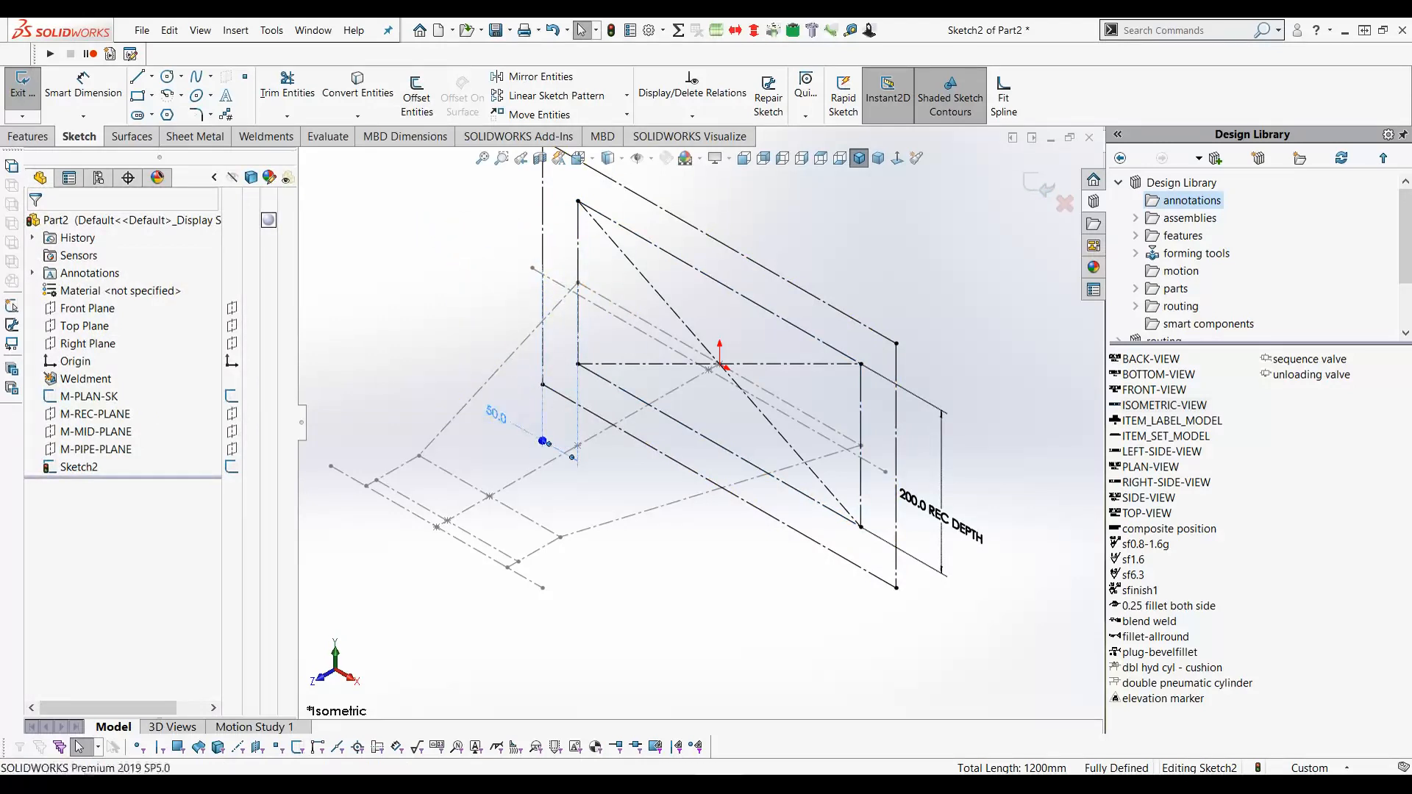
click(122, 544)
text(OFFSET)
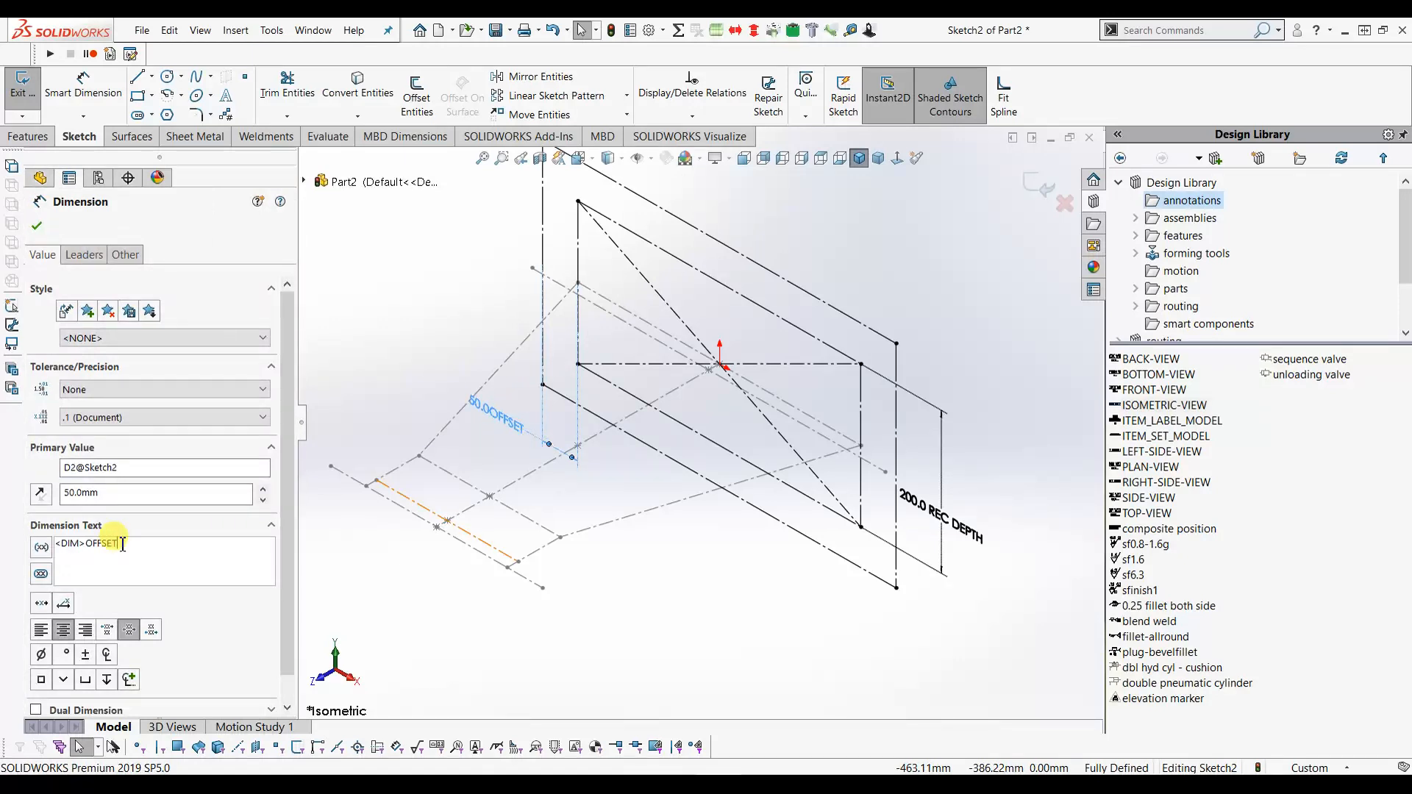
double_click(105, 555)
key(Left)
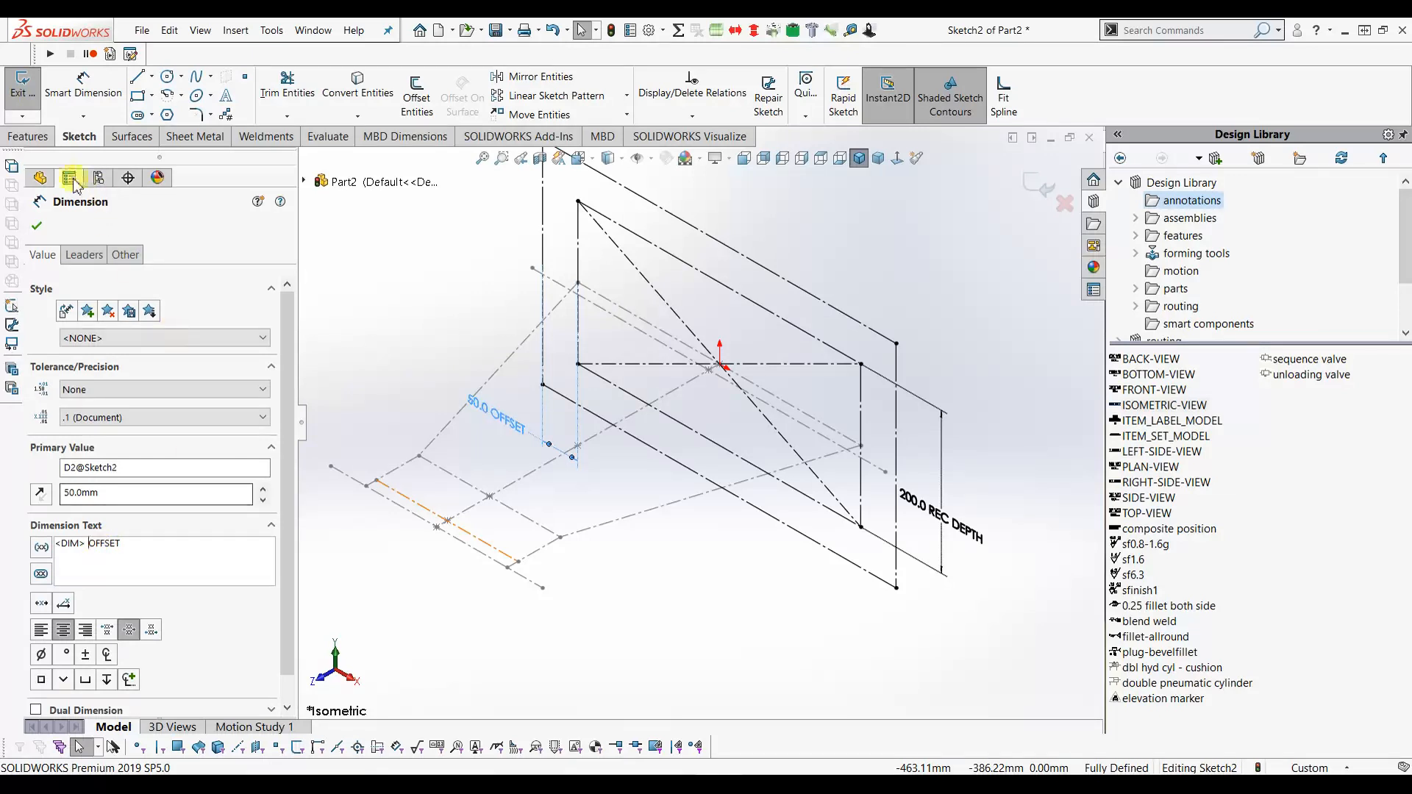
click(37, 228)
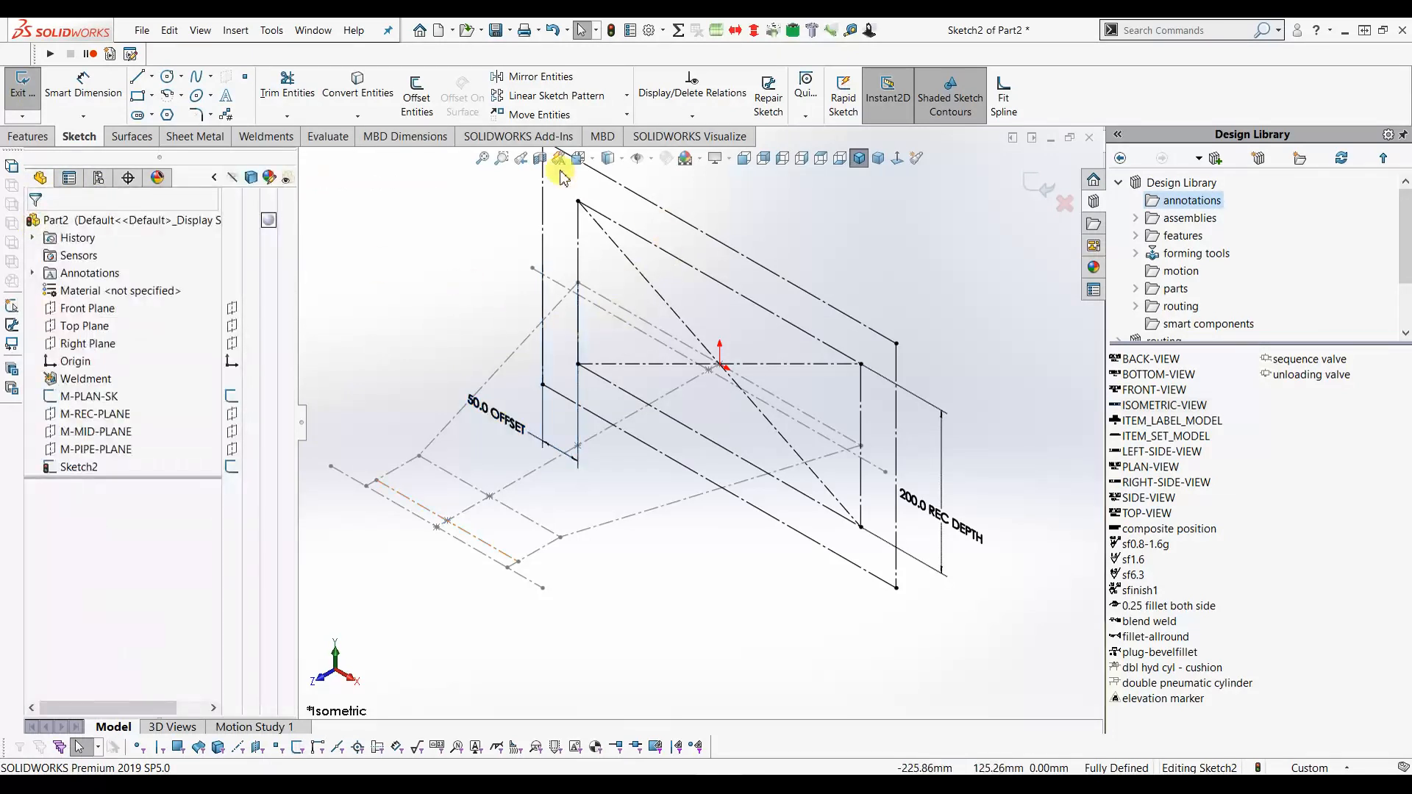
scroll(824, 362, up, 2)
scroll(709, 298, down, 2)
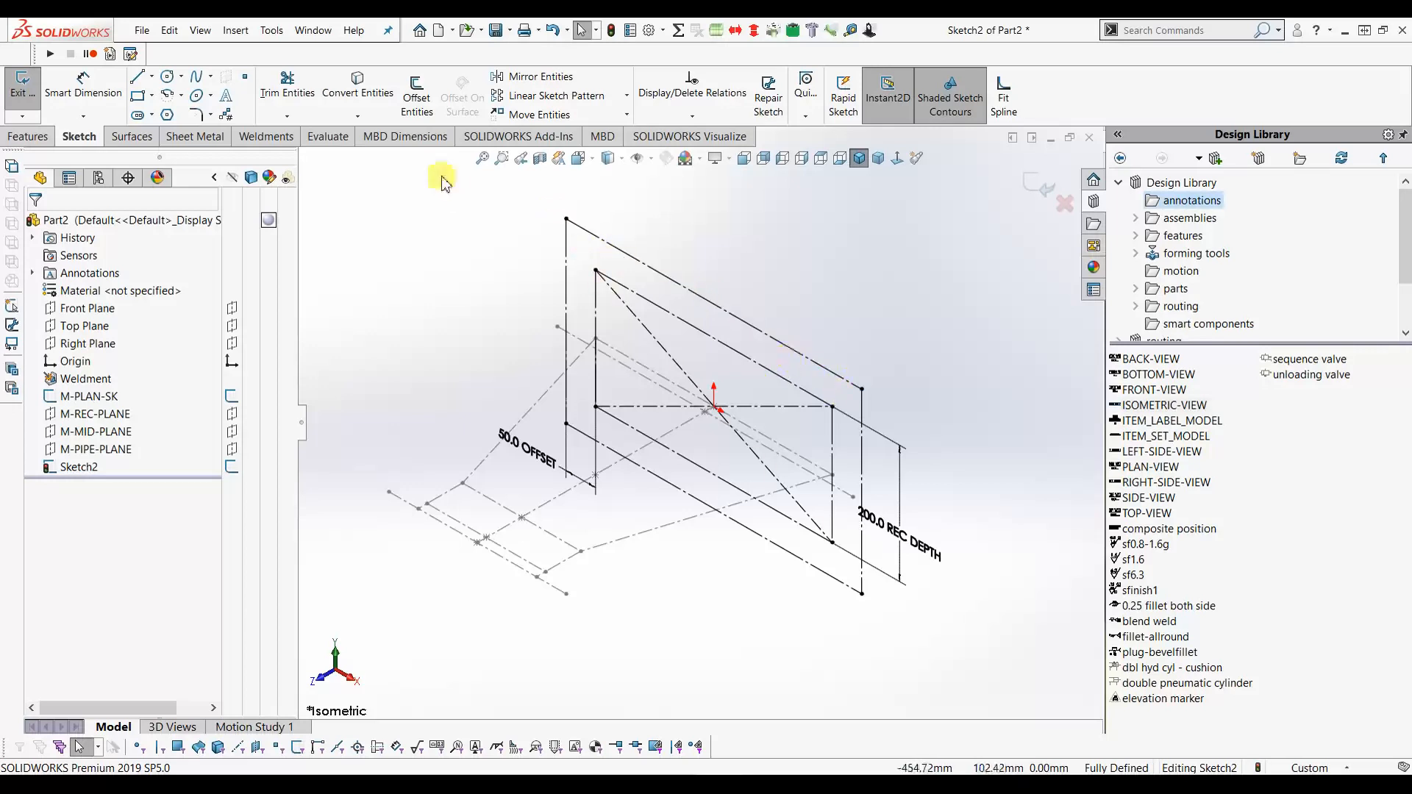
Offset the outer flange rectangle's four sides inward by 20 mm, with the offset geometry as construction lines.
click(416, 94)
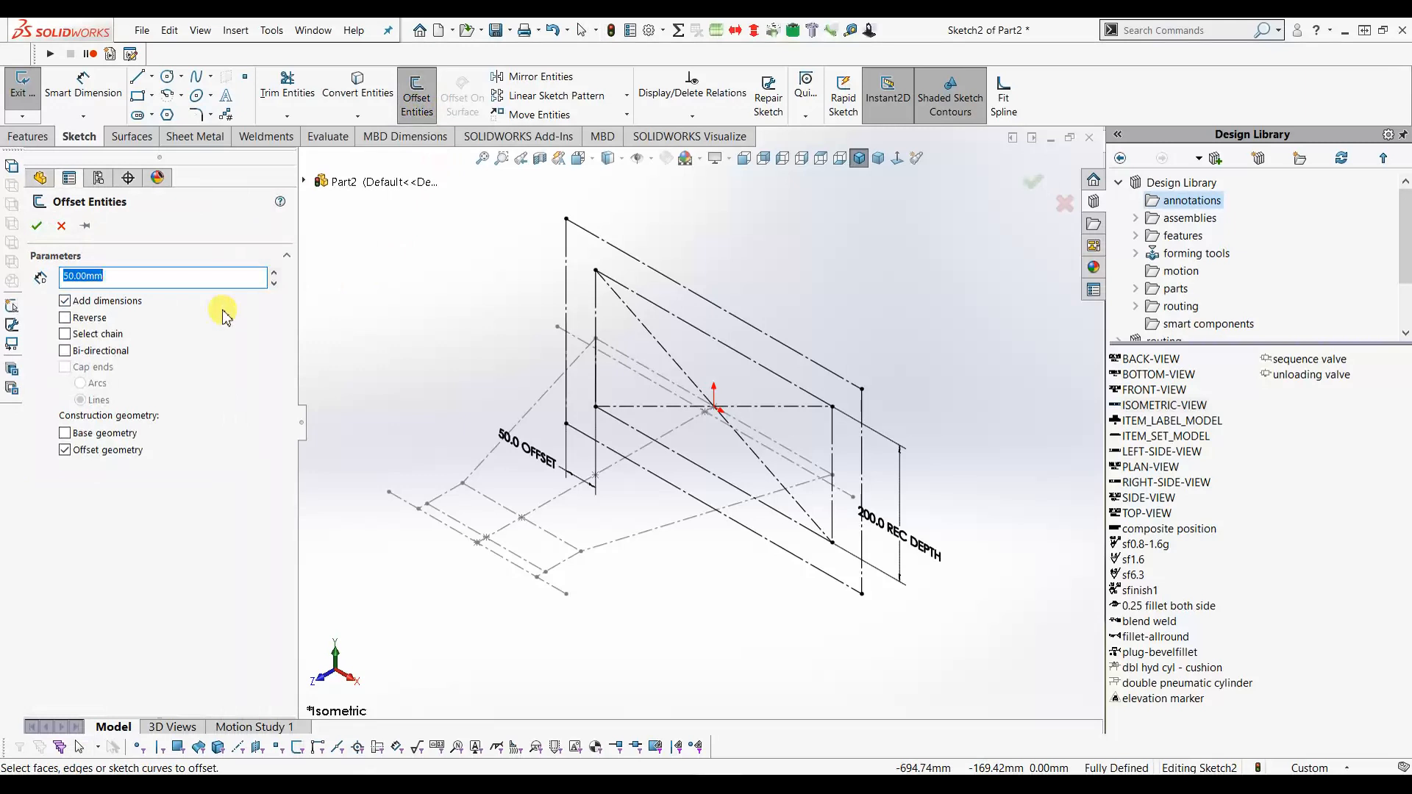
text(20)
click(567, 241)
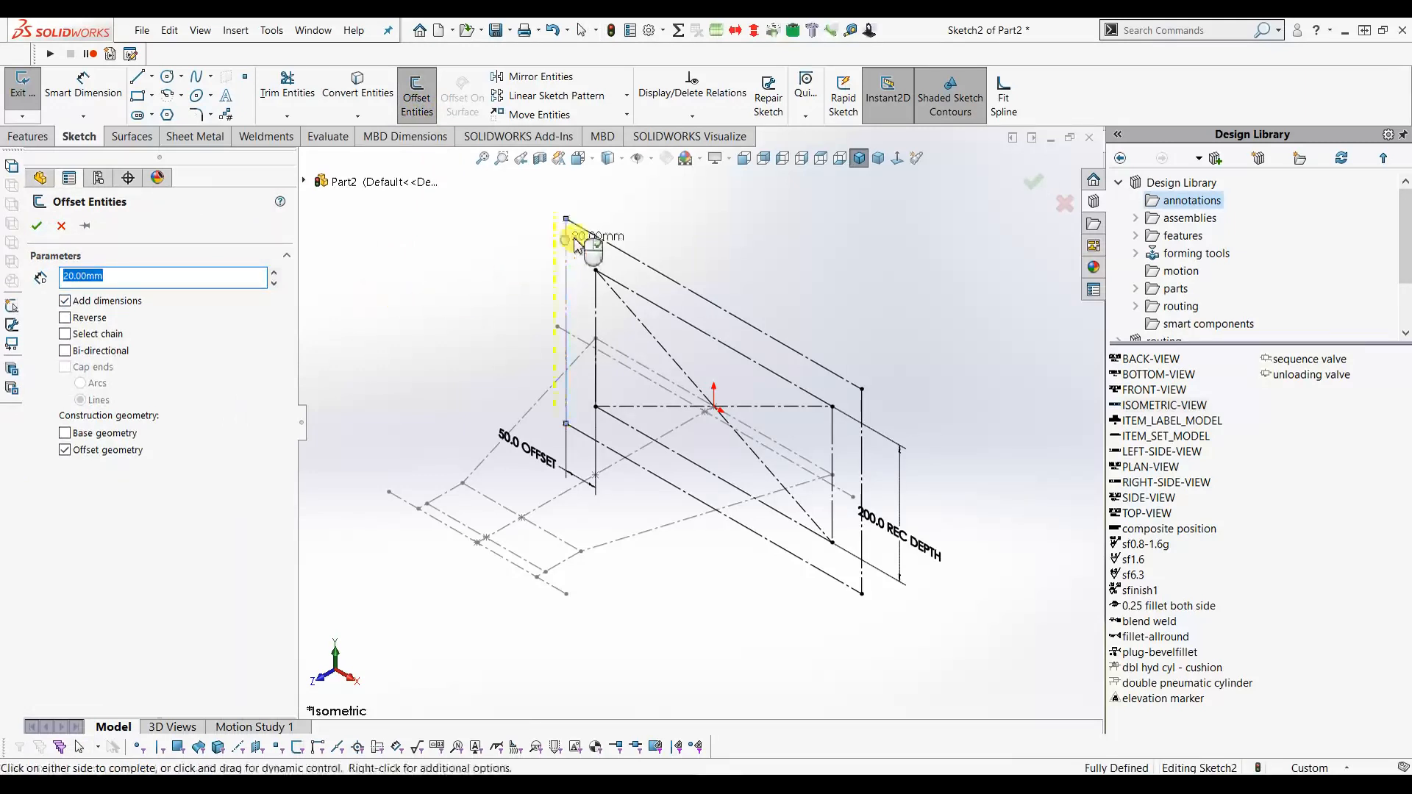
click(93, 320)
click(626, 253)
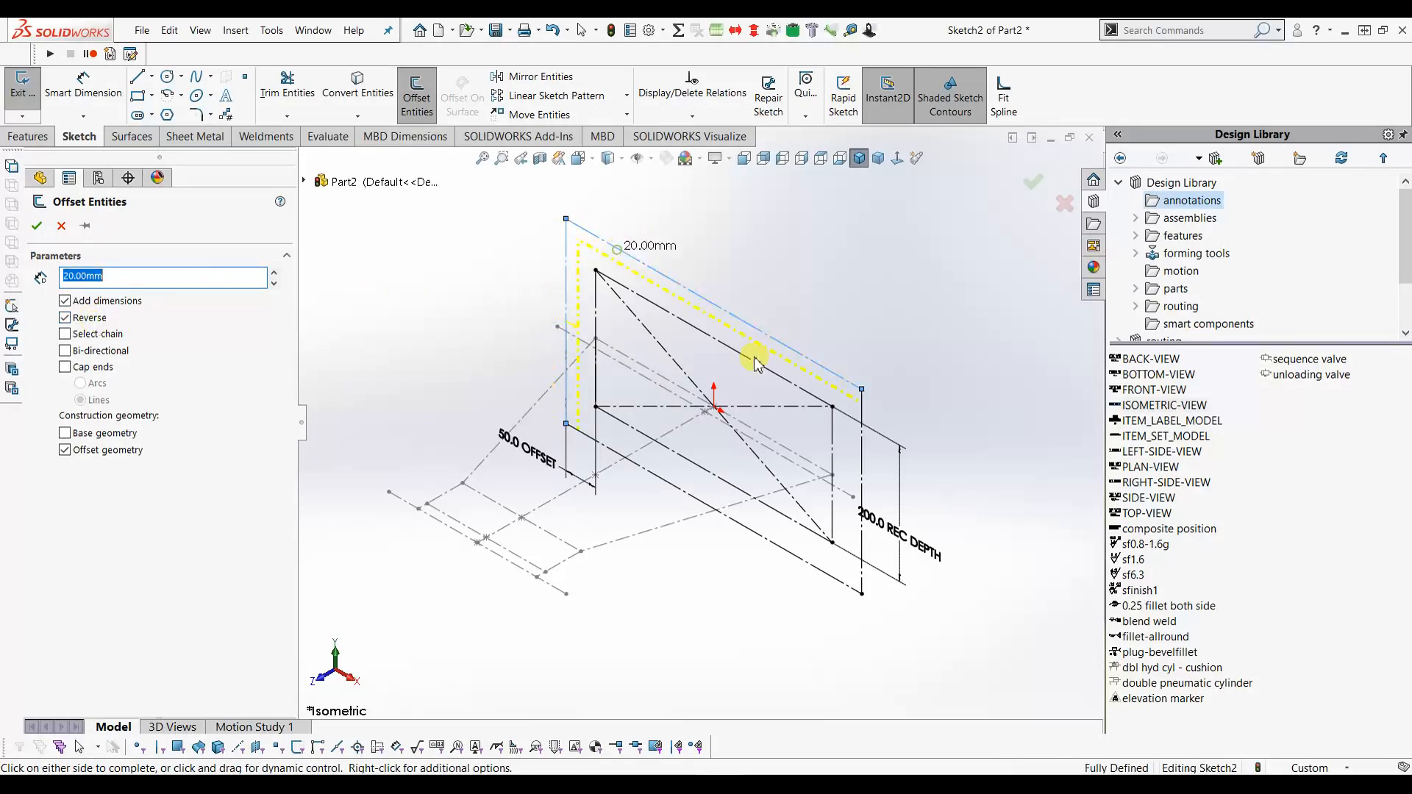
click(858, 437)
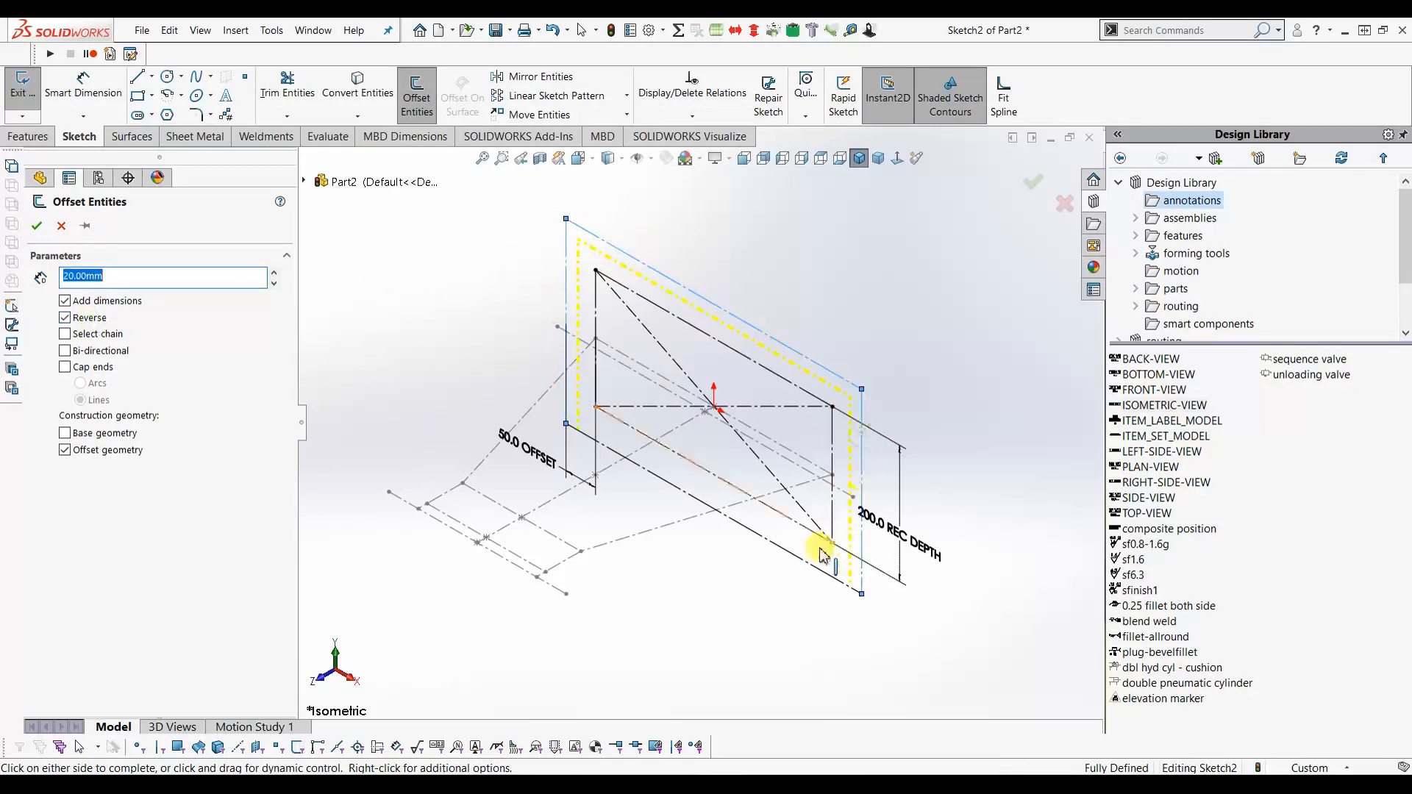
click(807, 567)
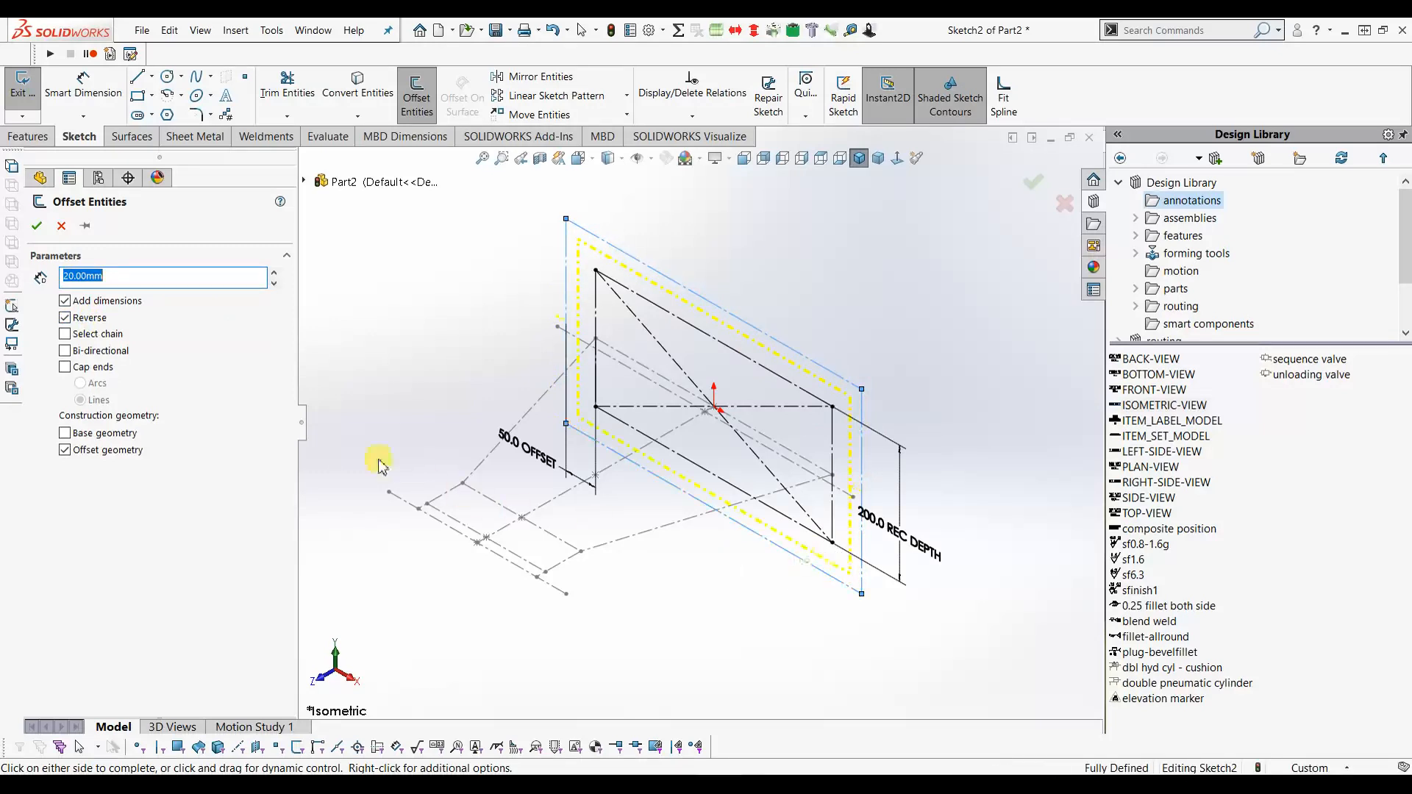
click(34, 227)
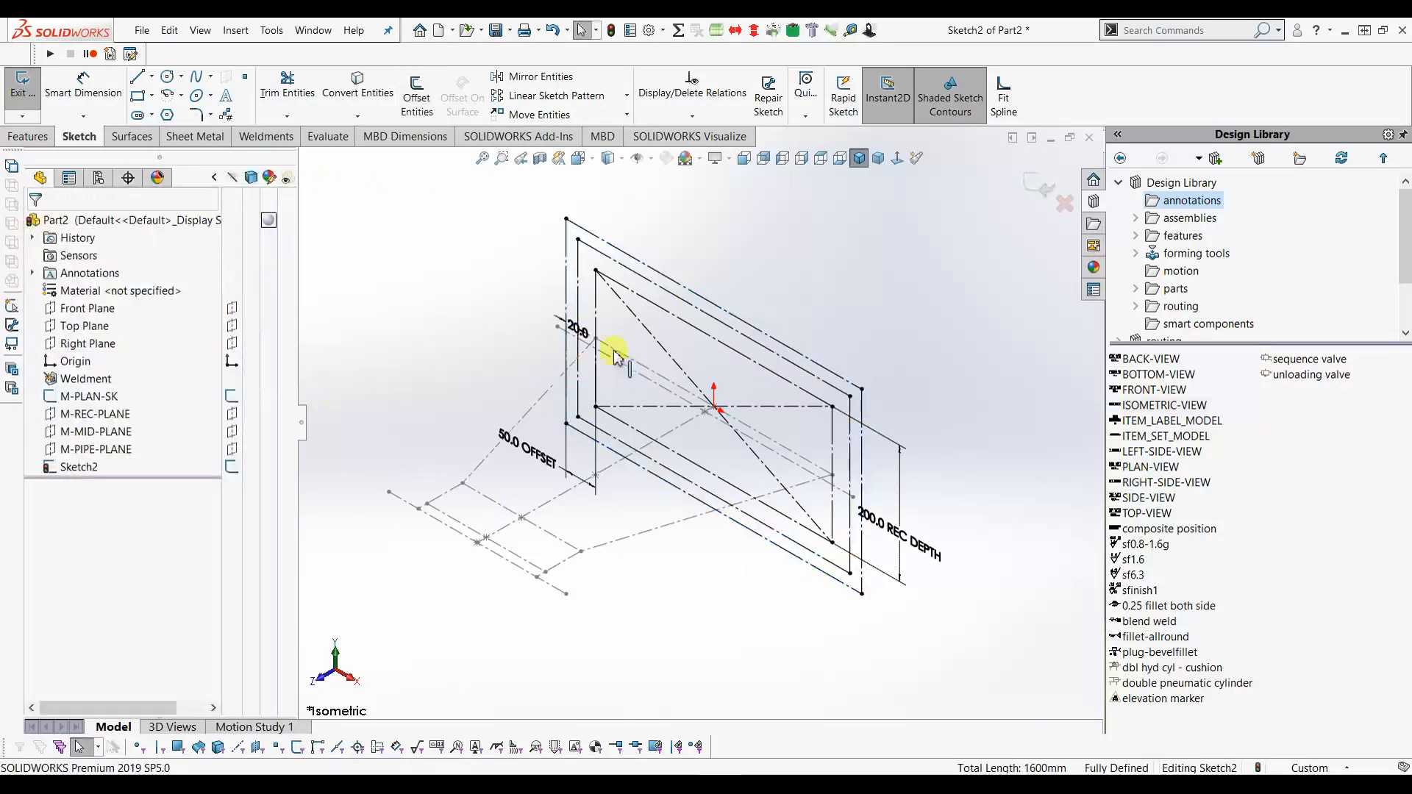
Move the 20 mm offset dimension outside the rectangles and append the text PCD OFFSET to it, separated by a space.
drag(572, 326, 516, 371)
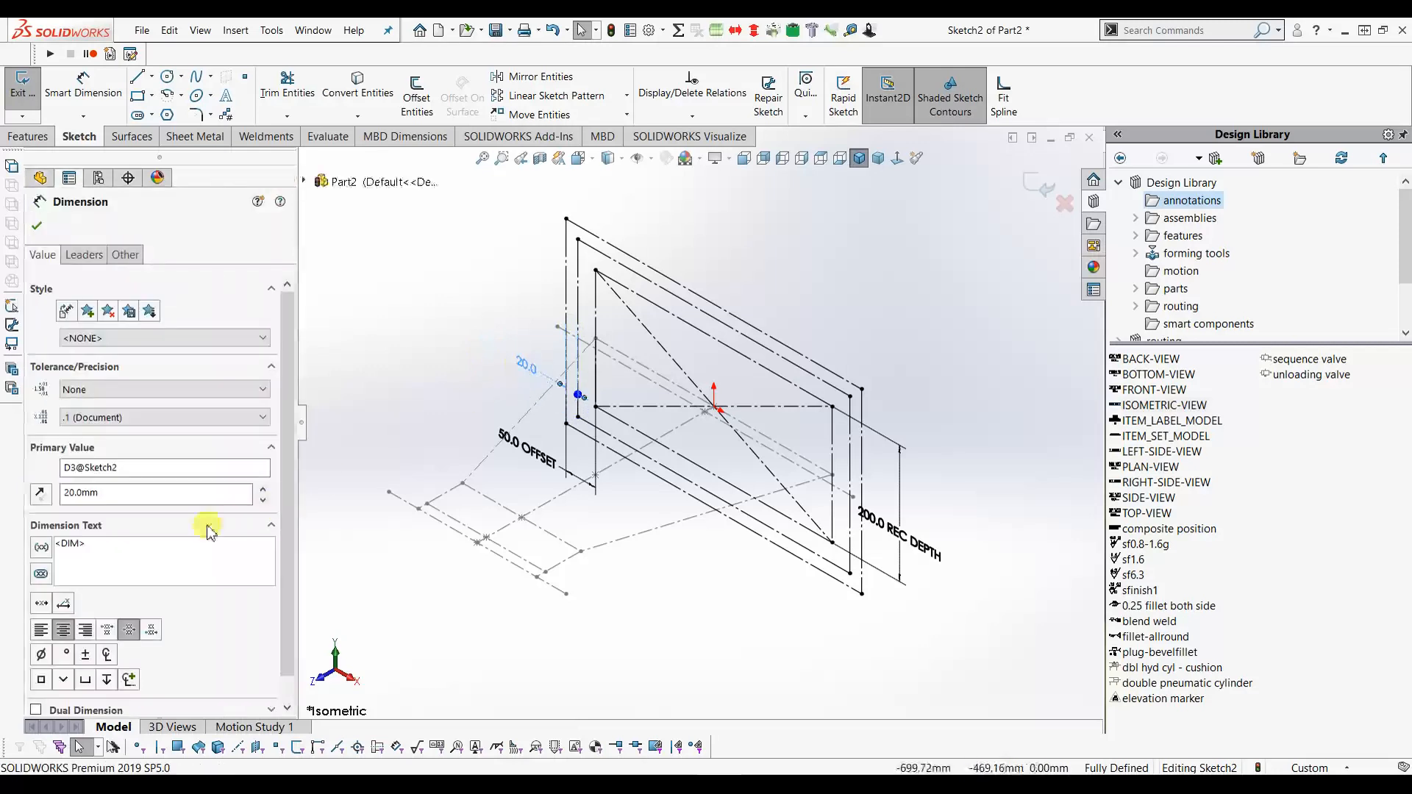
click(165, 555)
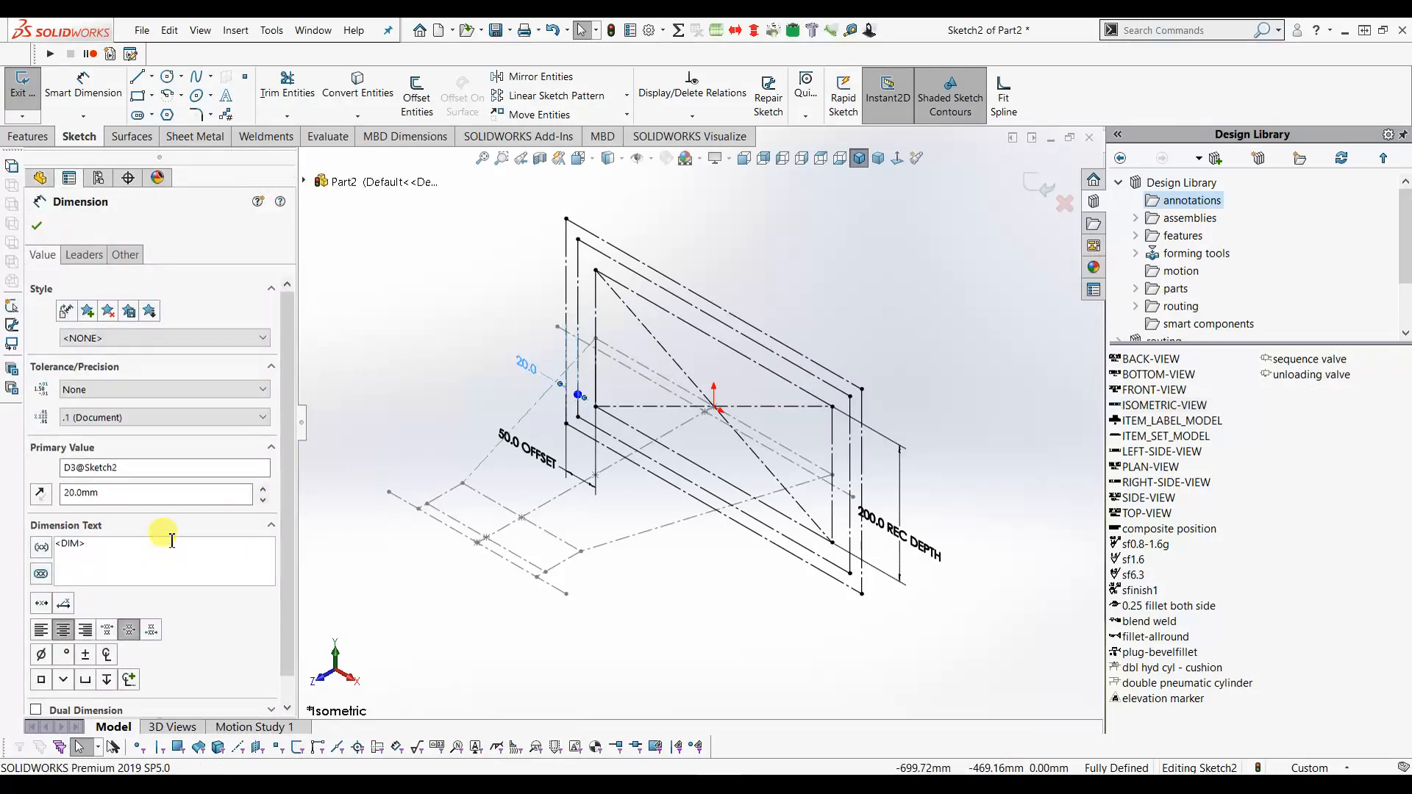
text(PCD OFFSET)
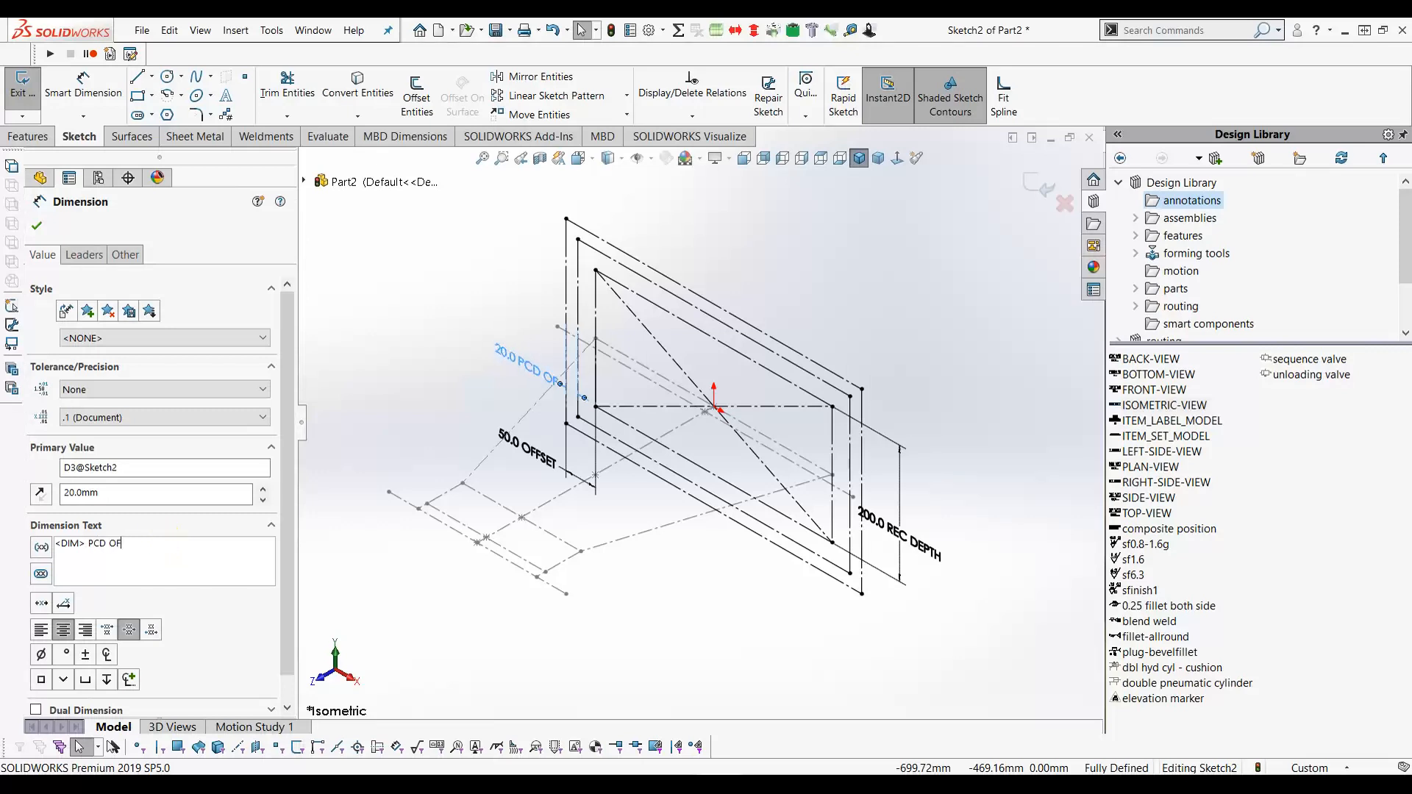
click(36, 226)
Change the 50 mm dimension's text to FLG OFFSET and place it farther out, clear of the rectangles.
click(571, 458)
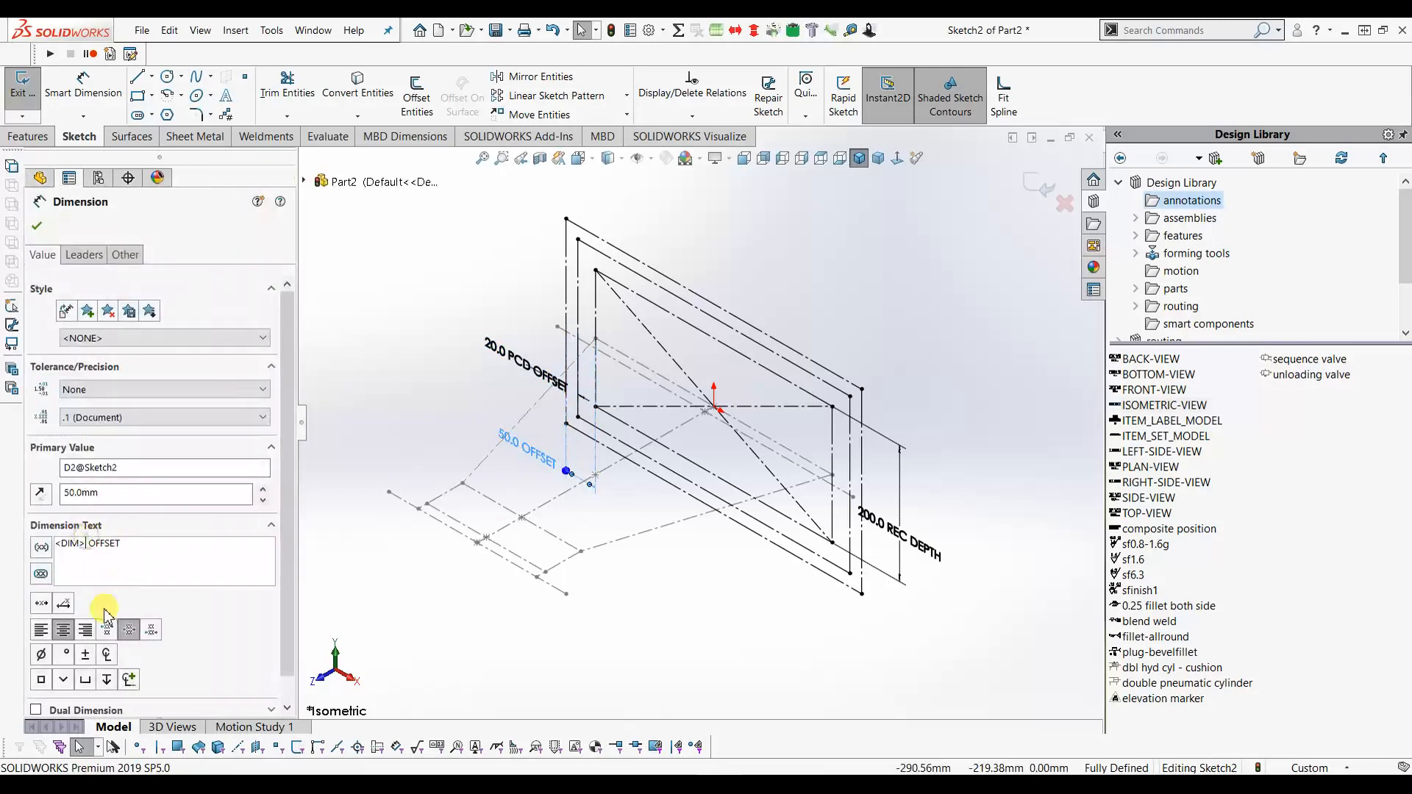
text(FLG)
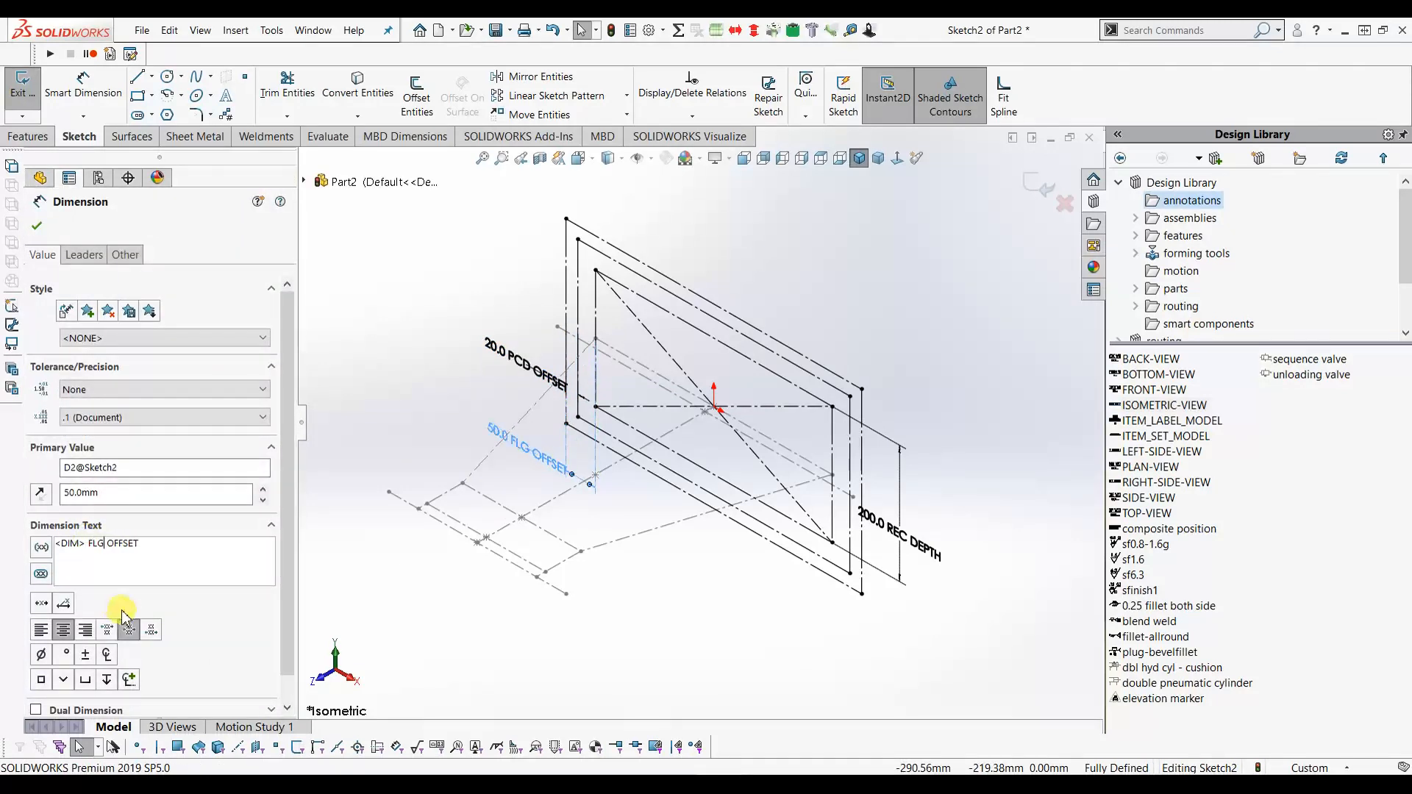
click(34, 222)
drag(532, 444, 483, 409)
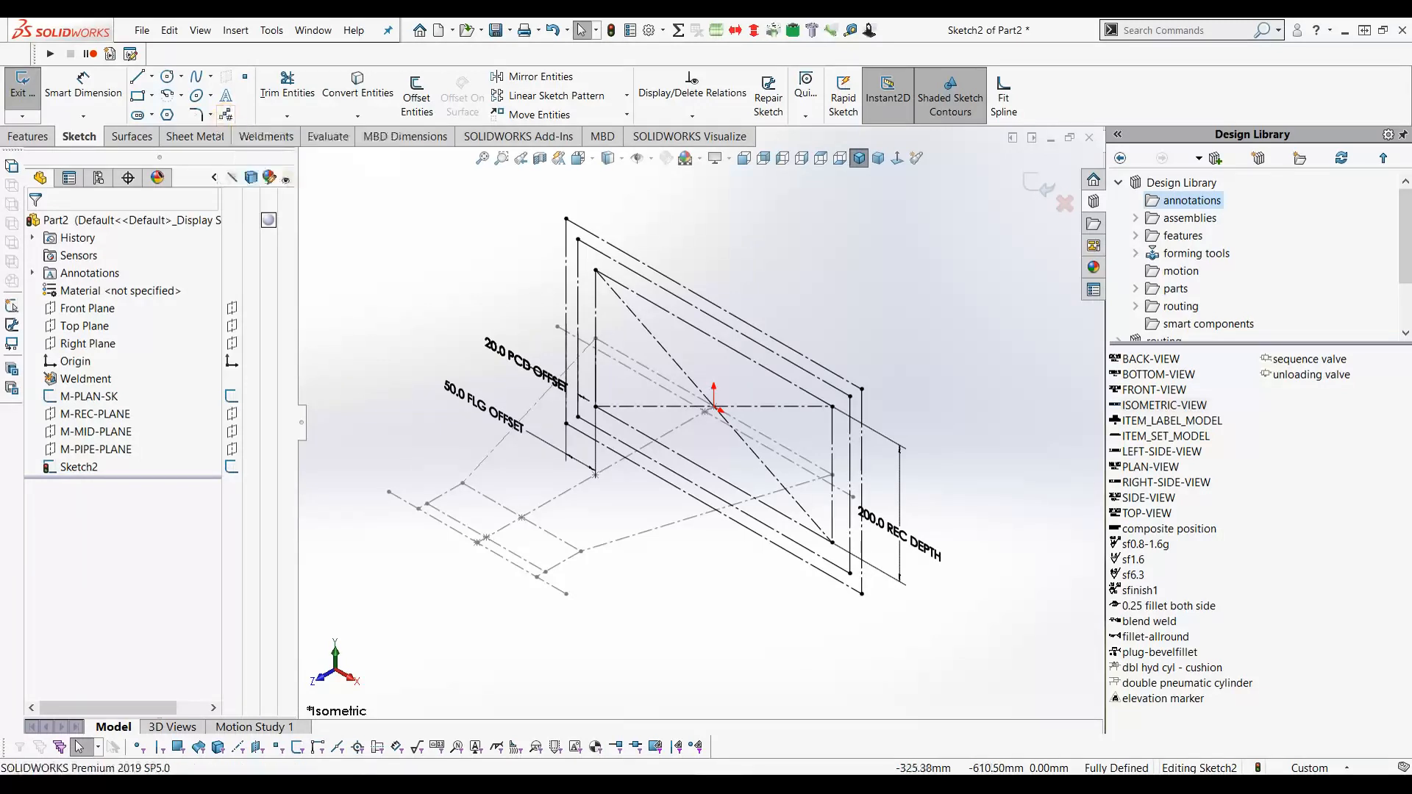
Consult the flange hole layout in the PDF drawing, and divide both long sides of the middle rectangle with 5 evenly spaced sketch points each.
click(474, 744)
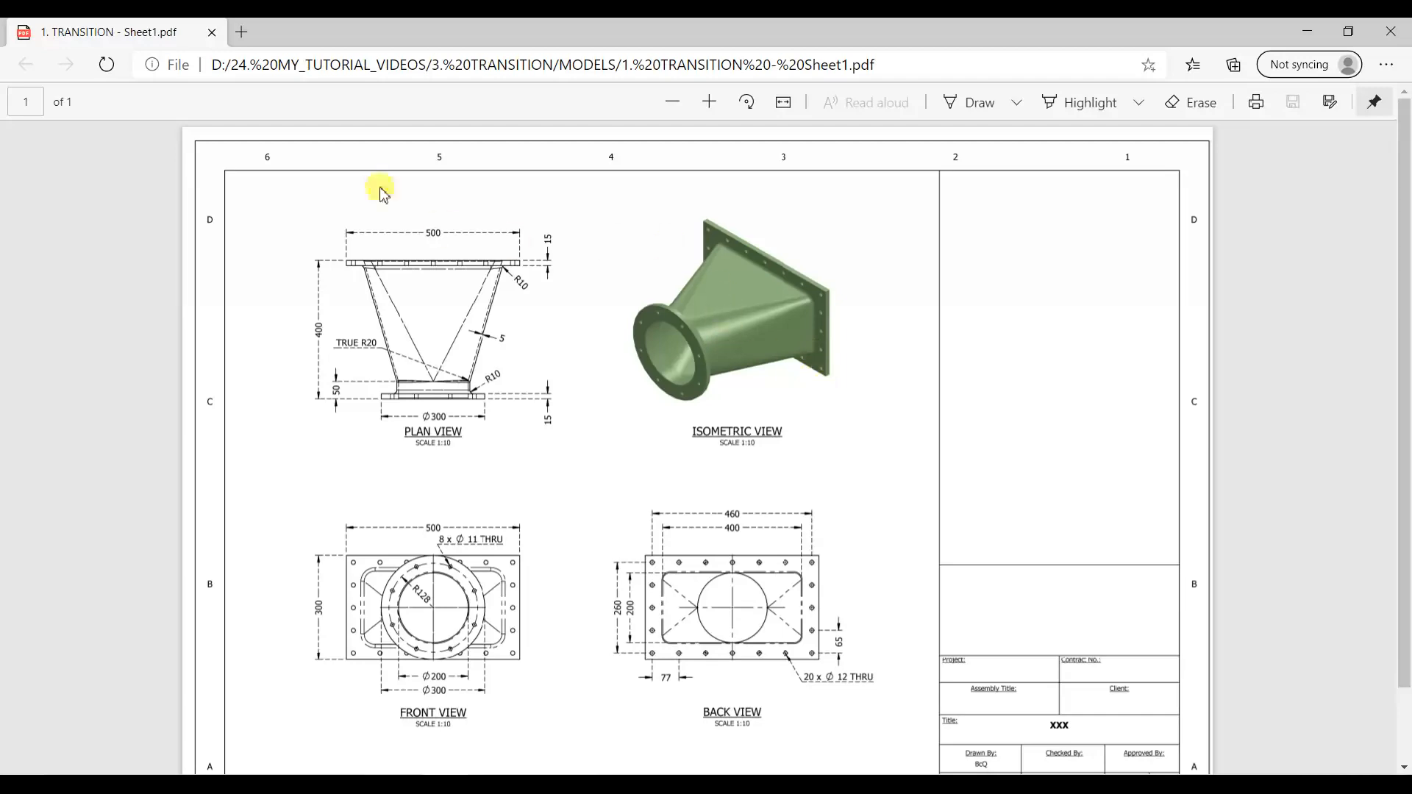
click(1313, 32)
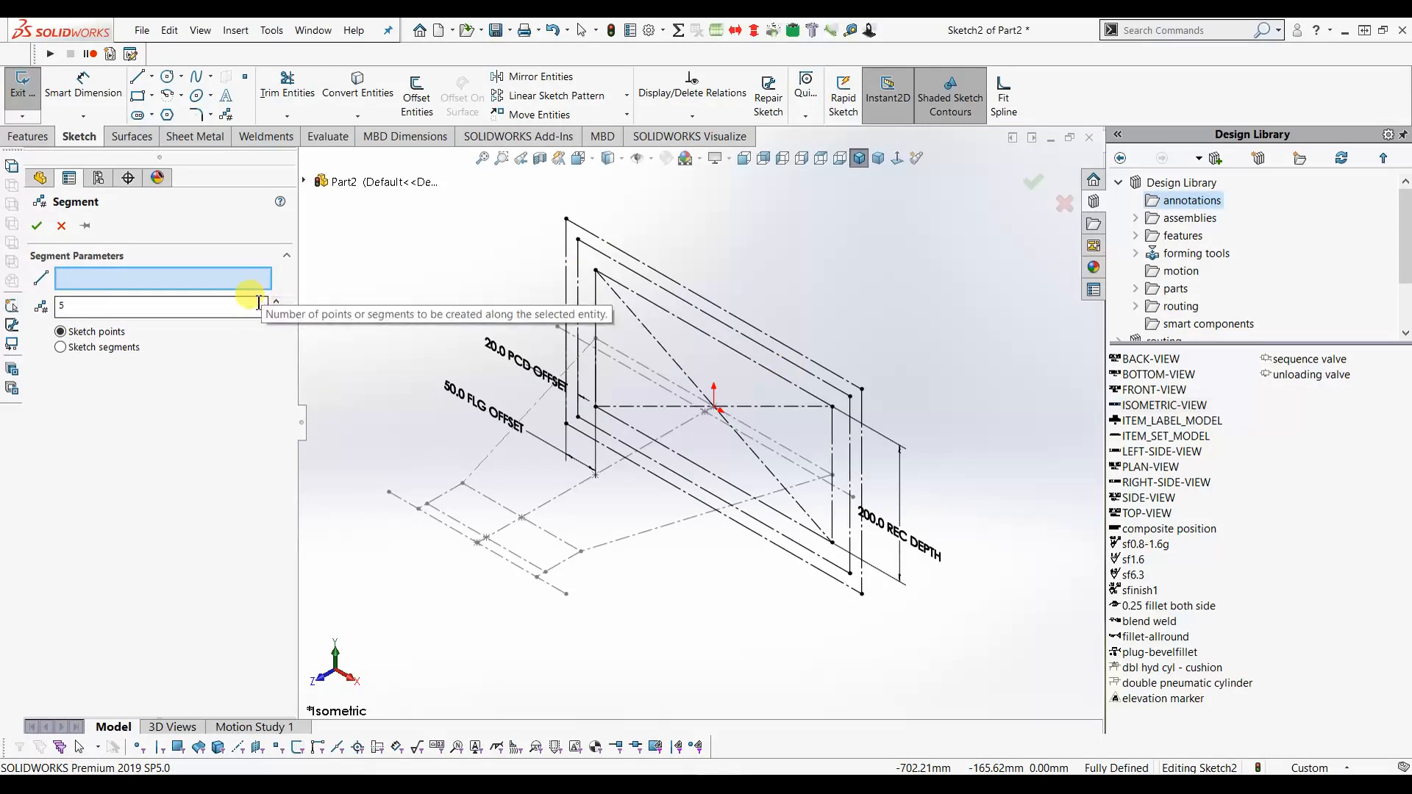
click(597, 256)
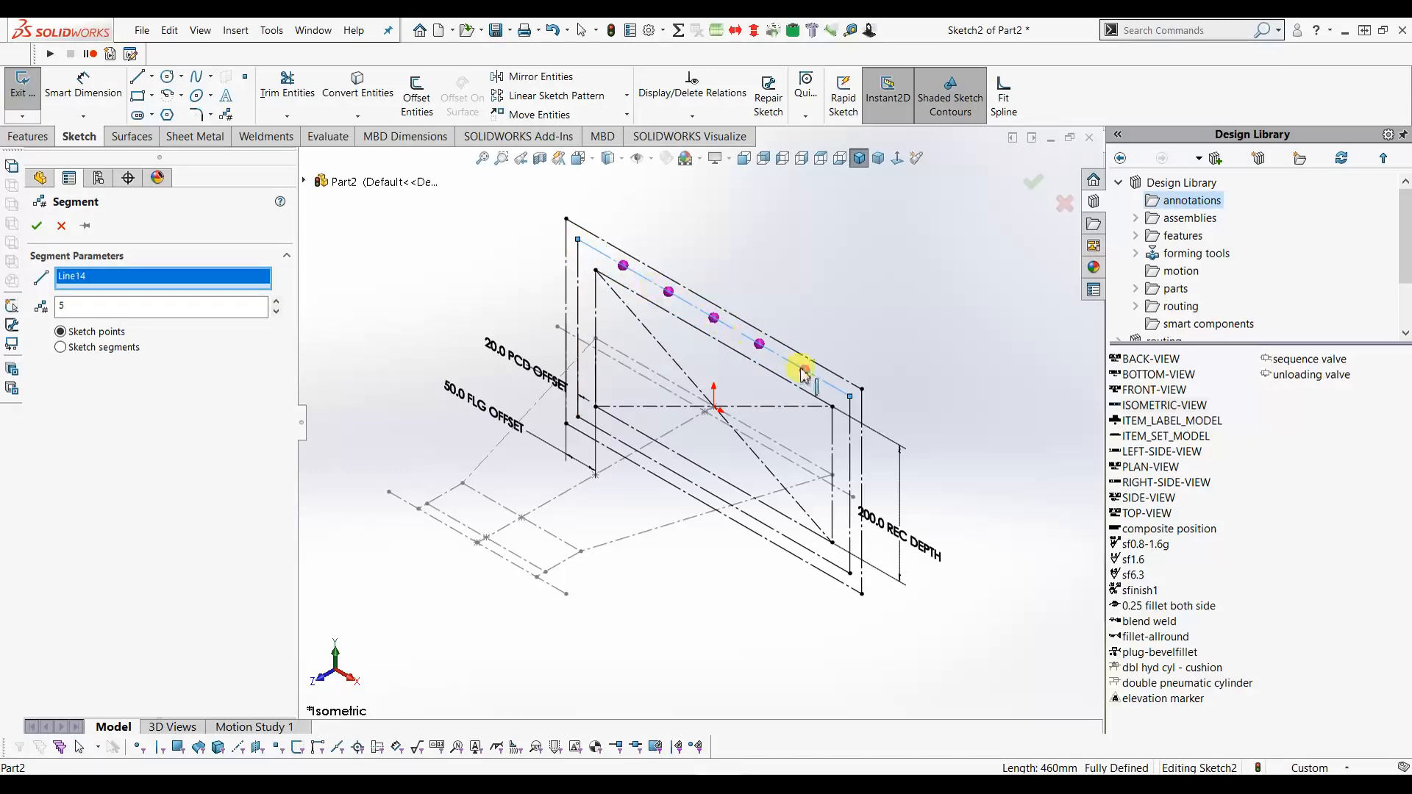
click(39, 228)
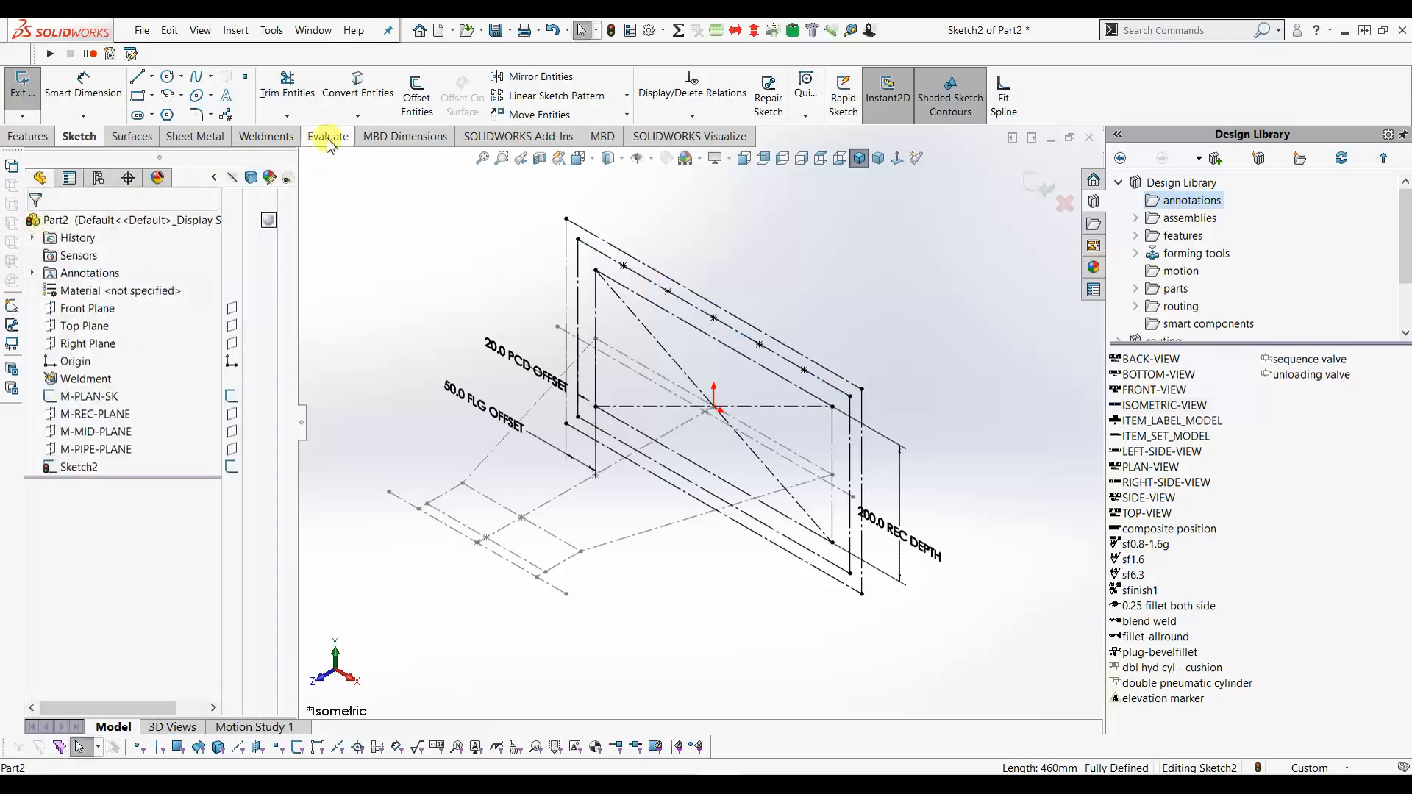
click(227, 116)
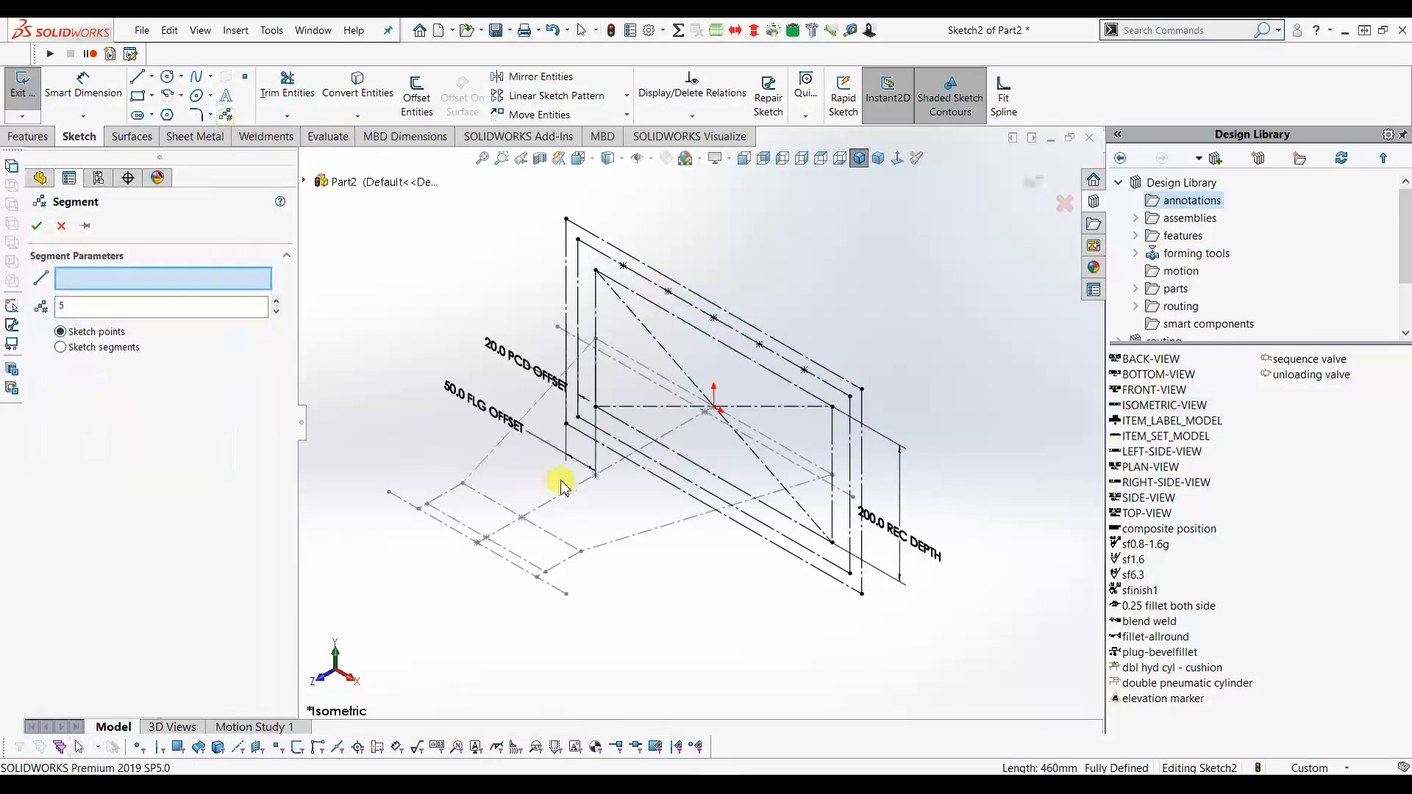
click(620, 450)
click(36, 226)
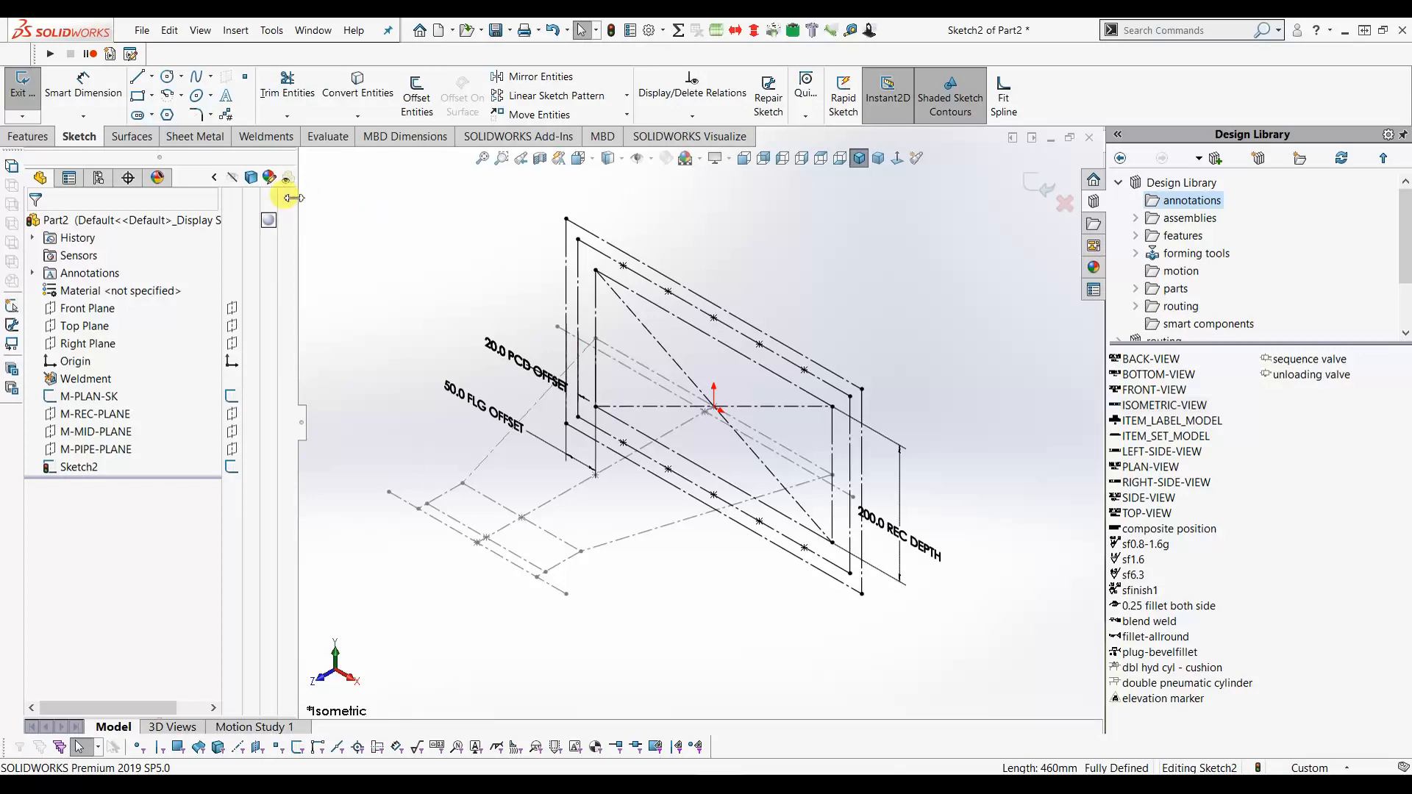
Divide both vertical sides of the middle rectangle with 3 evenly spaced sketch points each.
click(225, 116)
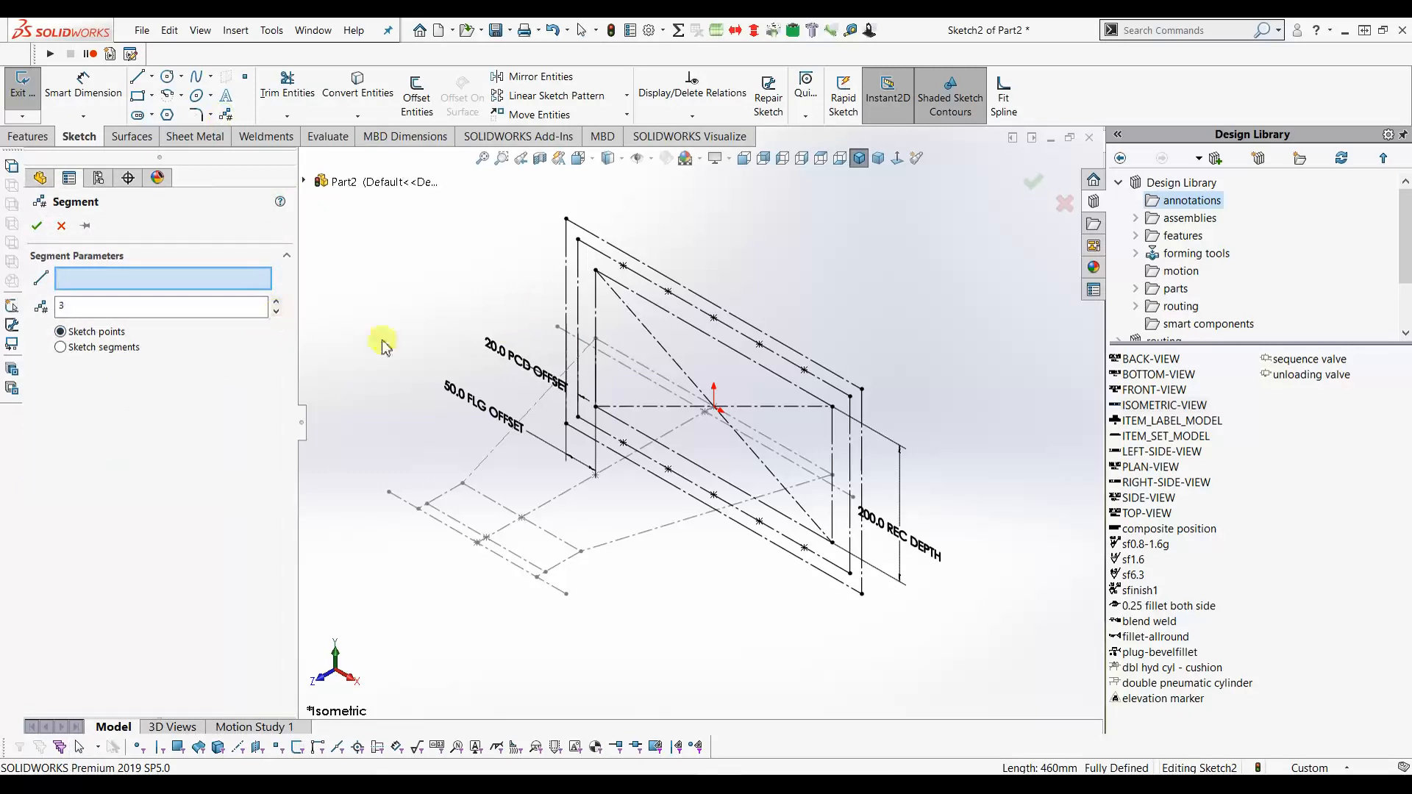
click(578, 301)
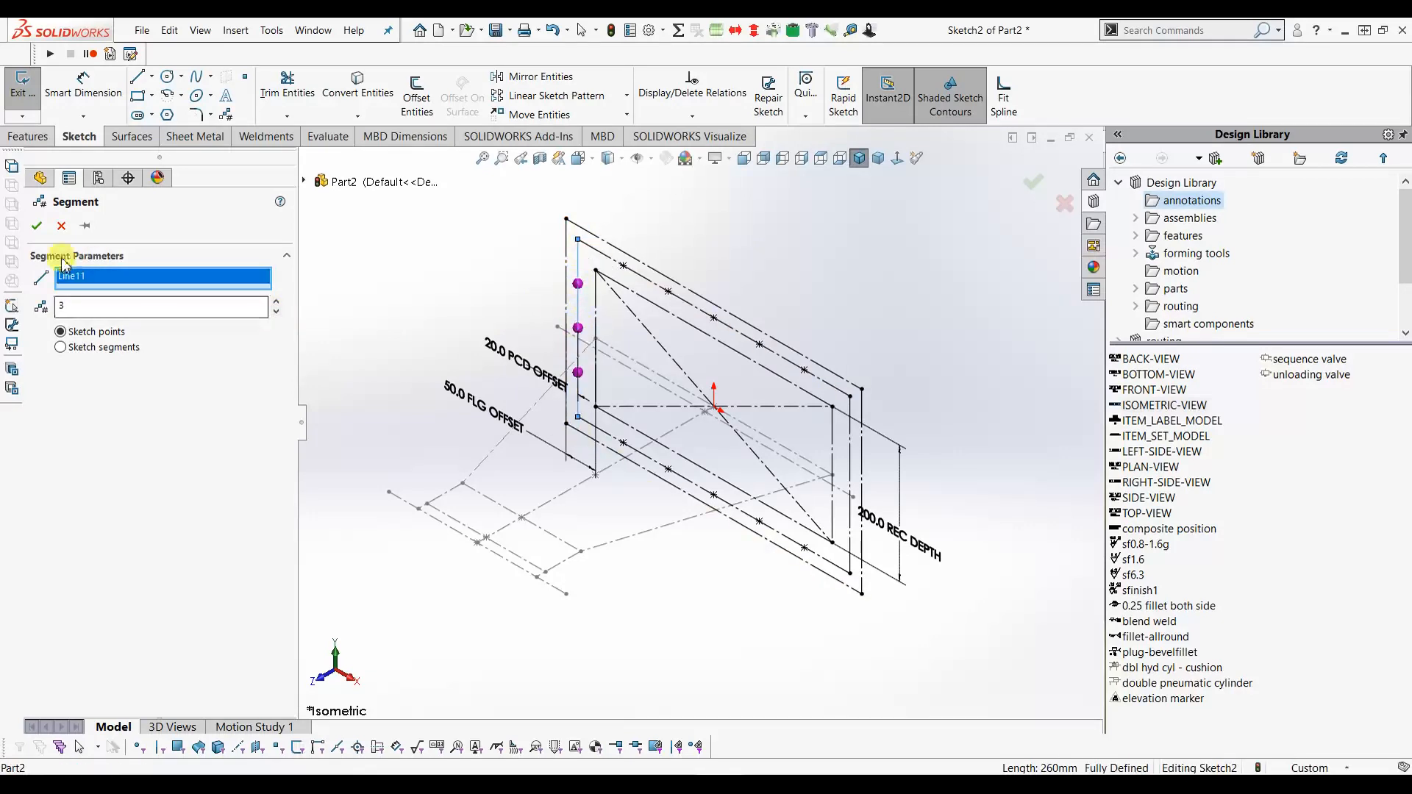
click(37, 228)
click(226, 113)
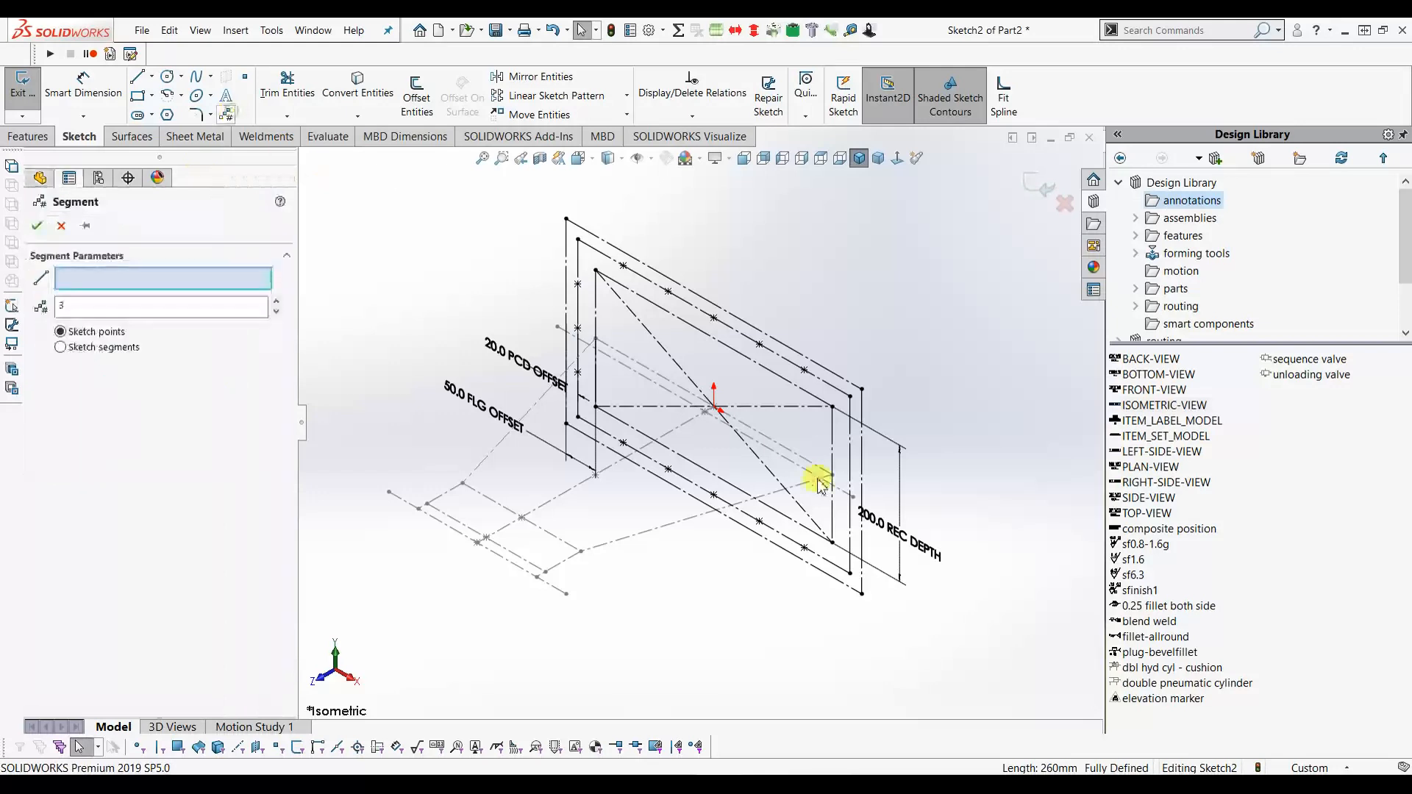
click(849, 464)
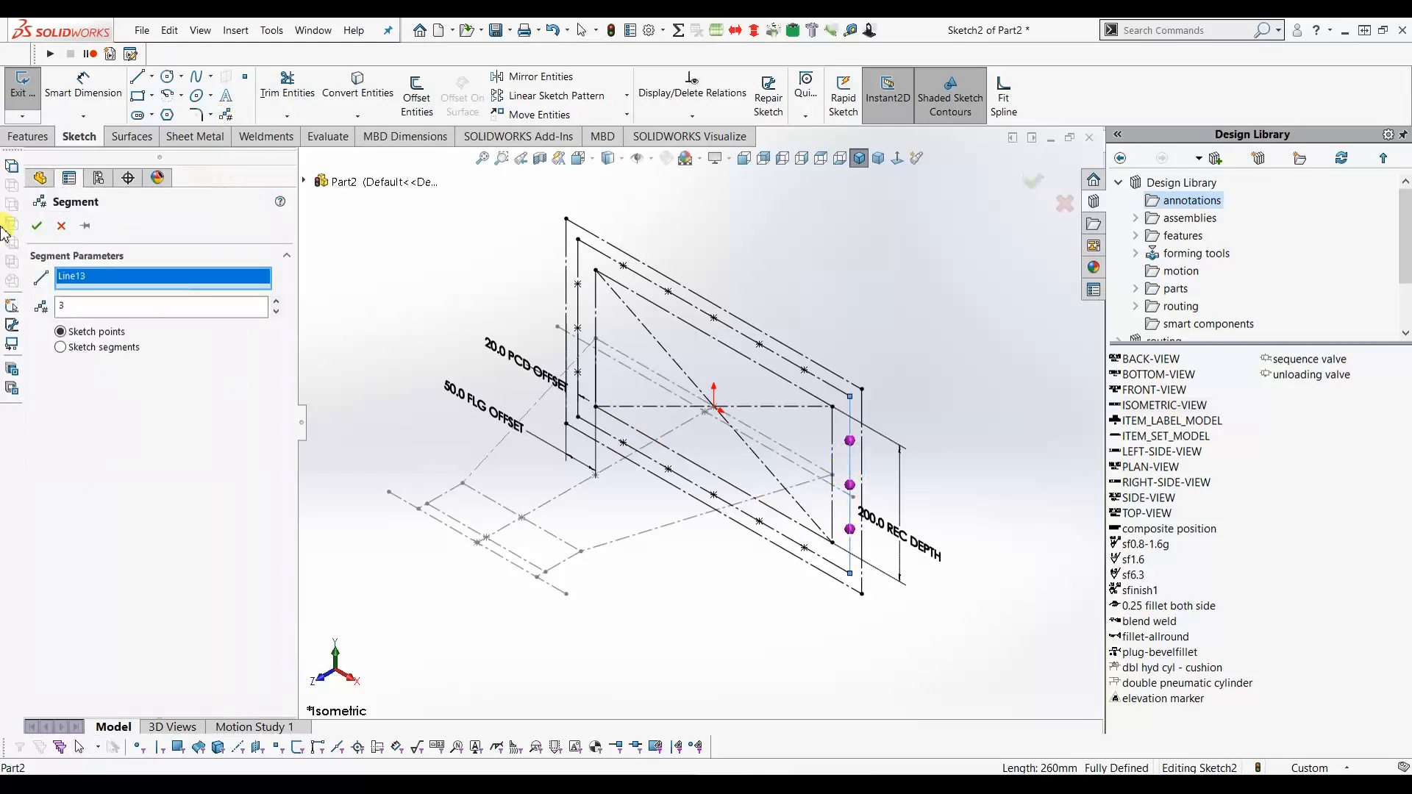
click(38, 229)
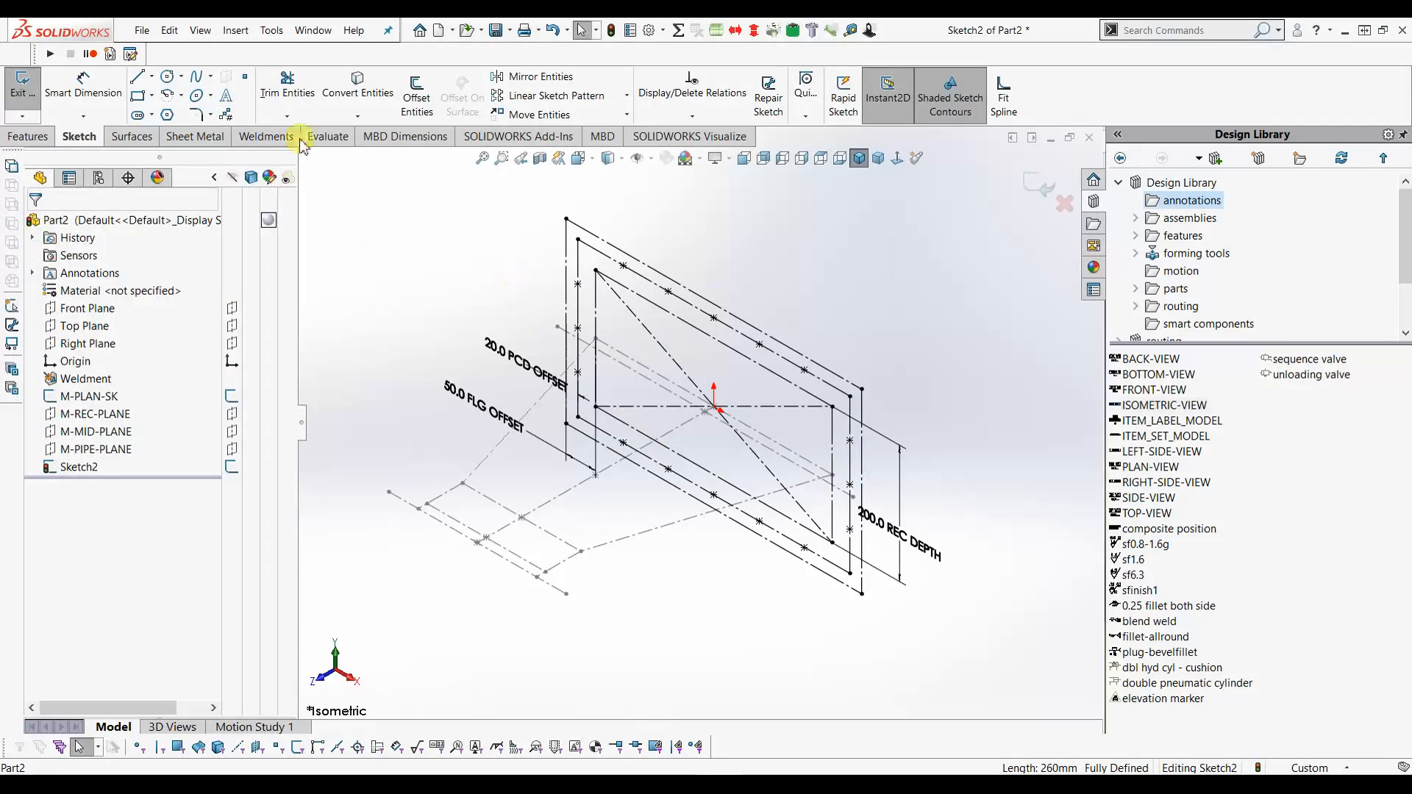
Place a sketch point on each of the middle rectangle's four corners.
click(246, 81)
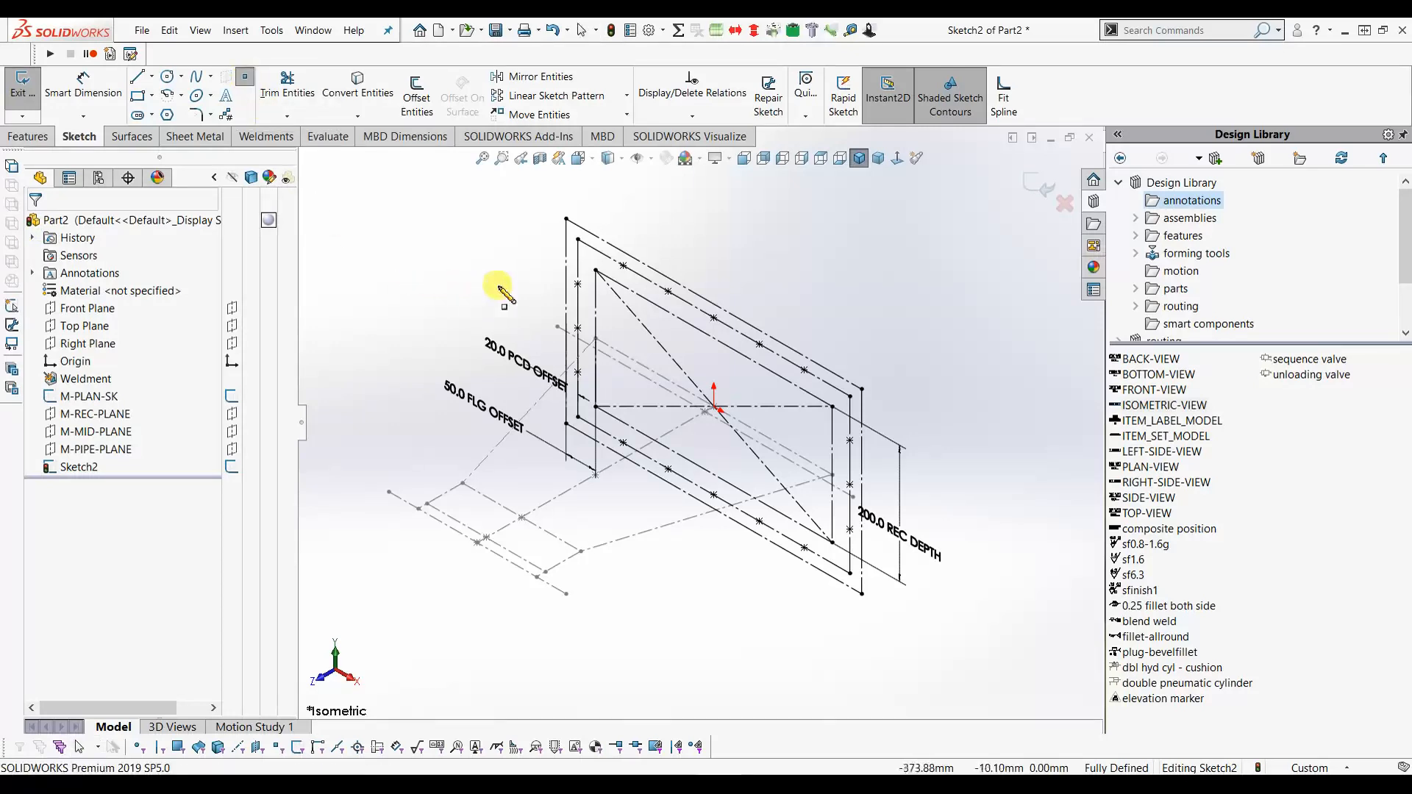
click(579, 419)
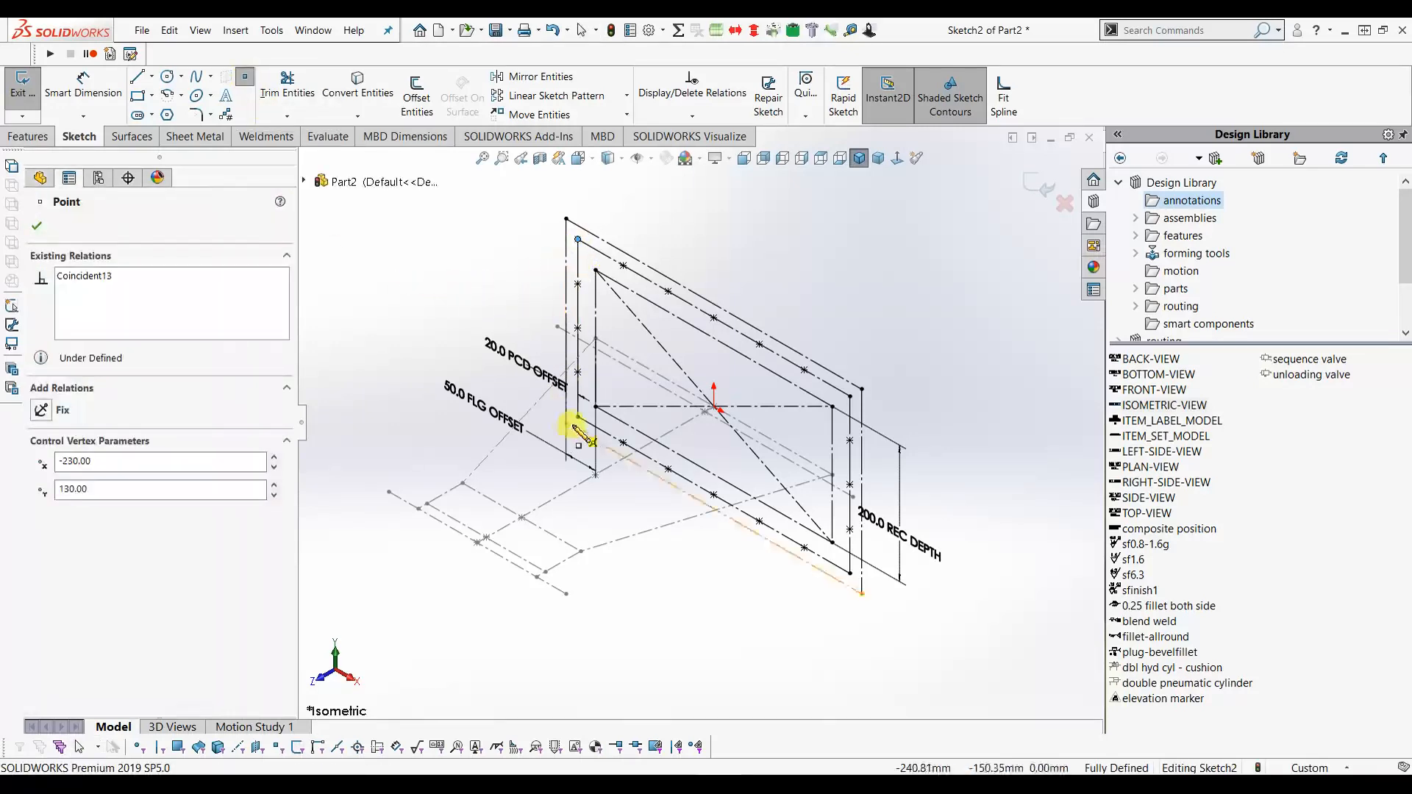
click(850, 573)
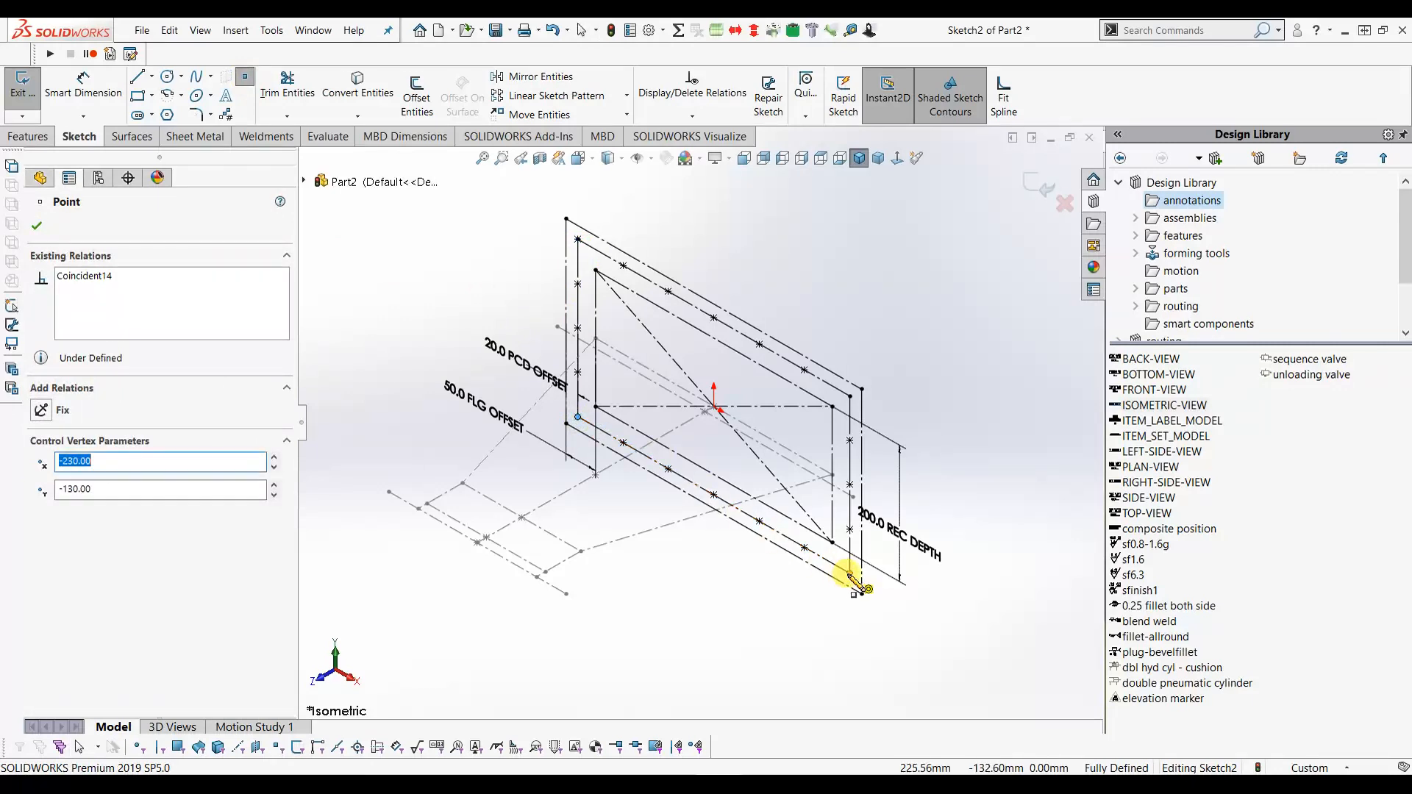
click(851, 398)
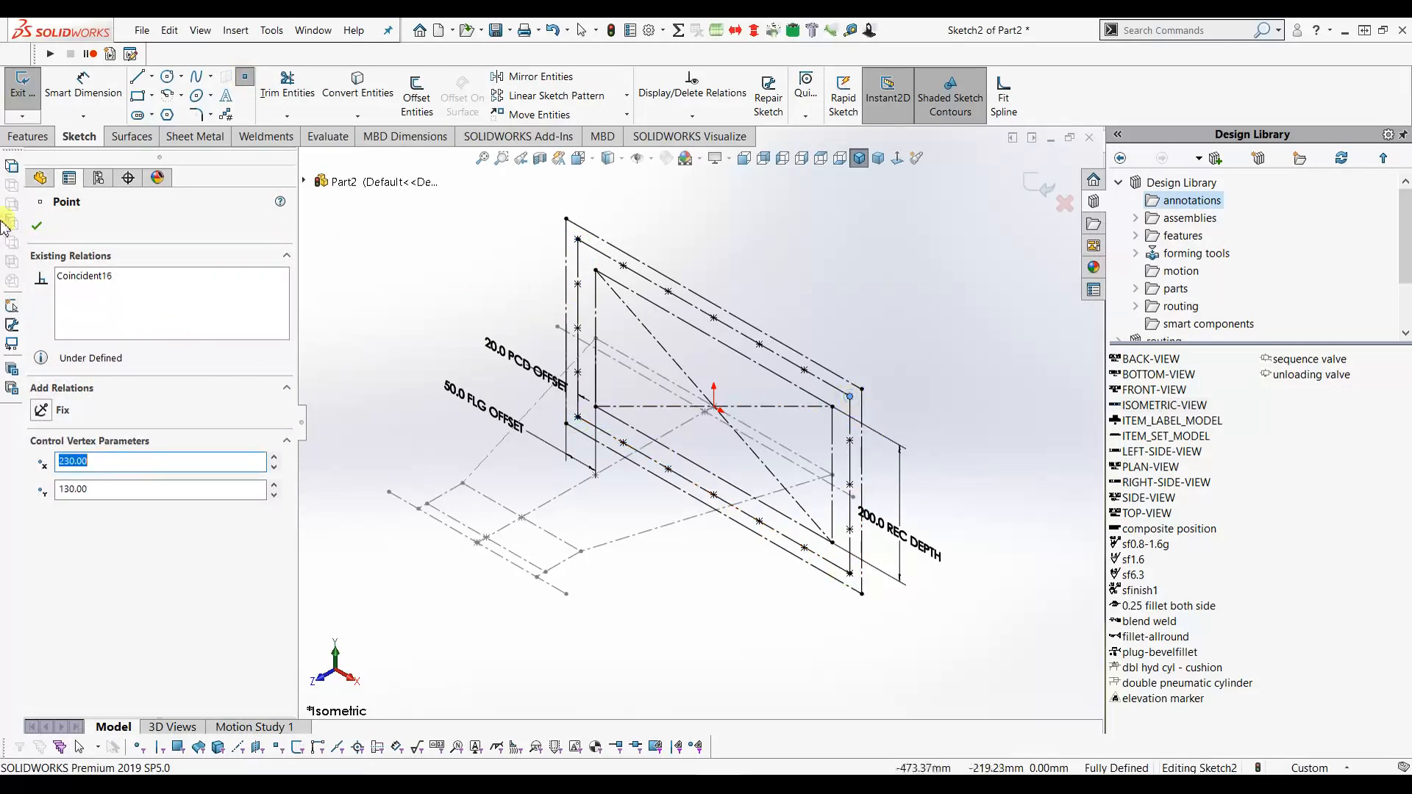
click(35, 227)
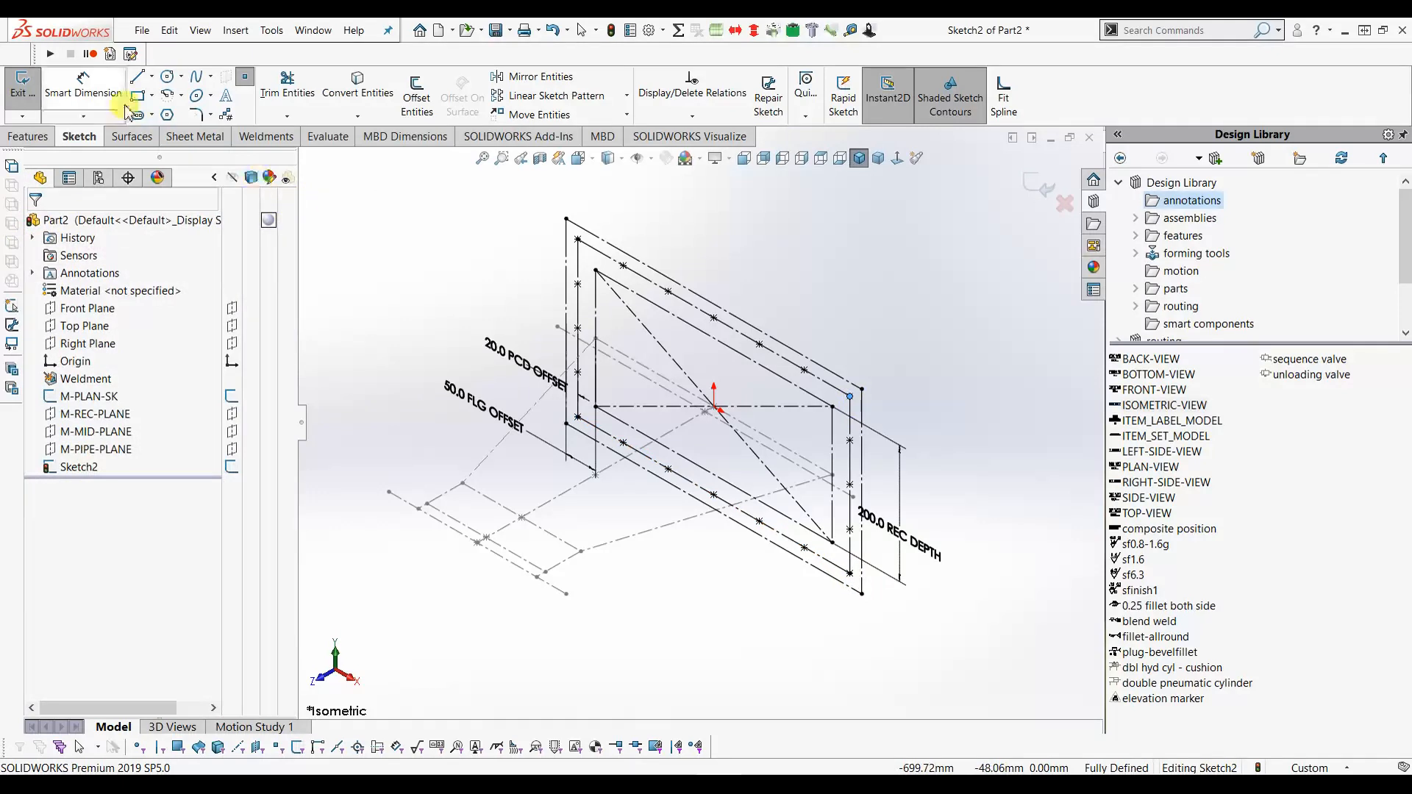
click(239, 82)
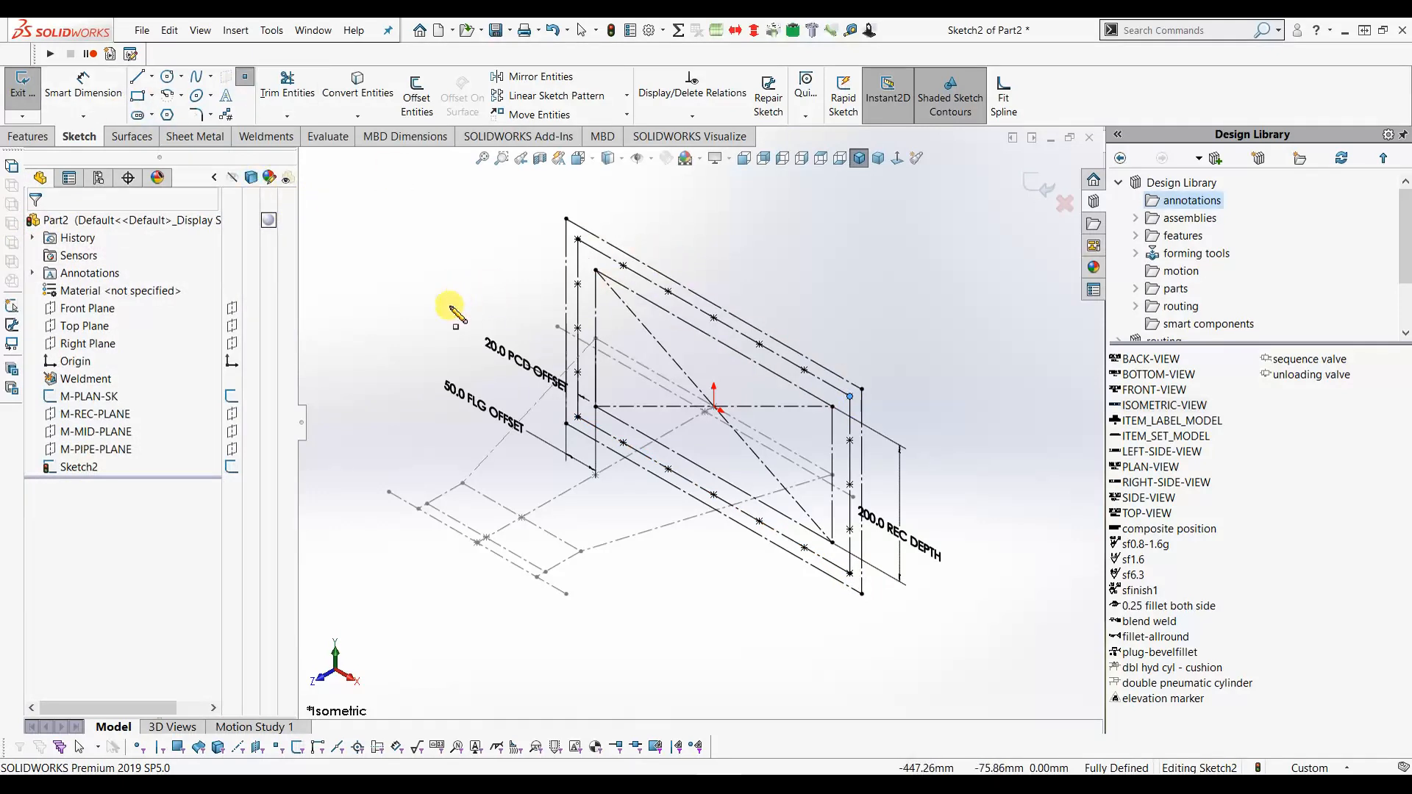
key(Escape)
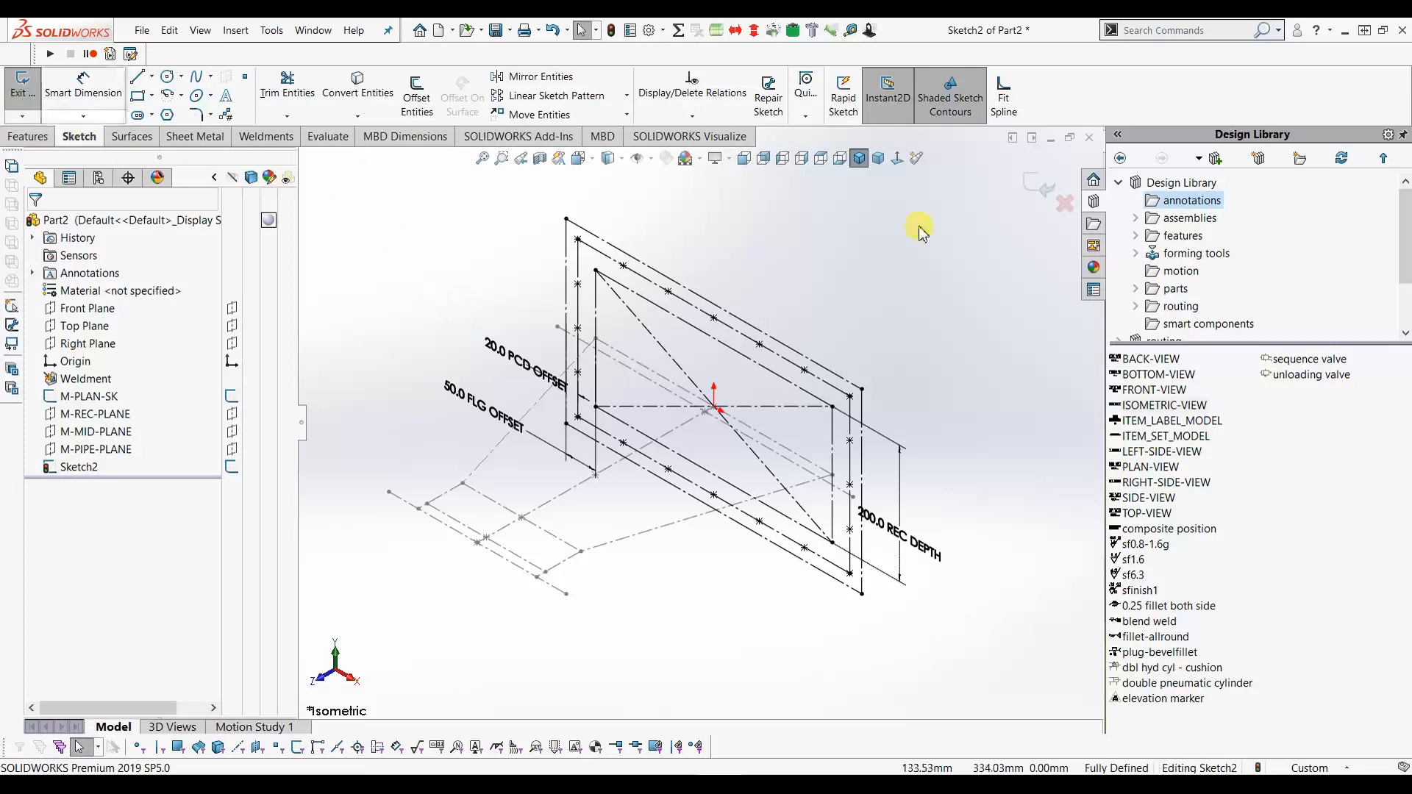
Exit the rectangular-end sketch and start a new sketch on M-MID-PLANE.
click(1040, 192)
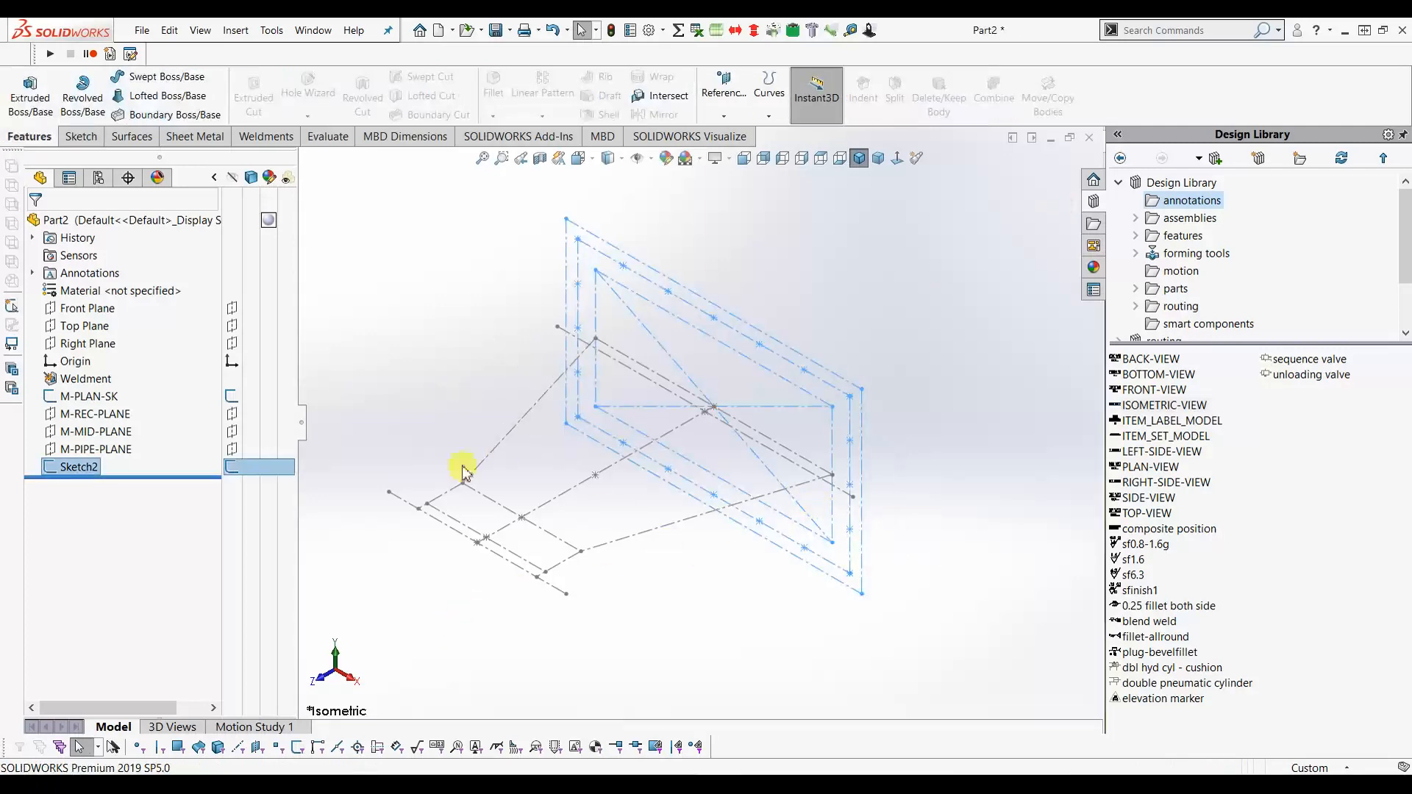
click(470, 412)
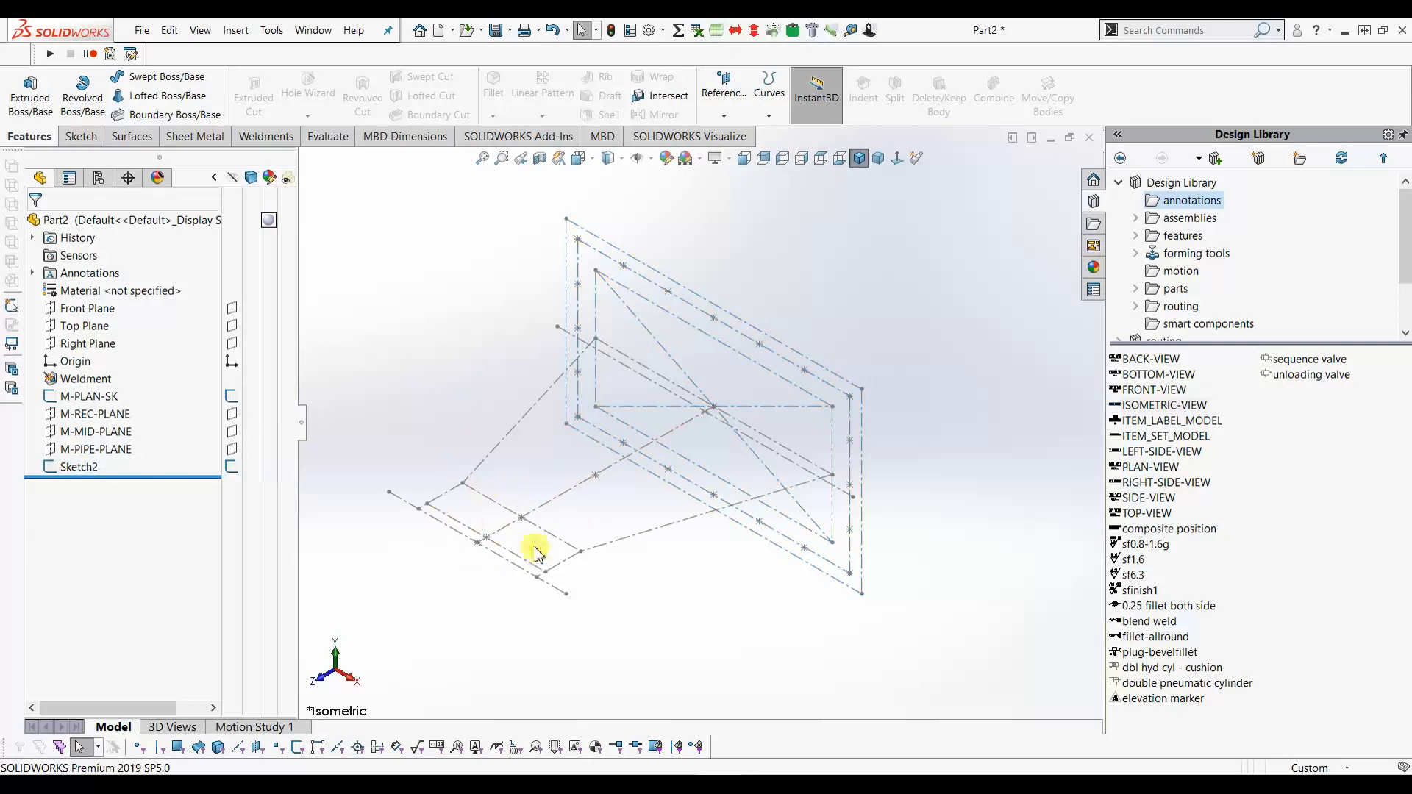
click(112, 433)
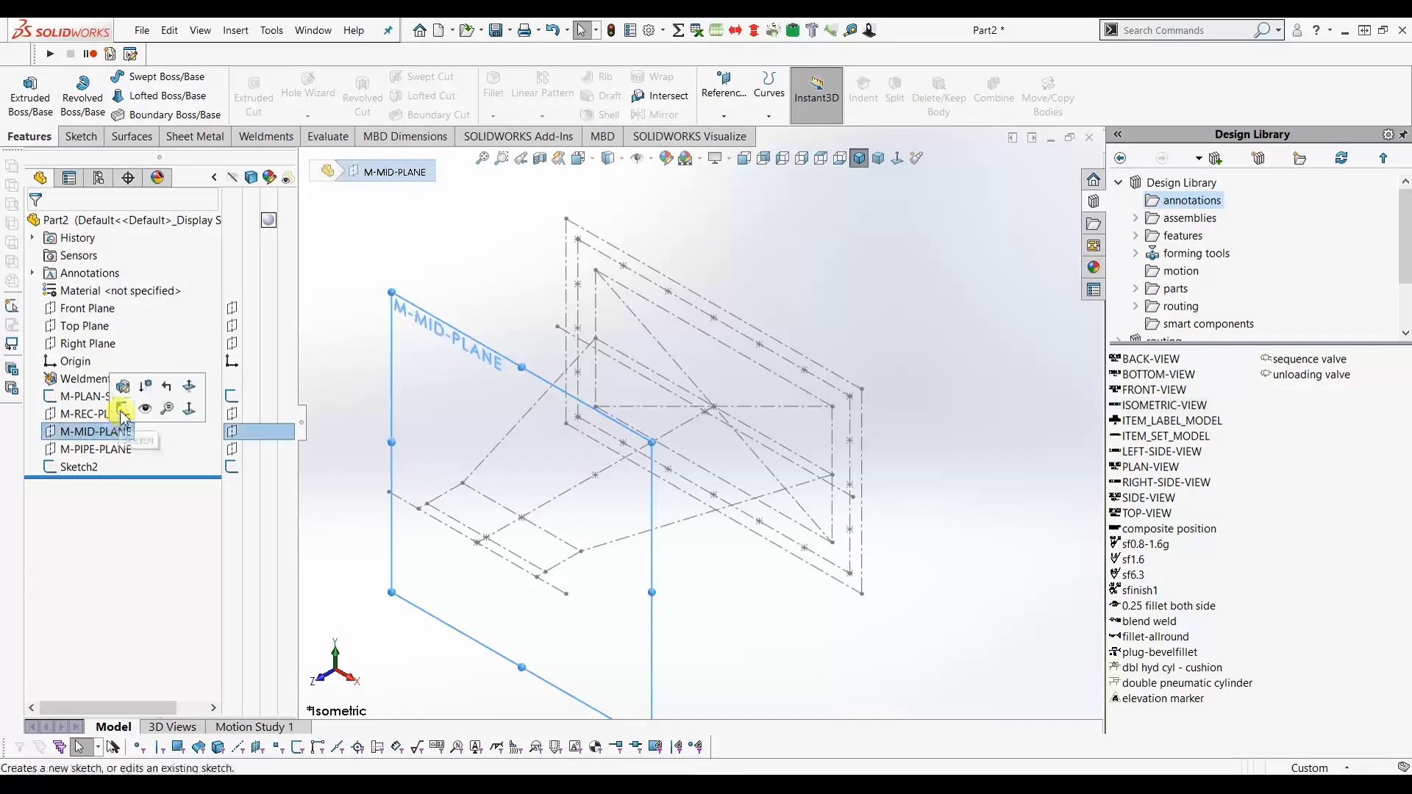
click(122, 410)
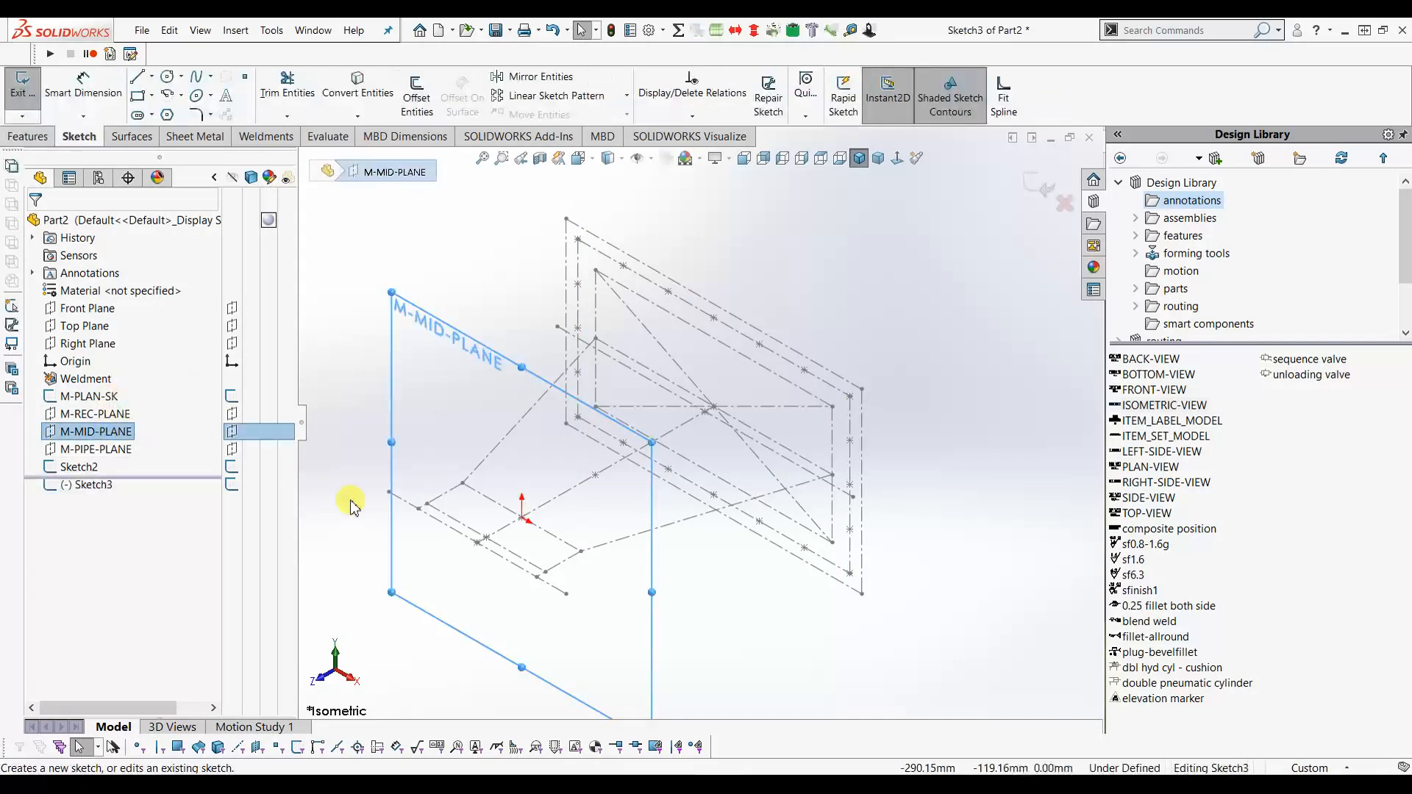
click(359, 356)
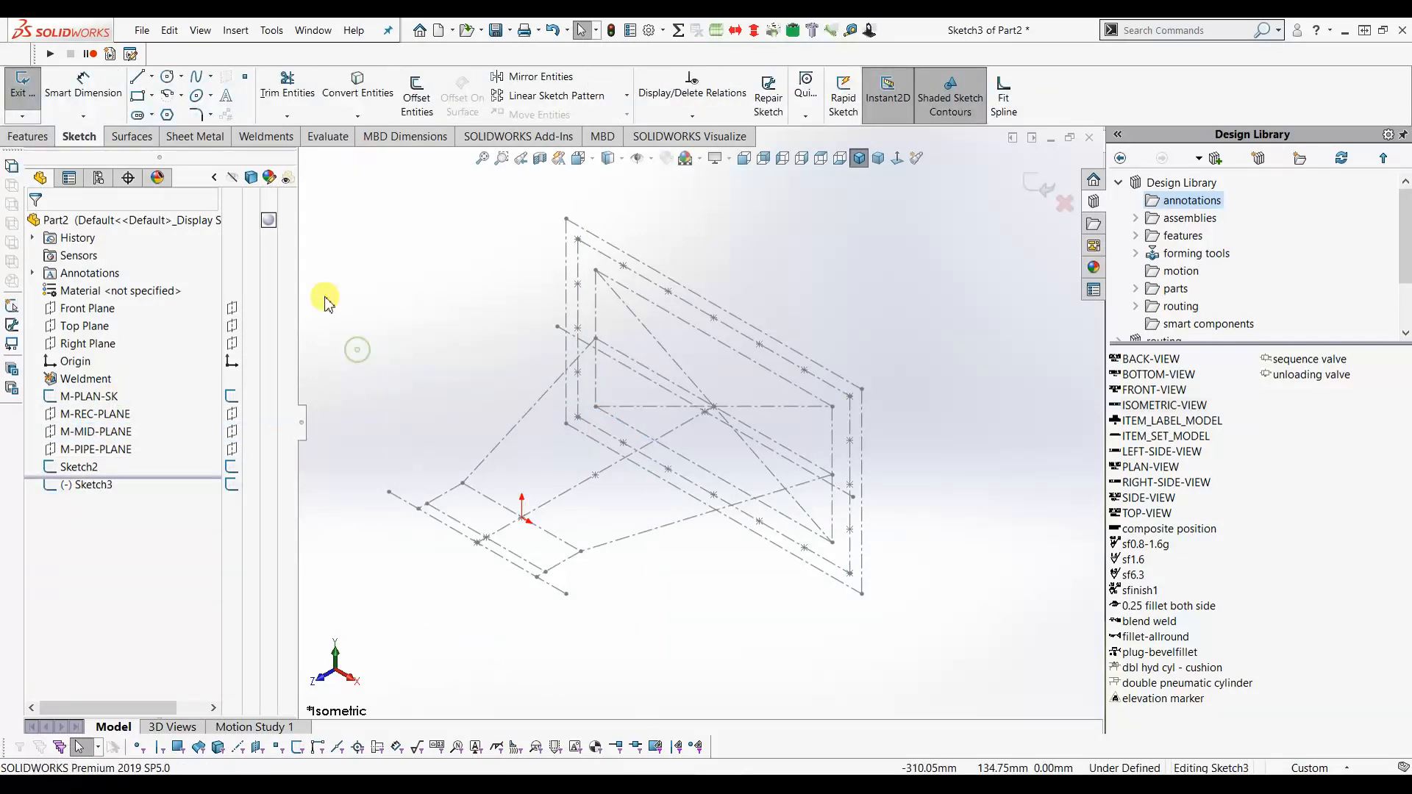
Draw a construction centre rectangle about 226 × 217 mm, centred on the origin of the M-MID-PLANE sketch.
click(152, 95)
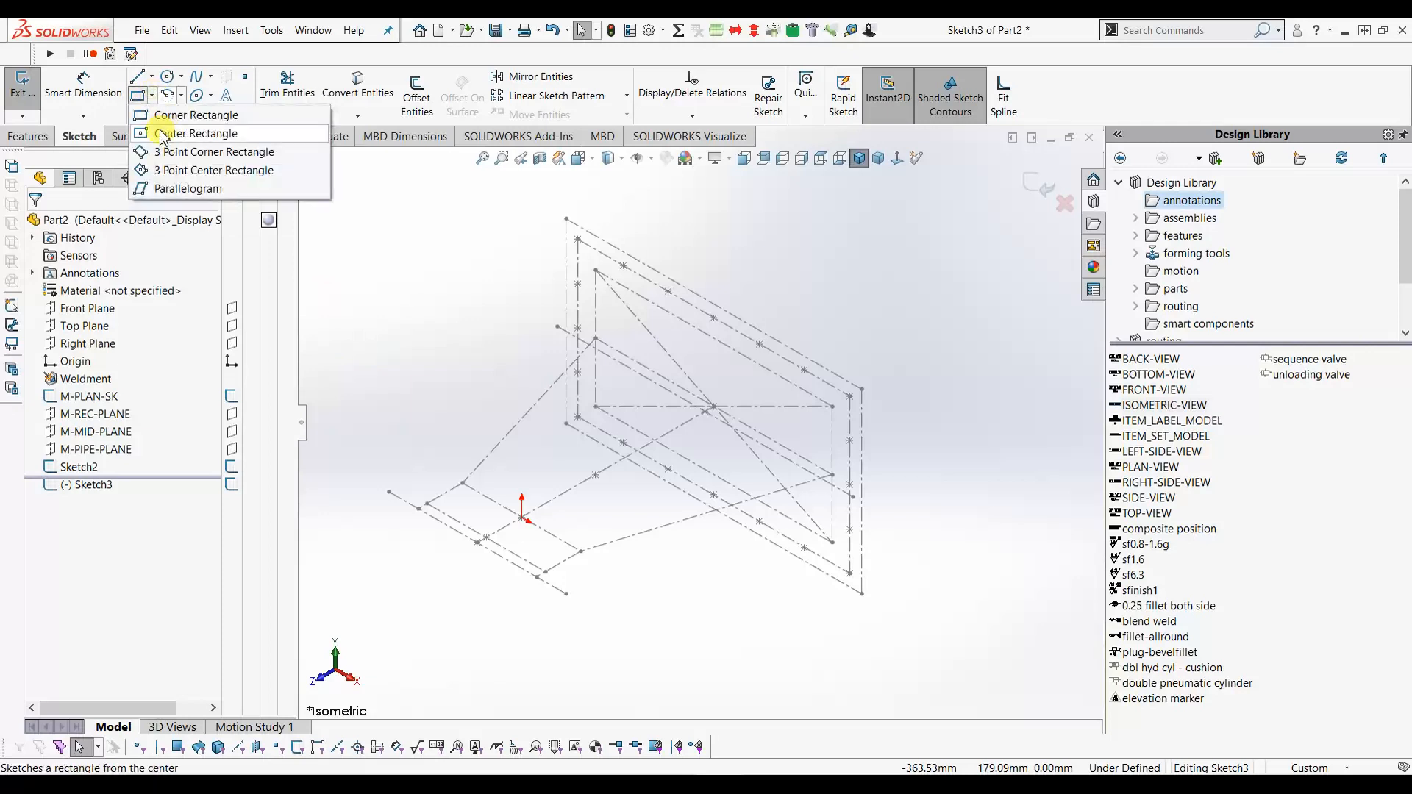
click(162, 134)
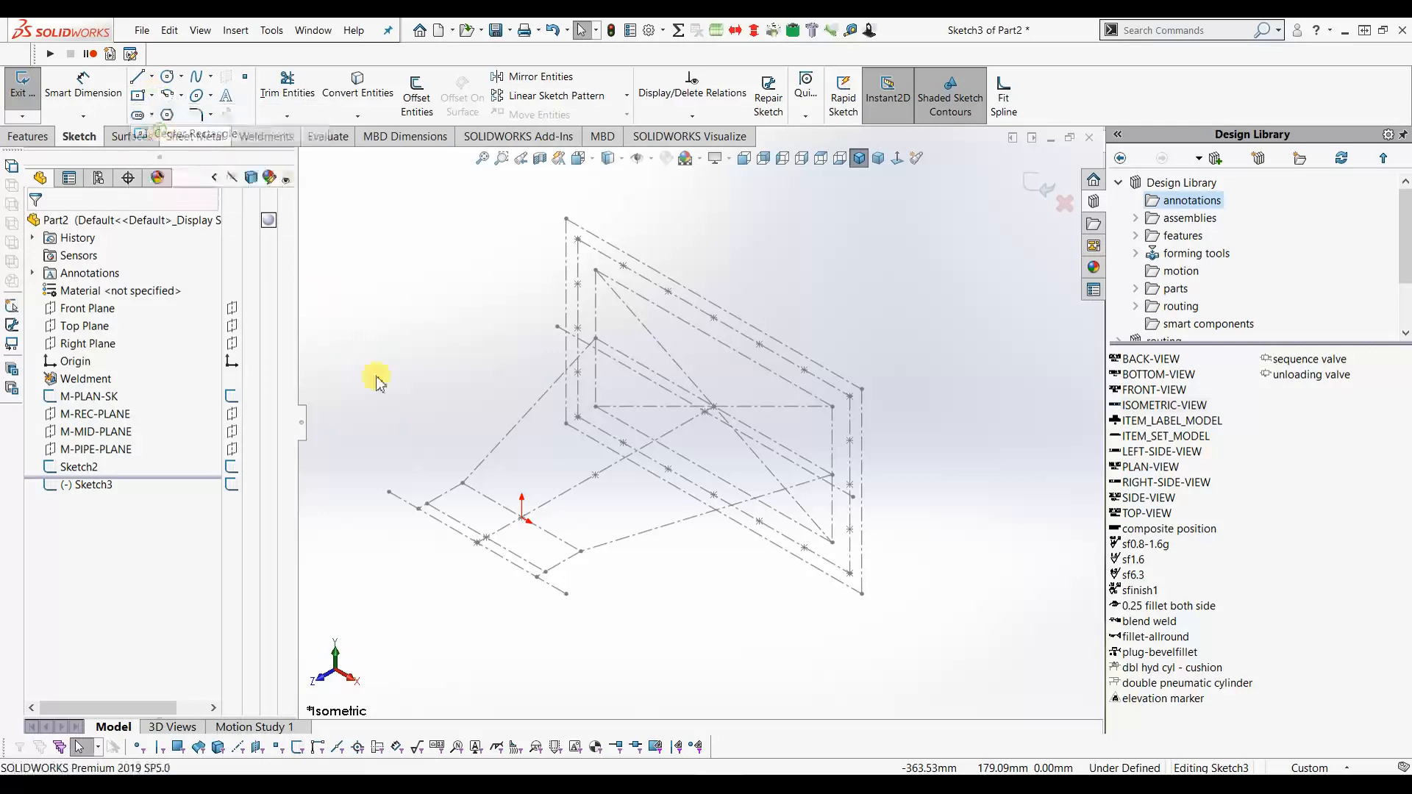
click(523, 519)
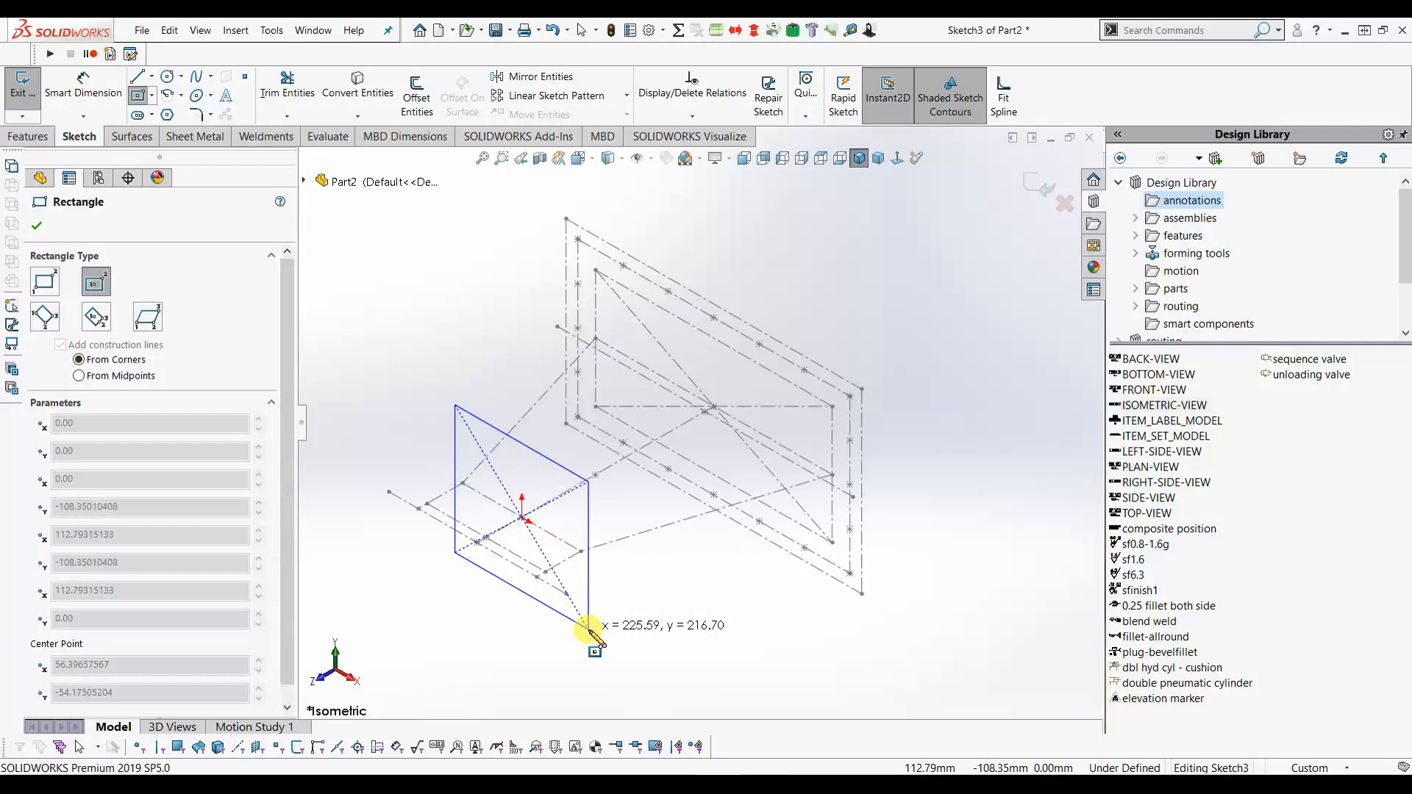
click(588, 629)
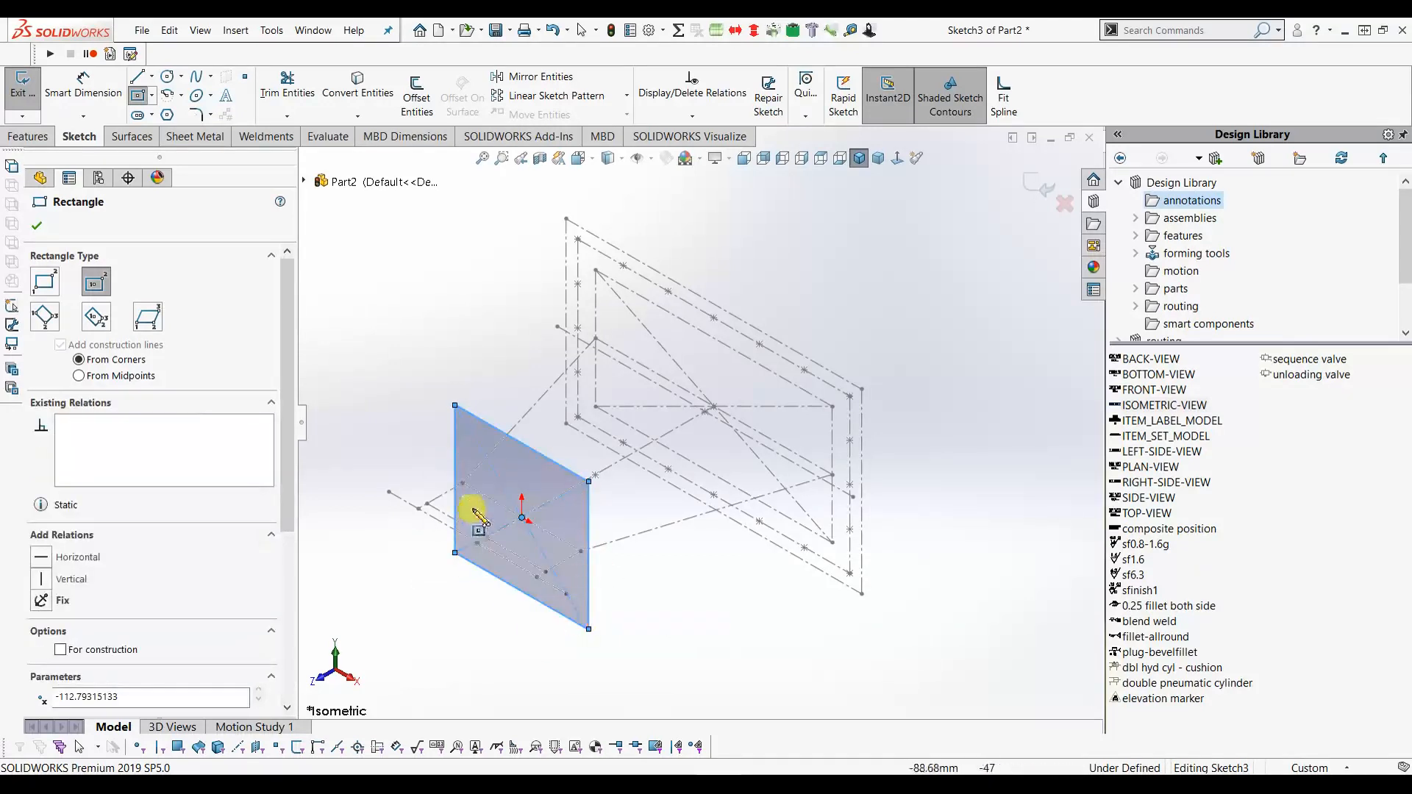
click(60, 650)
click(36, 225)
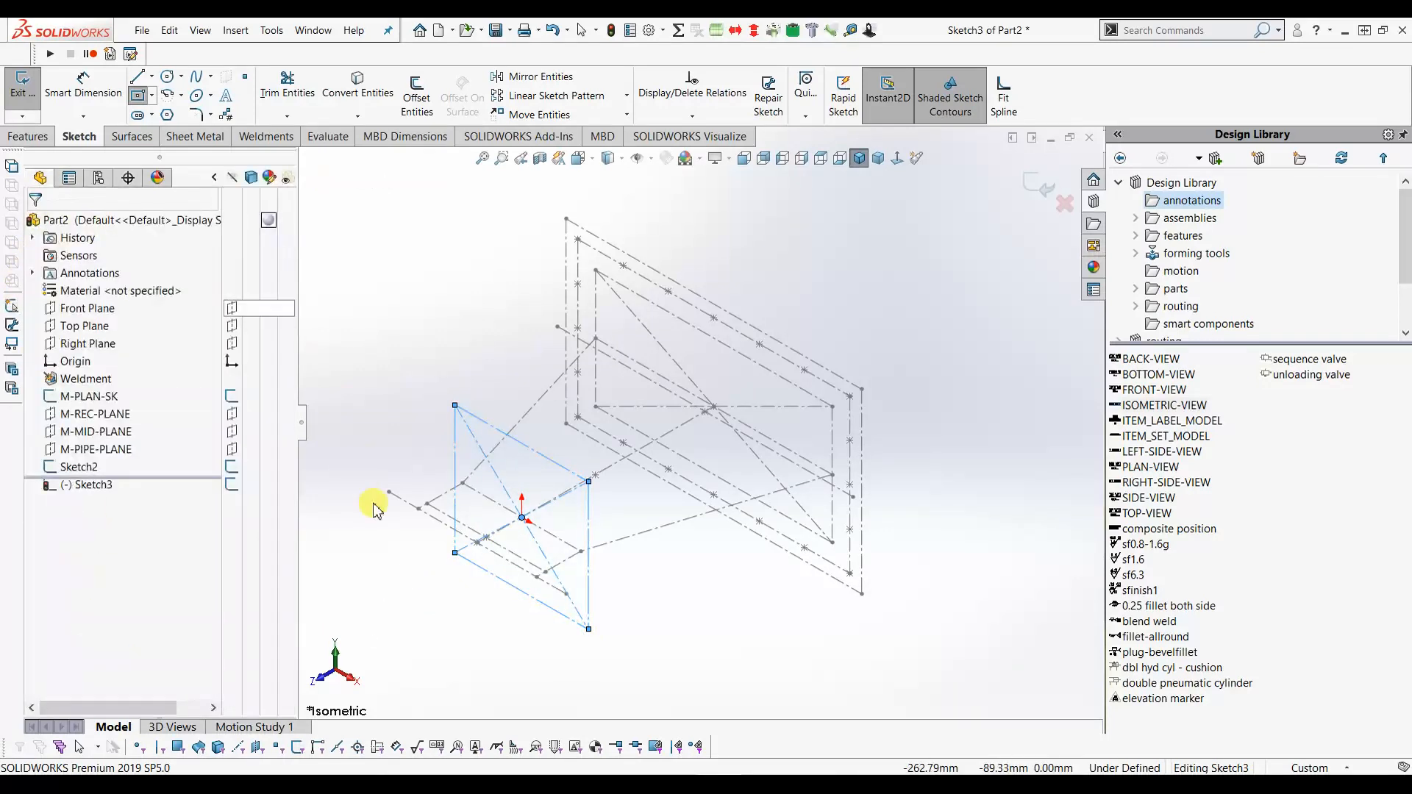
key(Escape)
click(637, 593)
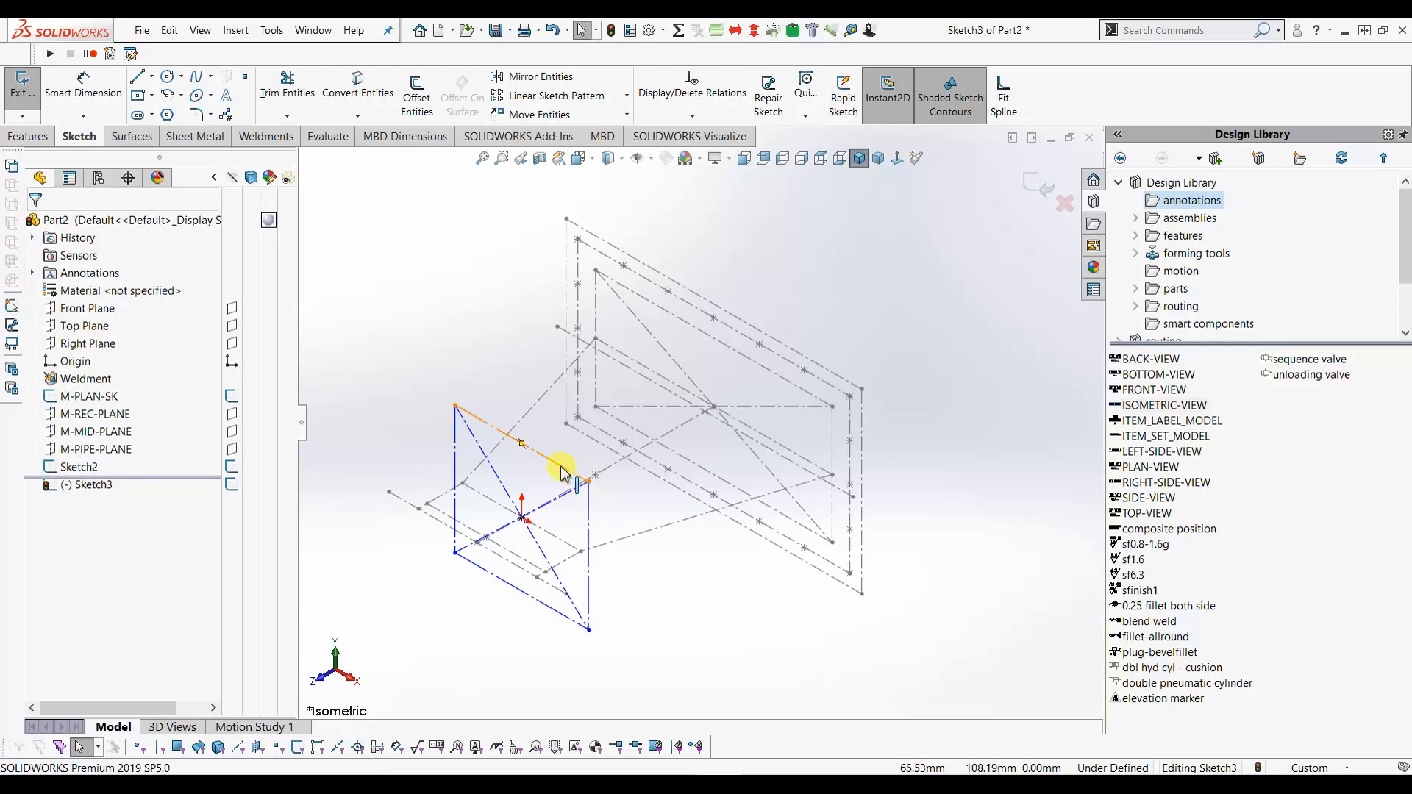
Make the new rectangle's top side and right vertical side equal in length.
click(561, 468)
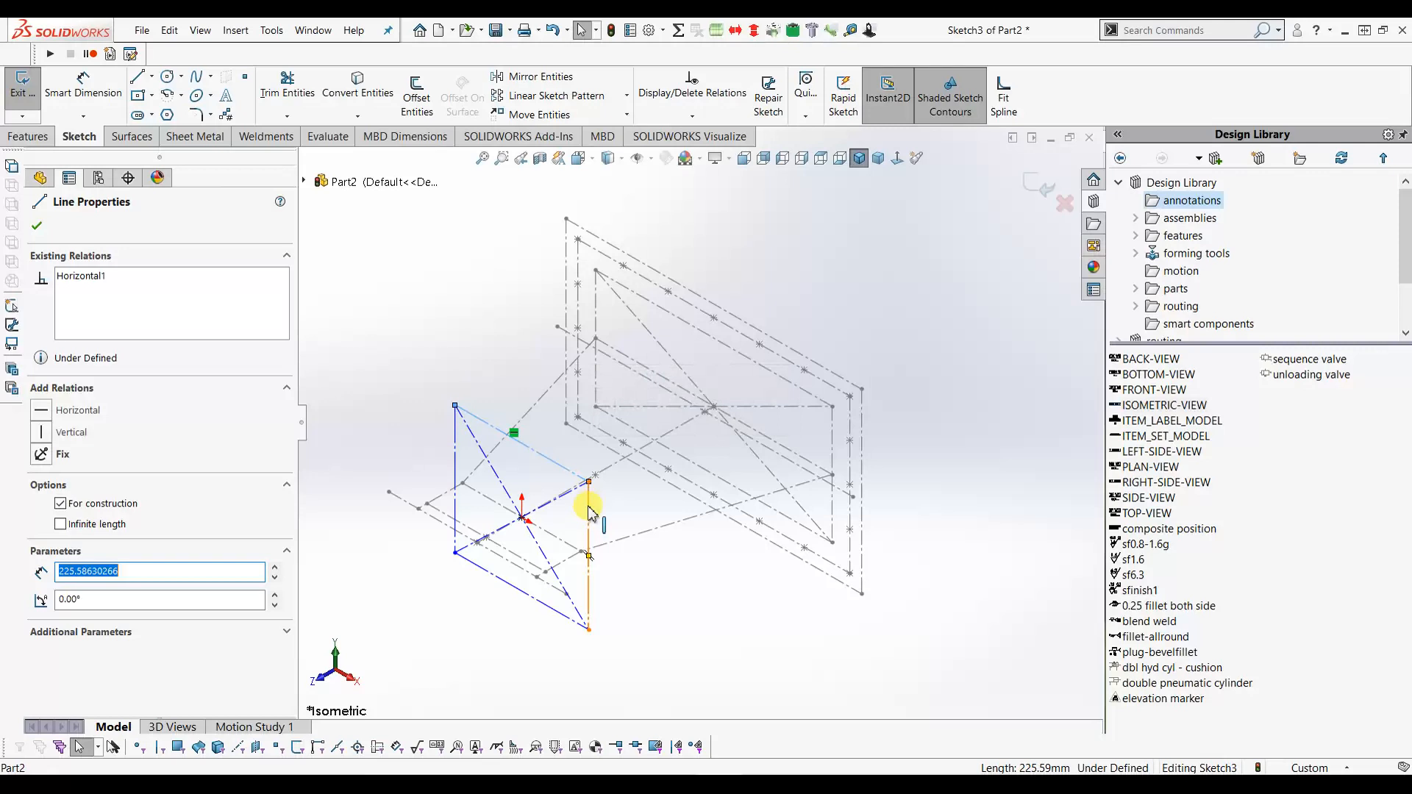
ctrl+click(589, 513)
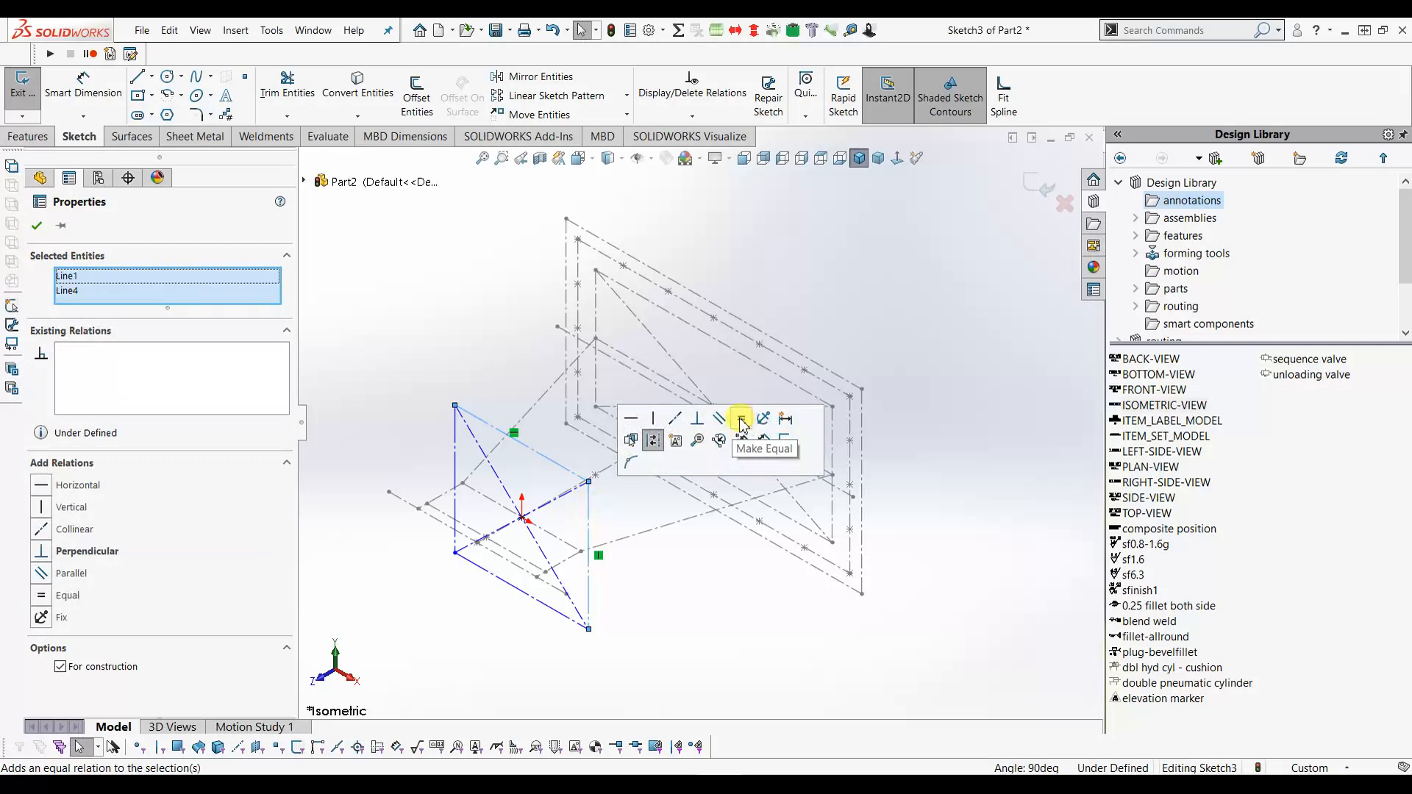
click(742, 425)
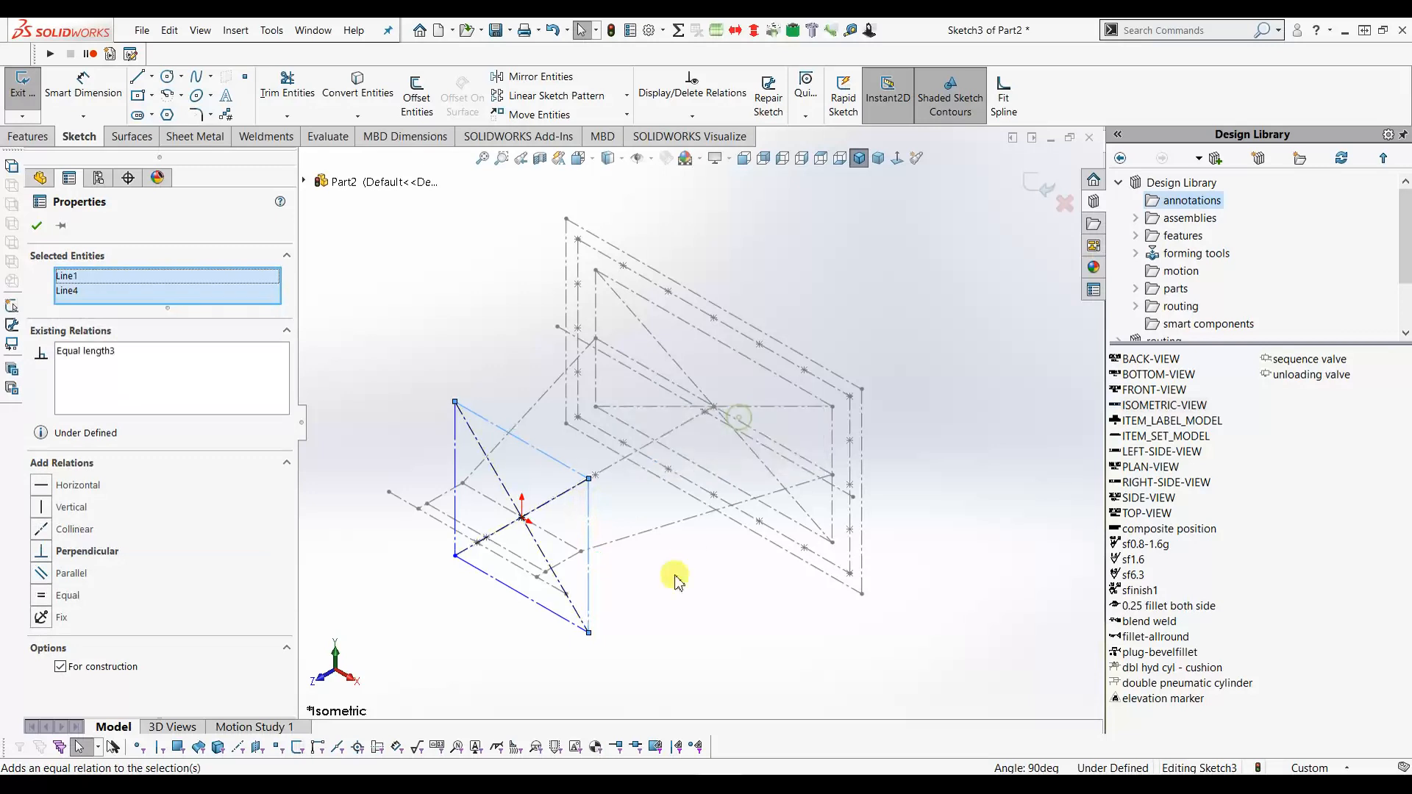
click(37, 230)
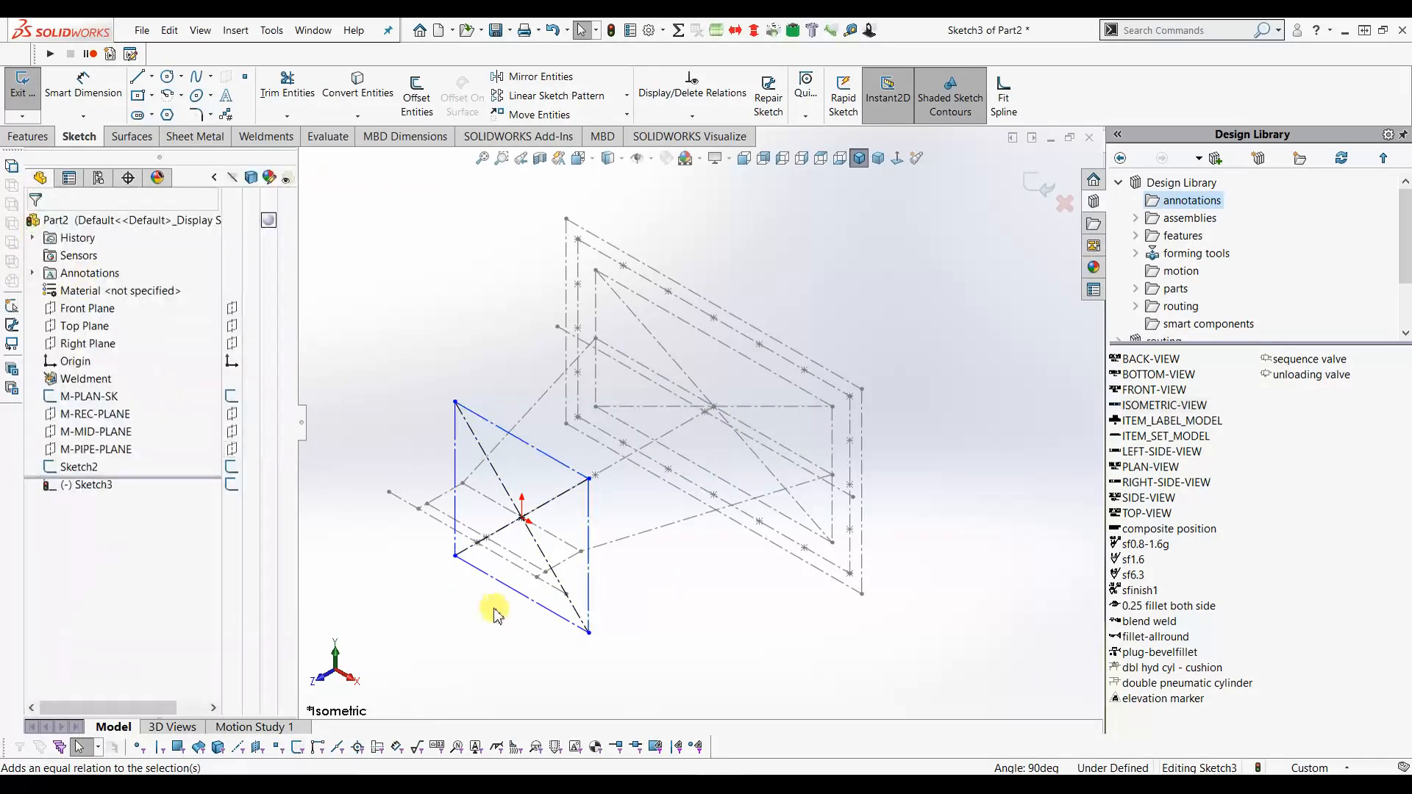
Make the rectangle's right vertical side coincident with the nearby M-PLAN-SK corner point.
click(588, 523)
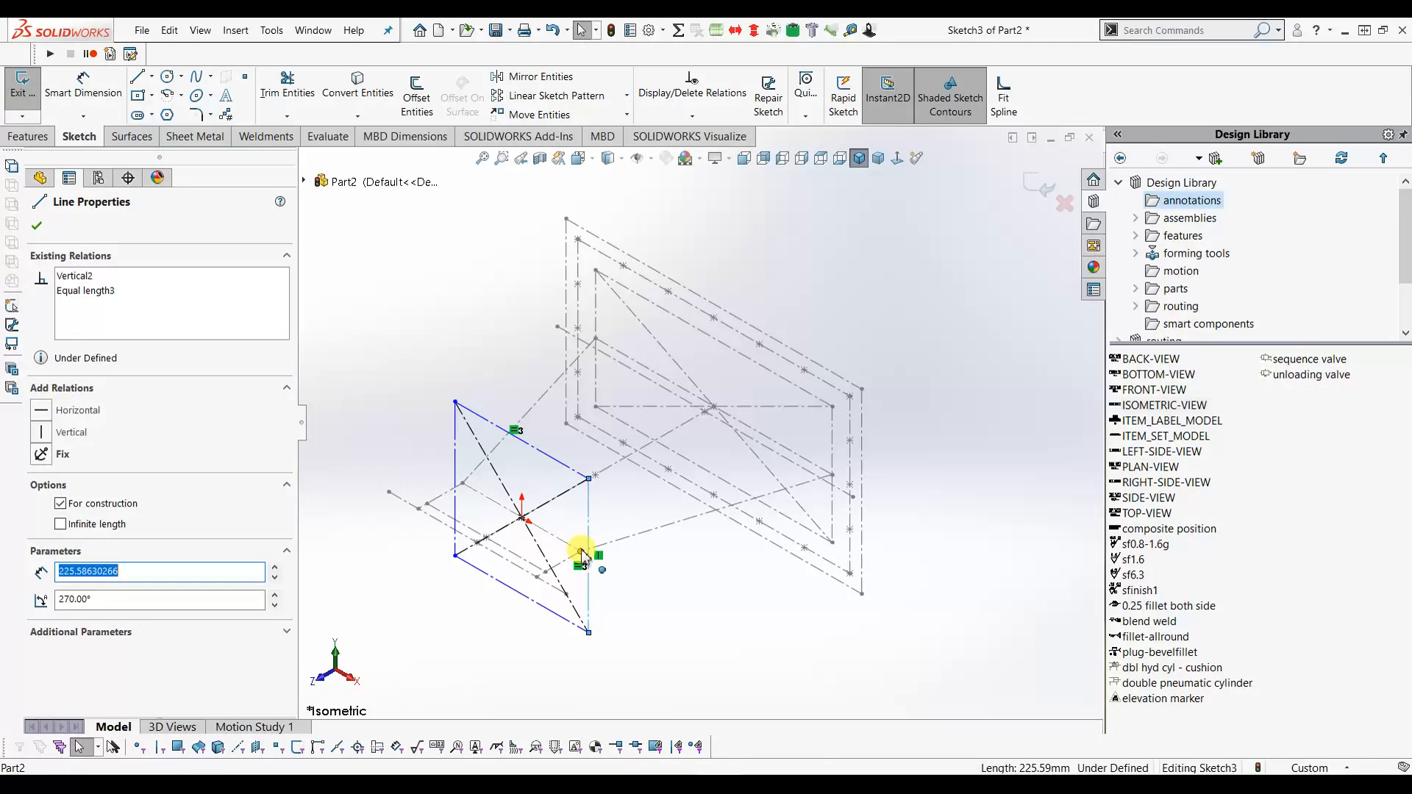
ctrl+click(581, 553)
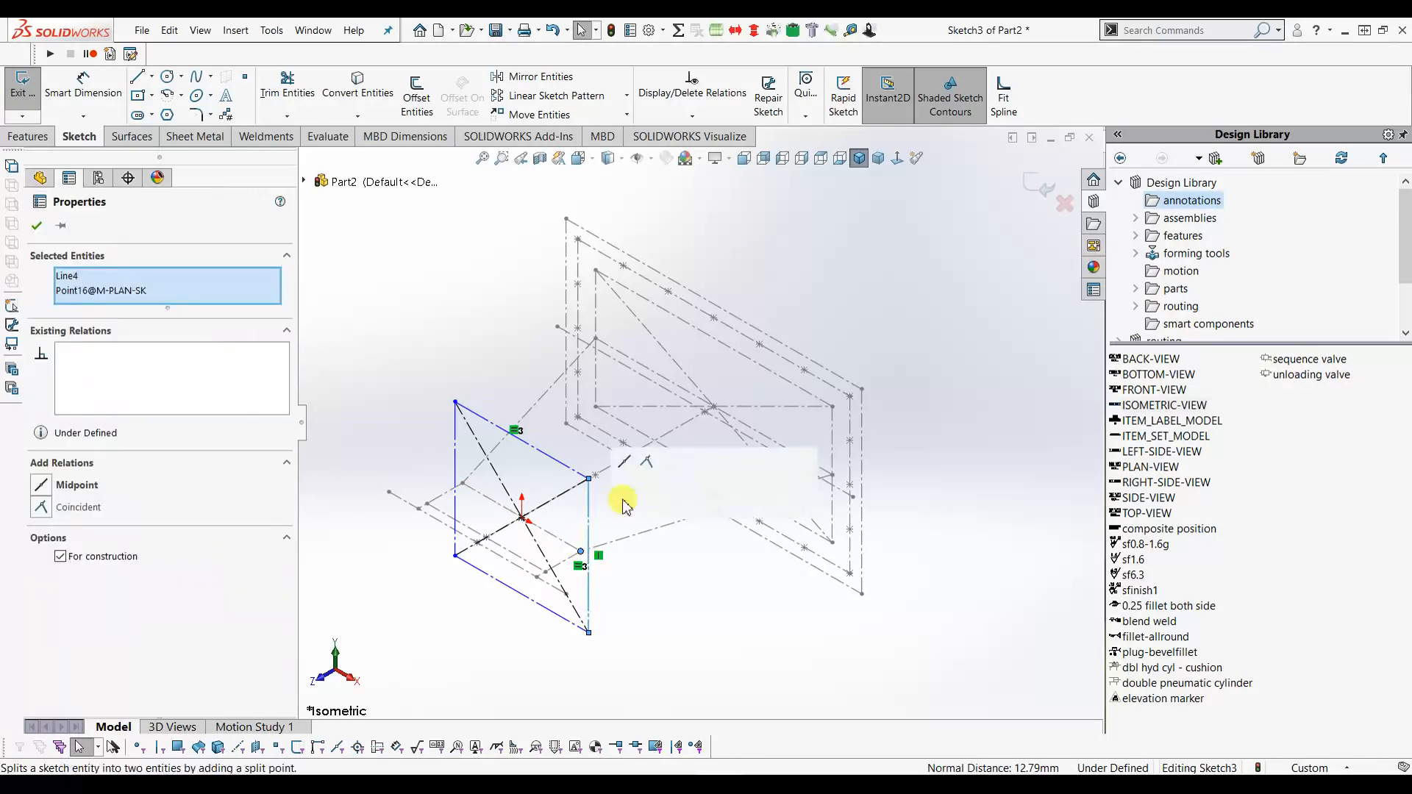
click(650, 465)
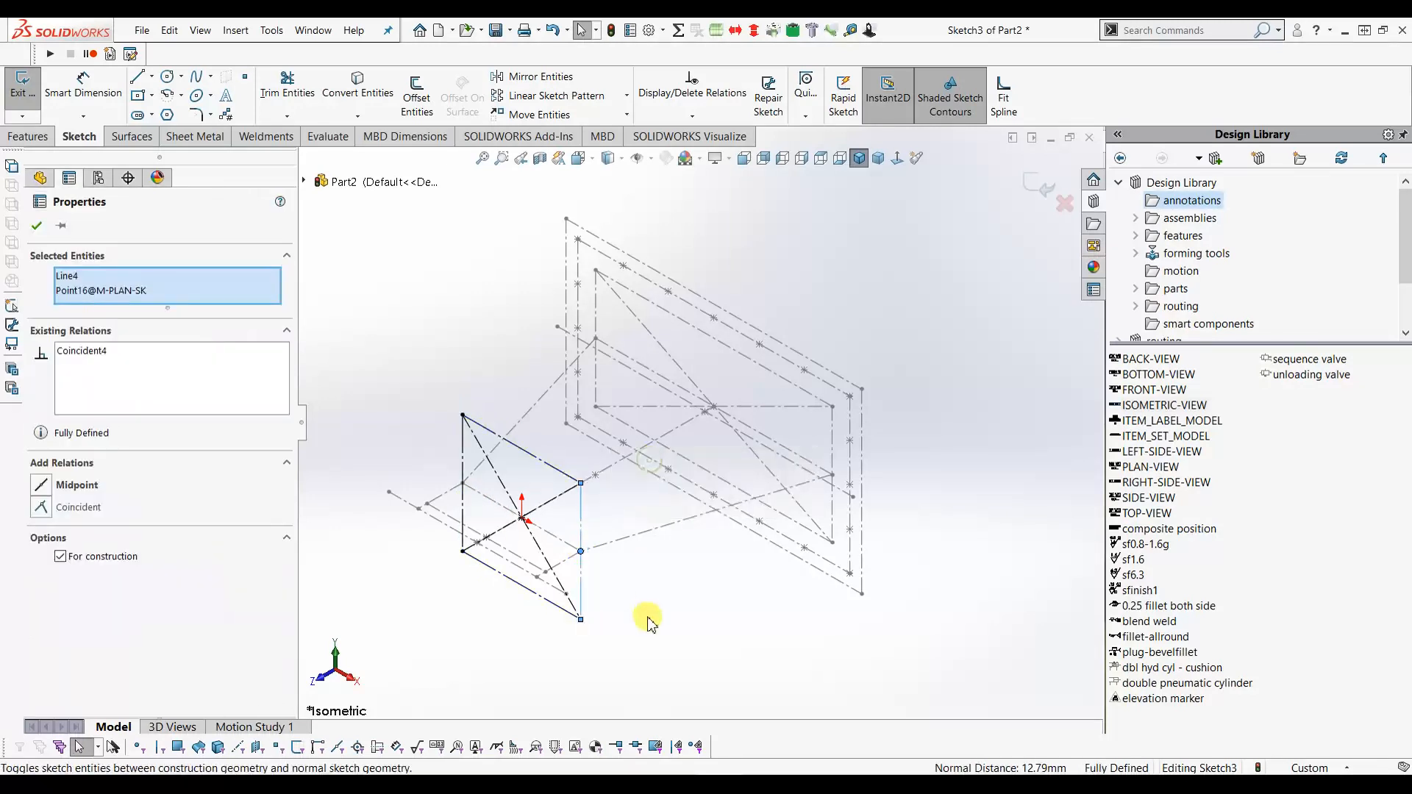
click(654, 622)
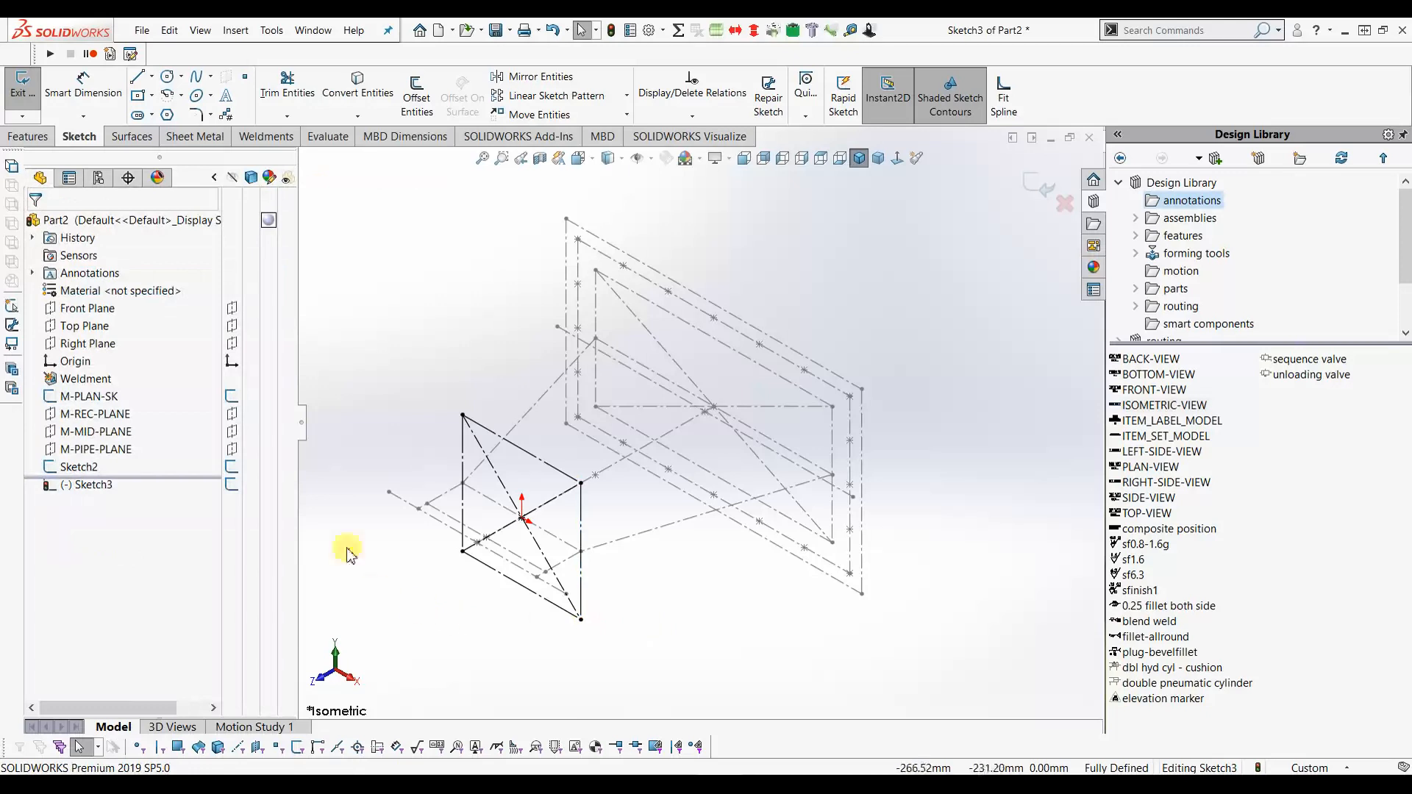
Draw a 100 mm radius construction arc centred on the origin, from the M-PLAN-SK point on the square's right side through about 100°.
click(168, 101)
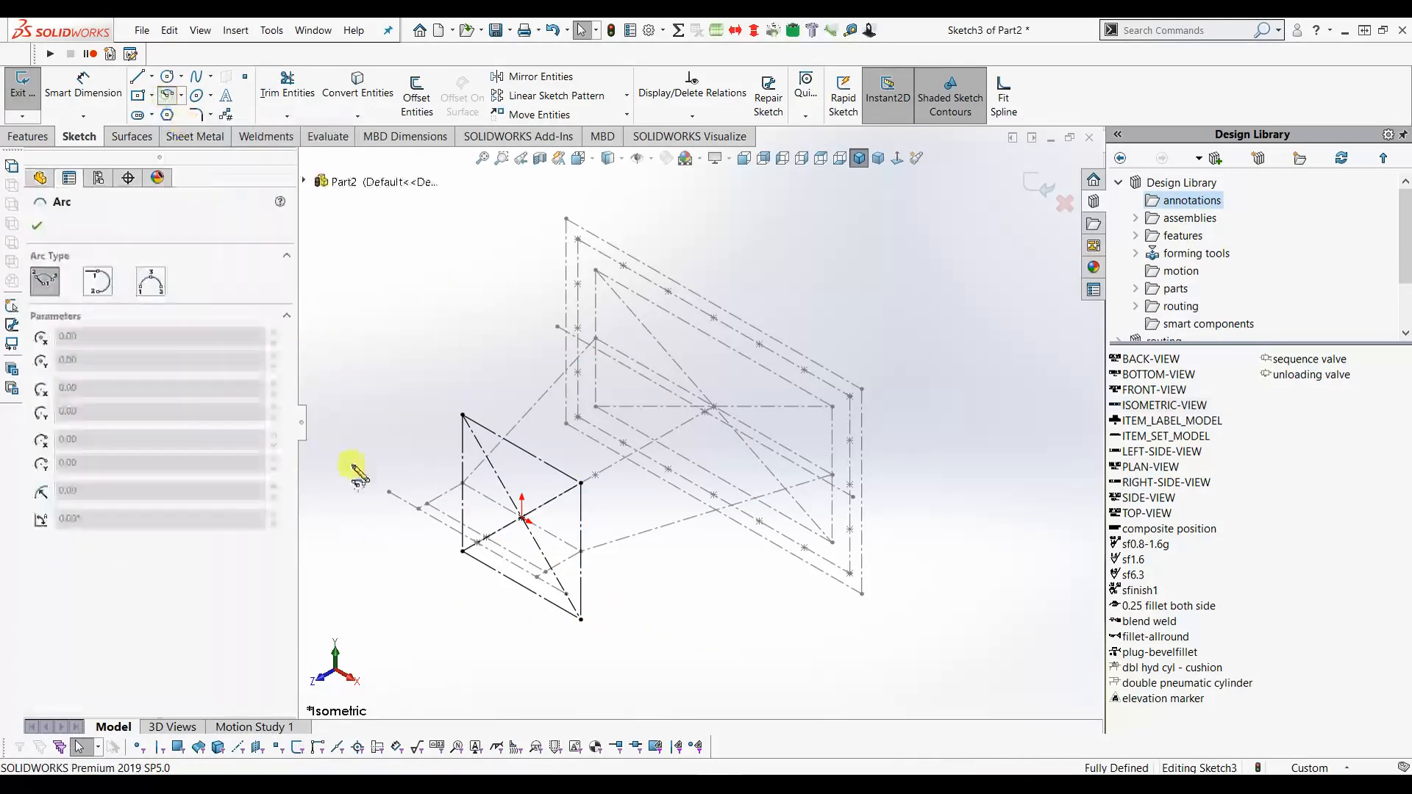
click(522, 520)
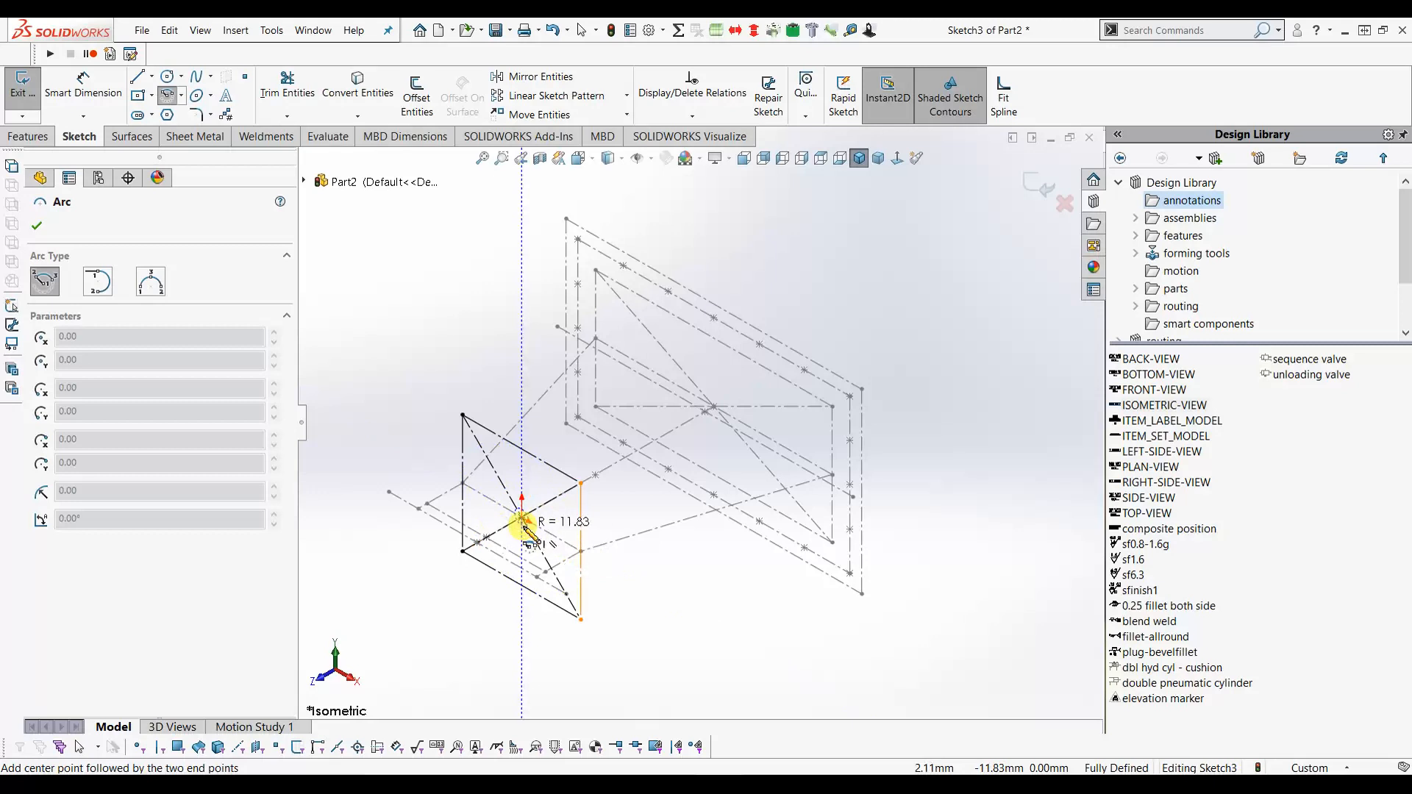
click(581, 551)
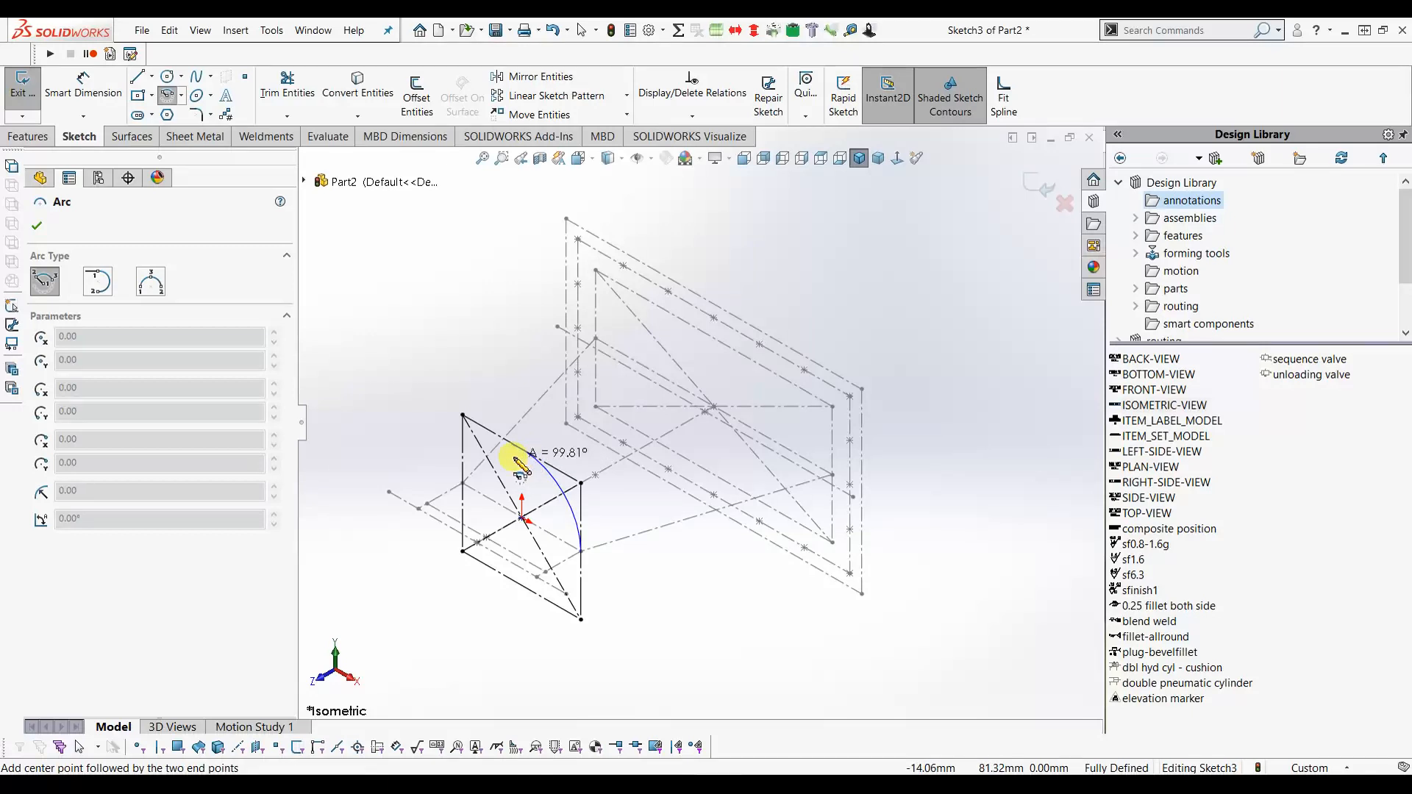
click(514, 457)
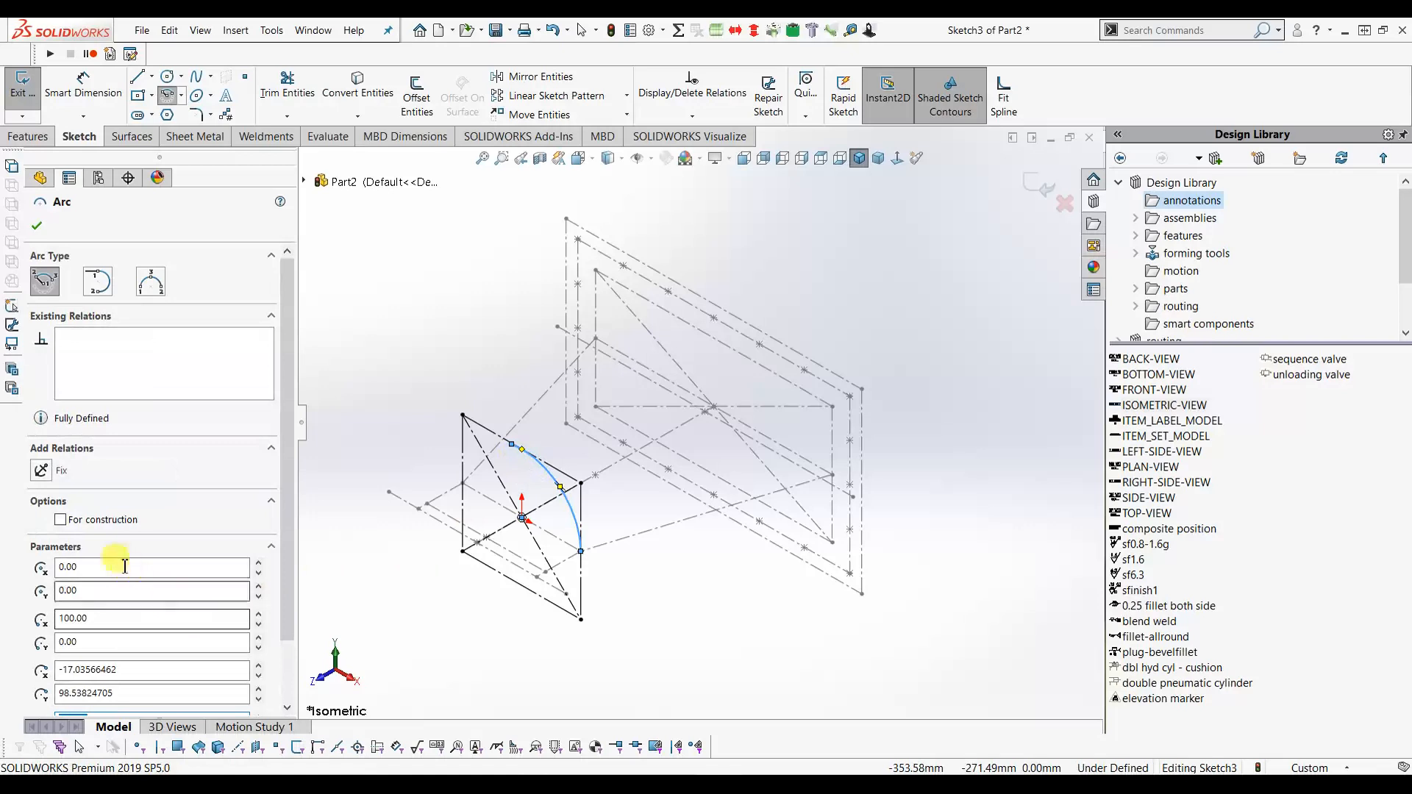
click(98, 524)
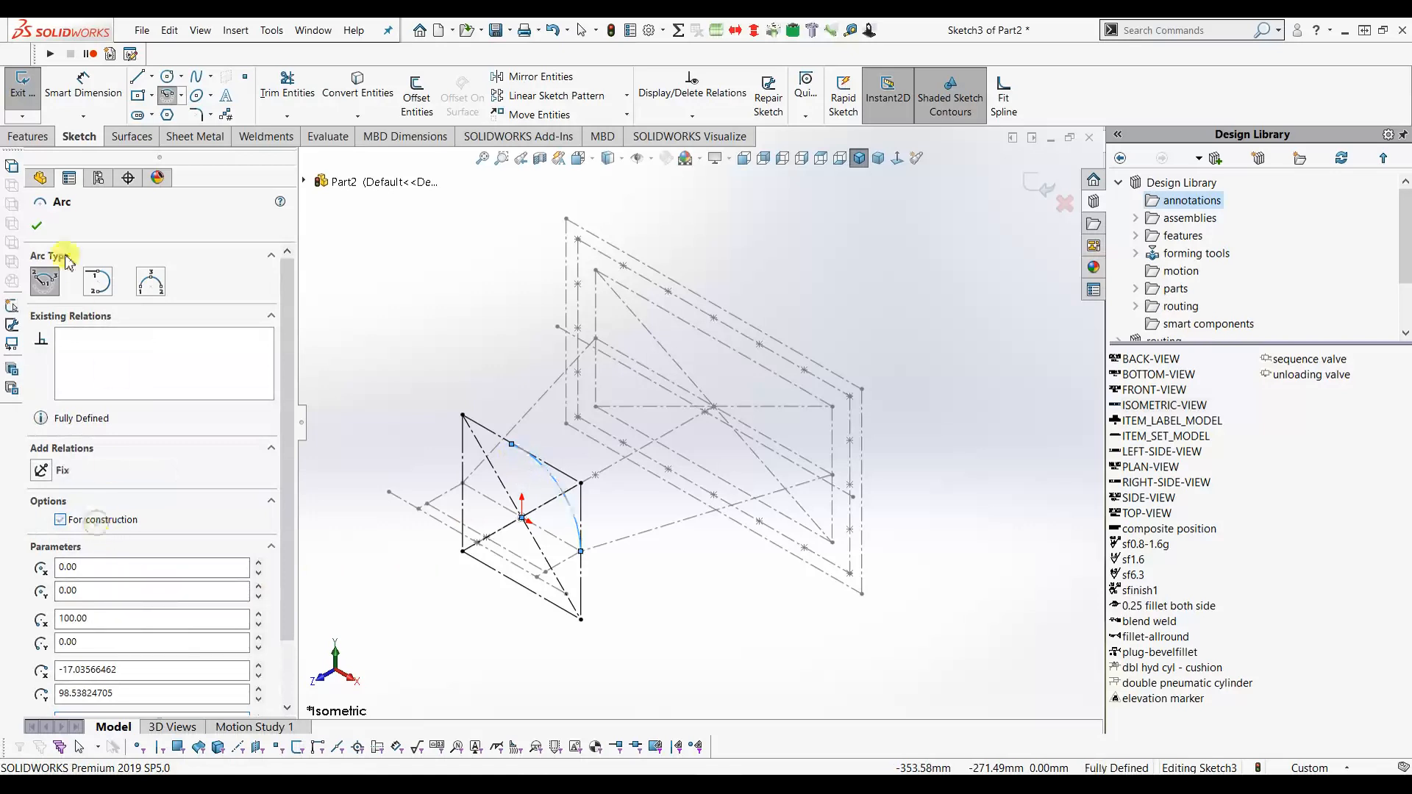
click(37, 229)
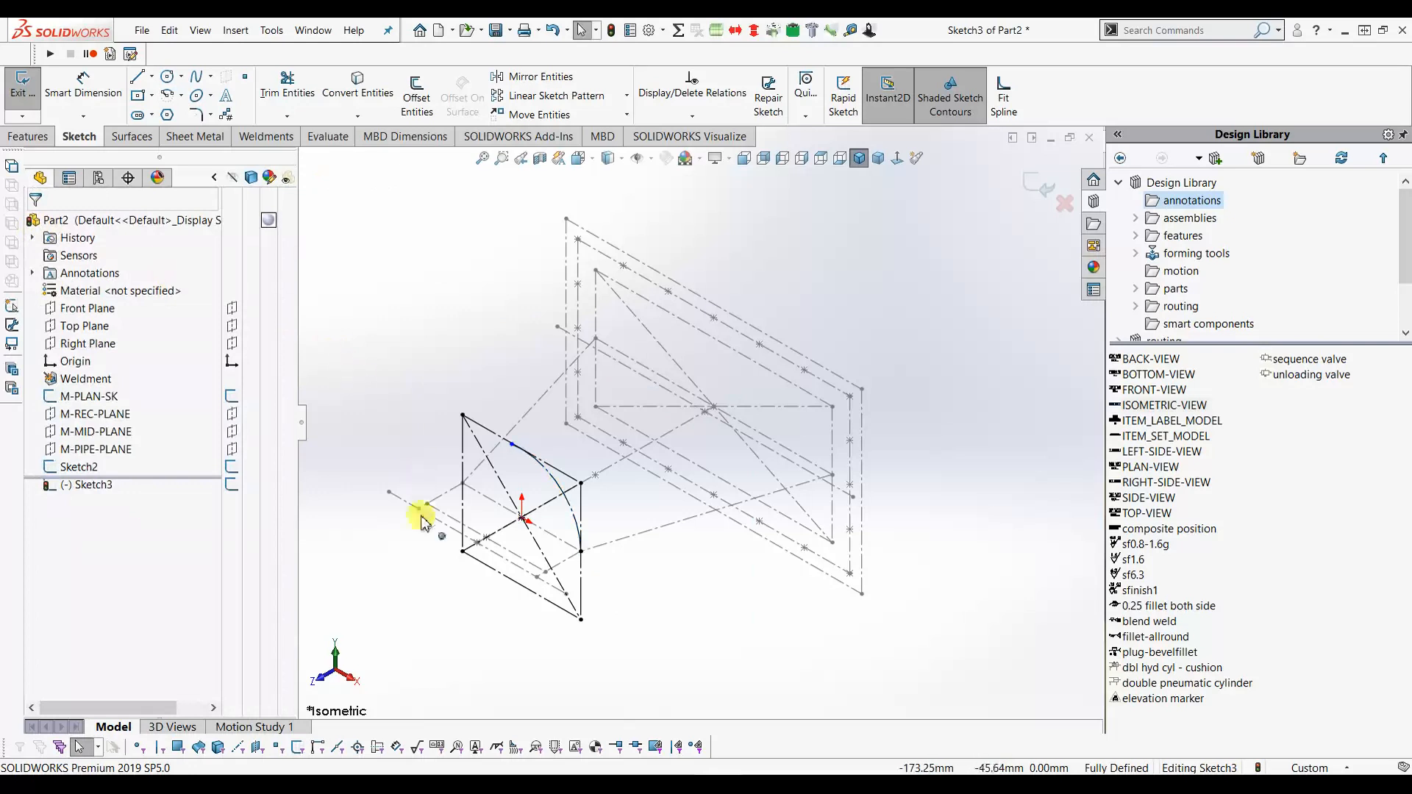
Align the arc's free upper endpoint vertically with the square's centre point.
scroll(551, 542, down, 5)
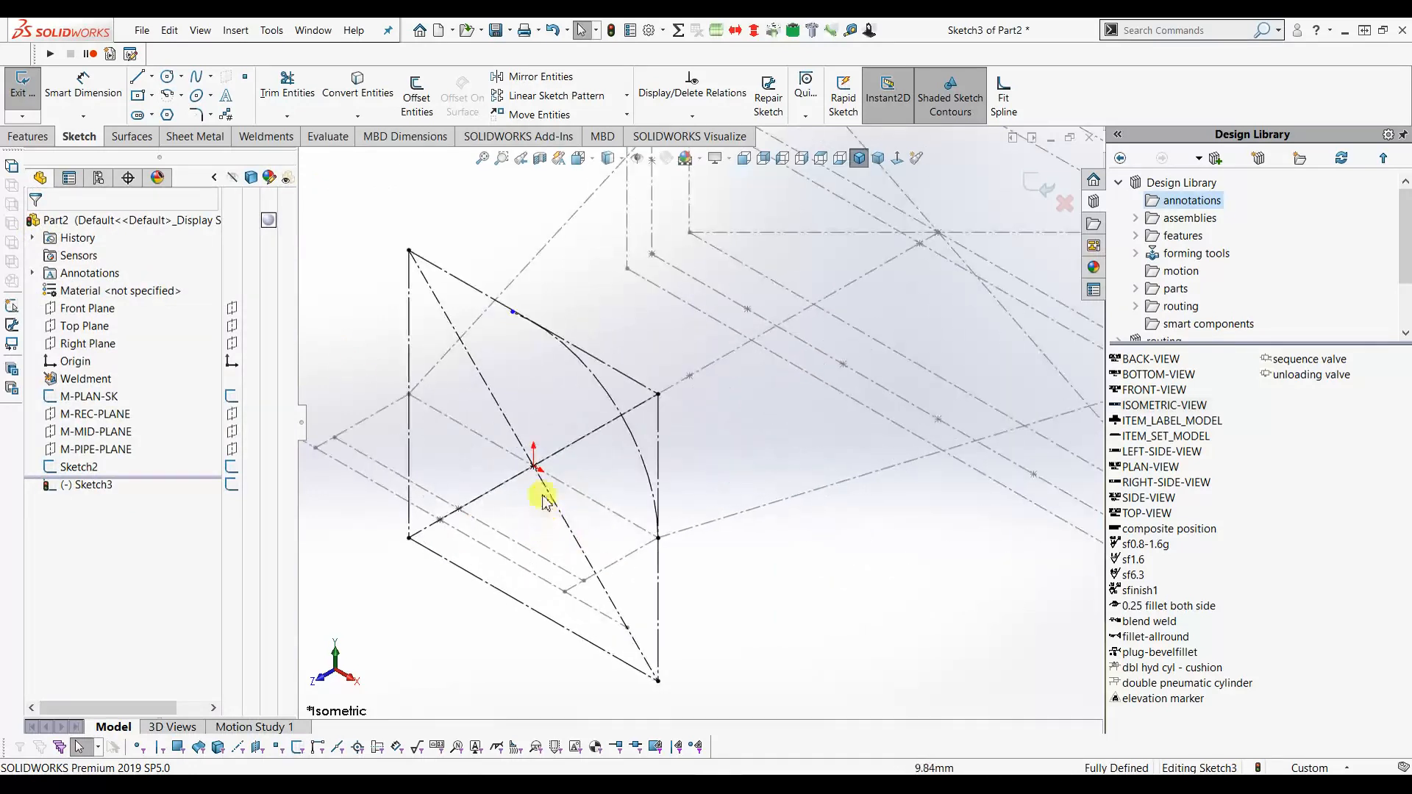
click(514, 315)
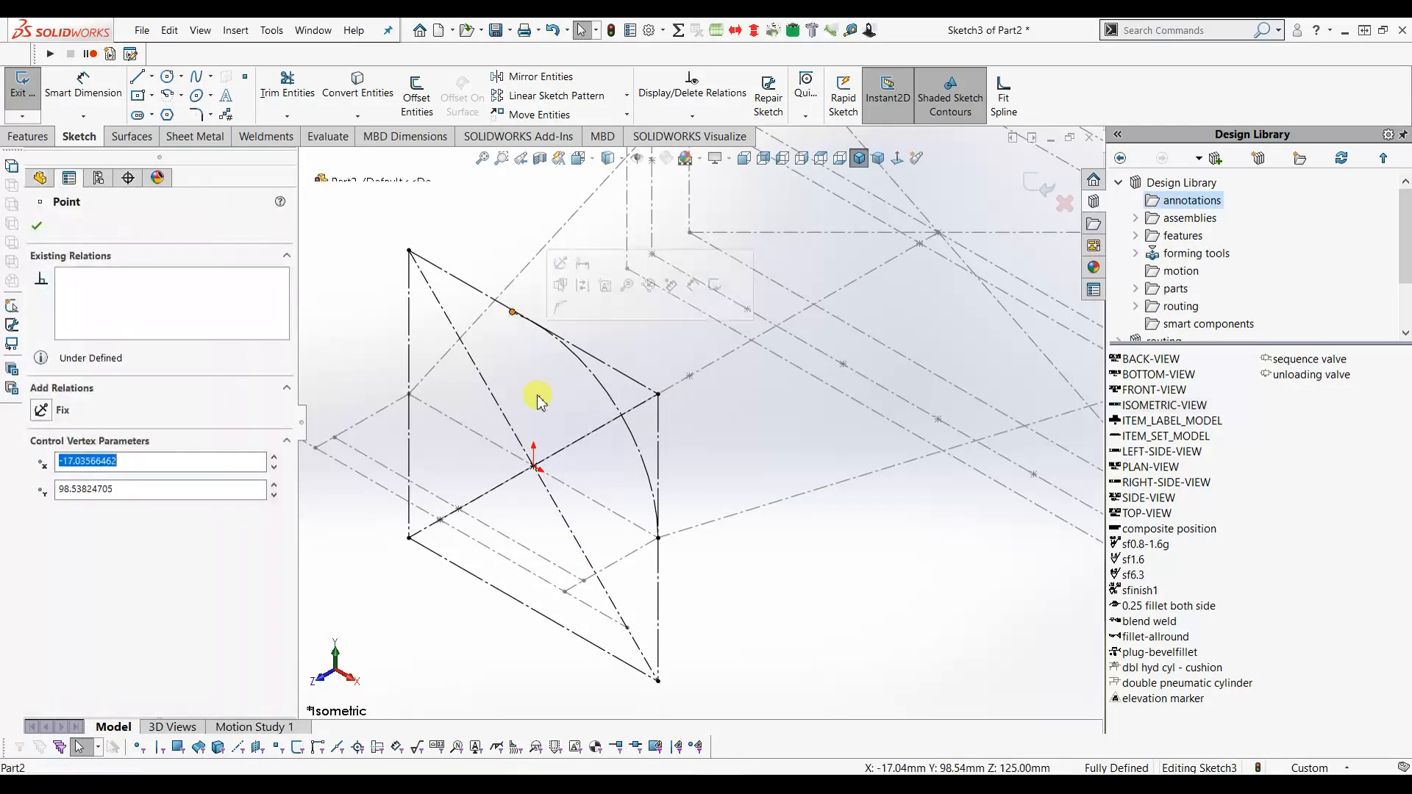
ctrl+click(534, 470)
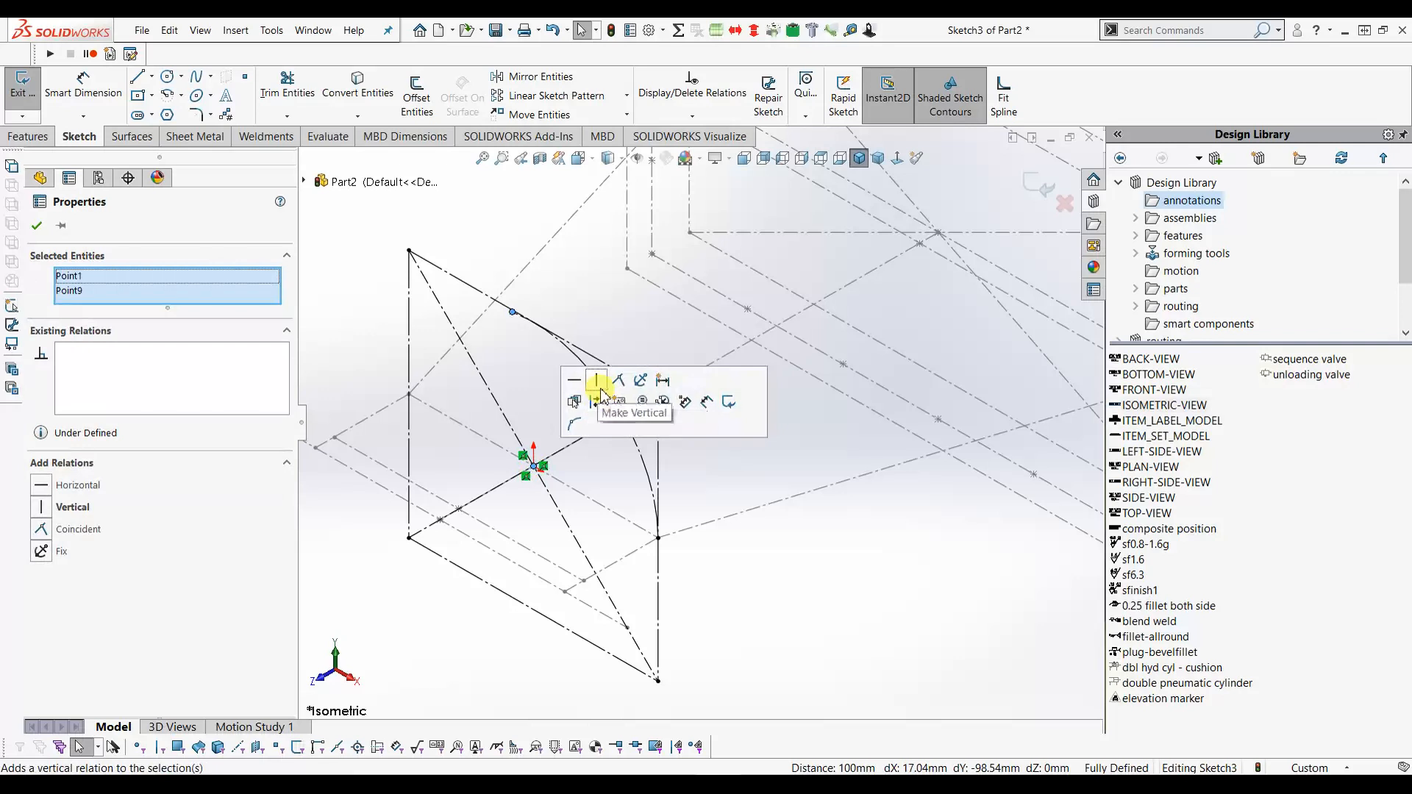
click(599, 383)
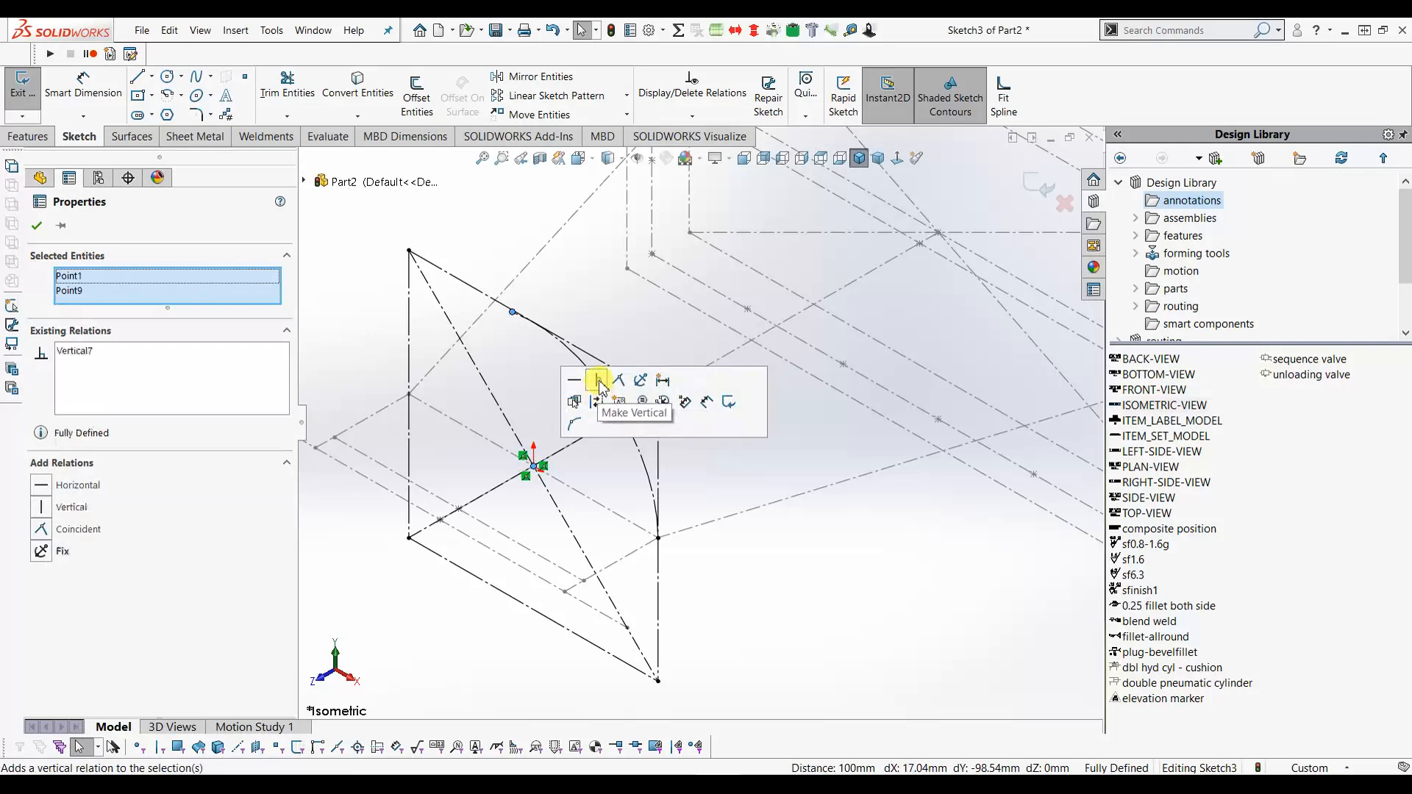
click(38, 225)
scroll(570, 527, up, 3)
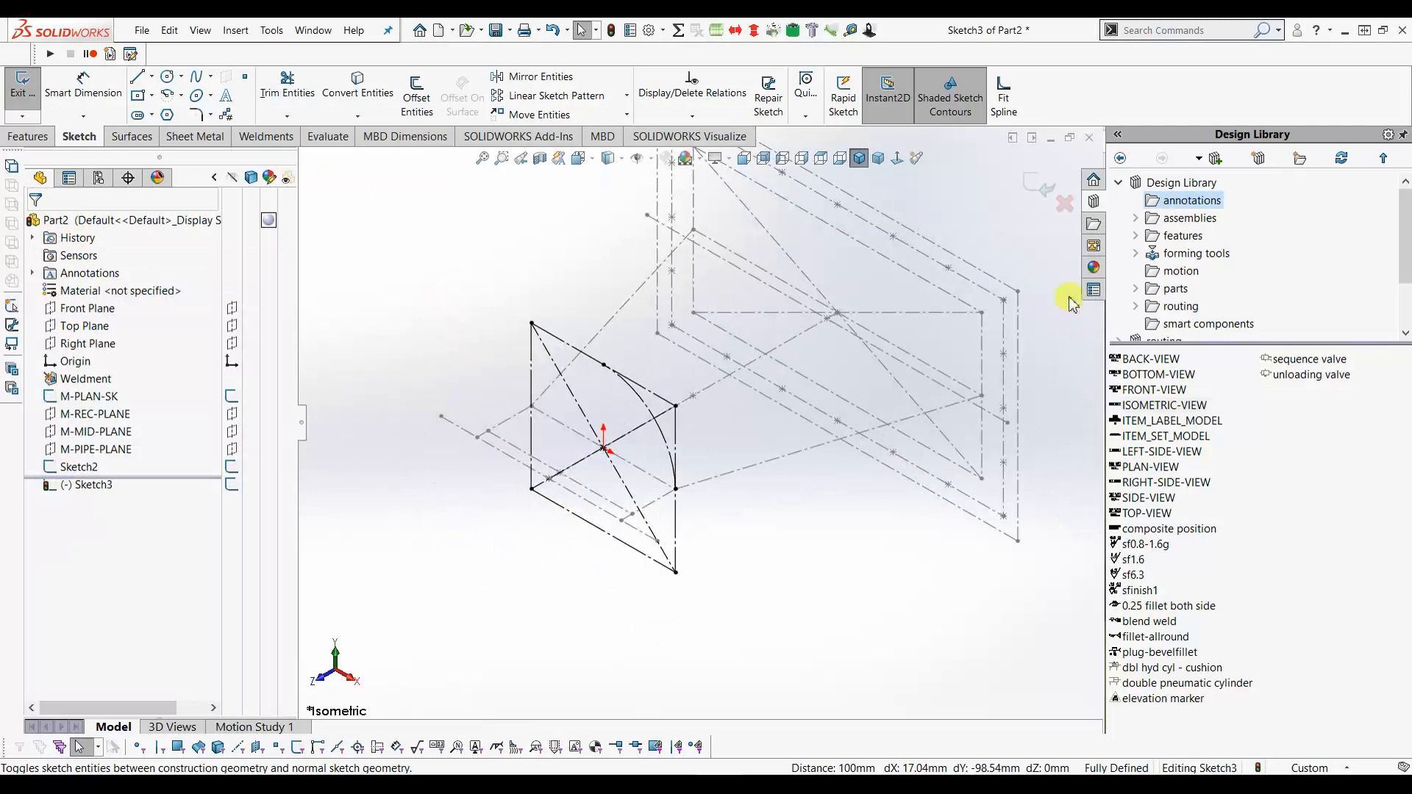
Exit the M-MID-PLANE sketch and start a new sketch on M-PIPE-PLANE.
click(1043, 188)
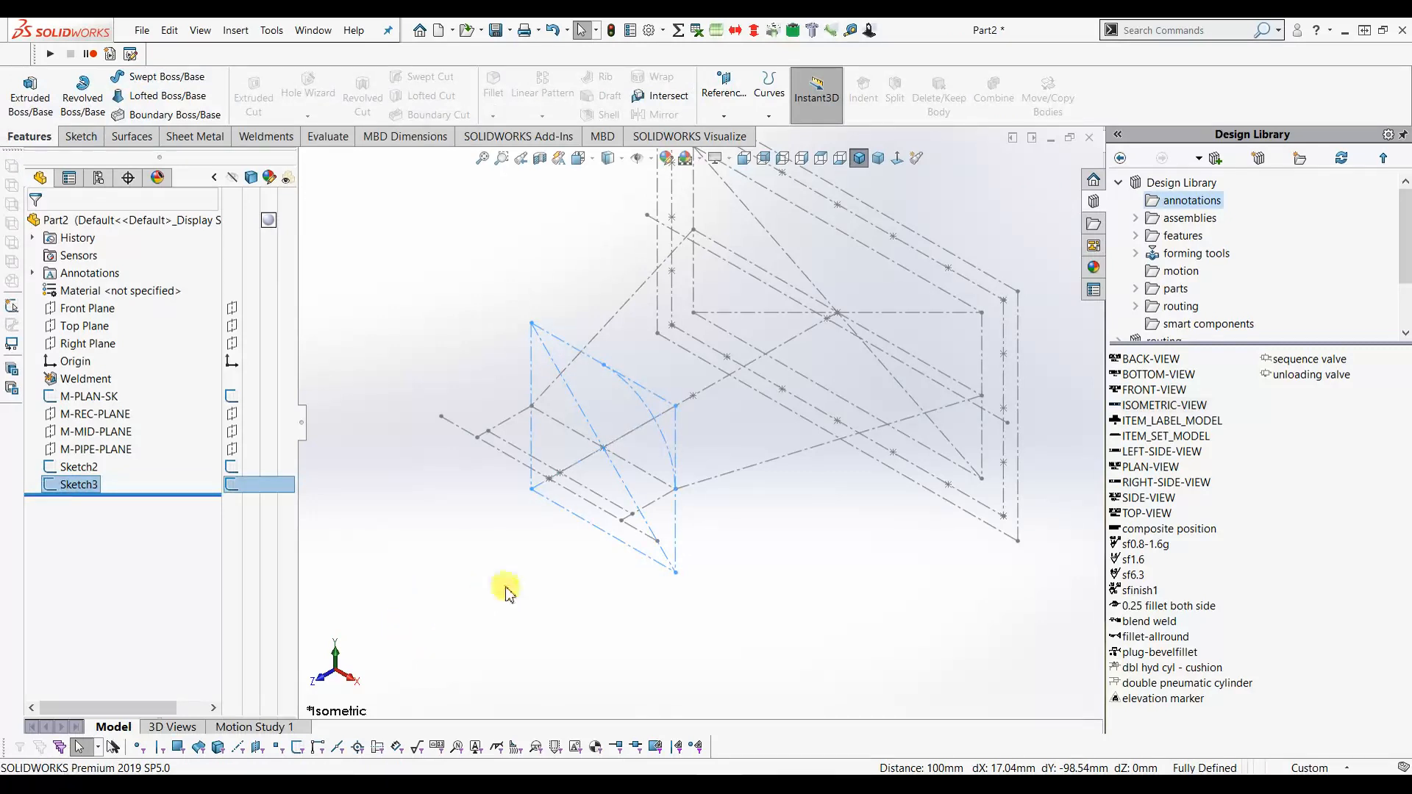
click(475, 571)
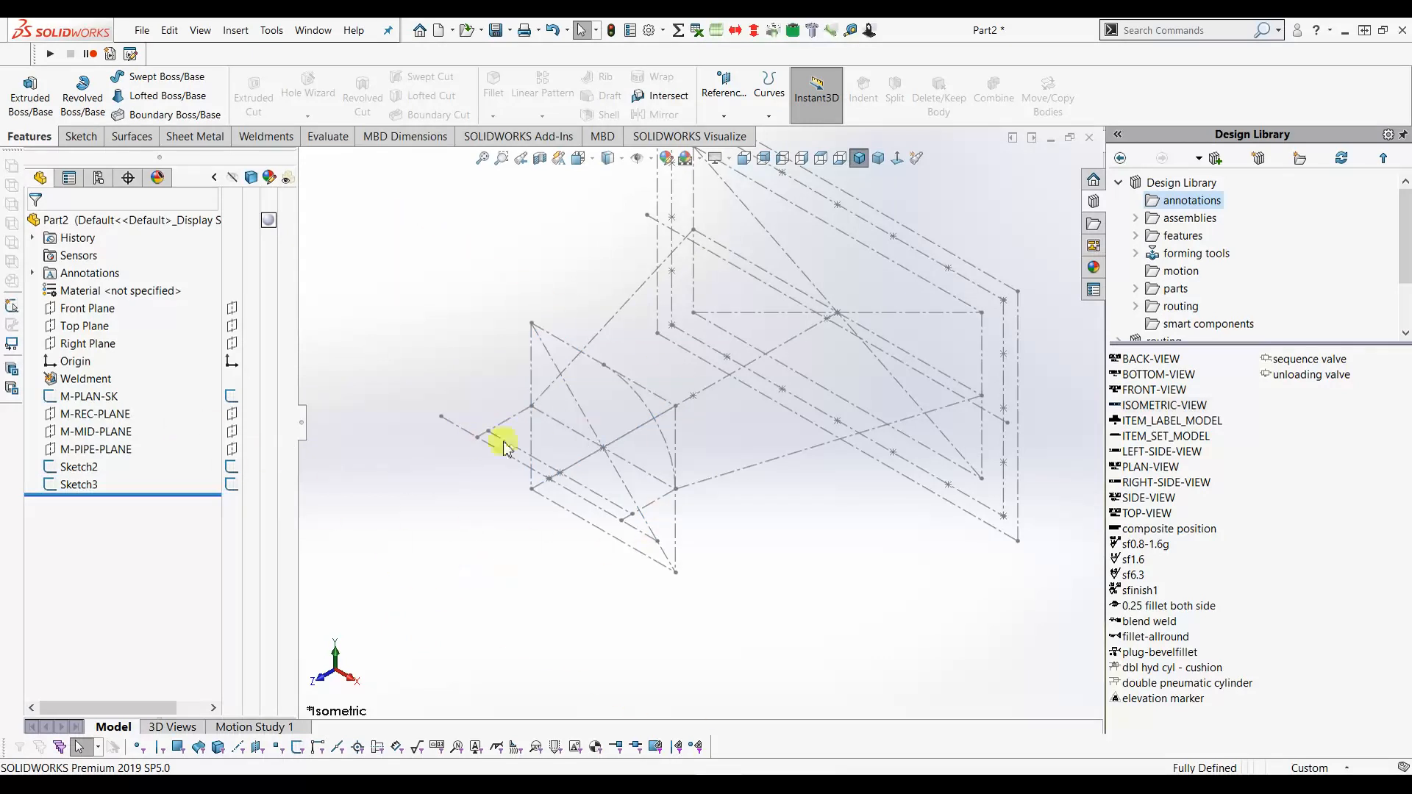
click(95, 452)
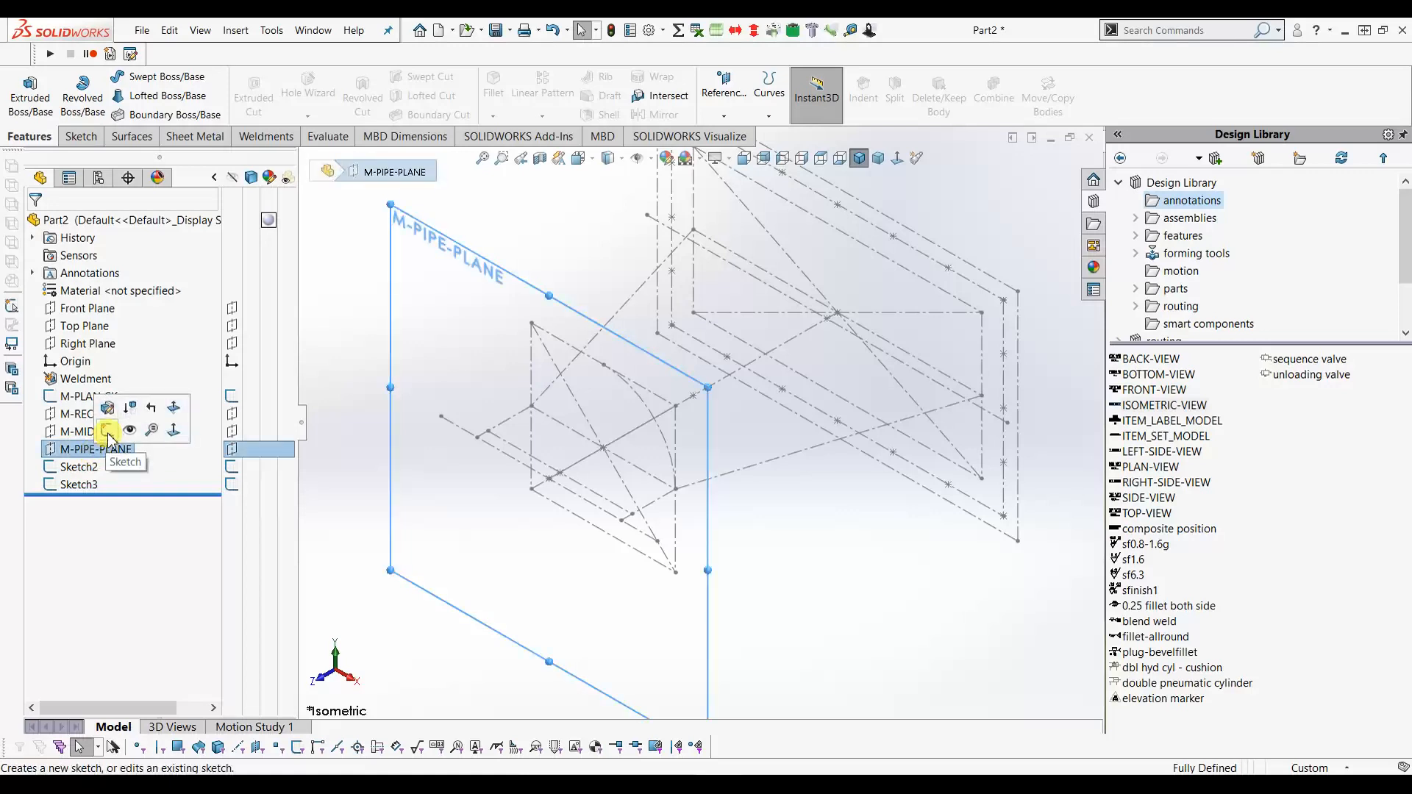
click(108, 432)
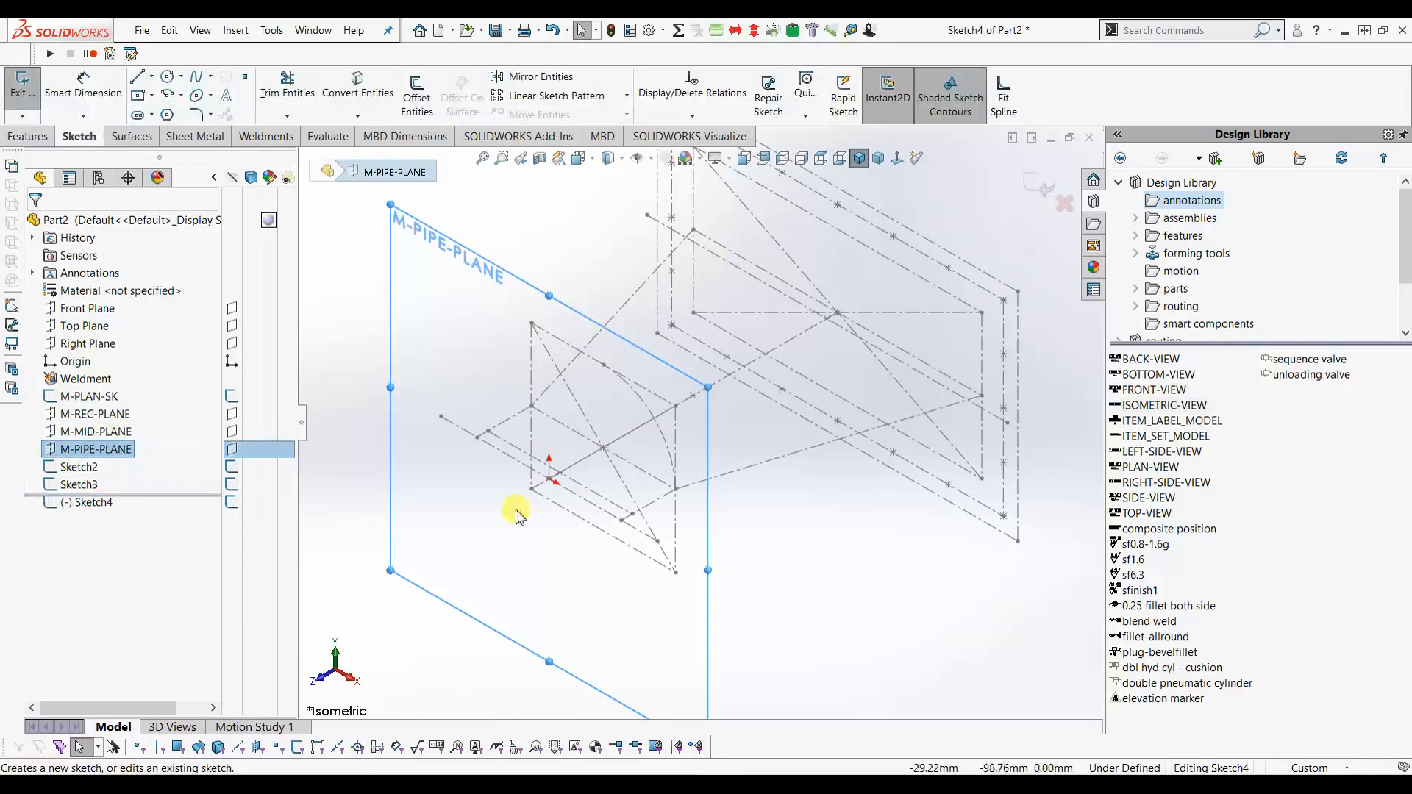
Draw a 100 mm radius construction circle centred on the origin, passing through the plan sketch's pipe-end point.
click(167, 76)
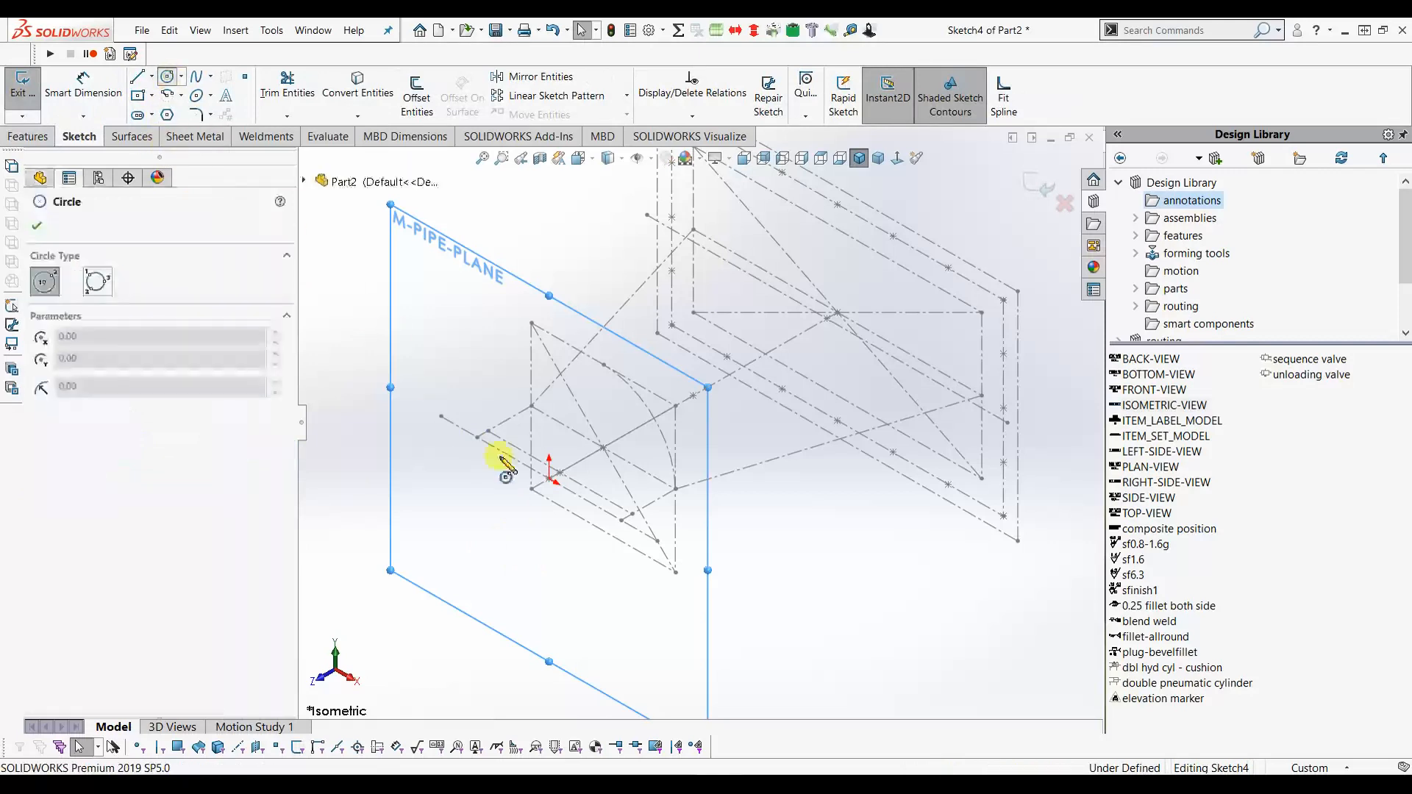
click(549, 479)
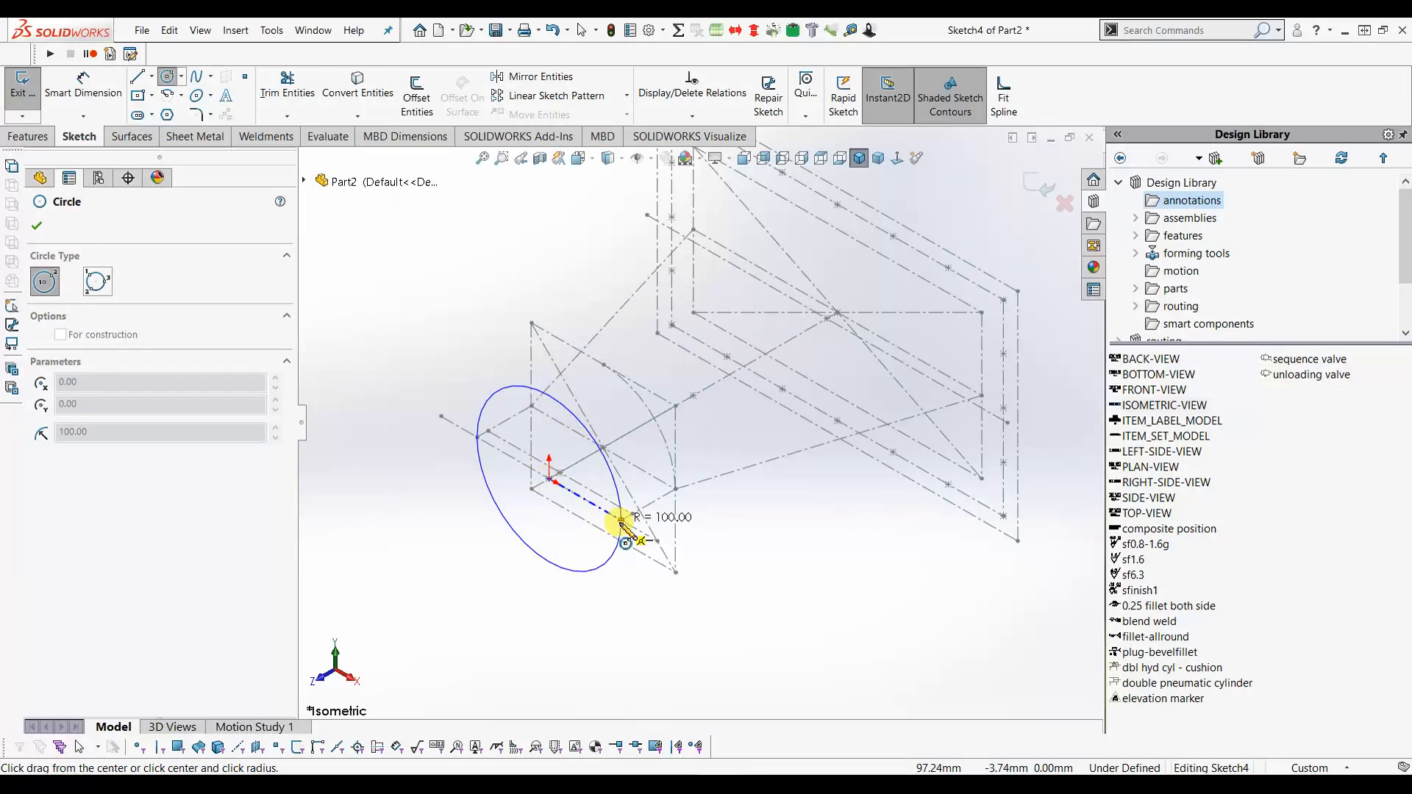
click(622, 522)
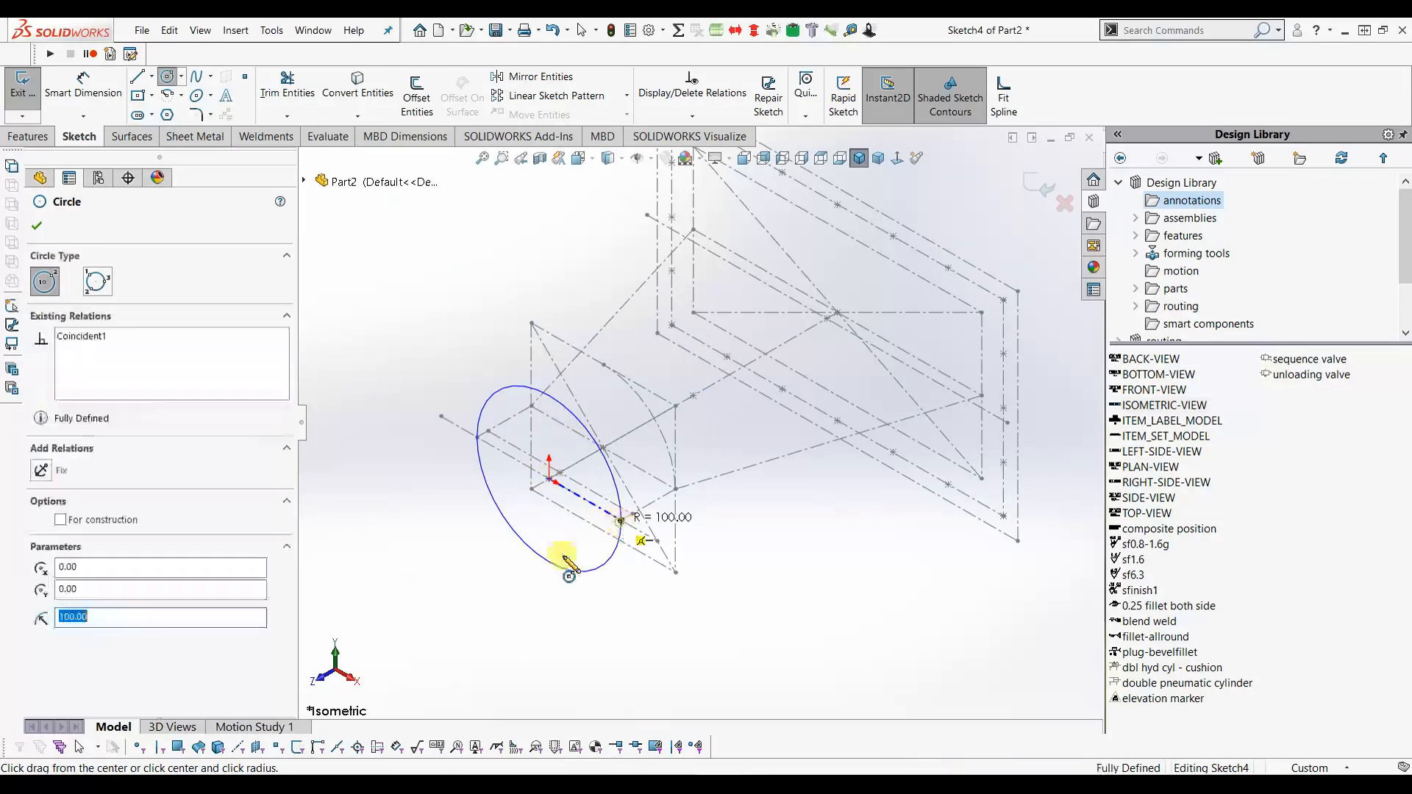
click(89, 521)
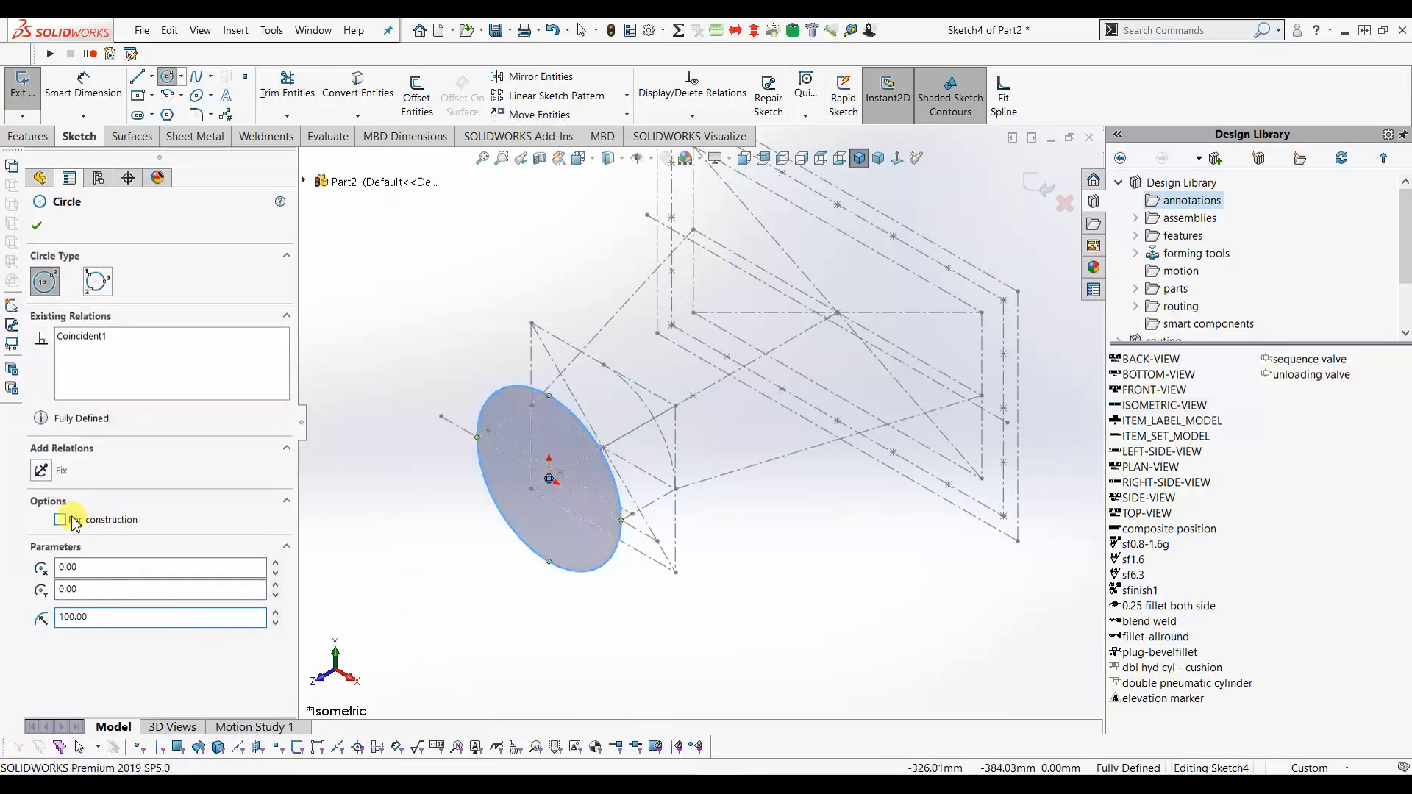
click(37, 226)
click(457, 282)
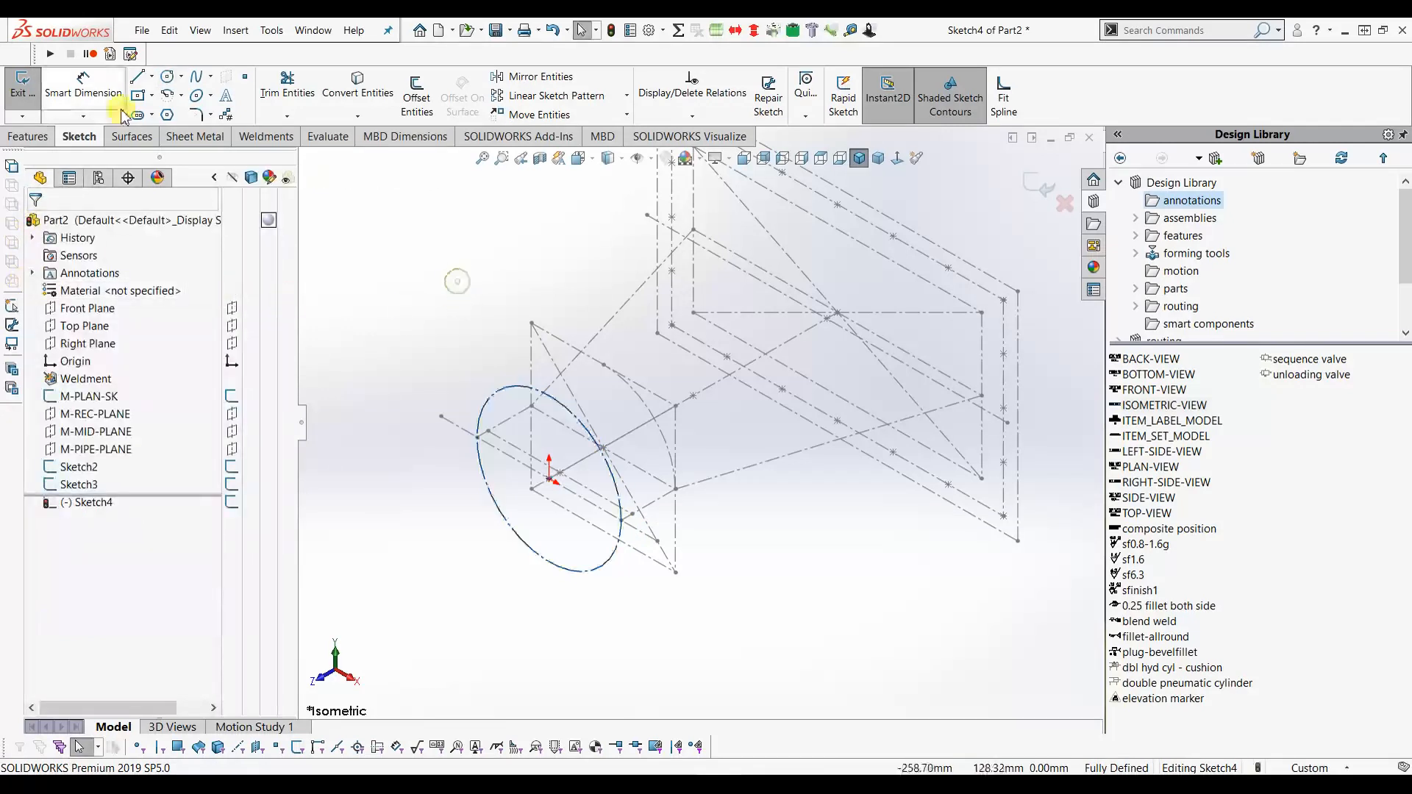
Draw a 150 mm radius construction circle centred on the origin, passing through the plan sketch's outer flange endpoint.
click(168, 76)
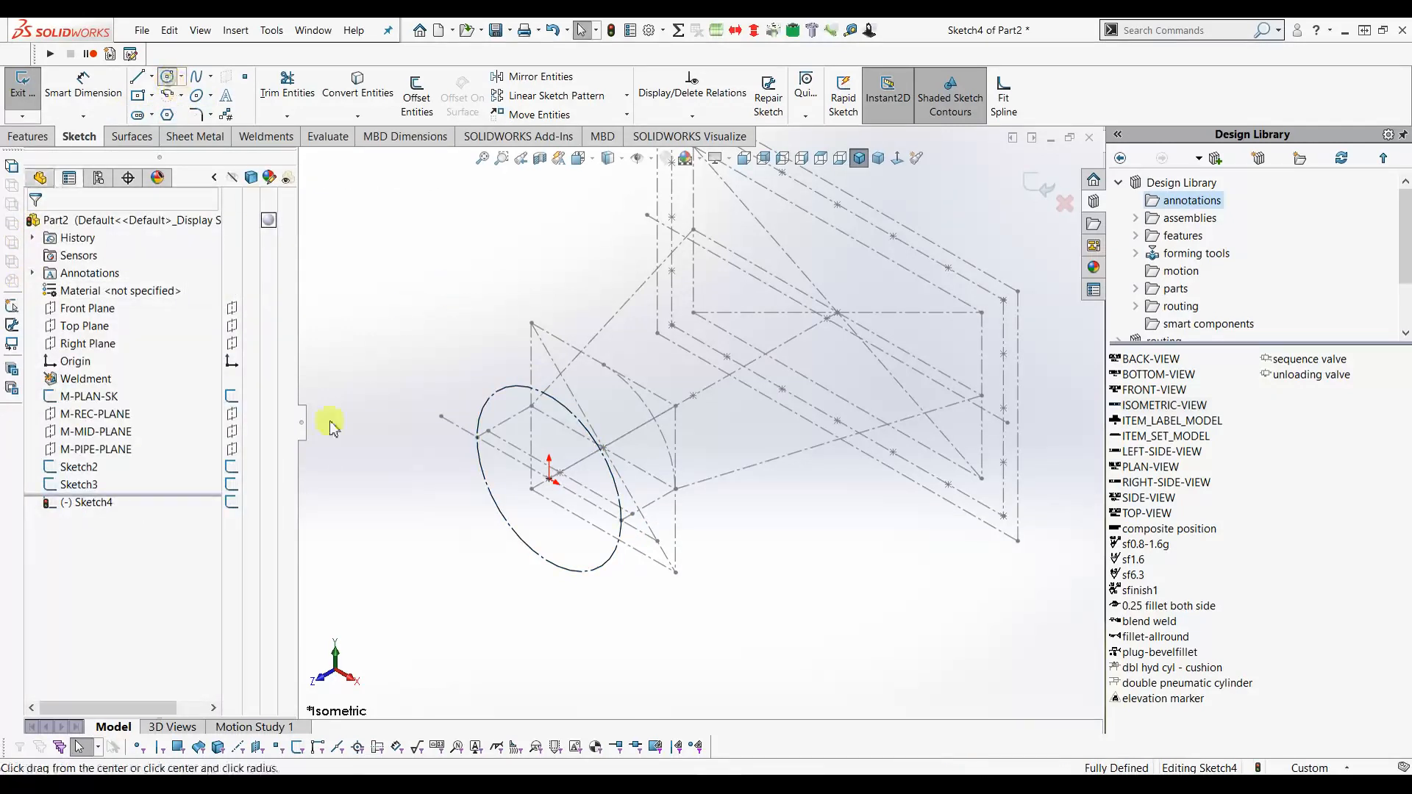
click(549, 482)
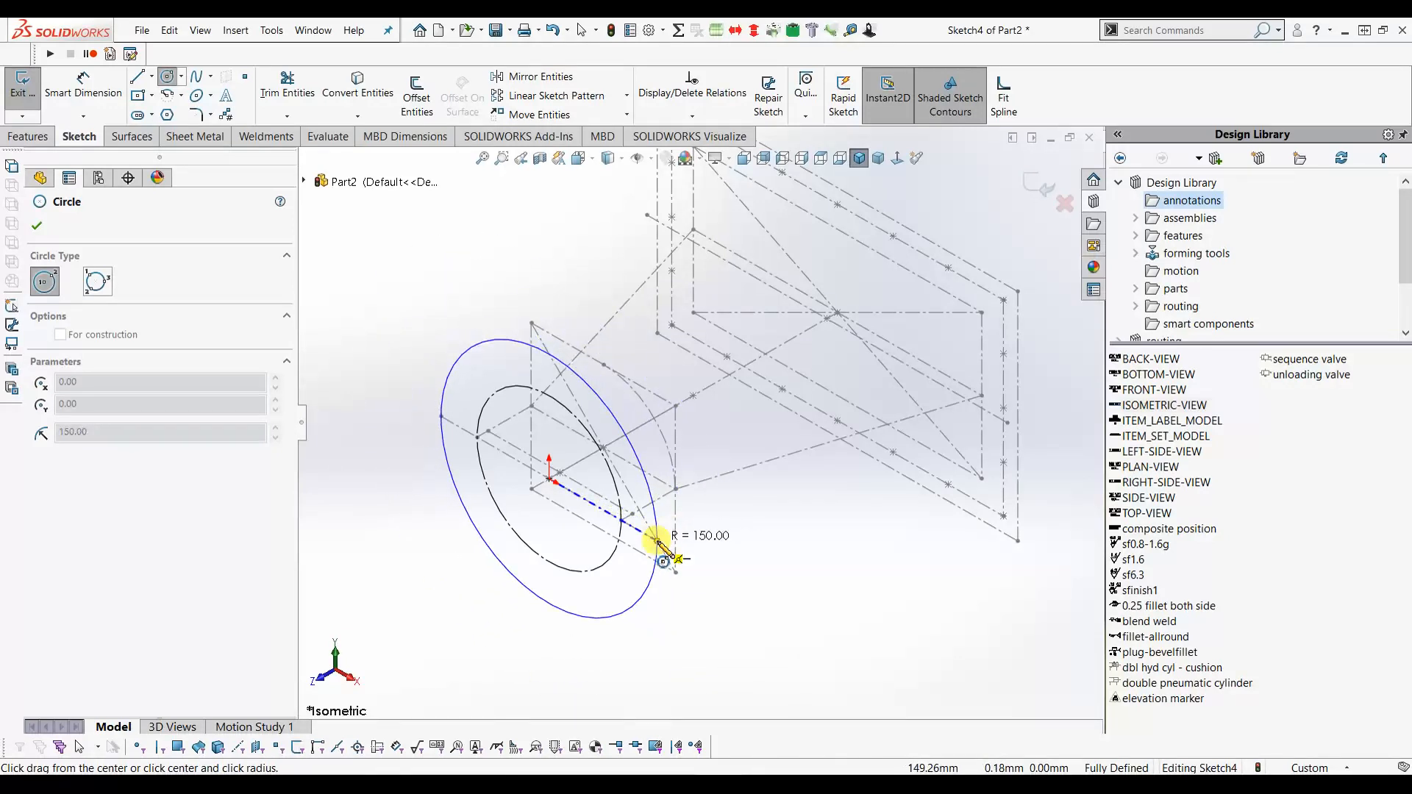
click(658, 543)
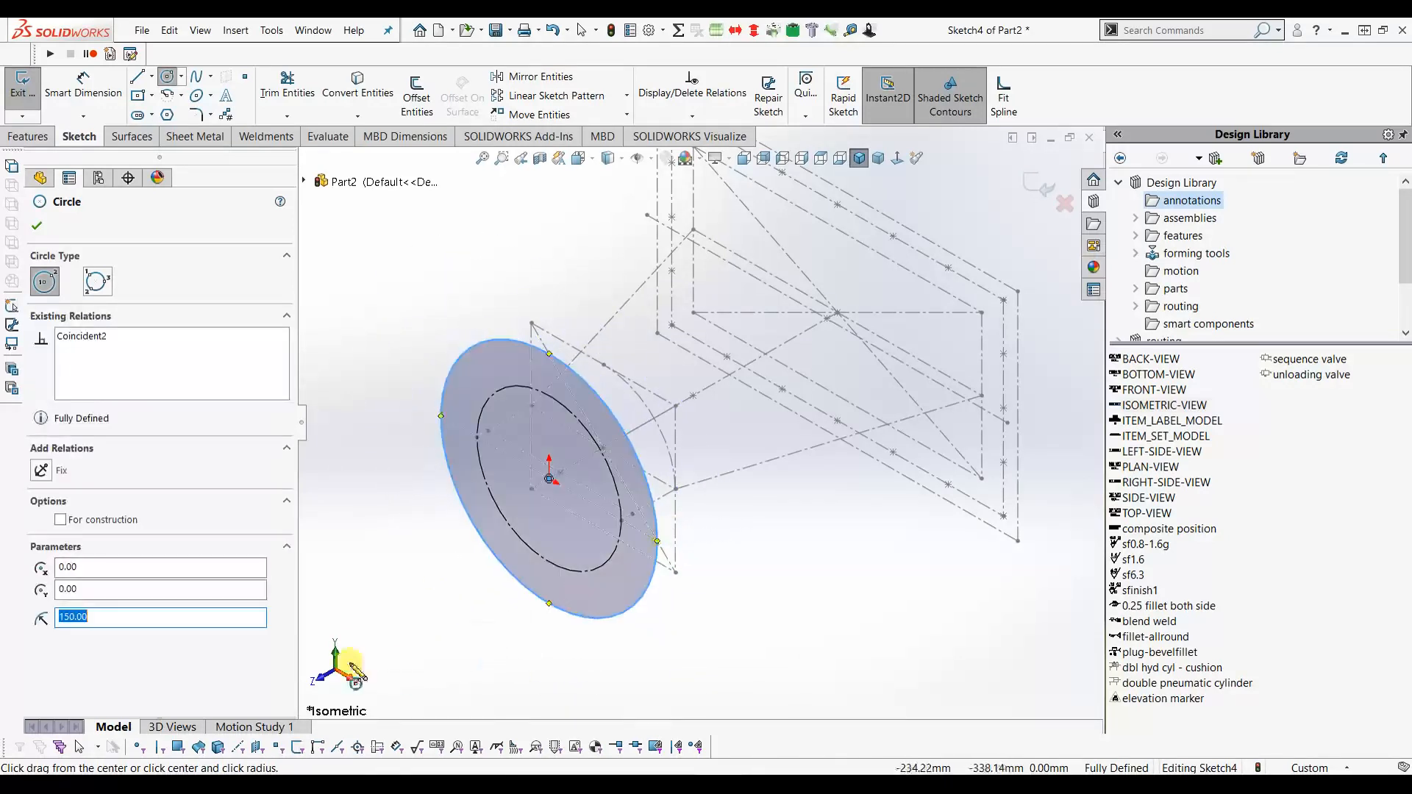
click(90, 521)
click(36, 226)
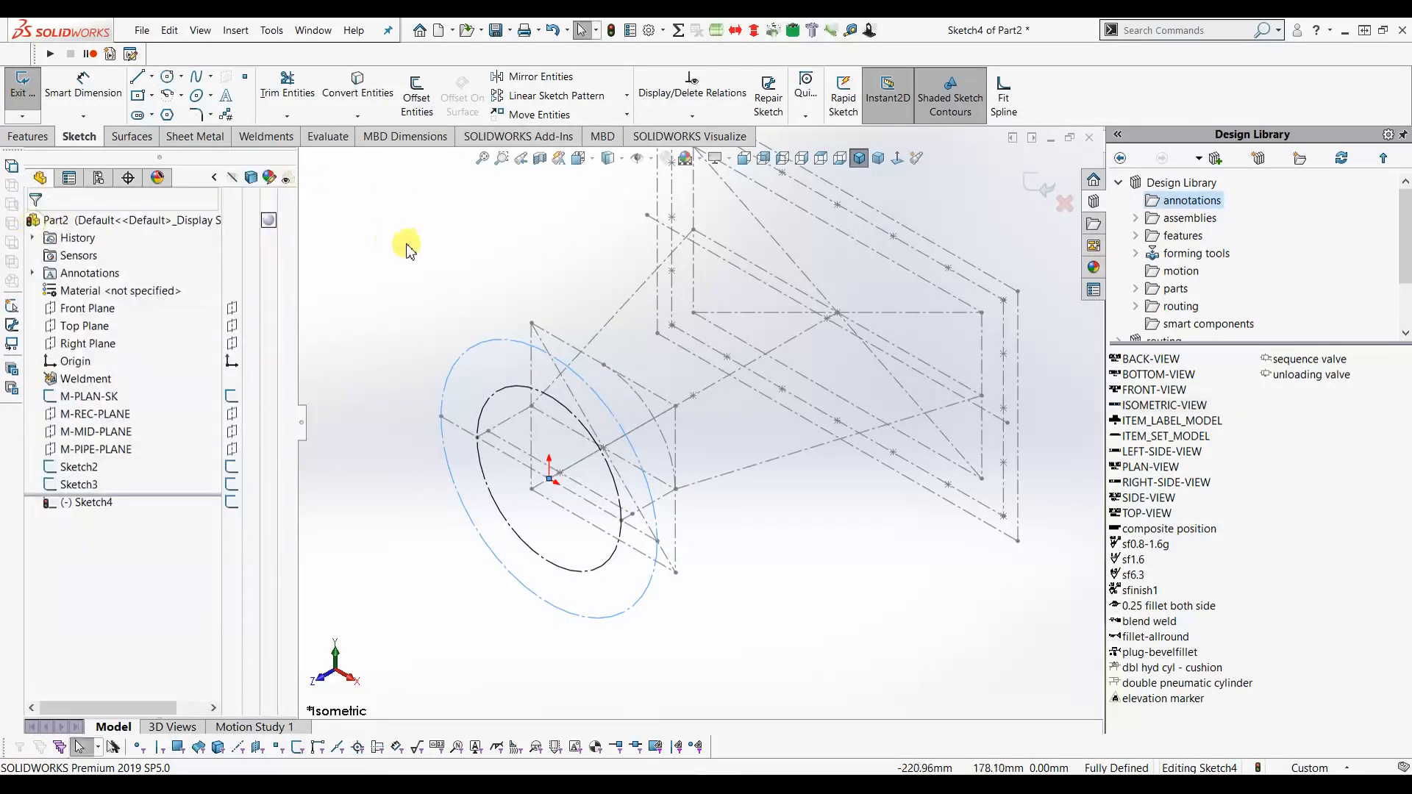
click(423, 254)
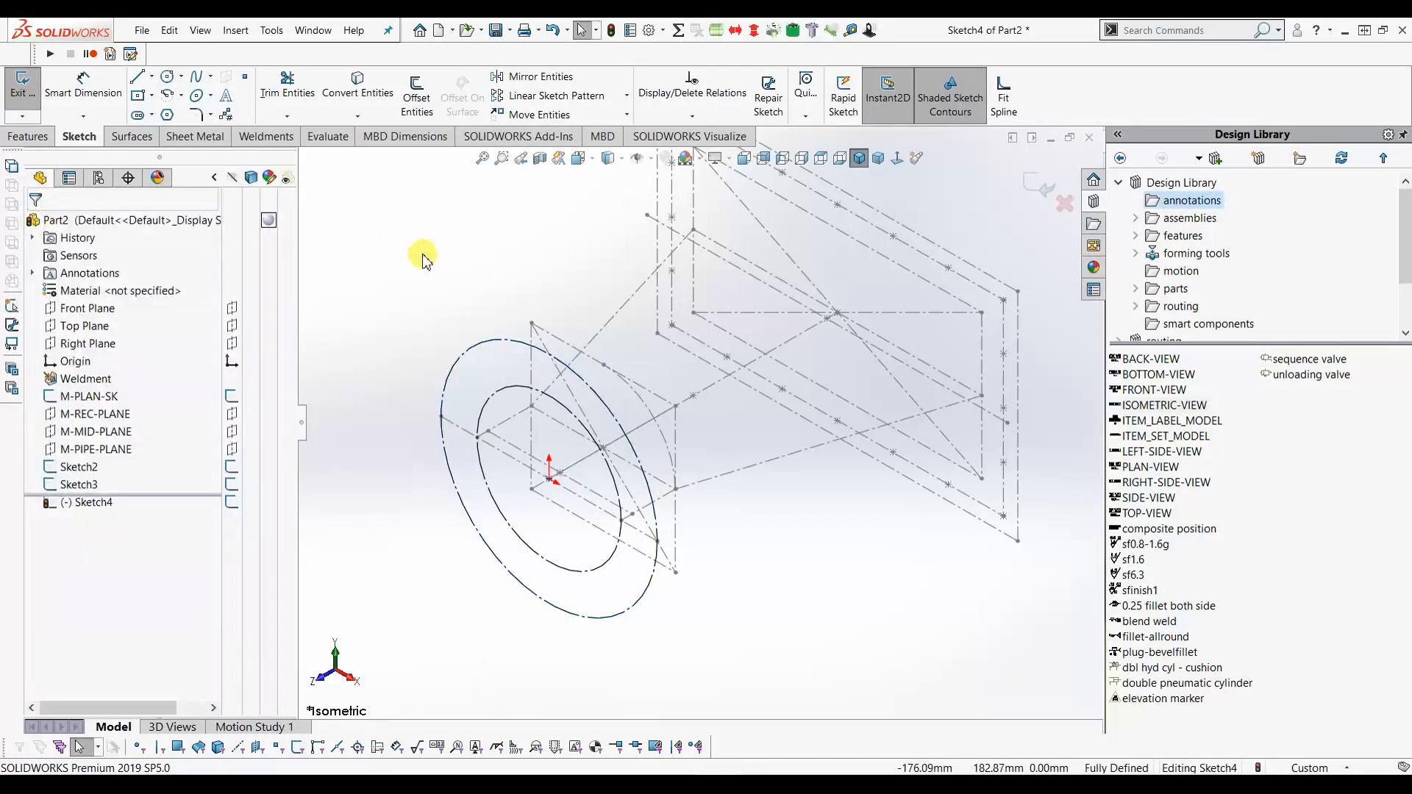
Offset the 150 mm radius circle 20 mm inward as construction geometry with its dimension added.
click(416, 103)
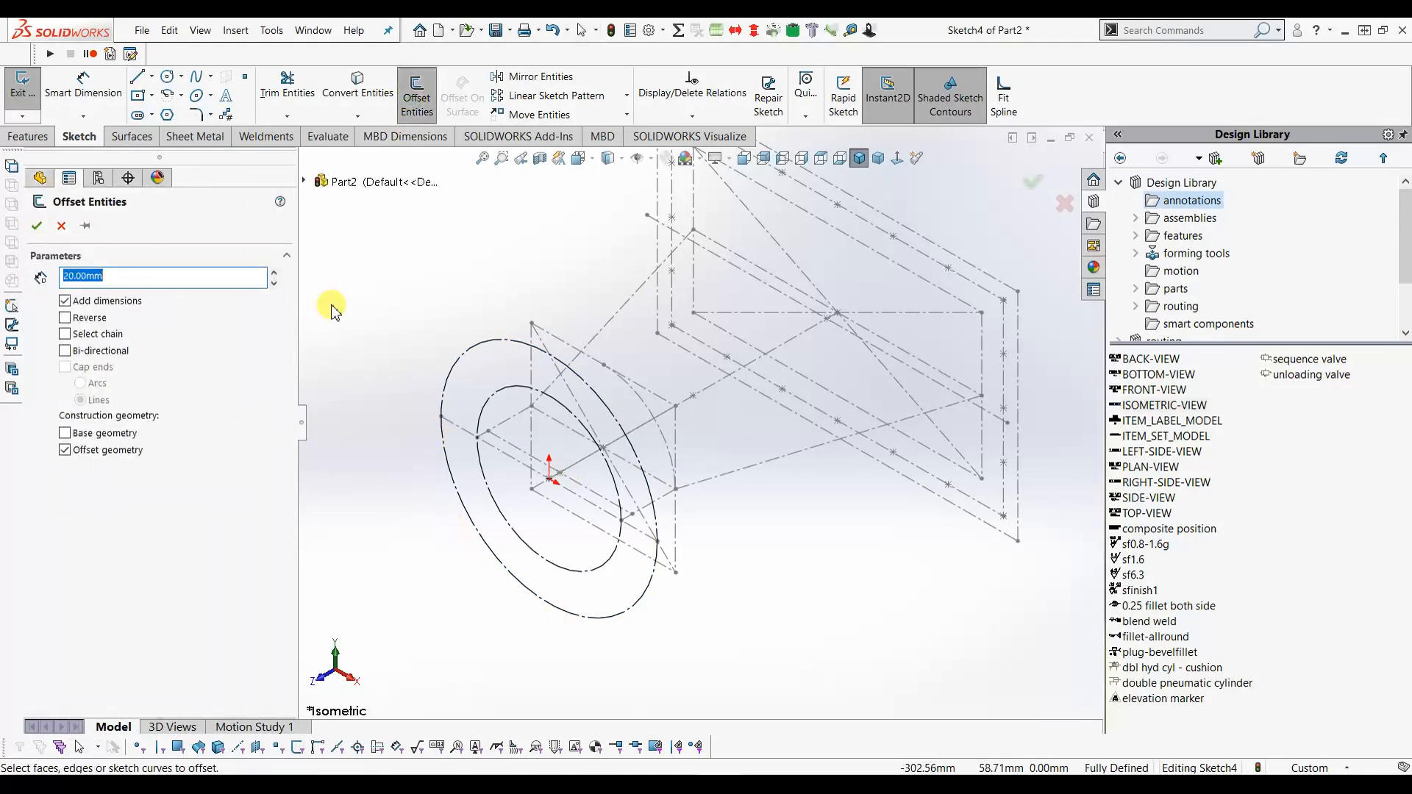
click(451, 376)
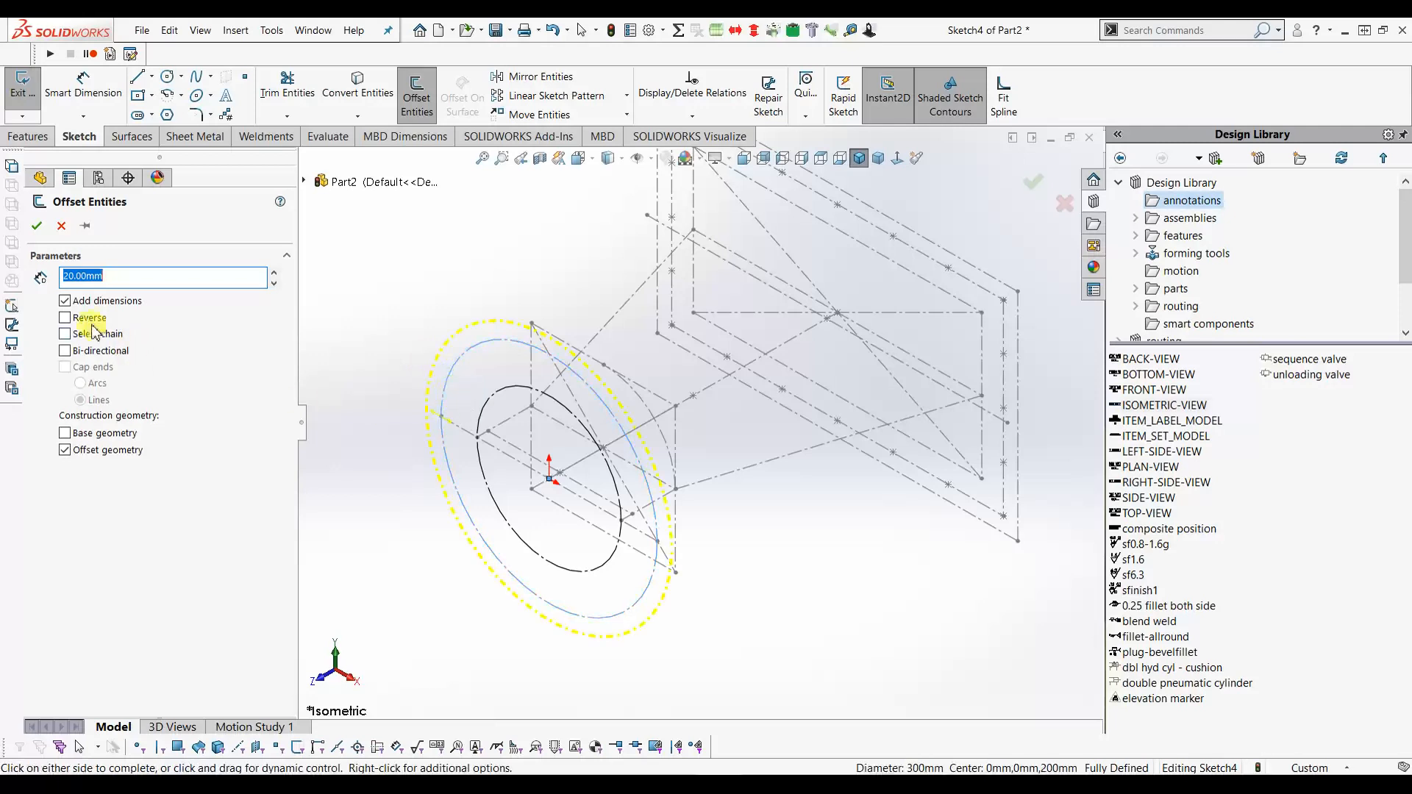
click(36, 226)
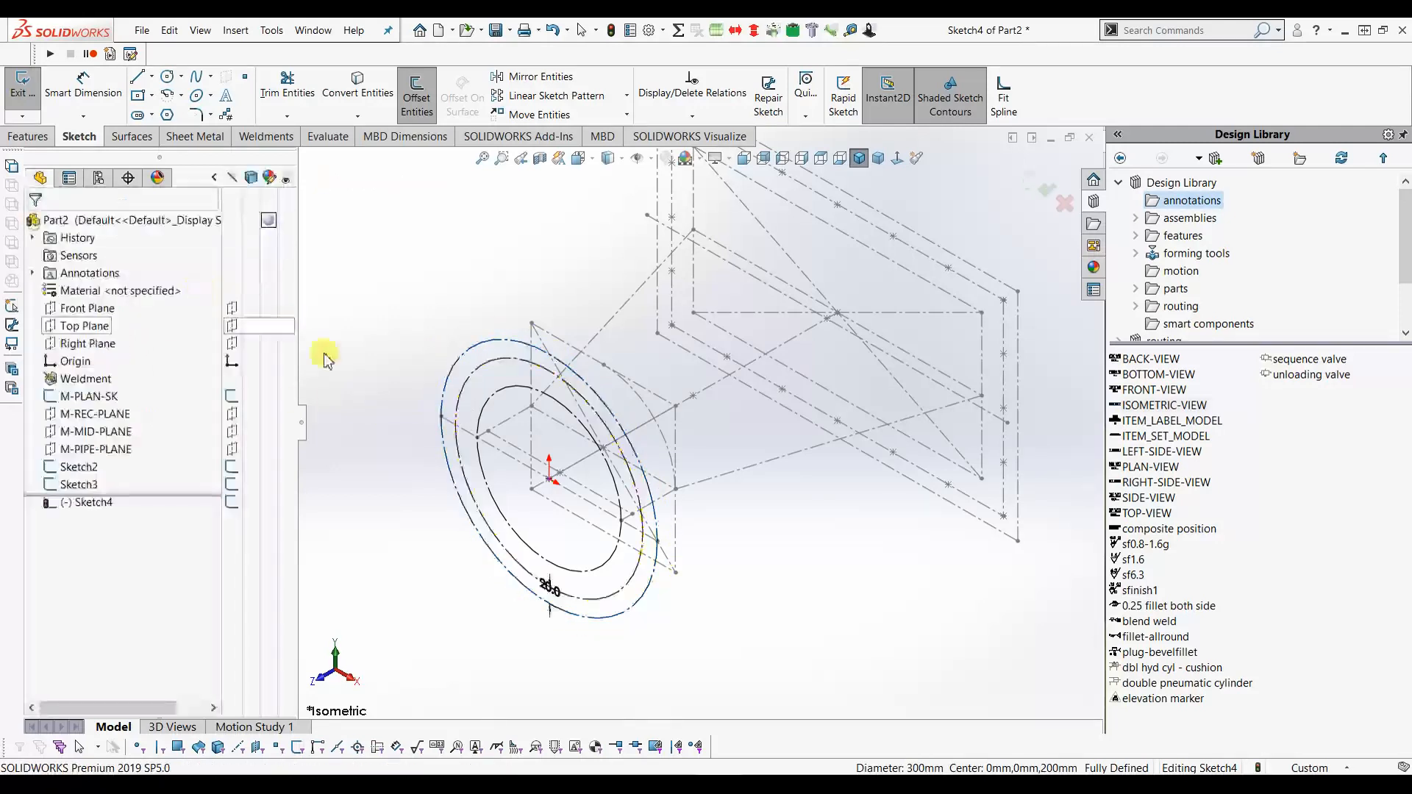
Move the 20 mm offset dimension clear below the circles and append the text PCD OFFSET to it.
drag(550, 591, 694, 662)
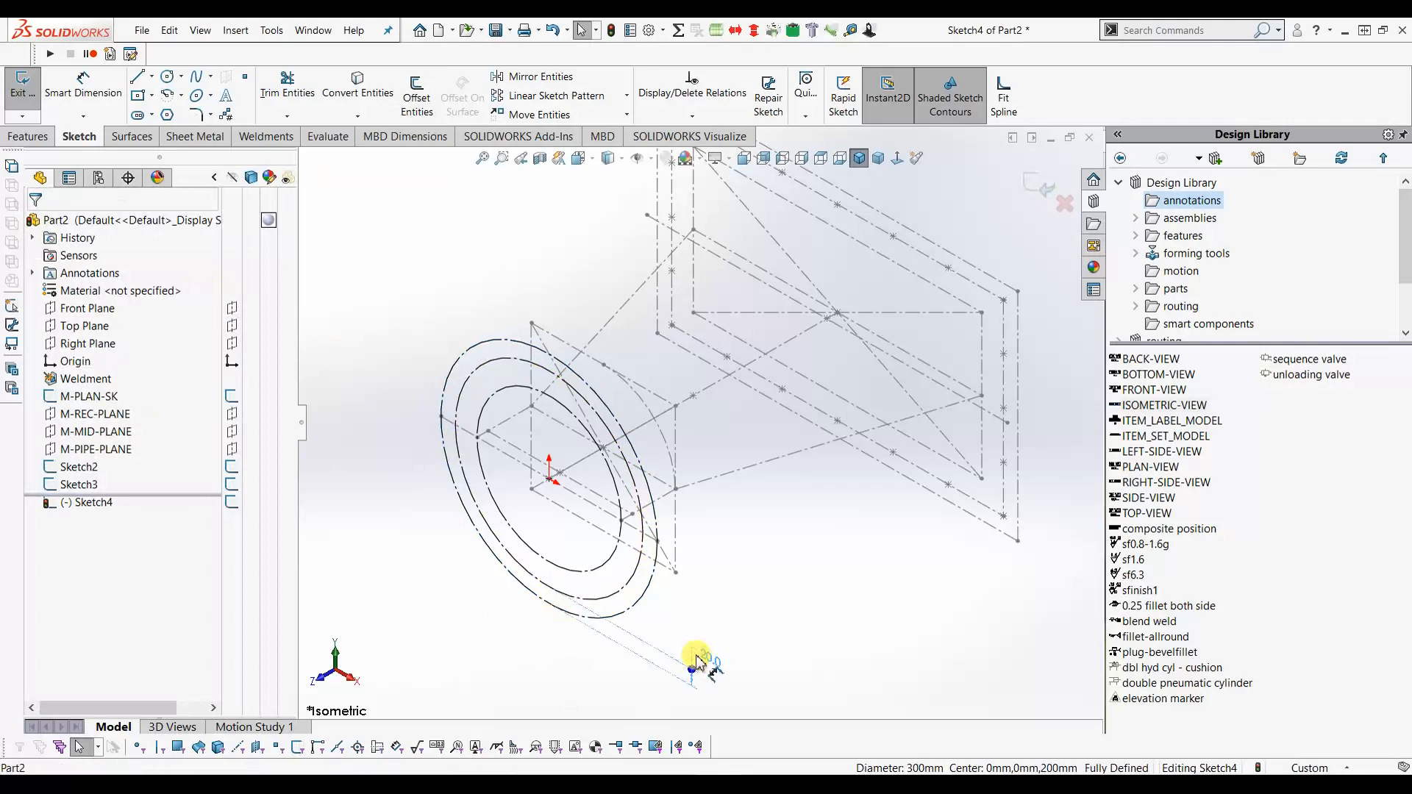
click(137, 550)
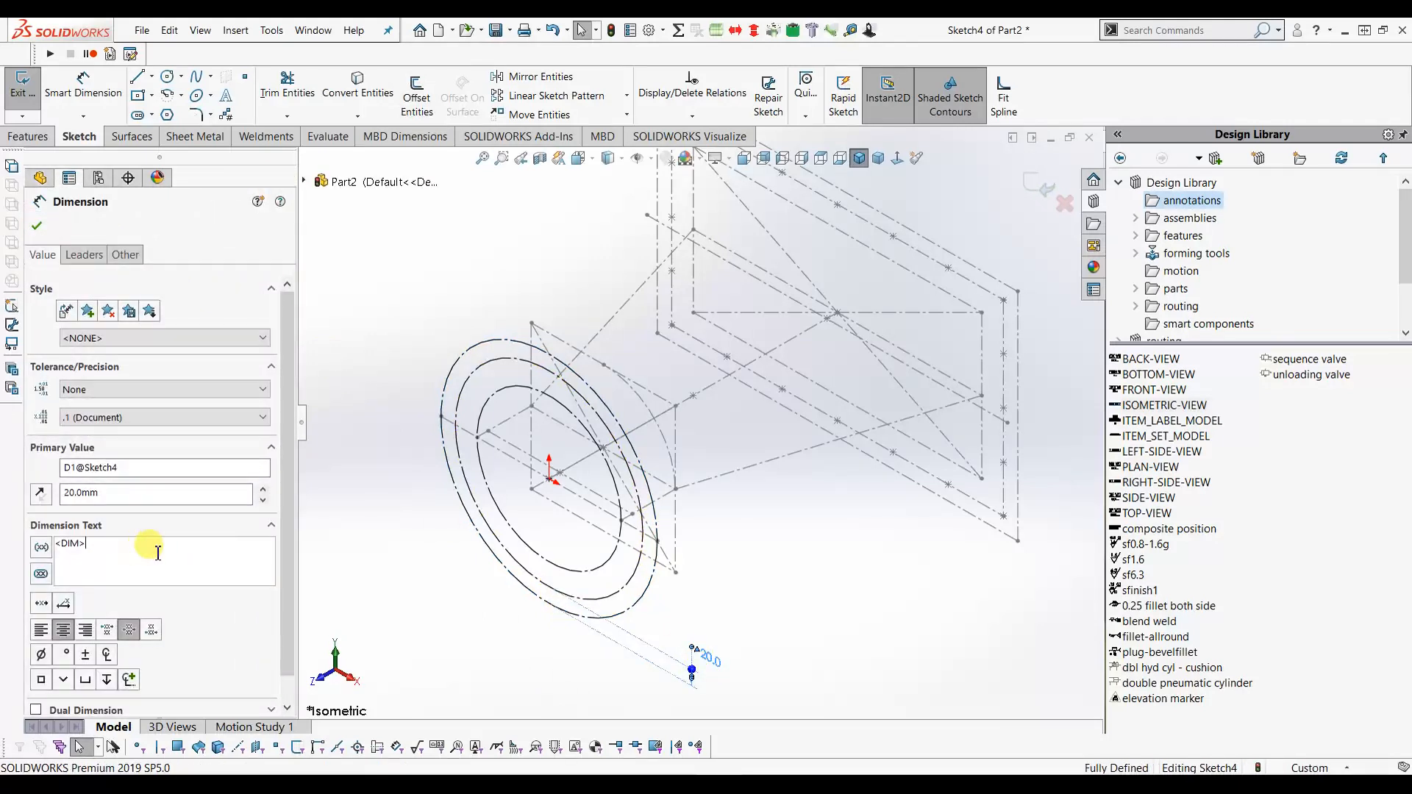
text(OFFSET)
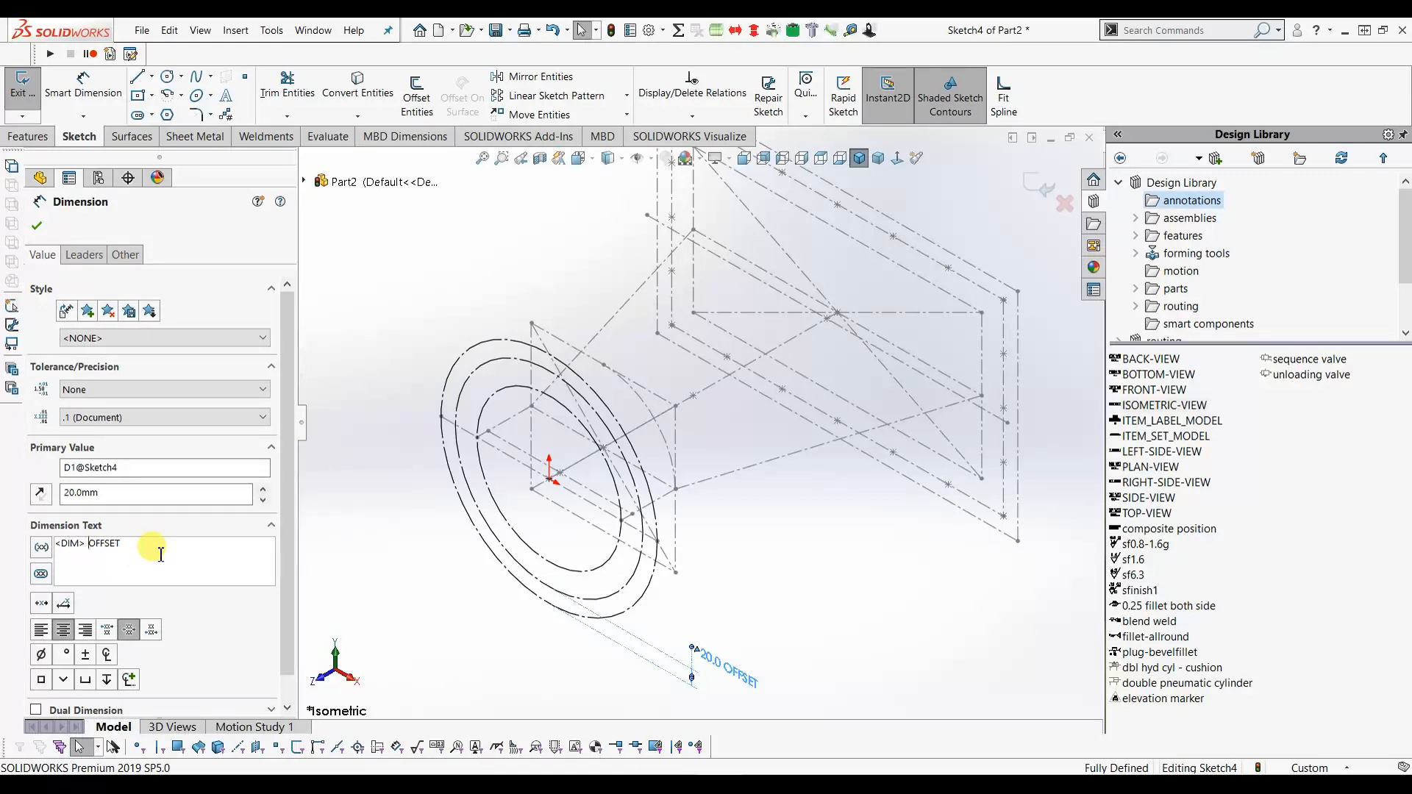
text(PCD)
click(37, 226)
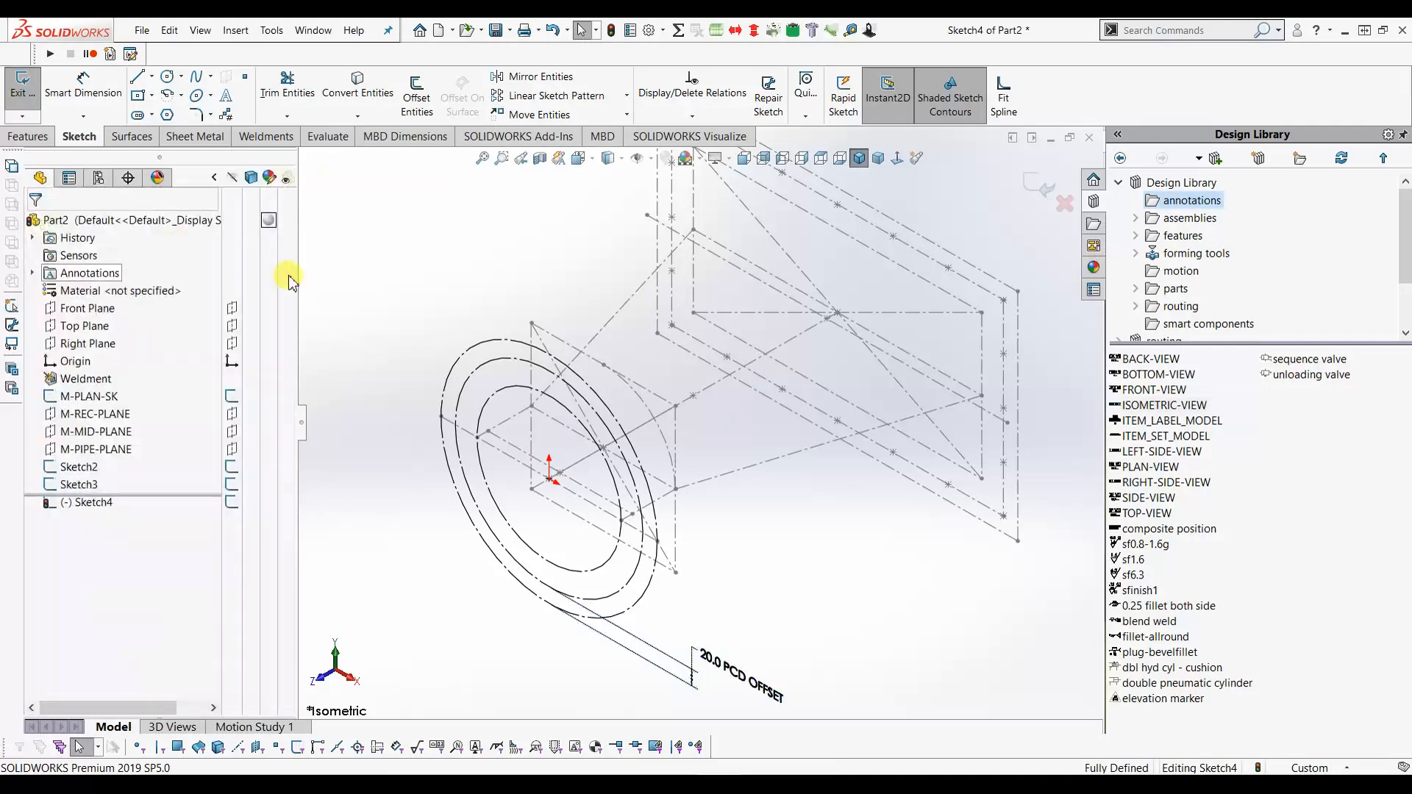
Draw two joined construction lines from the PCD circle to the origin, one vertical from its top point and one slanted to its upper right.
click(137, 76)
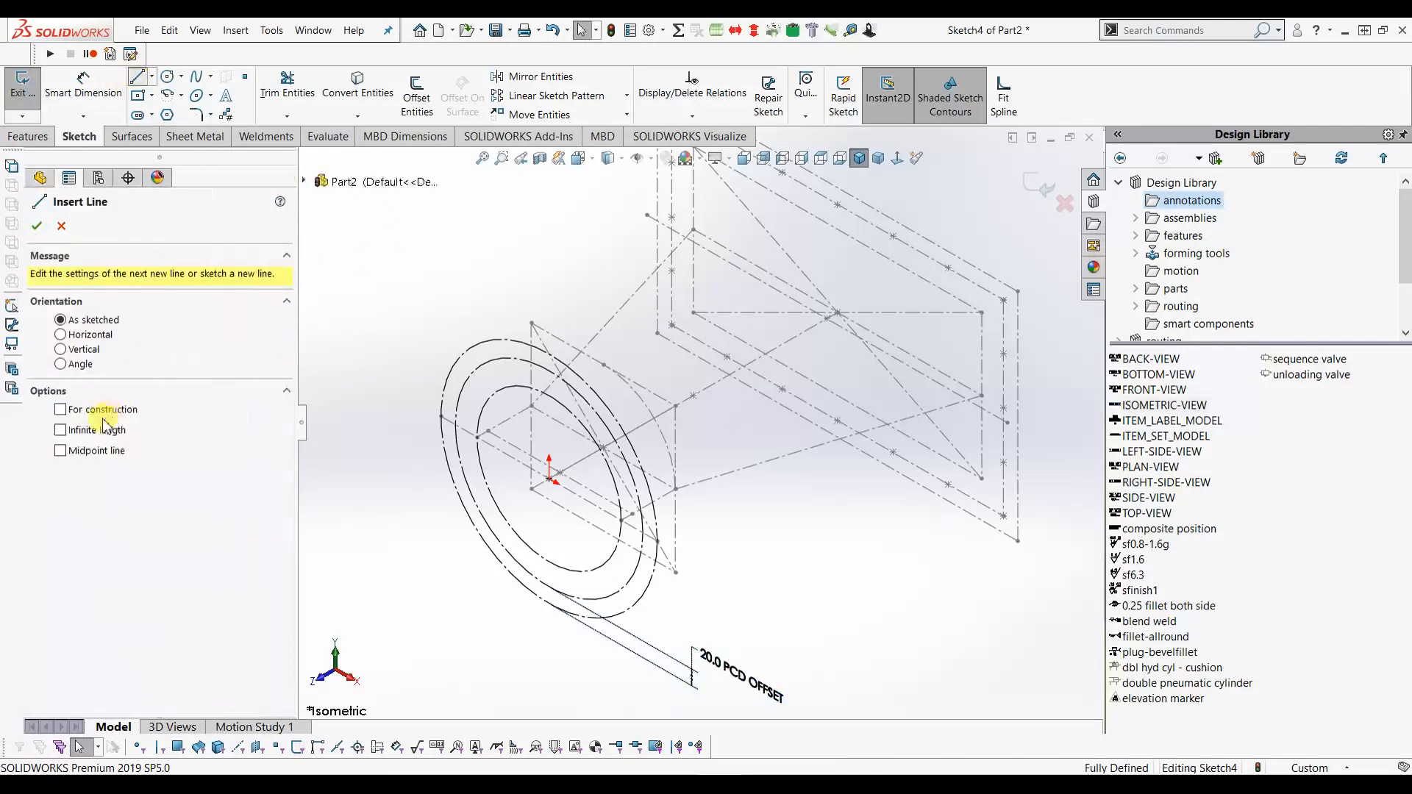
click(102, 414)
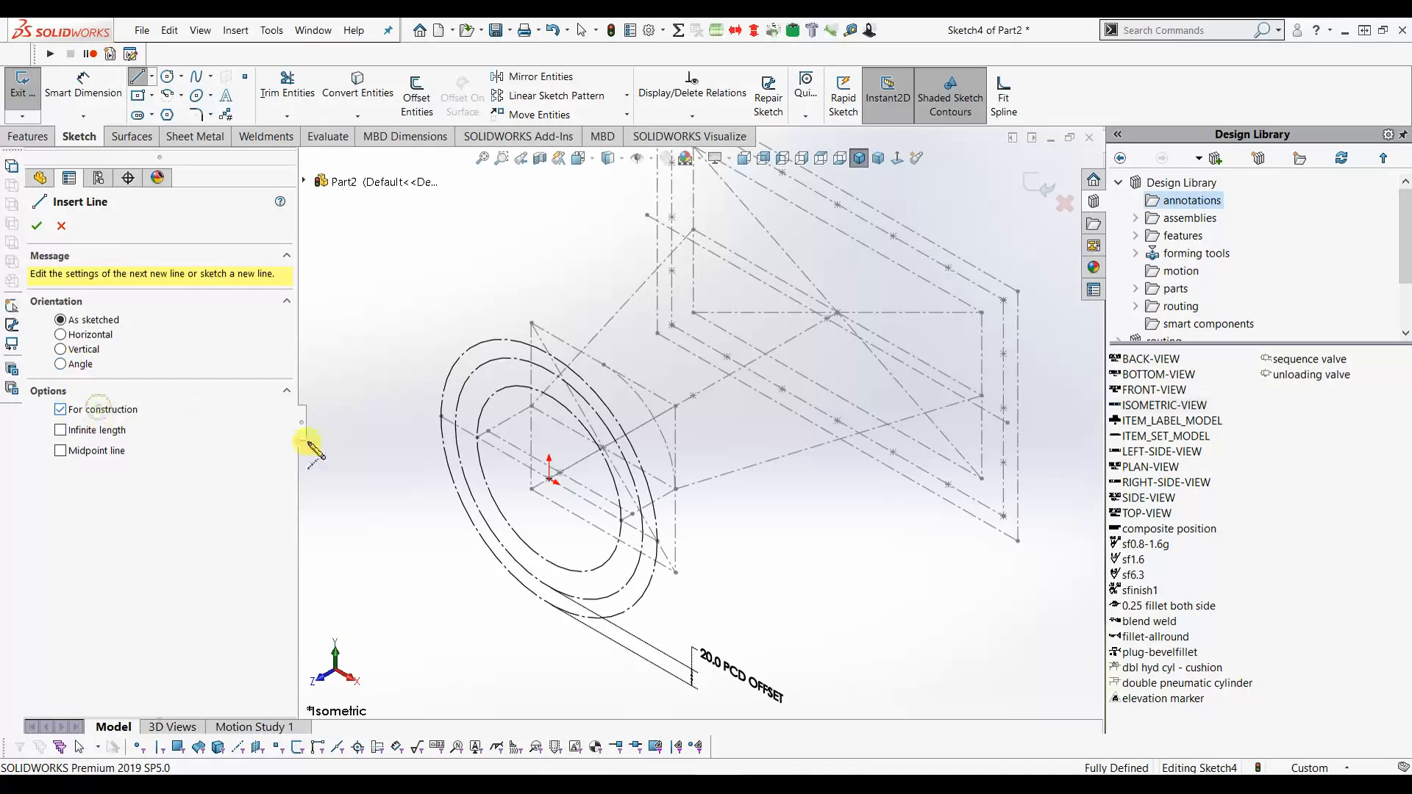
click(550, 370)
click(550, 479)
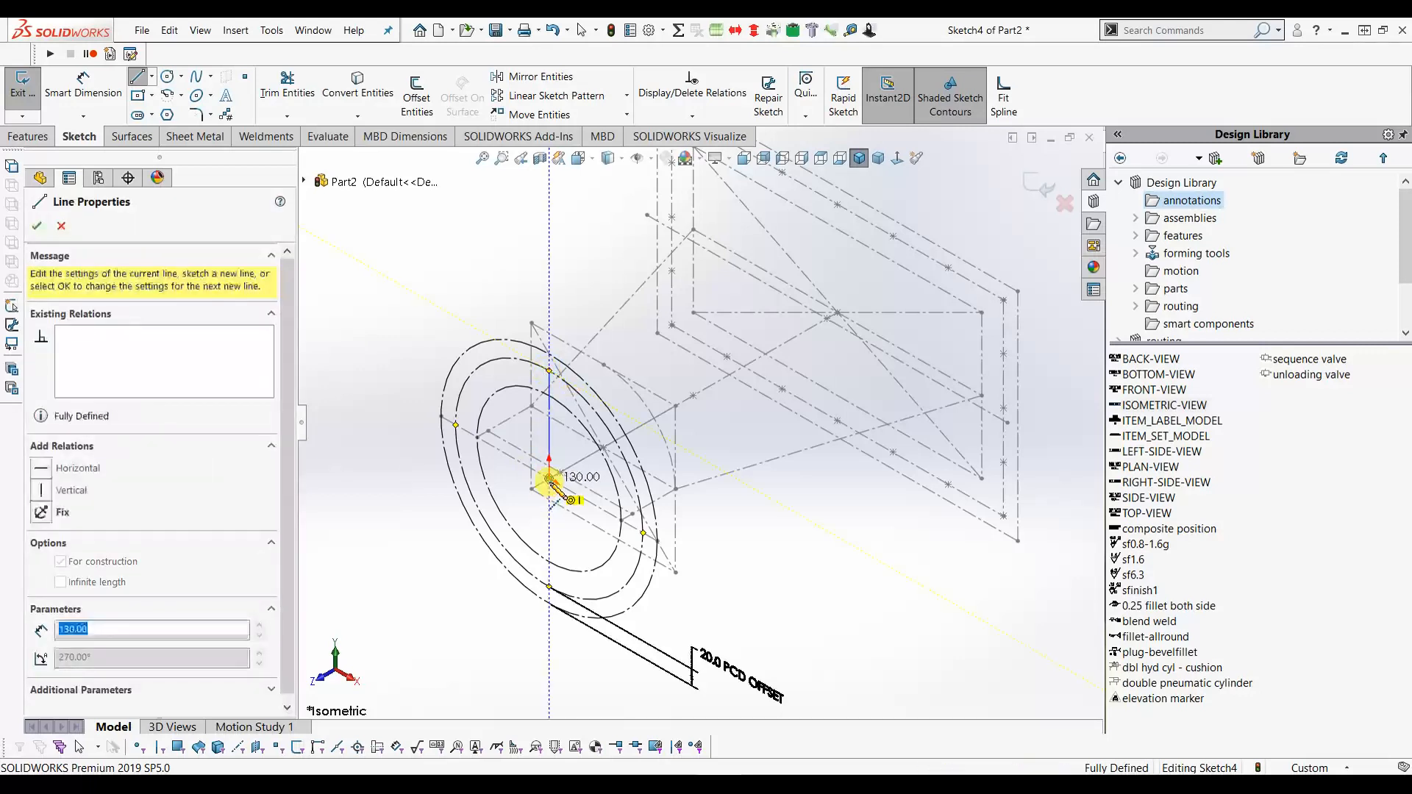
click(599, 418)
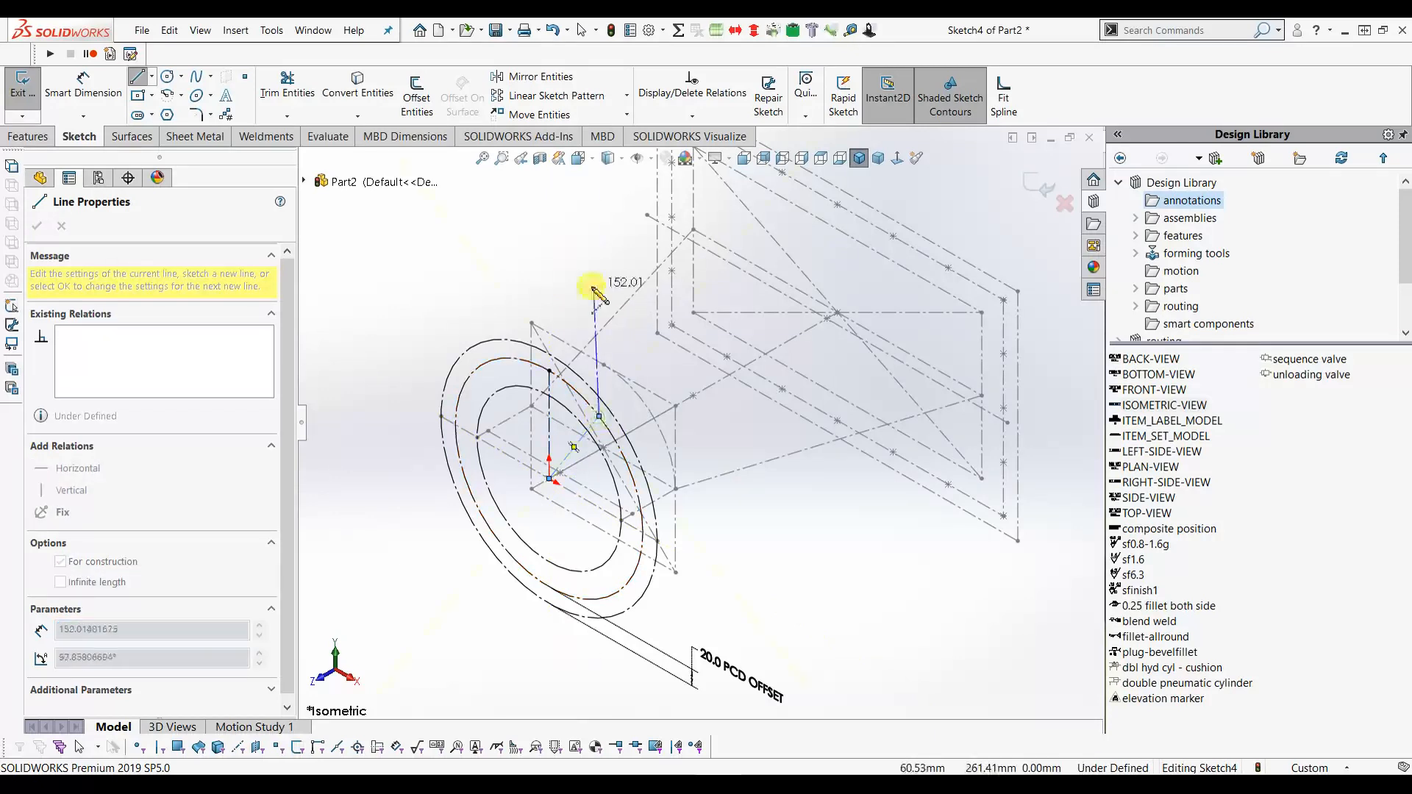
key(Escape)
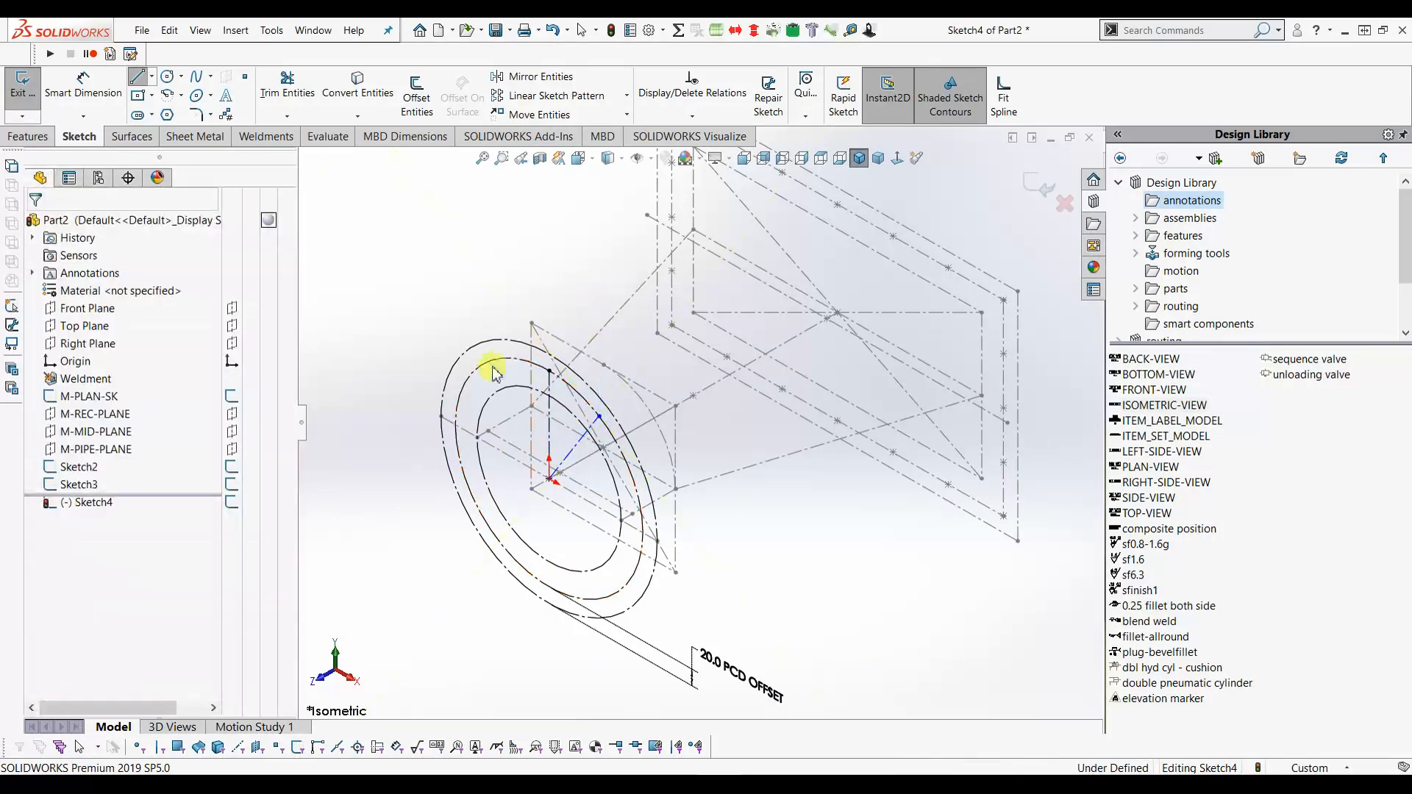
Dimension the angle between the vertical and slanted construction lines with the equation =360/8/2, and exit the sketch.
click(47, 107)
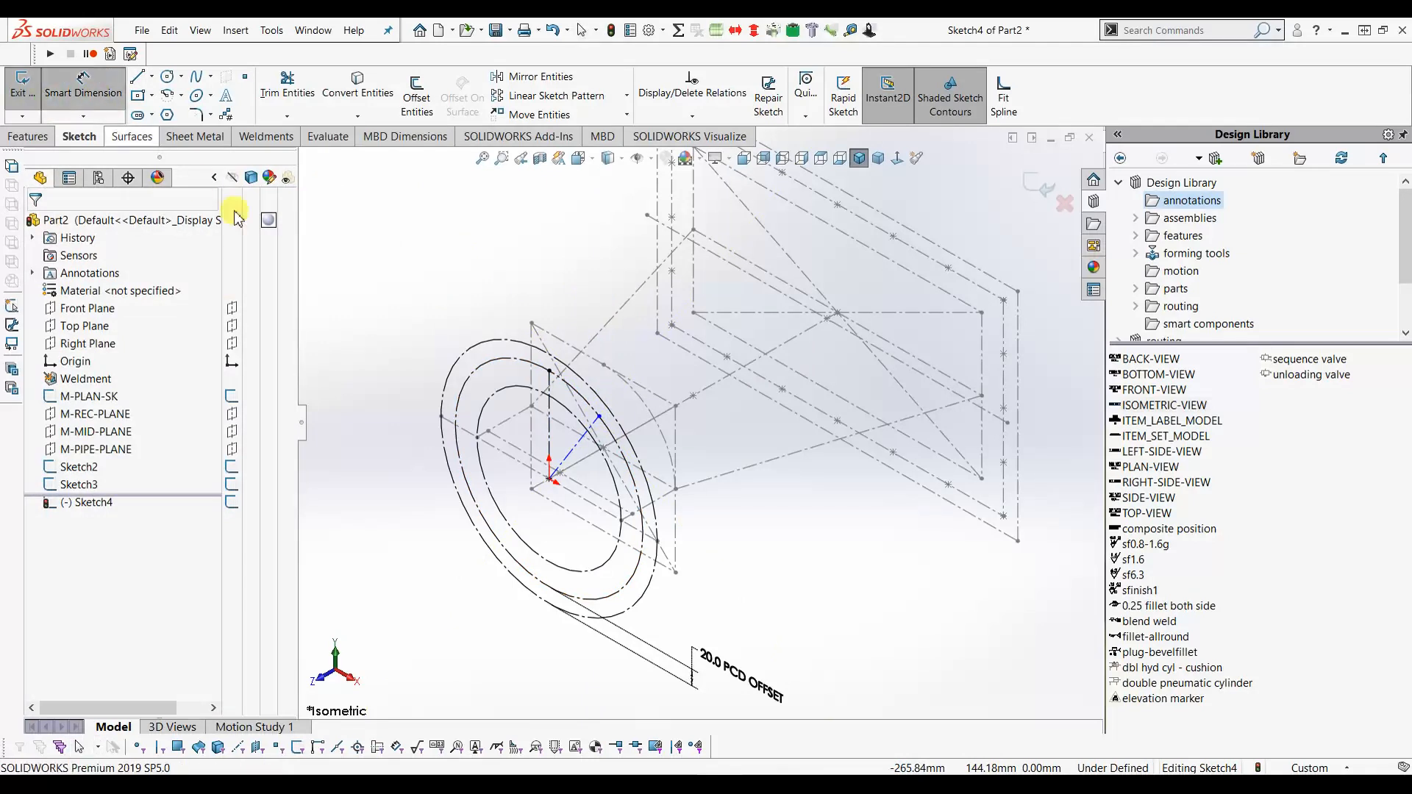
click(550, 371)
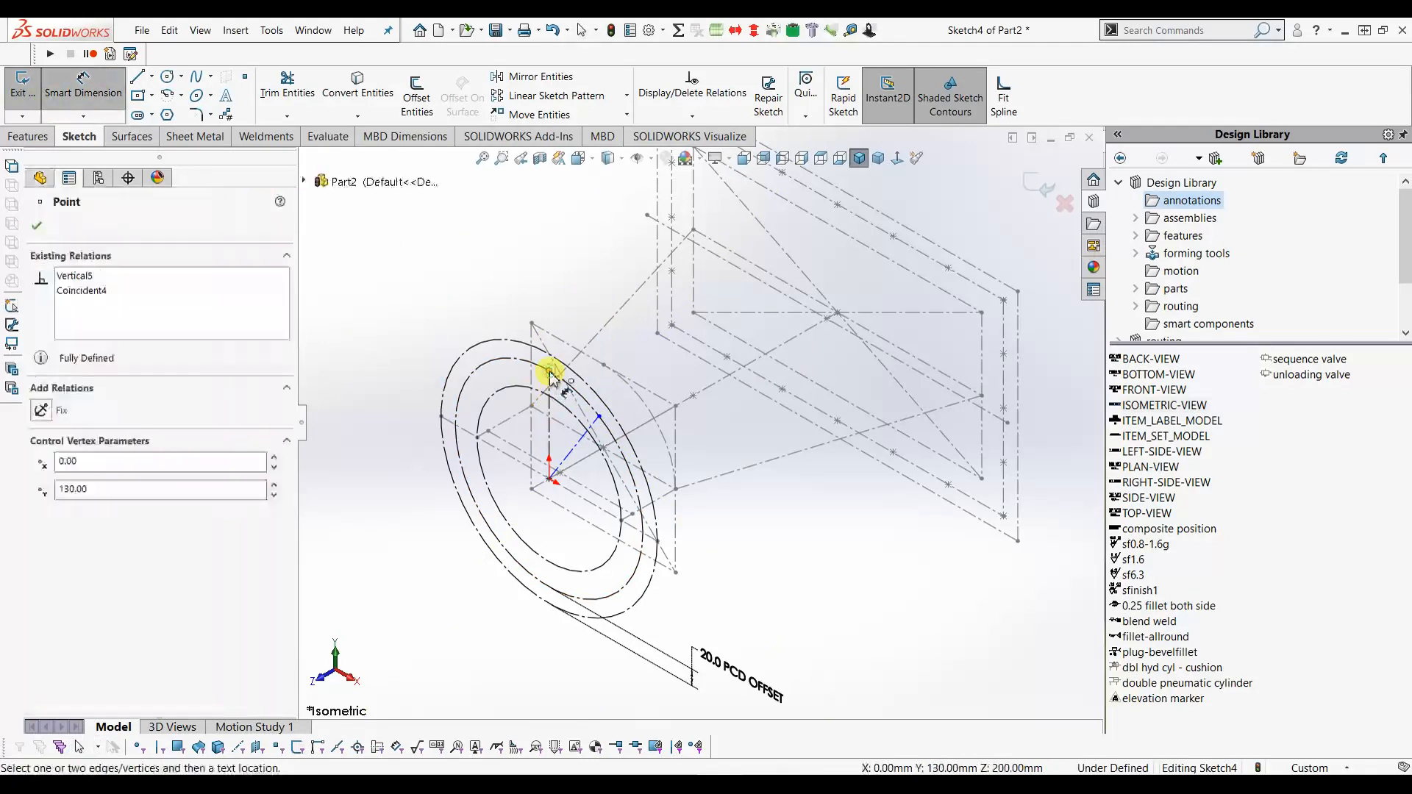
click(599, 417)
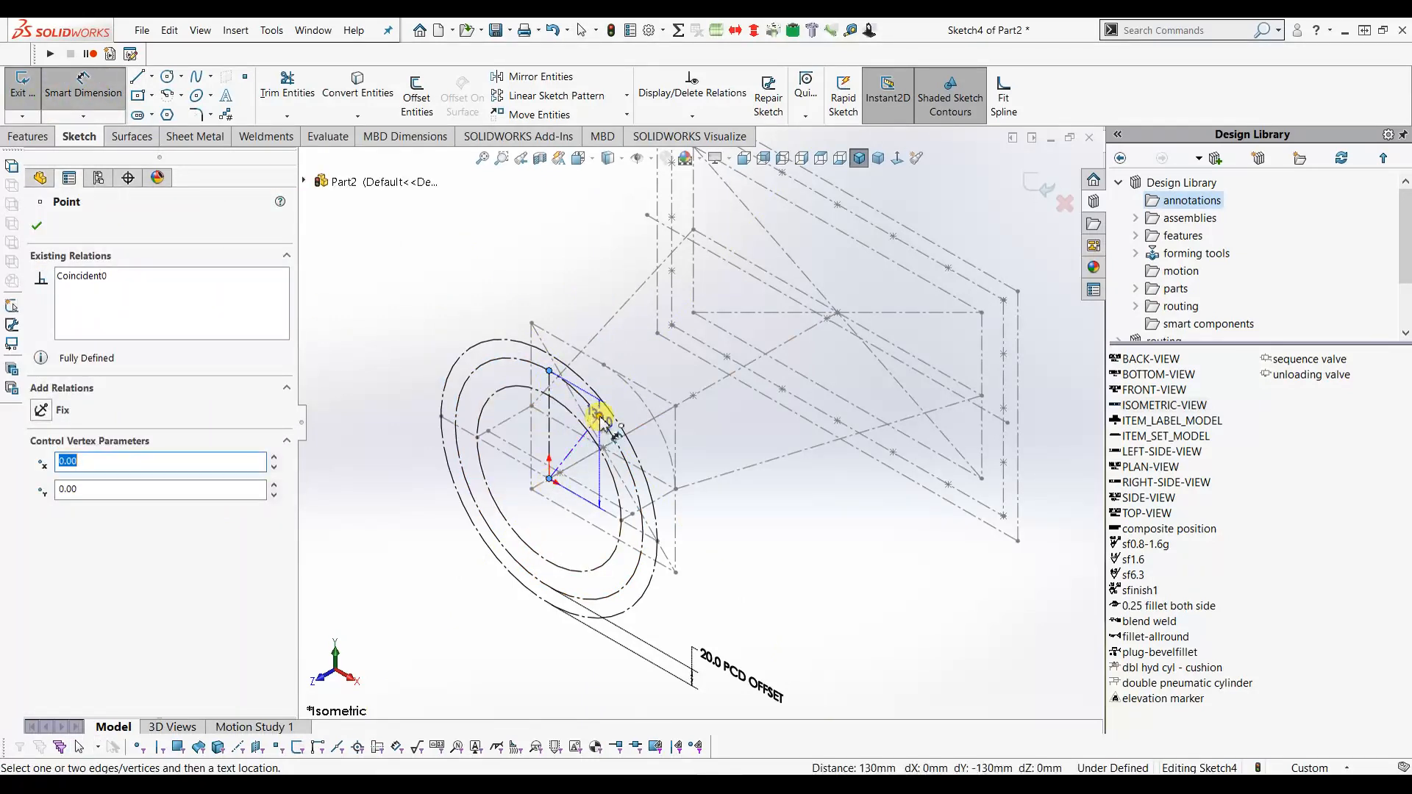
click(585, 315)
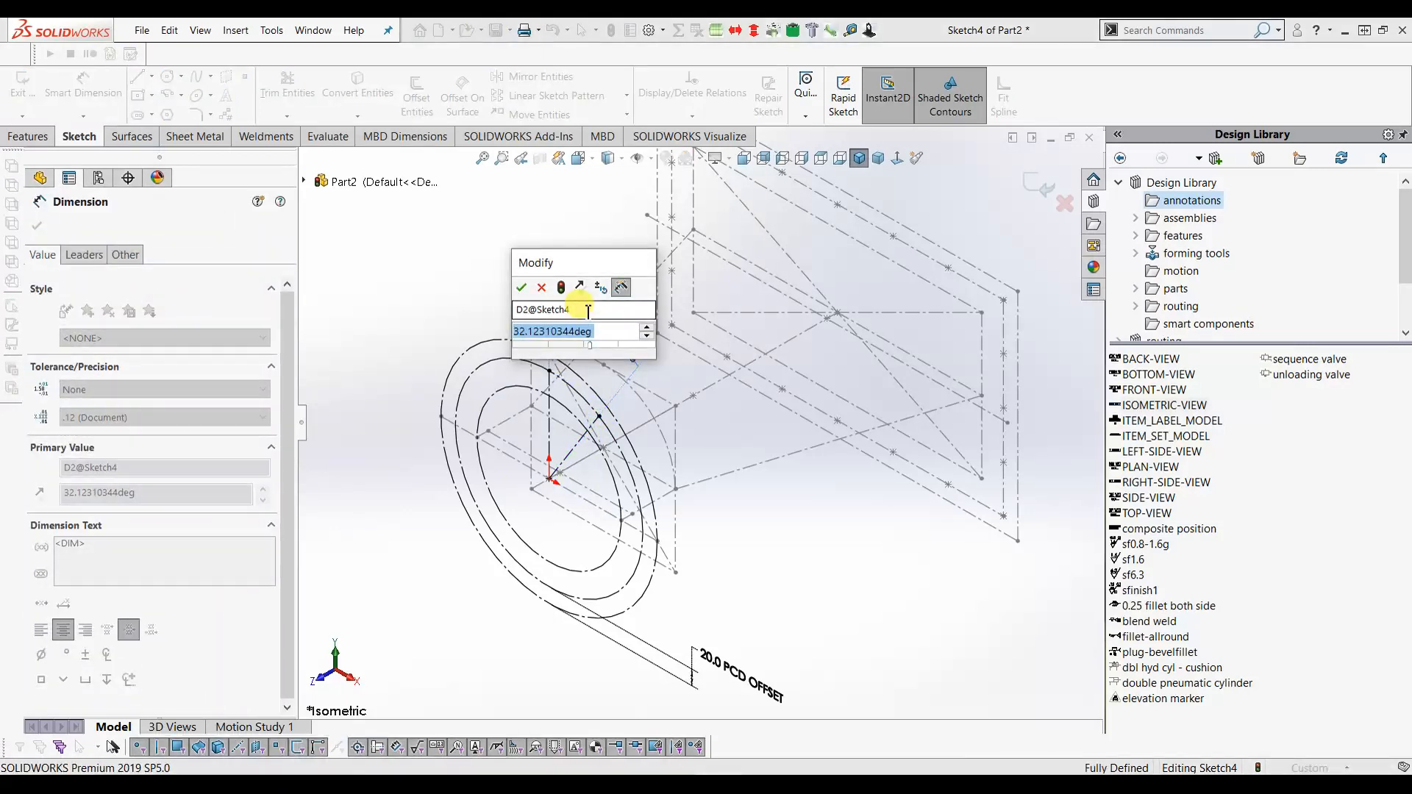
text(=360/)
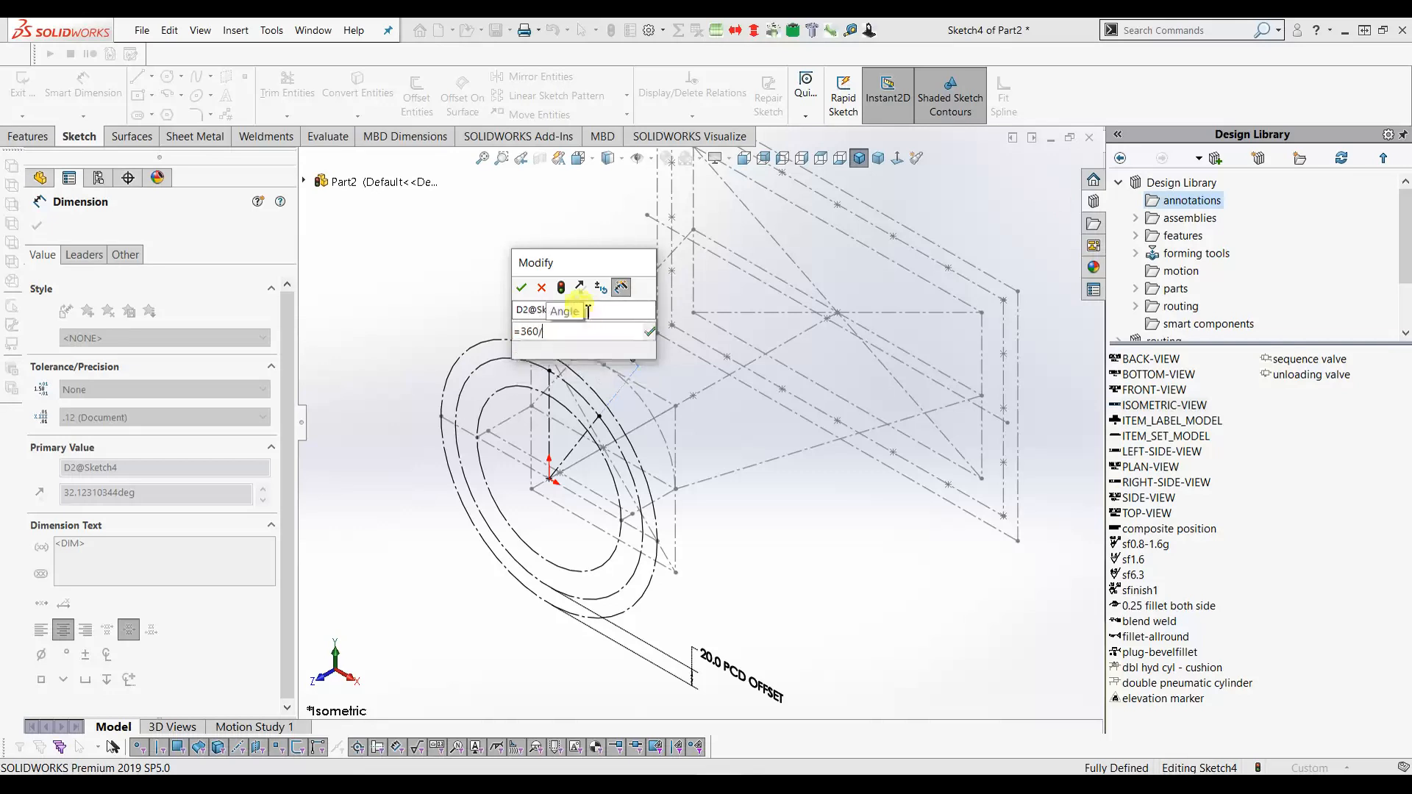
text(8/2)
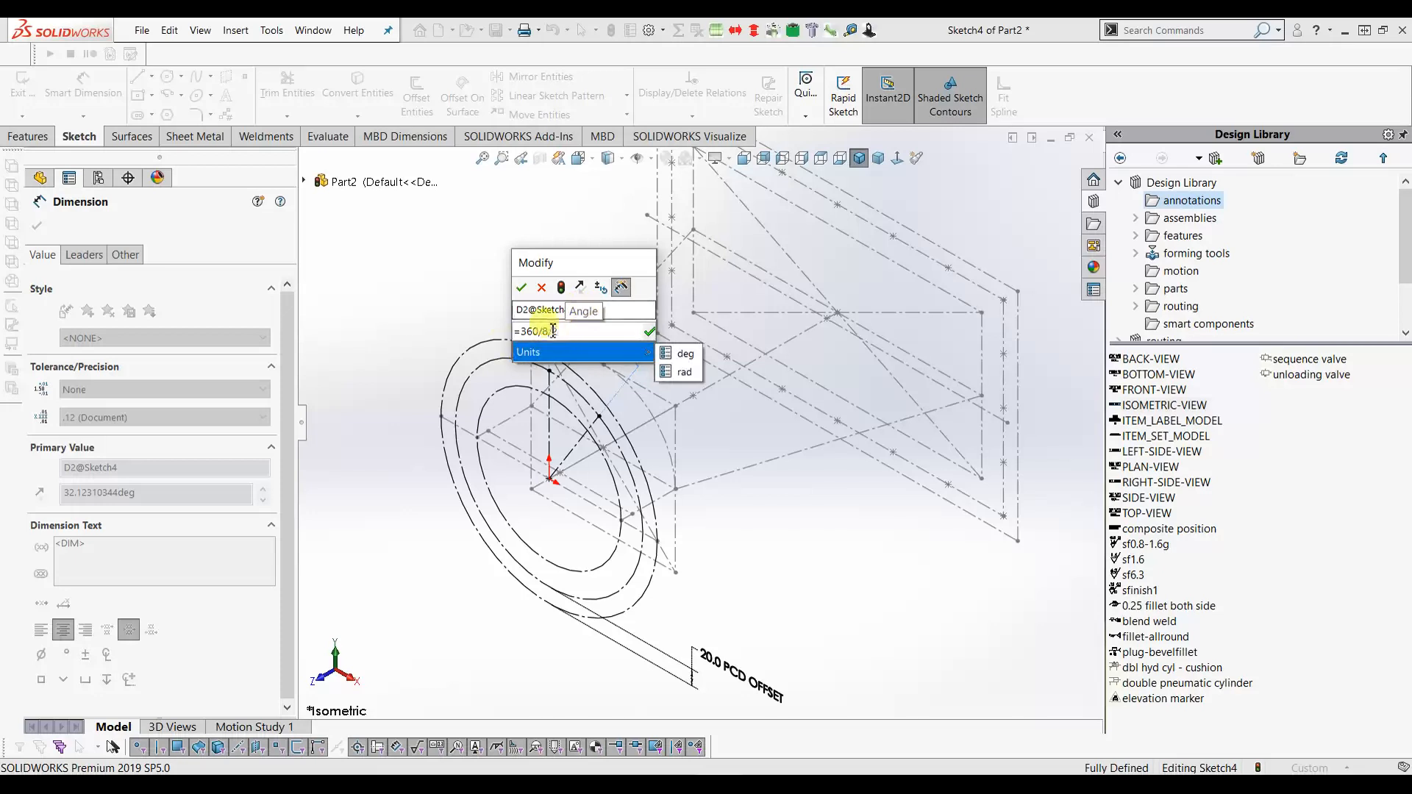
click(522, 289)
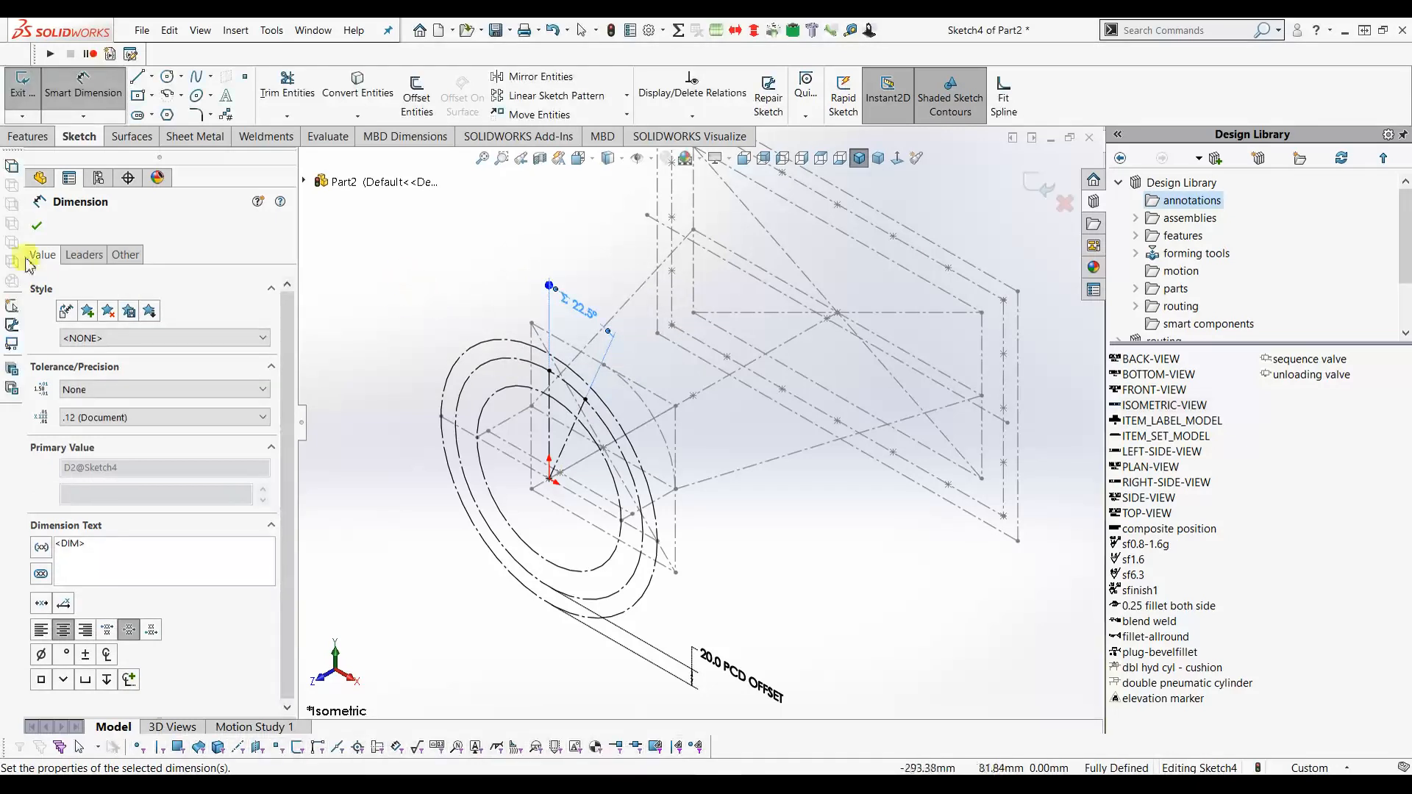
click(37, 226)
click(414, 257)
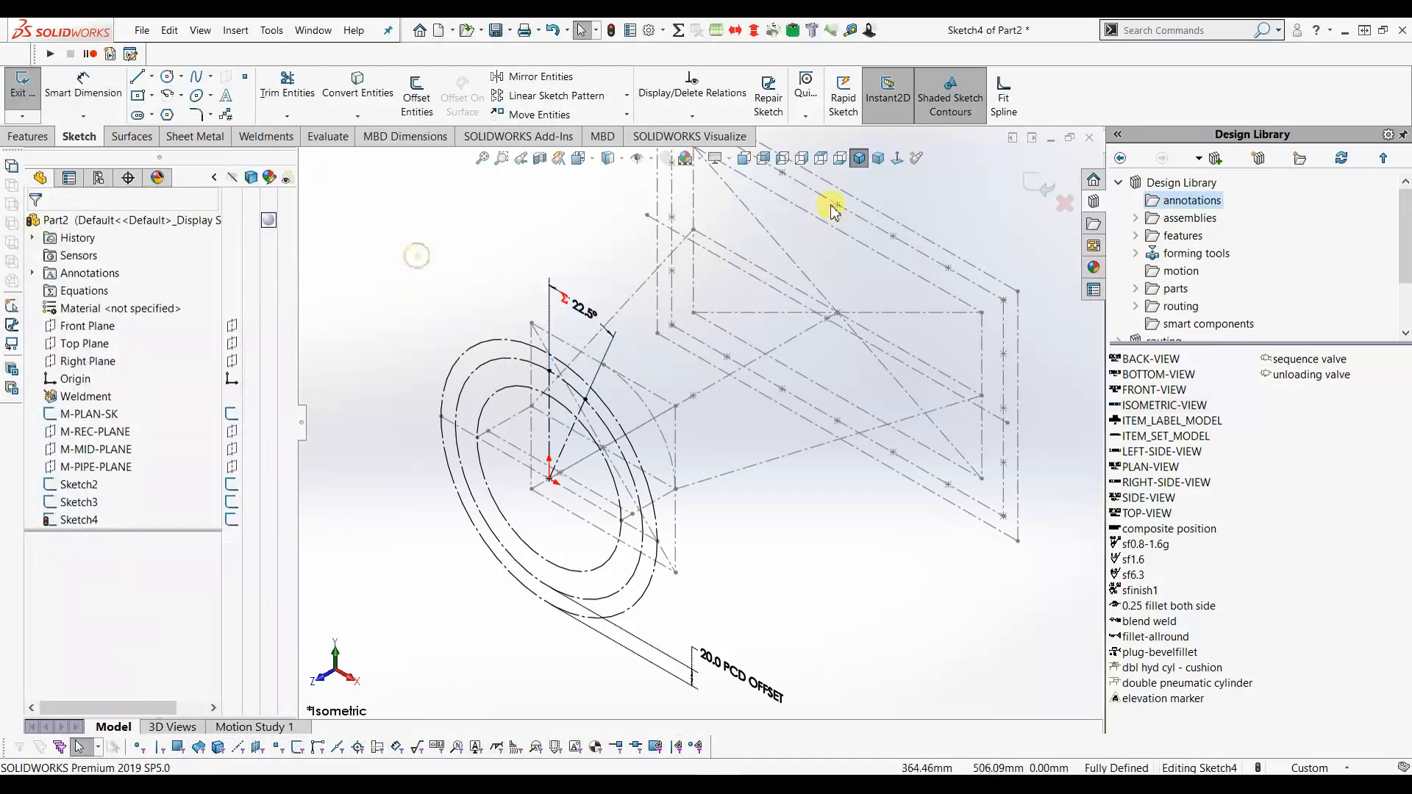
click(1038, 184)
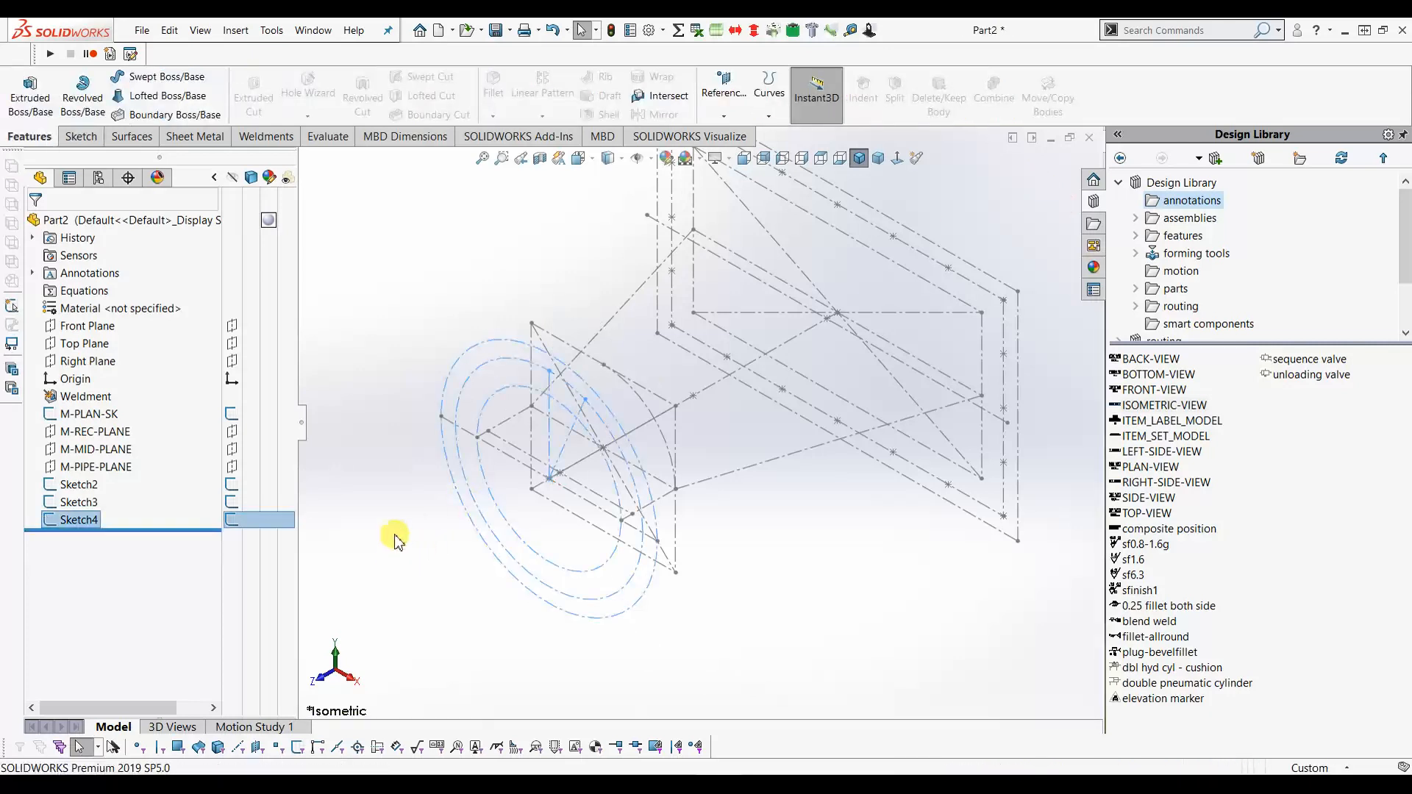
Rename the rectangular-end sketch Sketch2 as M-REC-SK.
click(78, 485)
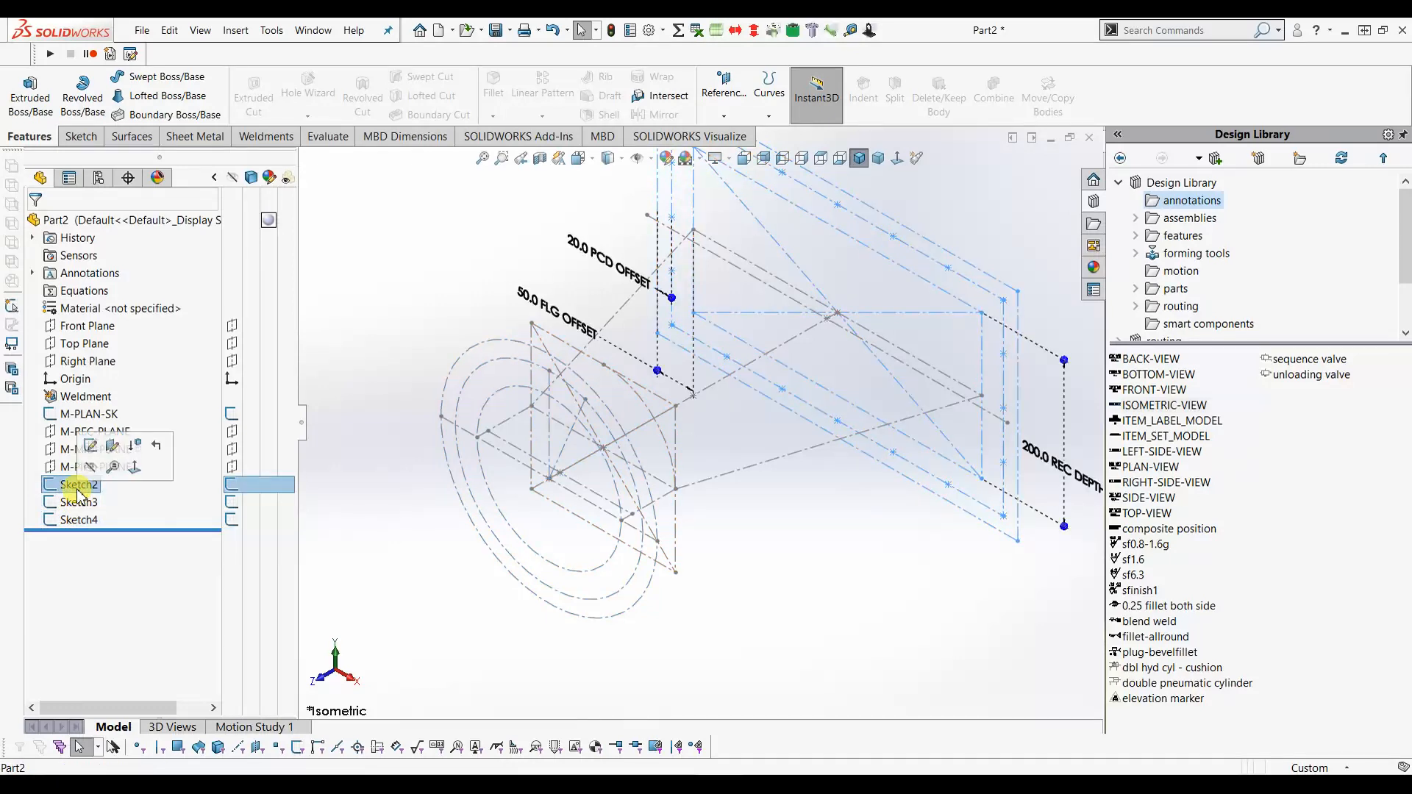
click(79, 487)
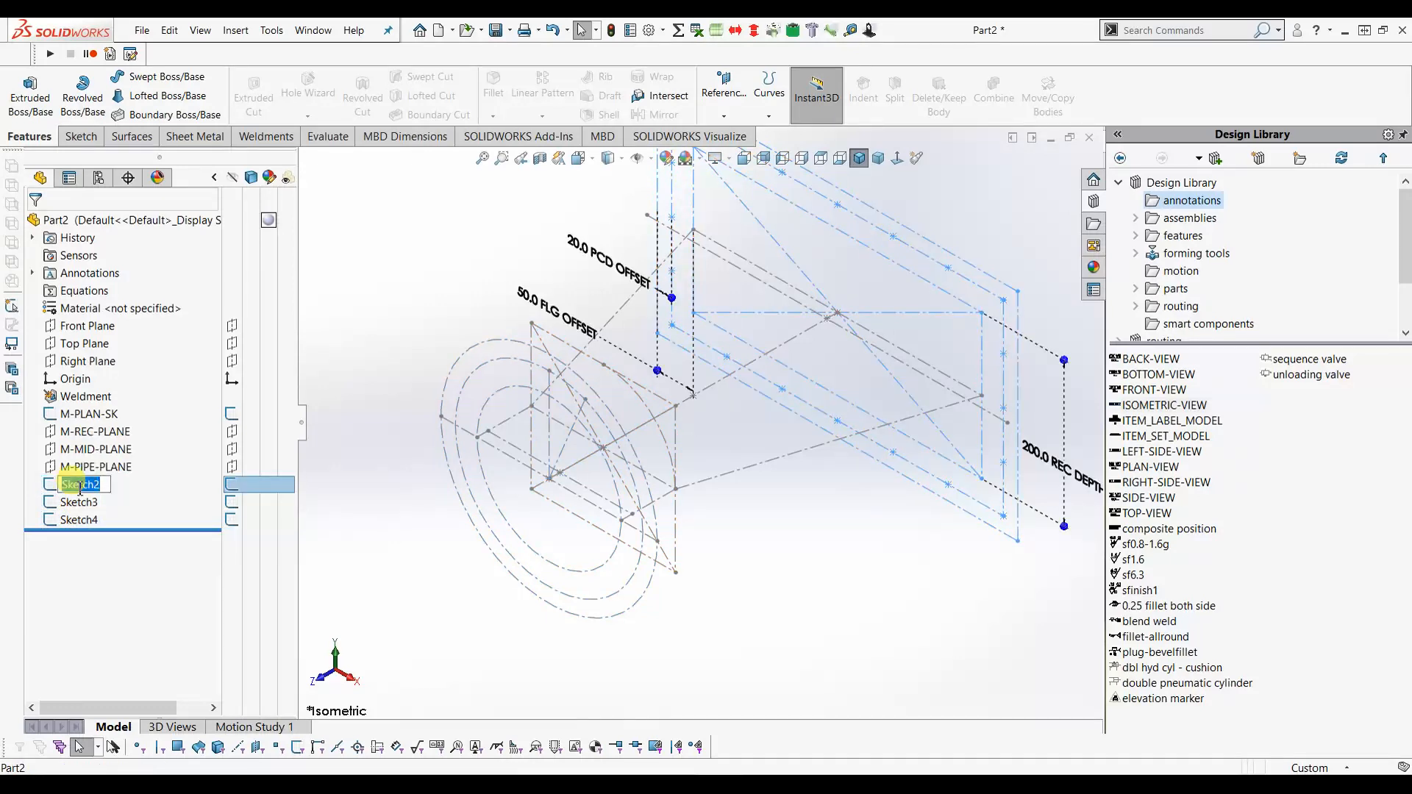
text(M)
key(Return)
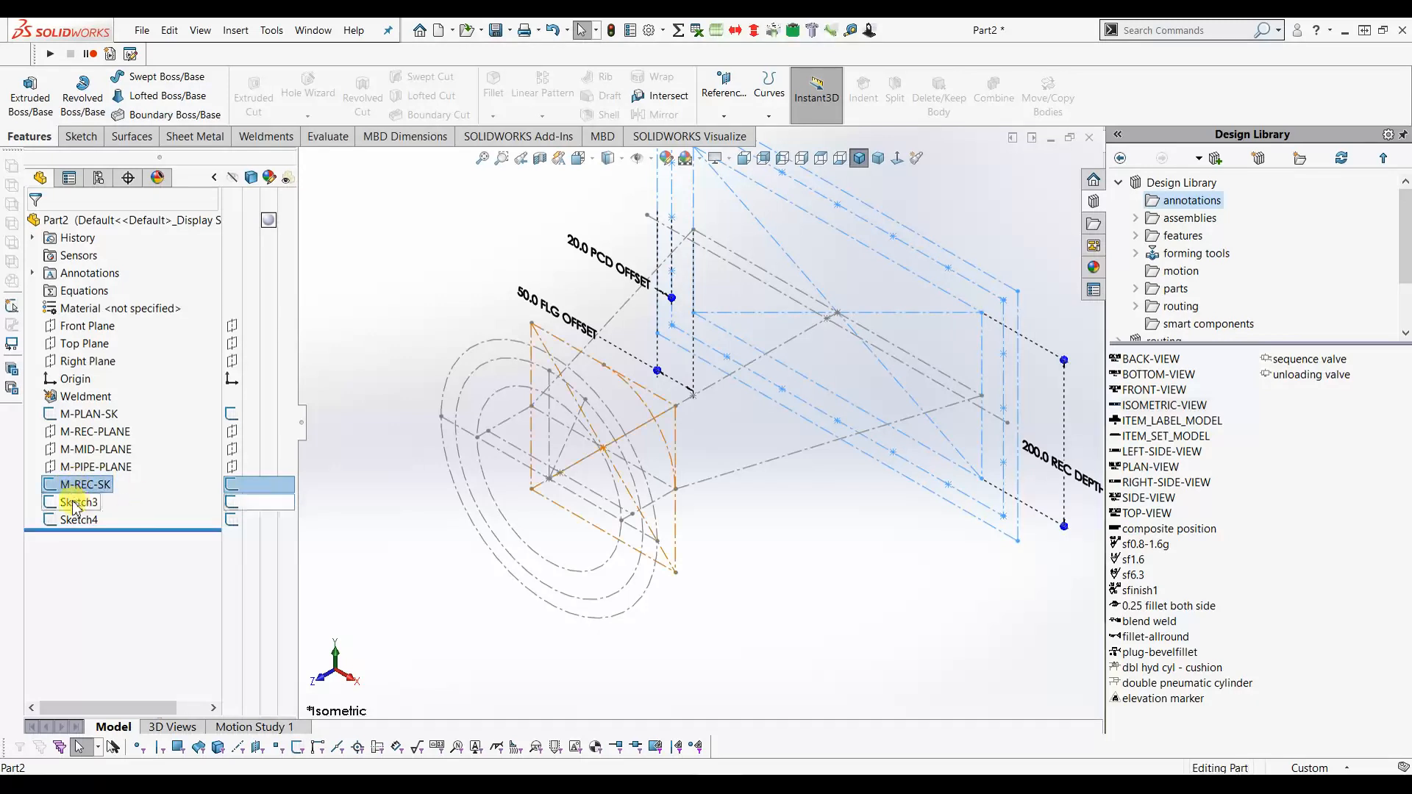
Rename the mid-plane sketch Sketch3 as M-MID-SK.
click(75, 504)
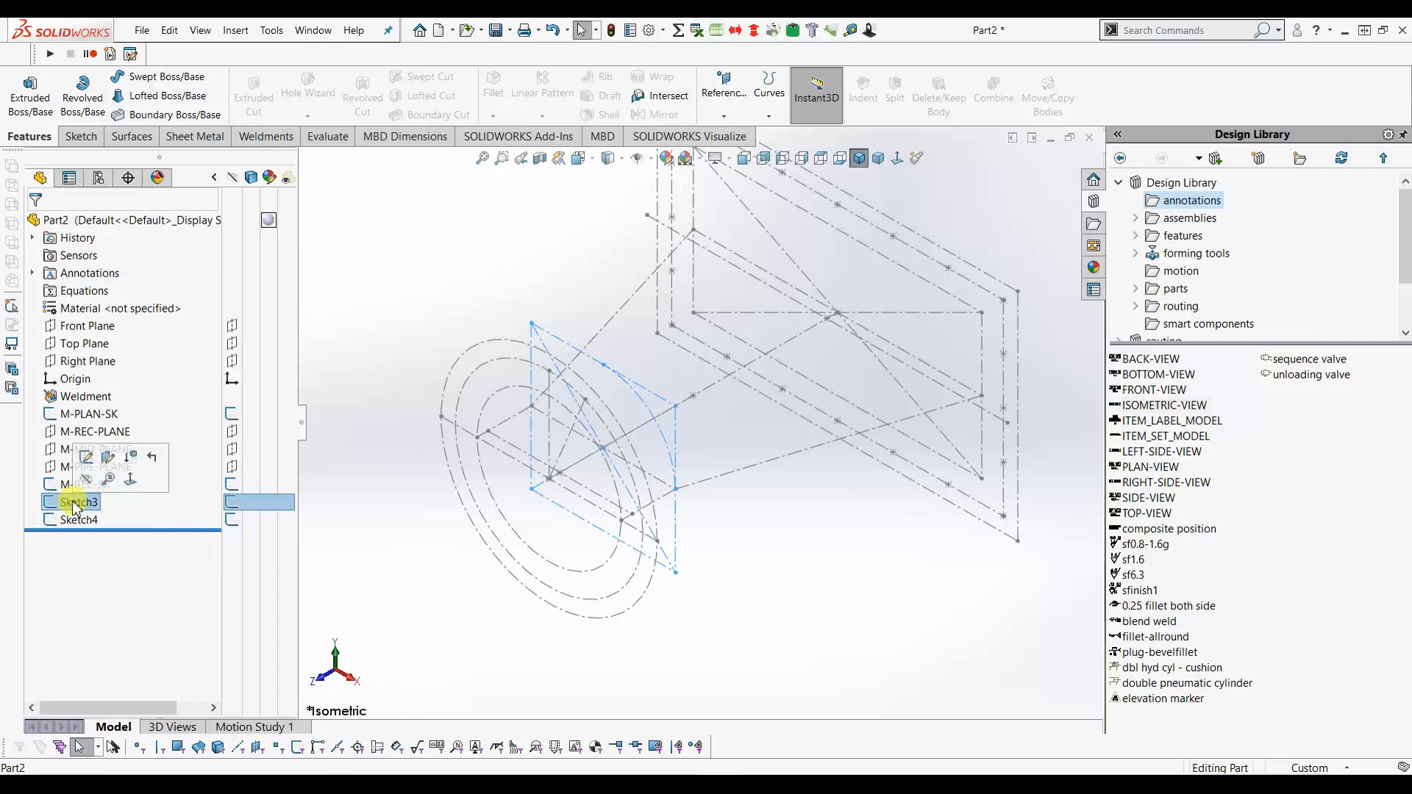
click(76, 505)
text(M-MID-)
text(SK)
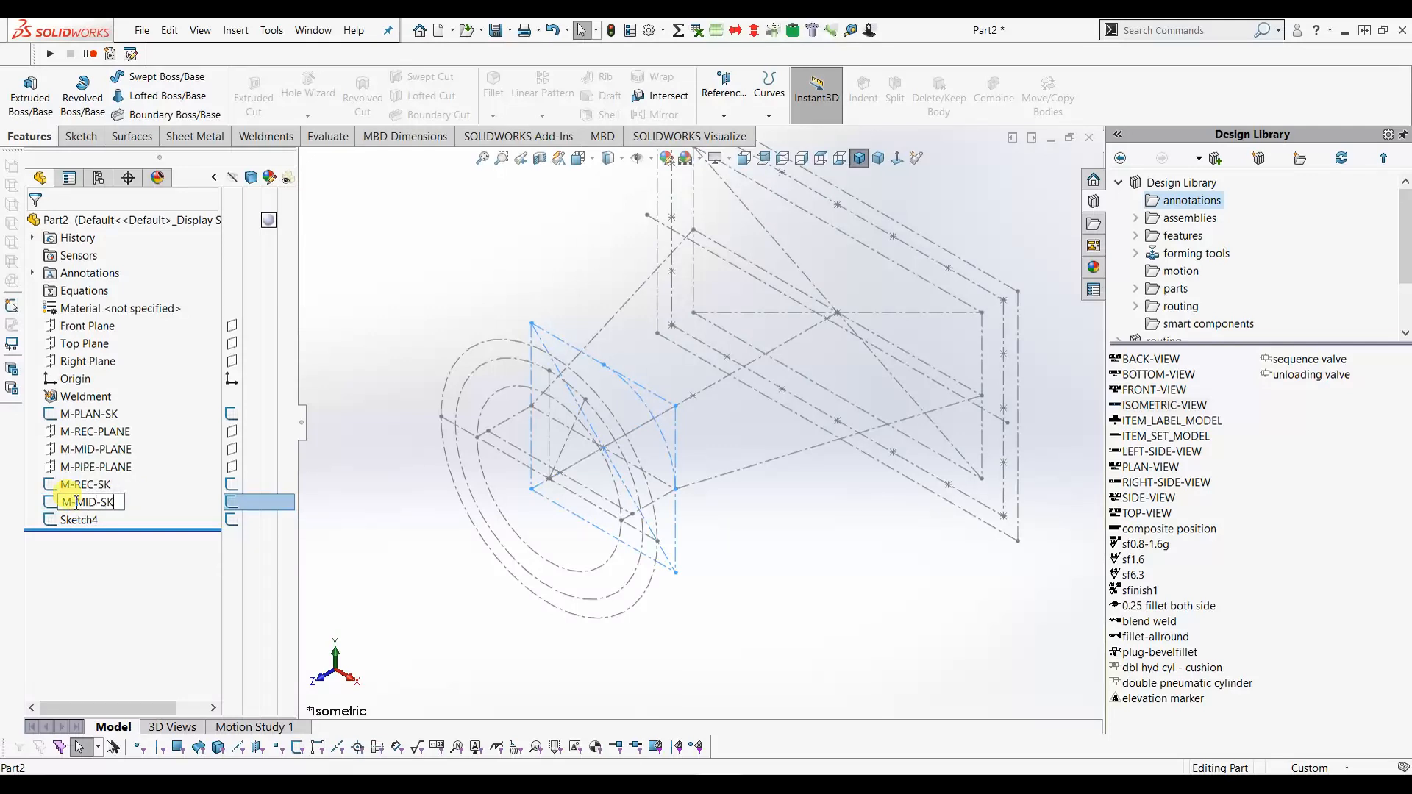
key(Return)
Rename the pipe-end sketch Sketch4 as M-PIPE-SK and clear the selection.
click(79, 520)
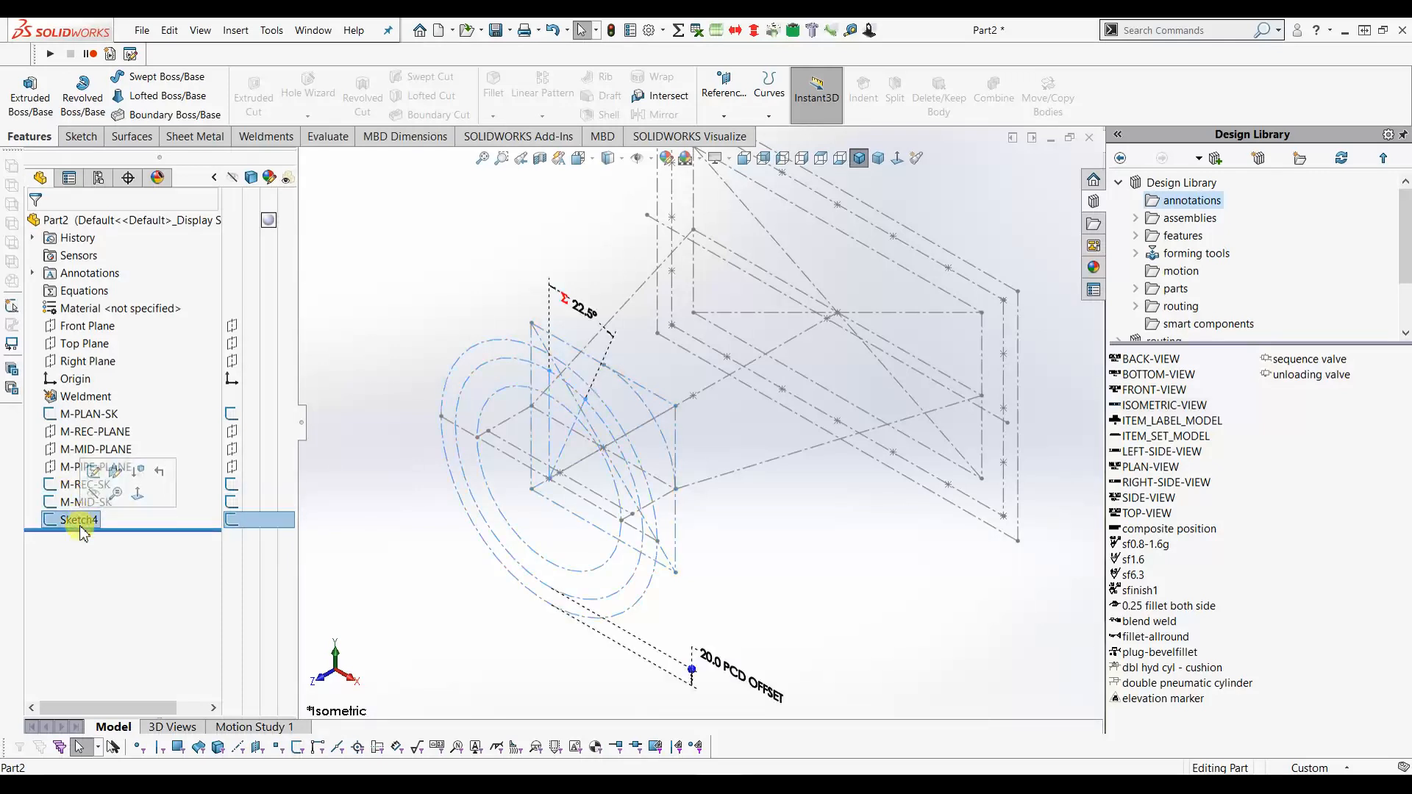
click(80, 520)
text(M-PIPE-SK)
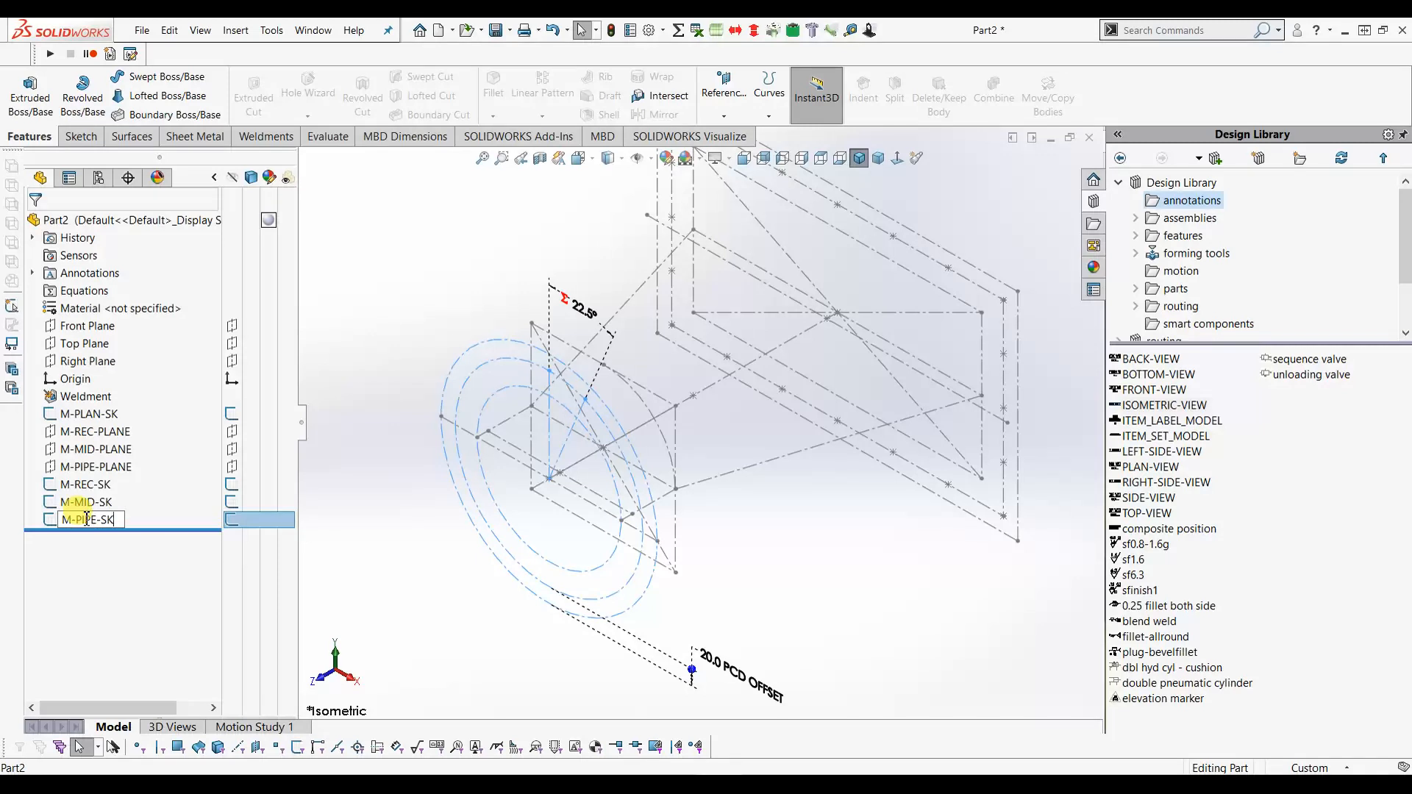
key(Return)
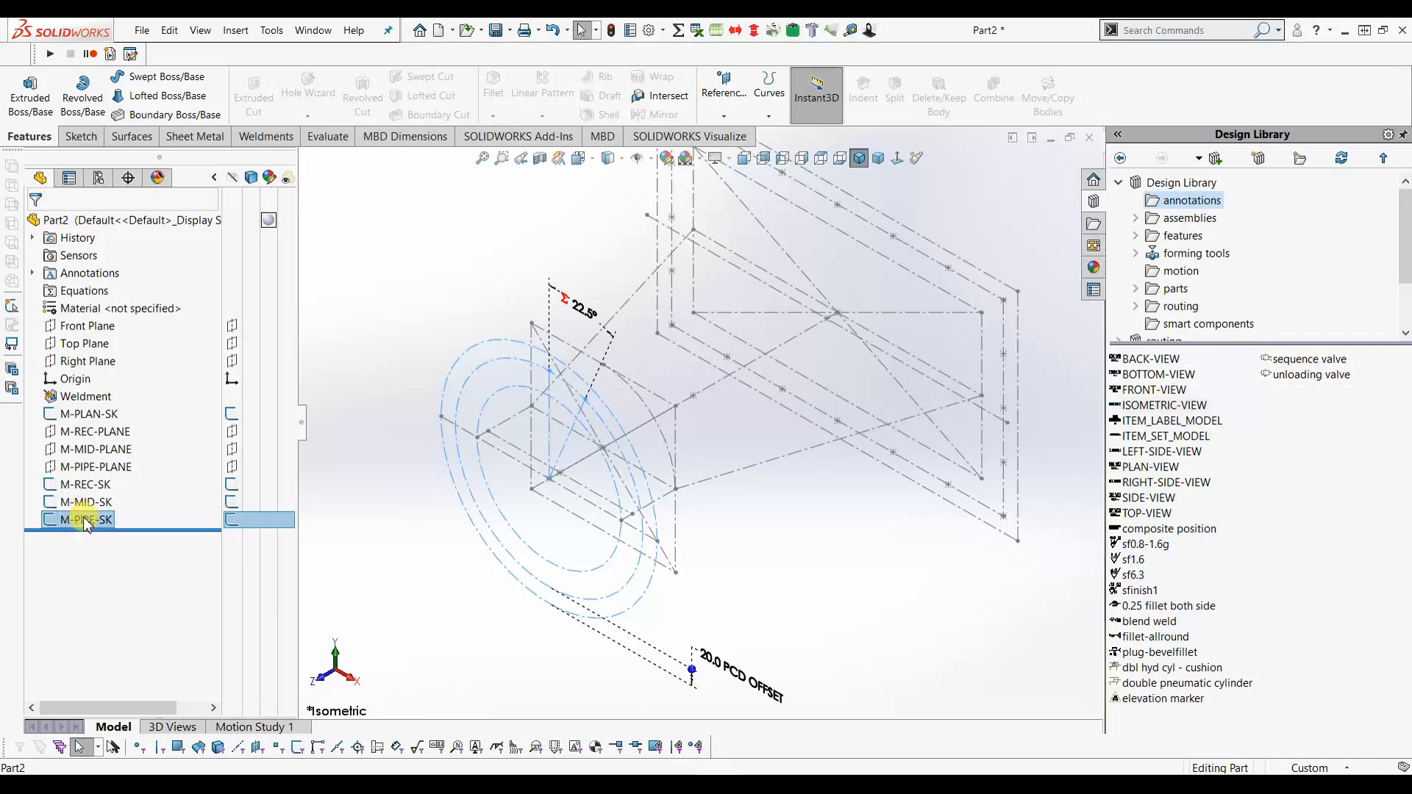
click(340, 428)
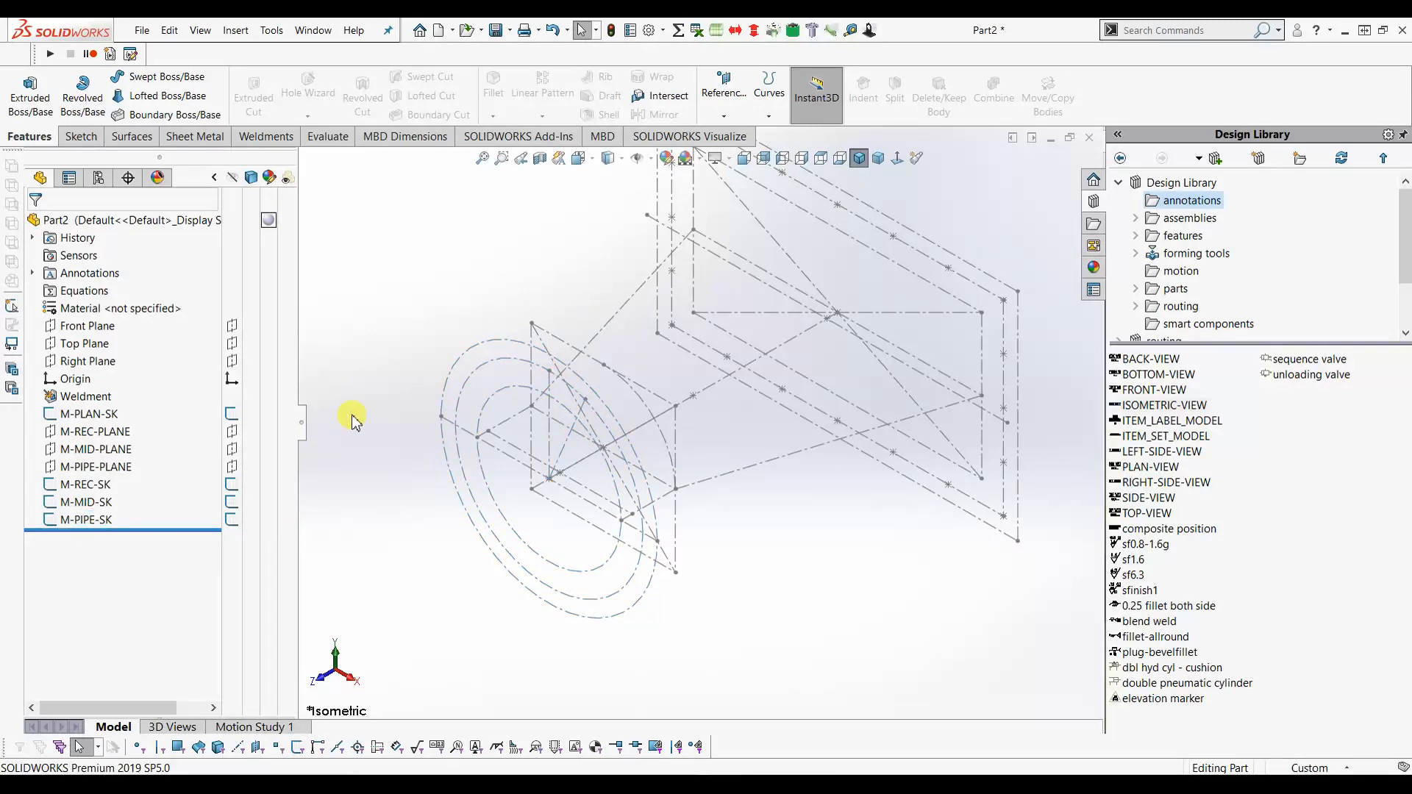
Start saving the part and open the folder VER-04 under D:\24. MY_TUTORIAL_VIDEOS\3. TRANSITION\VIDEOS as its destination.
click(501, 39)
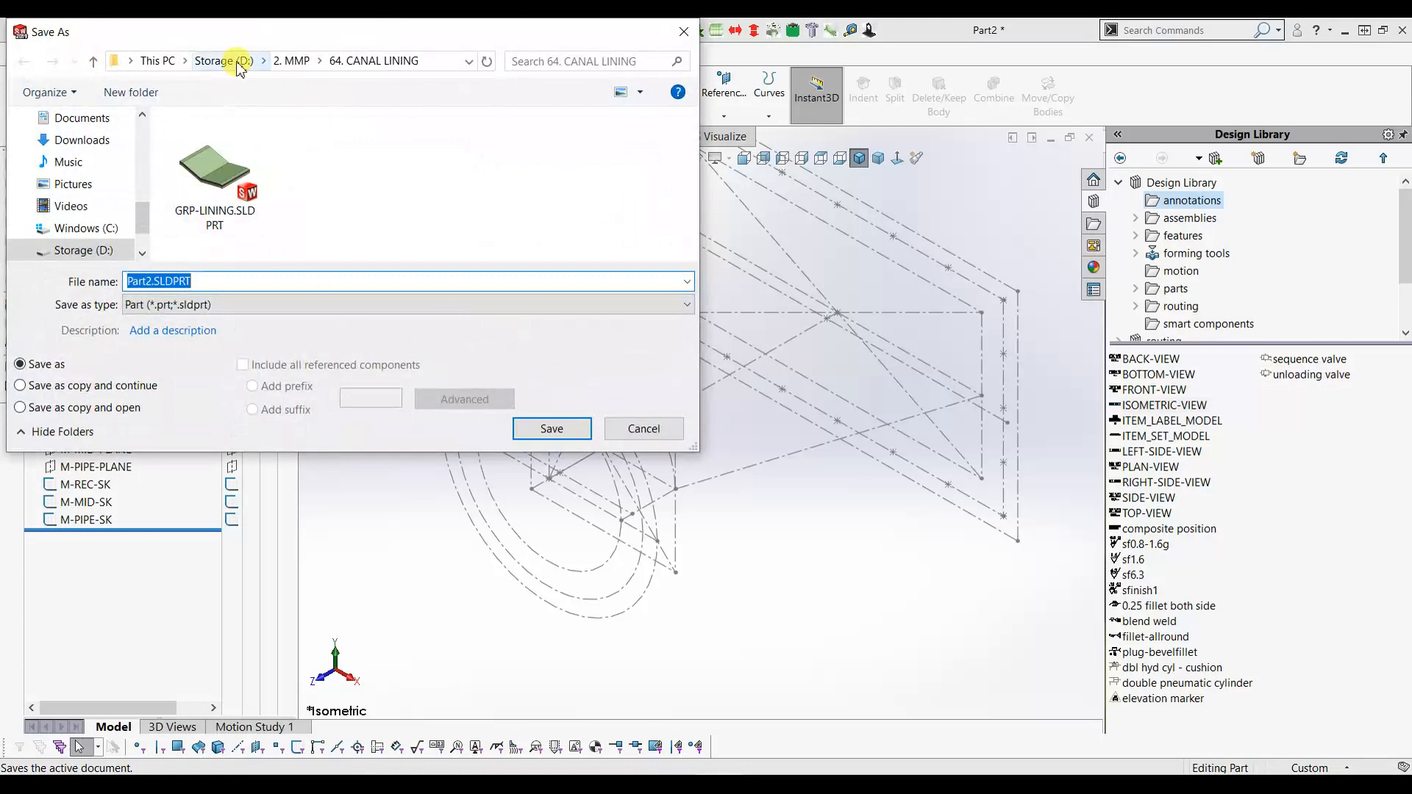
click(238, 65)
scroll(410, 180, down, 1)
scroll(331, 176, down, 6)
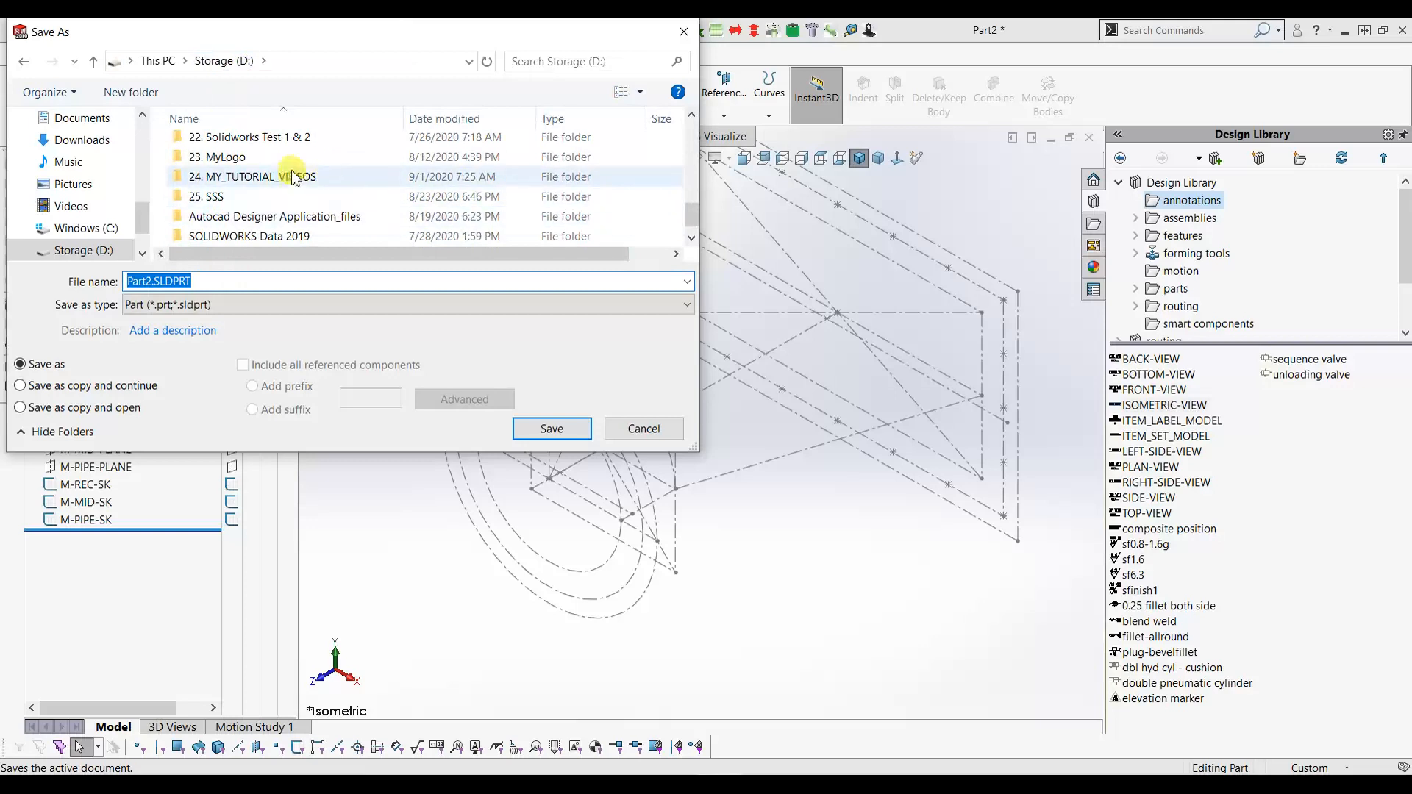
double_click(293, 178)
click(523, 184)
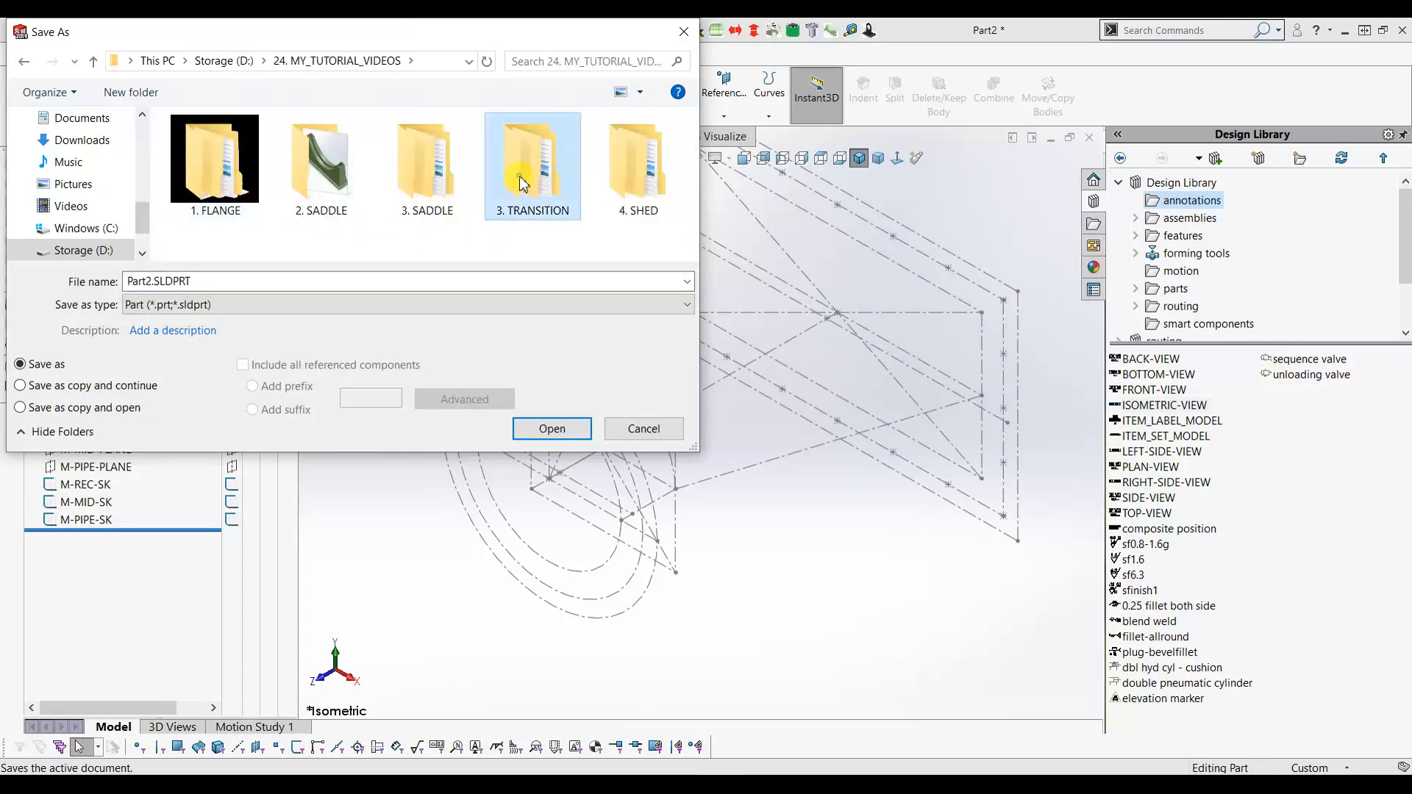
double_click(520, 184)
click(206, 166)
double_click(206, 166)
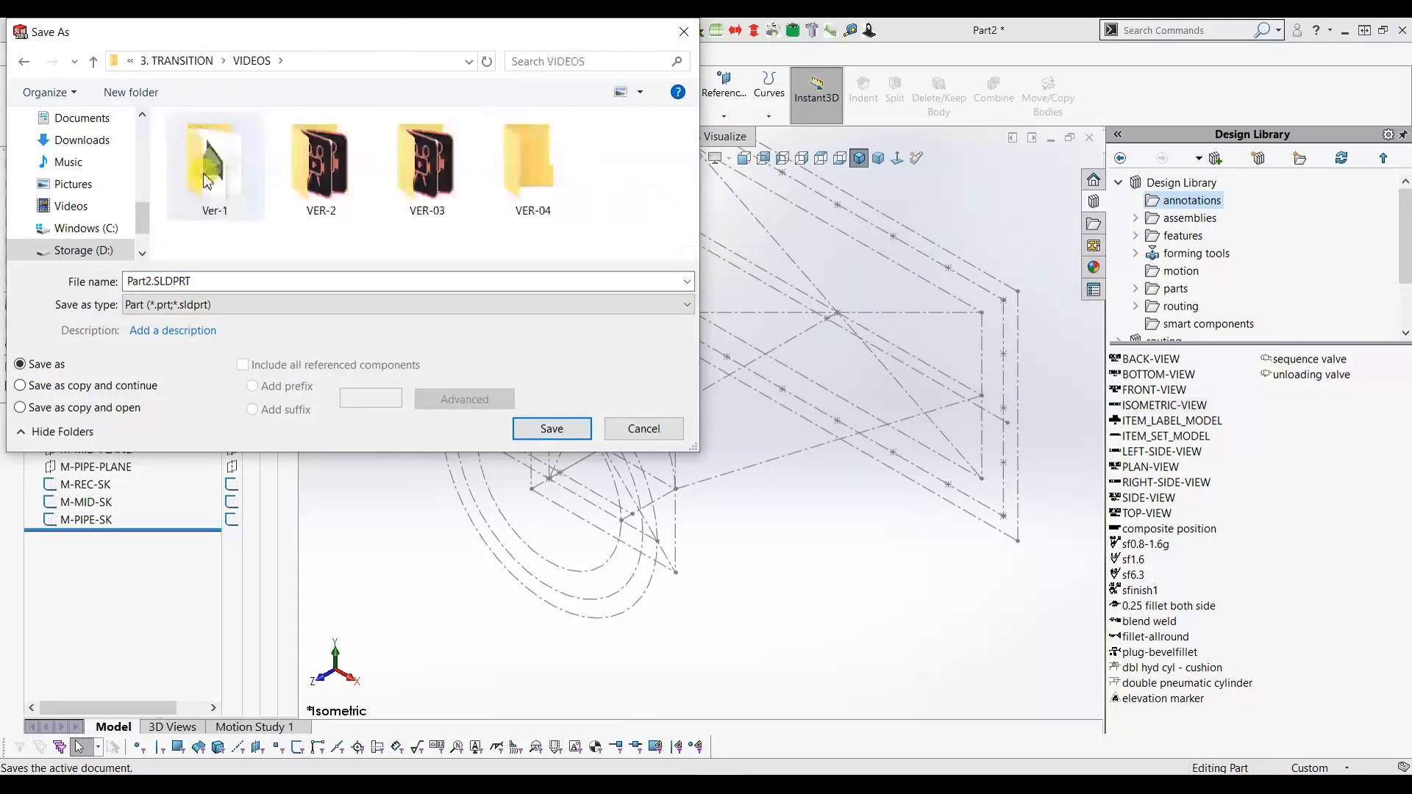
click(528, 165)
double_click(528, 165)
Name the part file MASTER-SKETCH, save it in the VER-04 folder, and fit the whole model in the view.
click(199, 283)
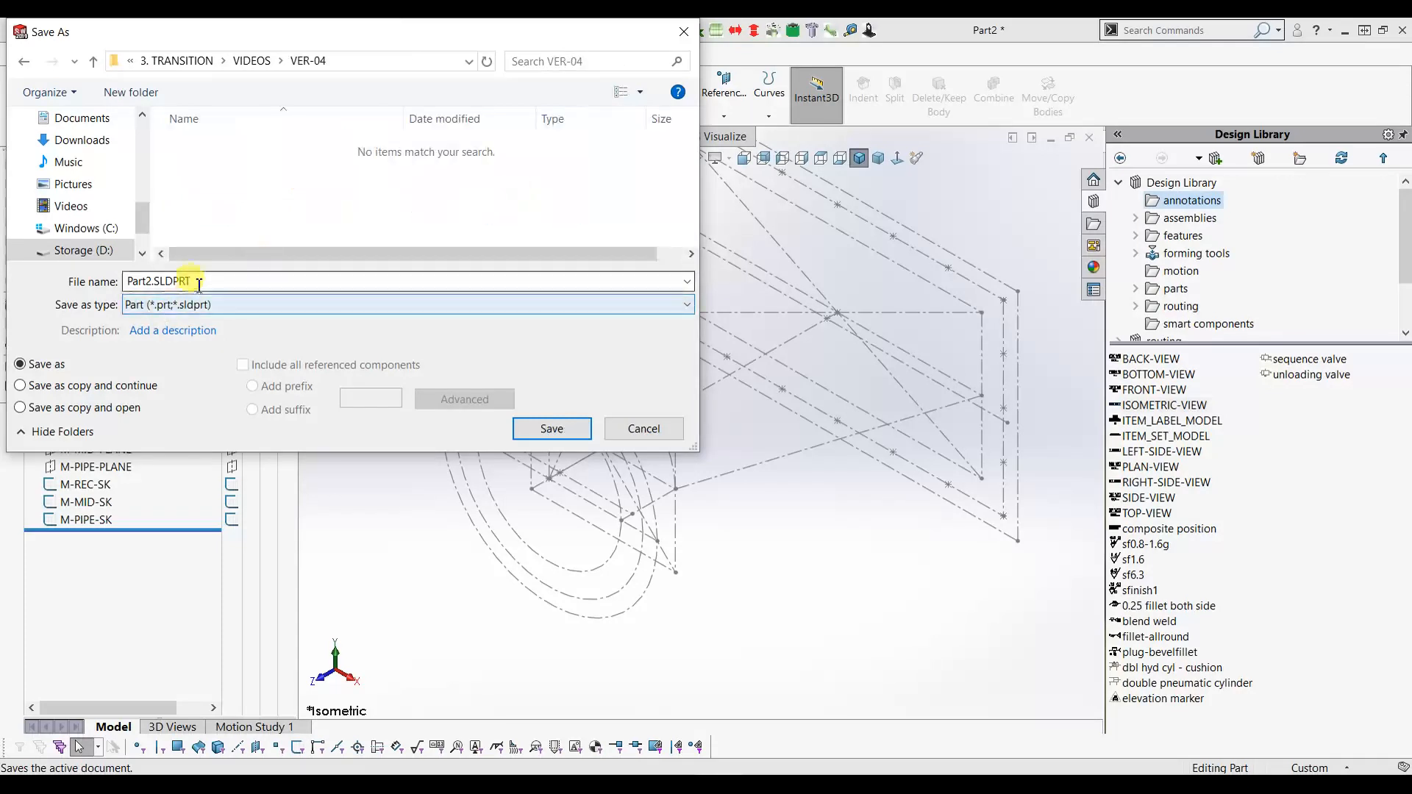
double_click(198, 284)
text(MASTER-SKETCH)
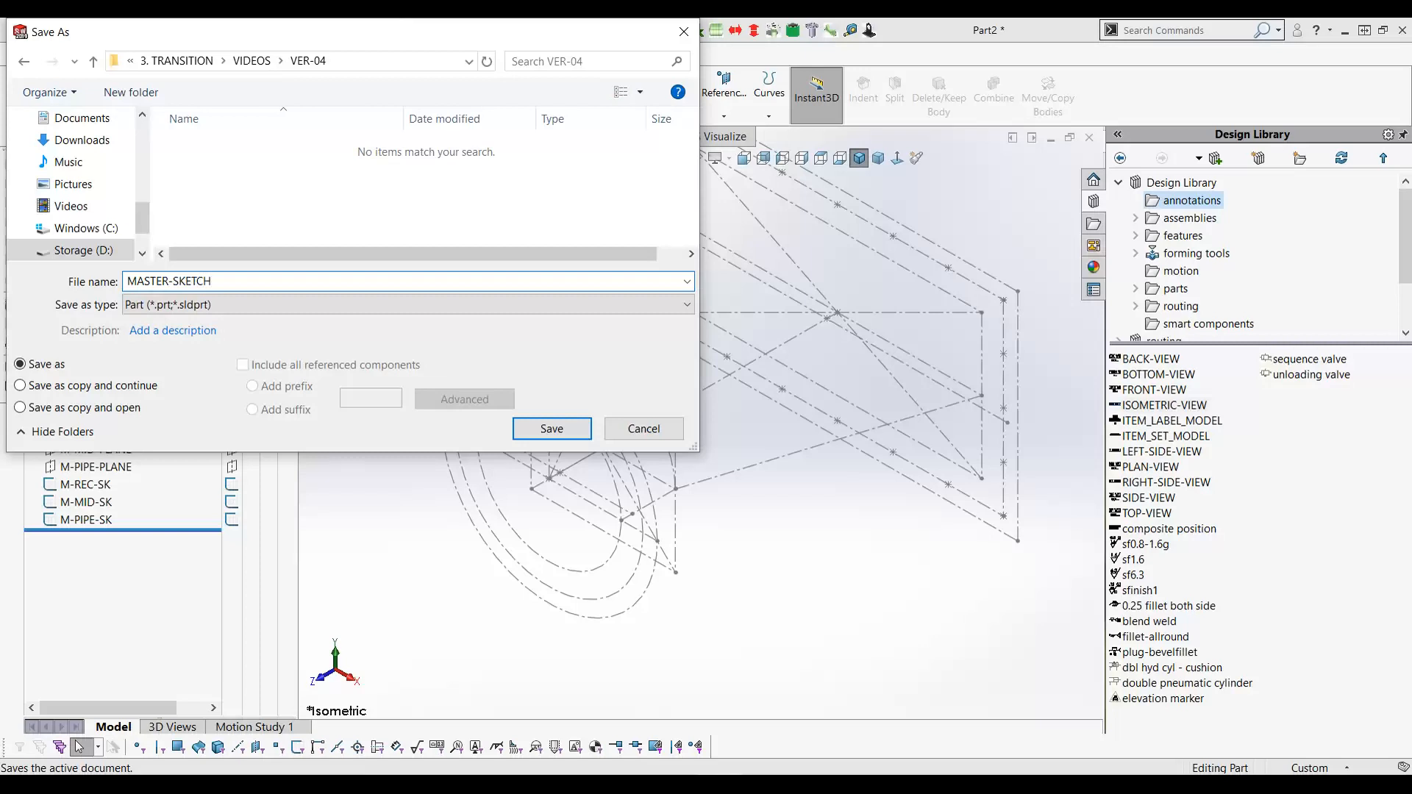
click(548, 431)
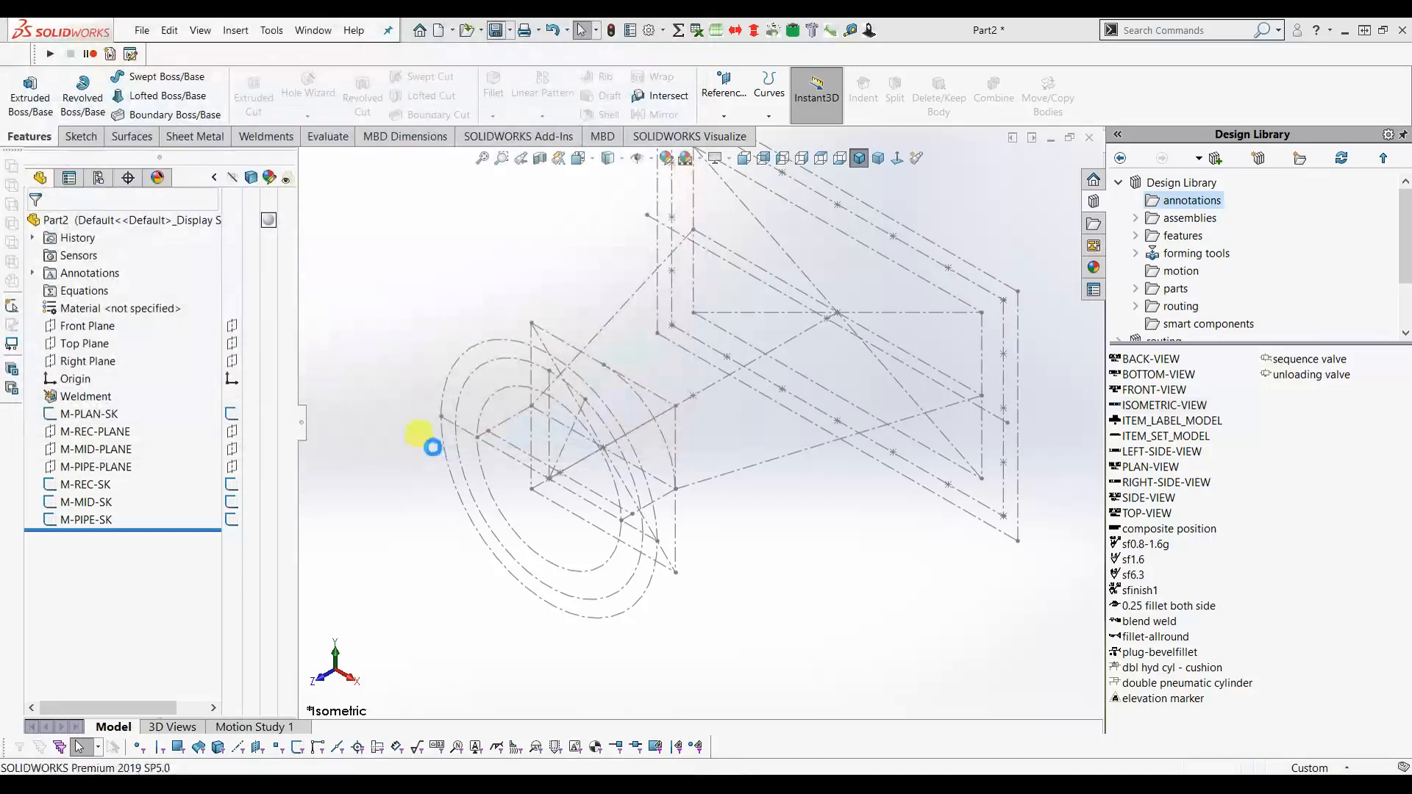
click(482, 158)
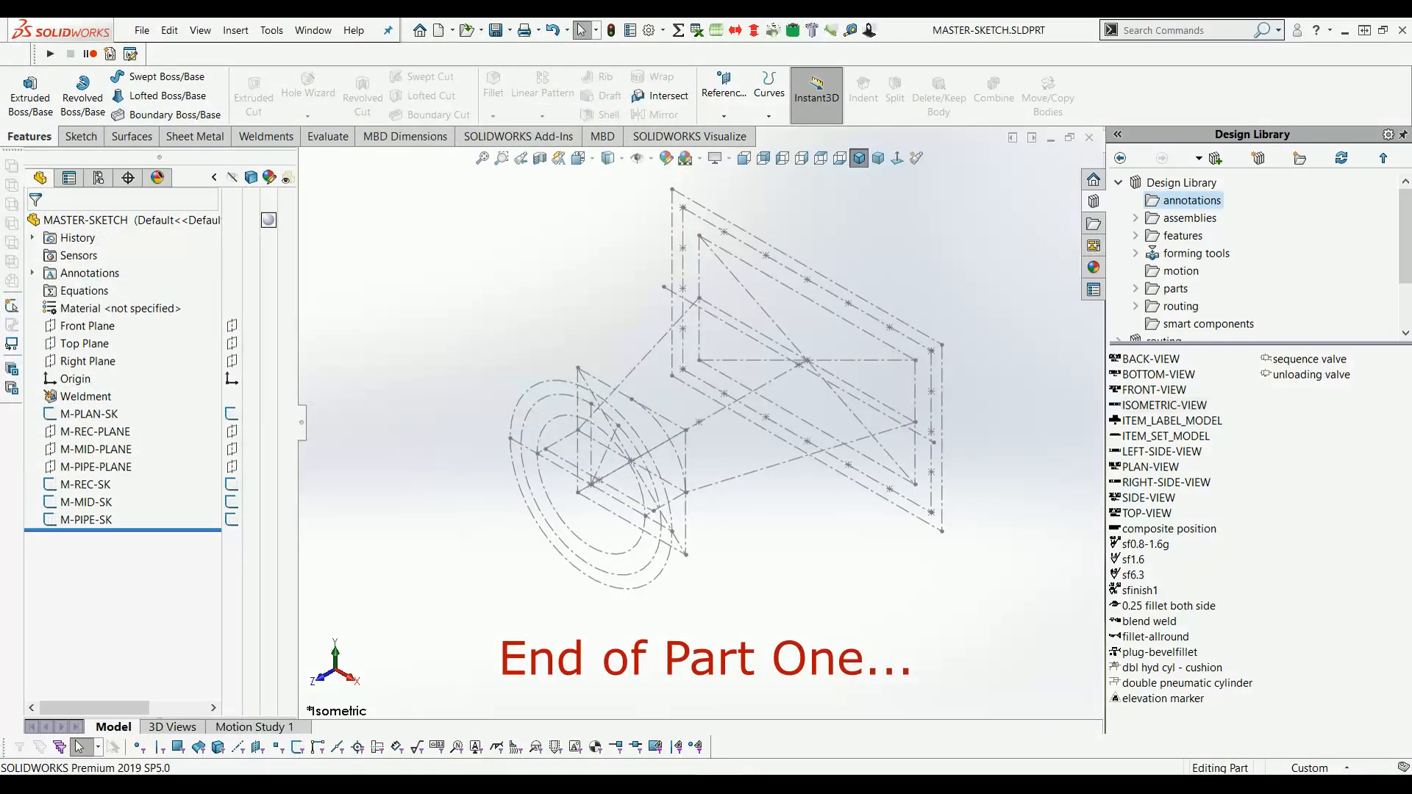